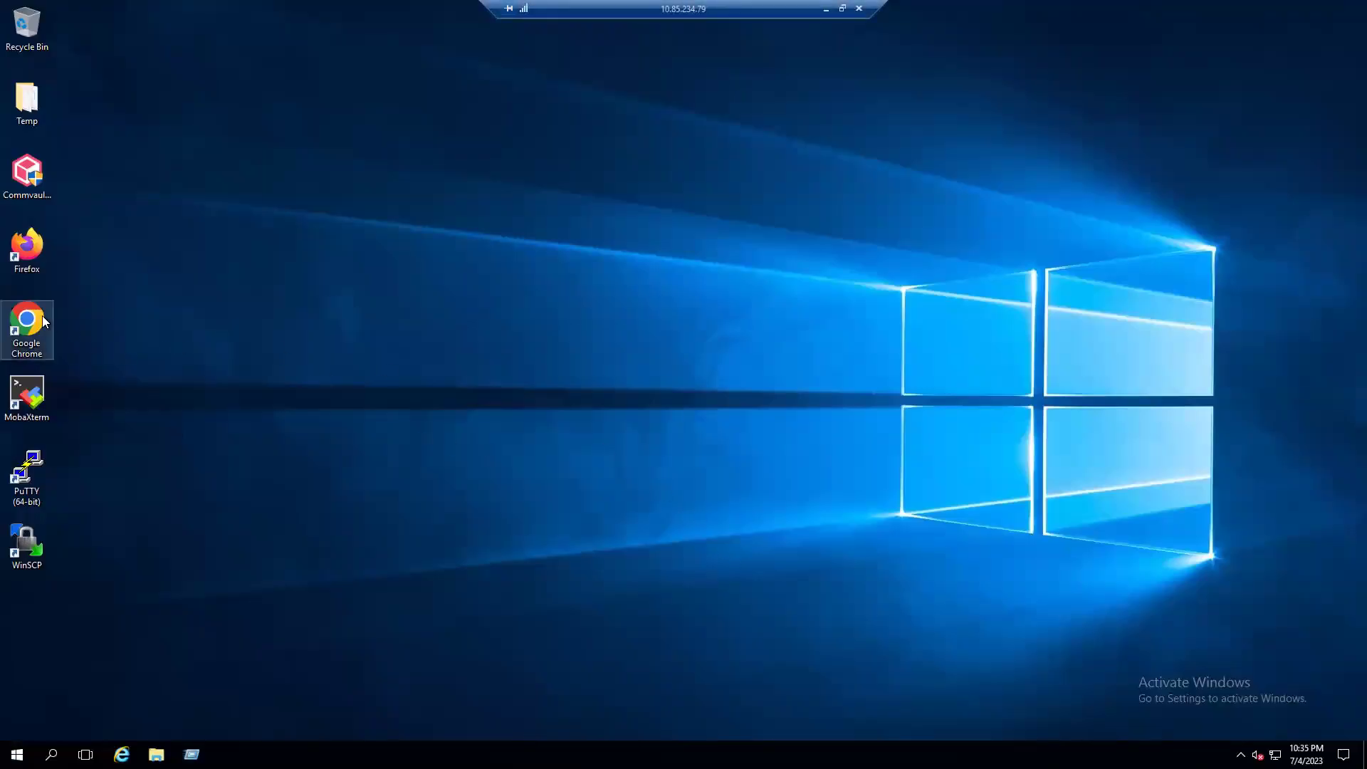
# Open Google Chrome, search for "advanced ip scanner download" and open the official Advanced IP Scanner website.
pyautogui.doubleClick(43, 321)
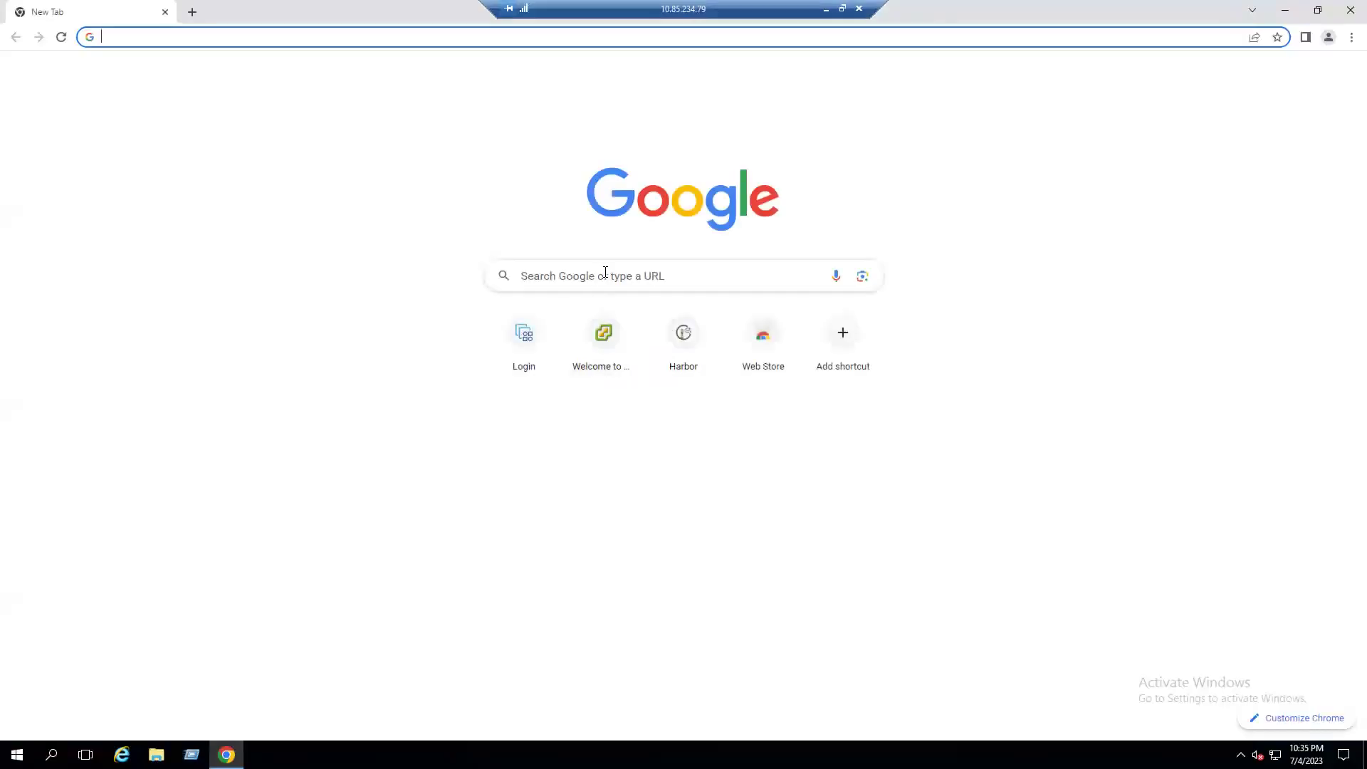
pyautogui.click(606, 272)
pyautogui.write('advanced ip scanner download')
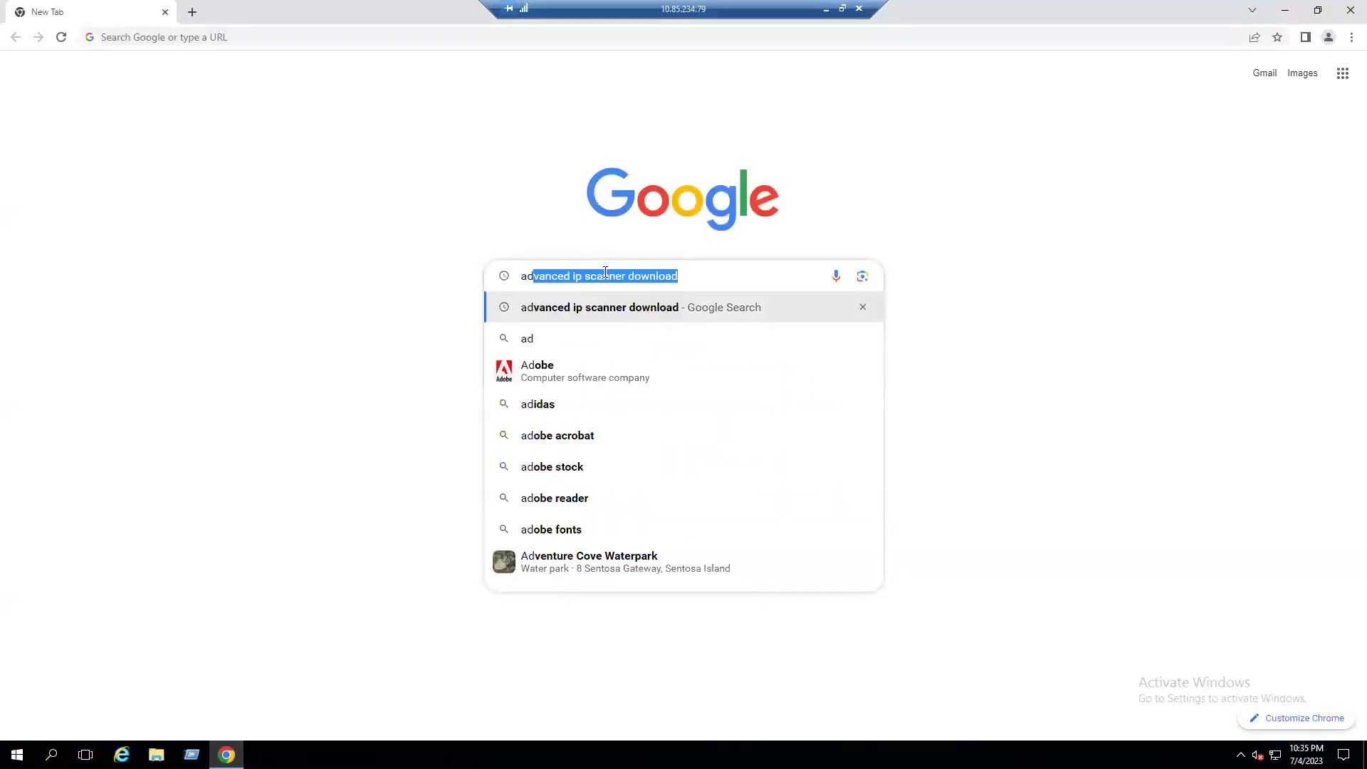
pyautogui.press('Right')
pyautogui.press('Return')
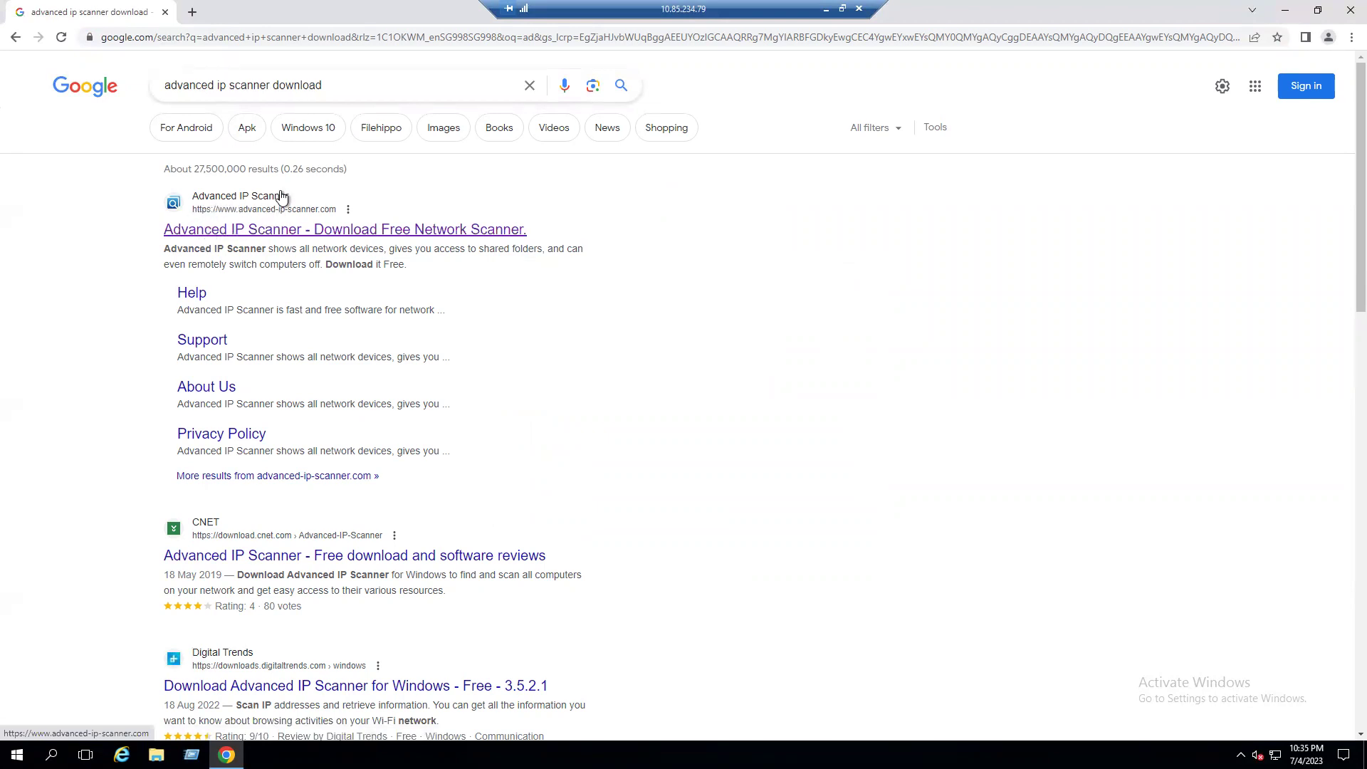
pyautogui.click(304, 234)
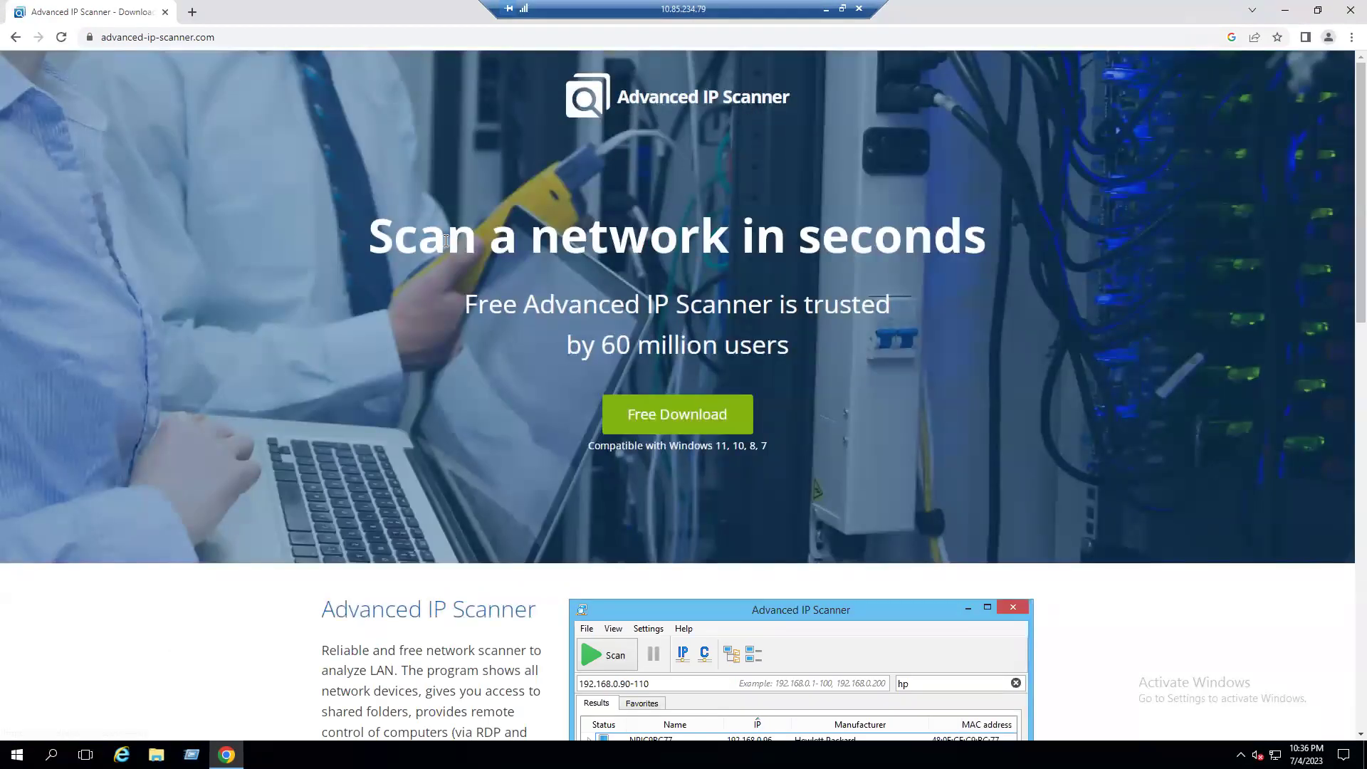
# Review the headline and Windows compatibility note, and start the free download of Advanced IP Scanner.
pyautogui.moveTo(433, 244); pyautogui.dragTo(988, 215)
pyautogui.moveTo(627, 311); pyautogui.dragTo(860, 302)
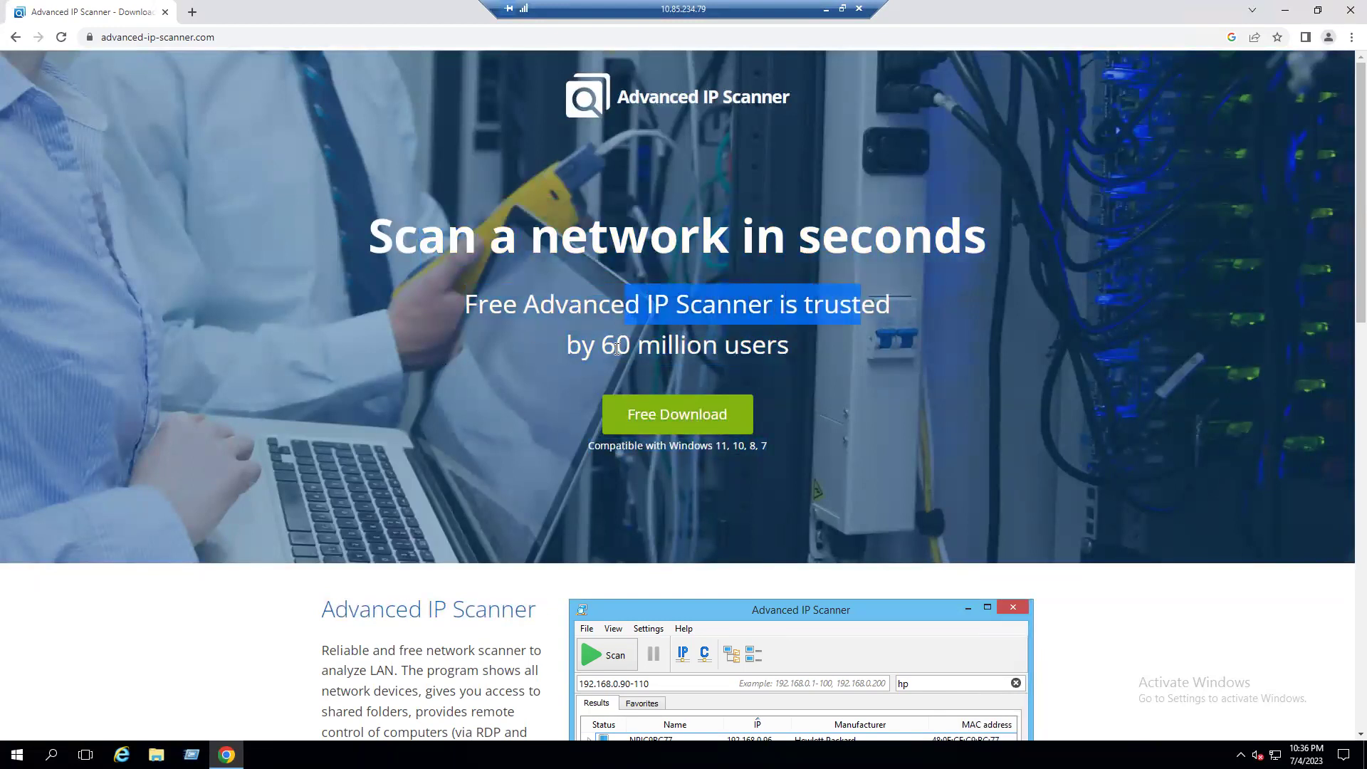
pyautogui.moveTo(616, 349); pyautogui.dragTo(789, 343)
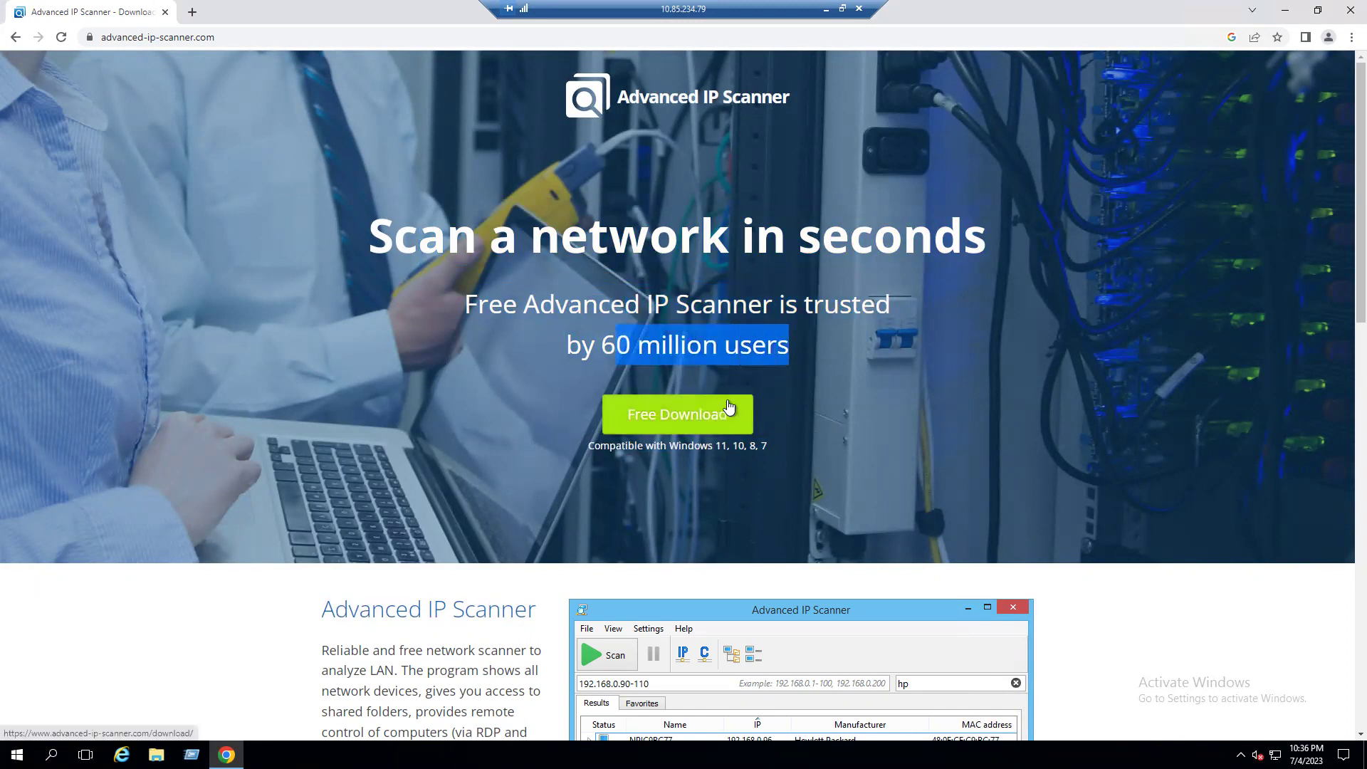
pyautogui.moveTo(685, 447); pyautogui.dragTo(776, 464)
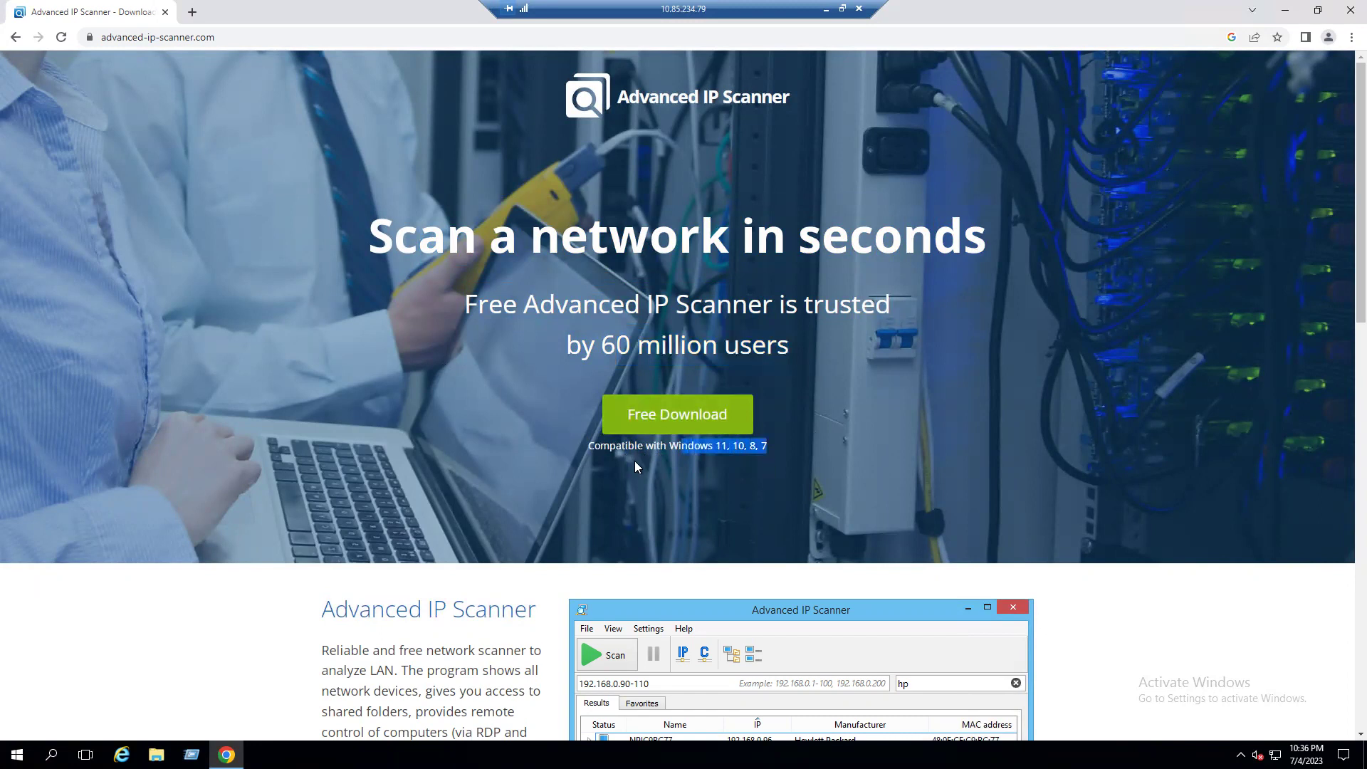
pyautogui.click(661, 420)
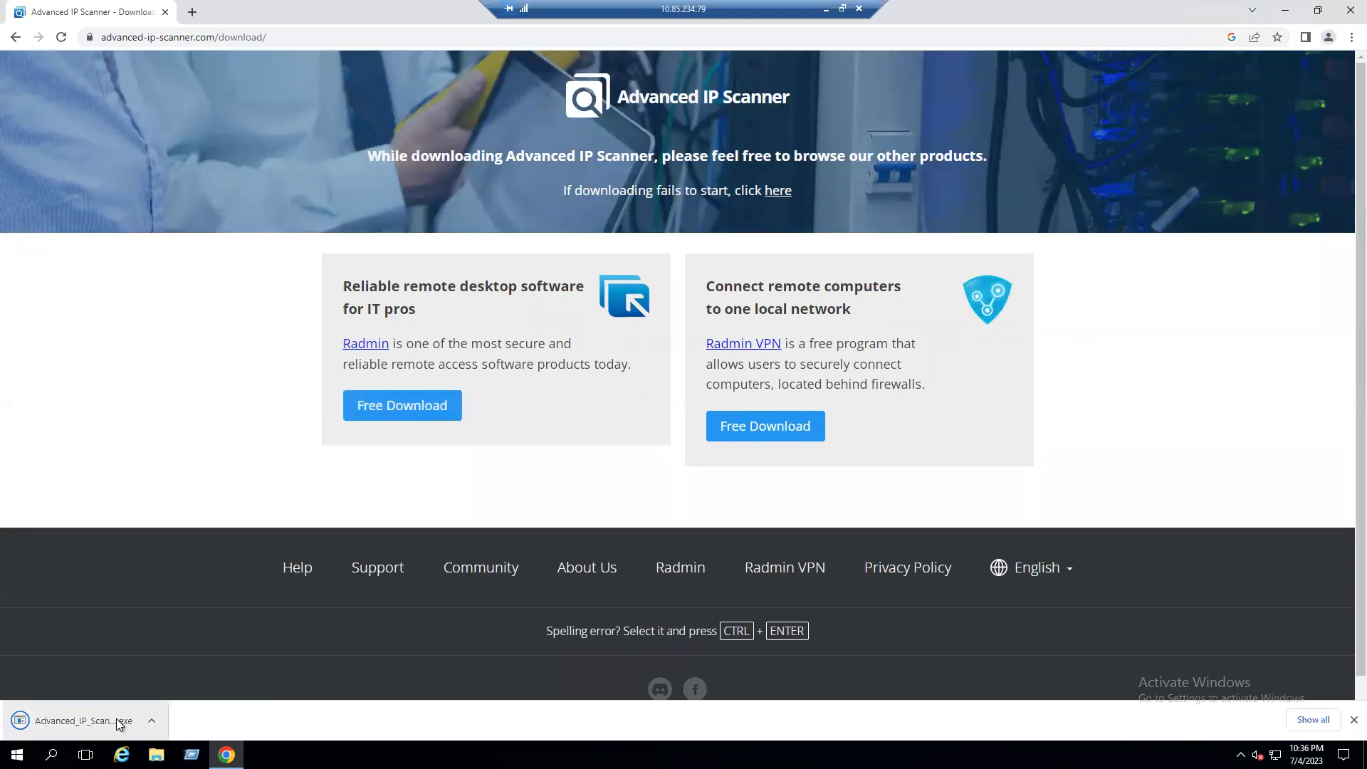
# Show the downloaded Advanced_IP_Scanner_2.5.4594.1.exe in its folder and launch the installer.
pyautogui.click(1313, 719)
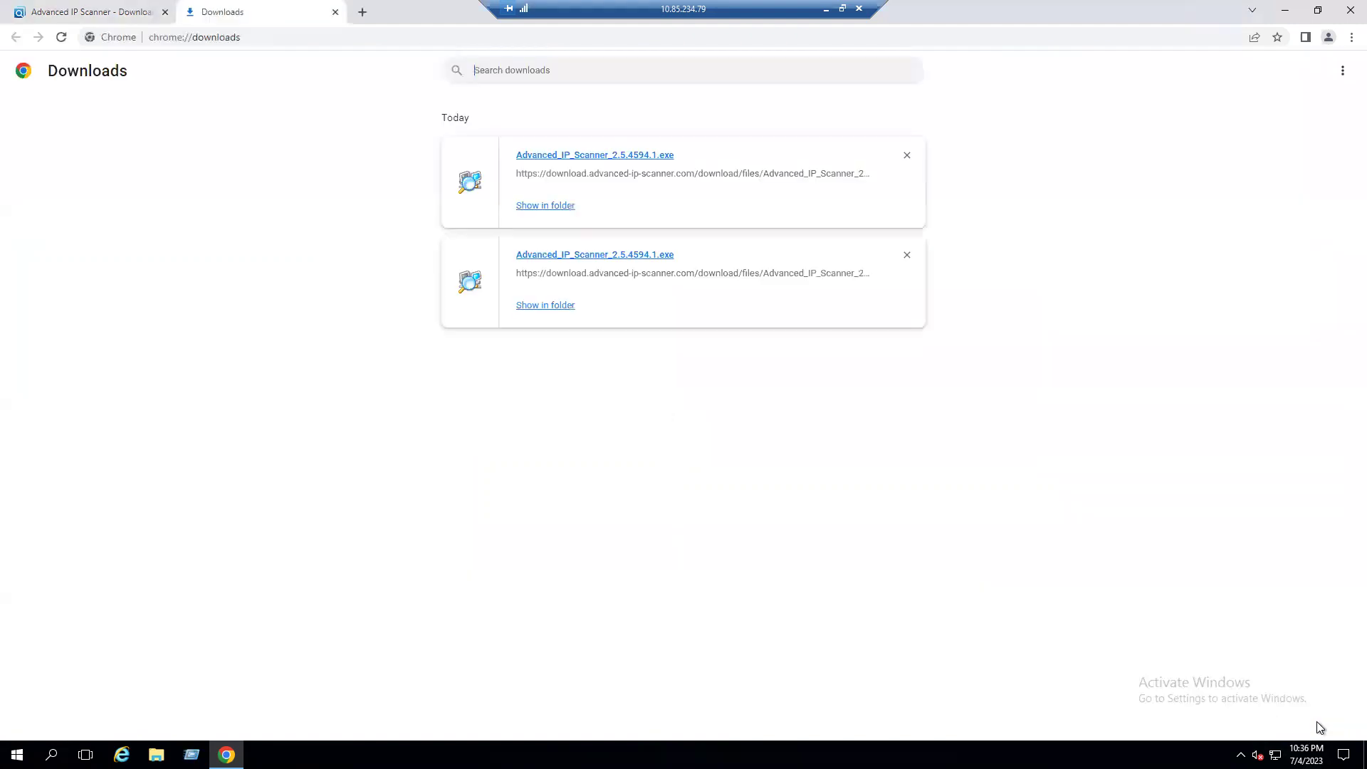
pyautogui.click(543, 208)
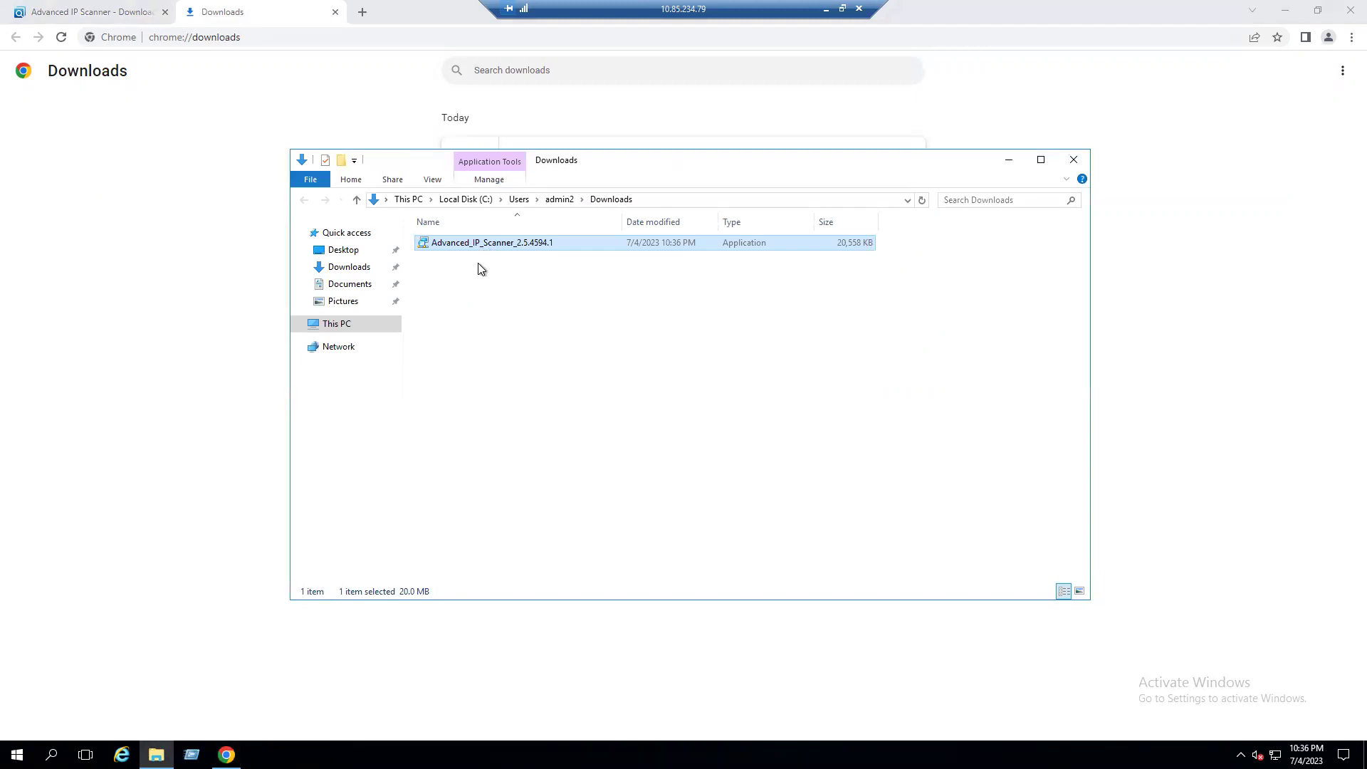
pyautogui.rightClick(481, 251)
pyautogui.click(509, 274)
pyautogui.click(607, 473)
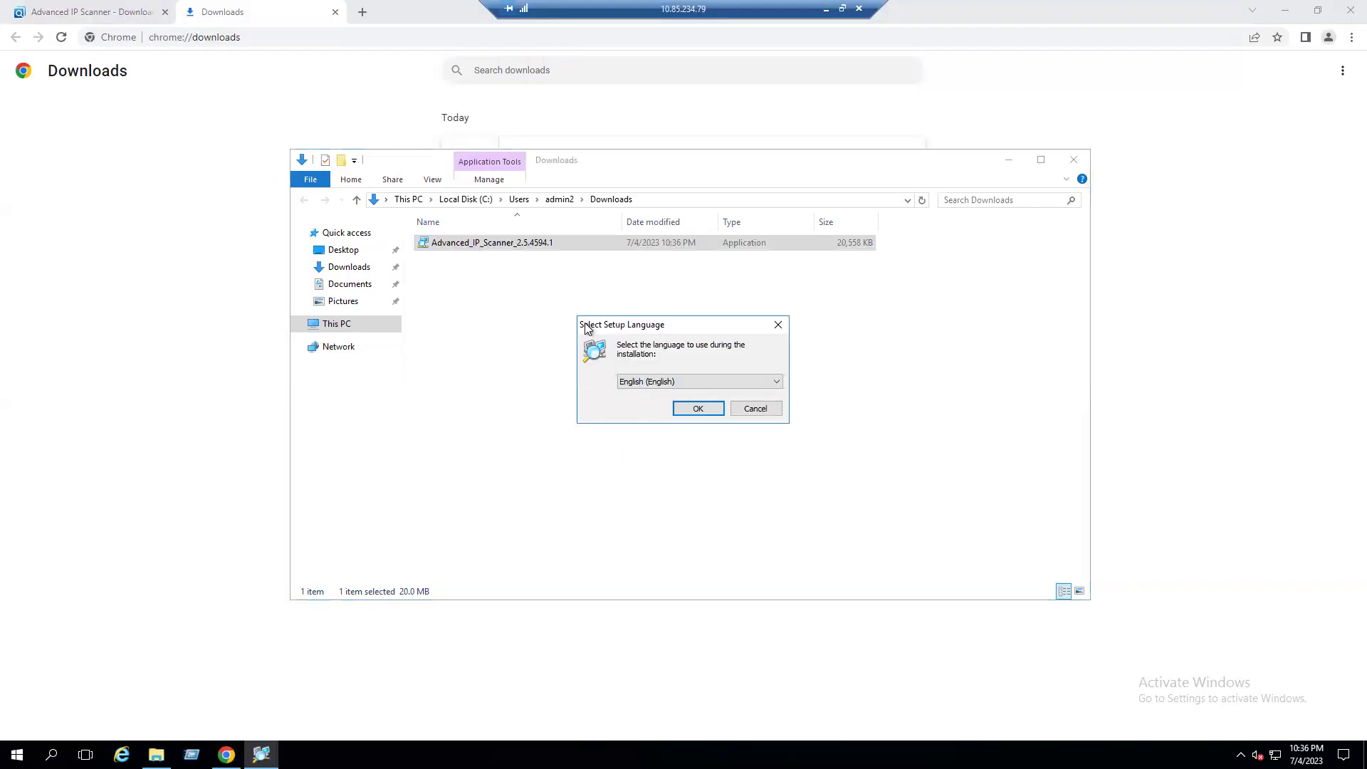
# Install Advanced IP Scanner in English, accepting the license agreement, and run it in a maximized window when setup finishes.
pyautogui.click(694, 409)
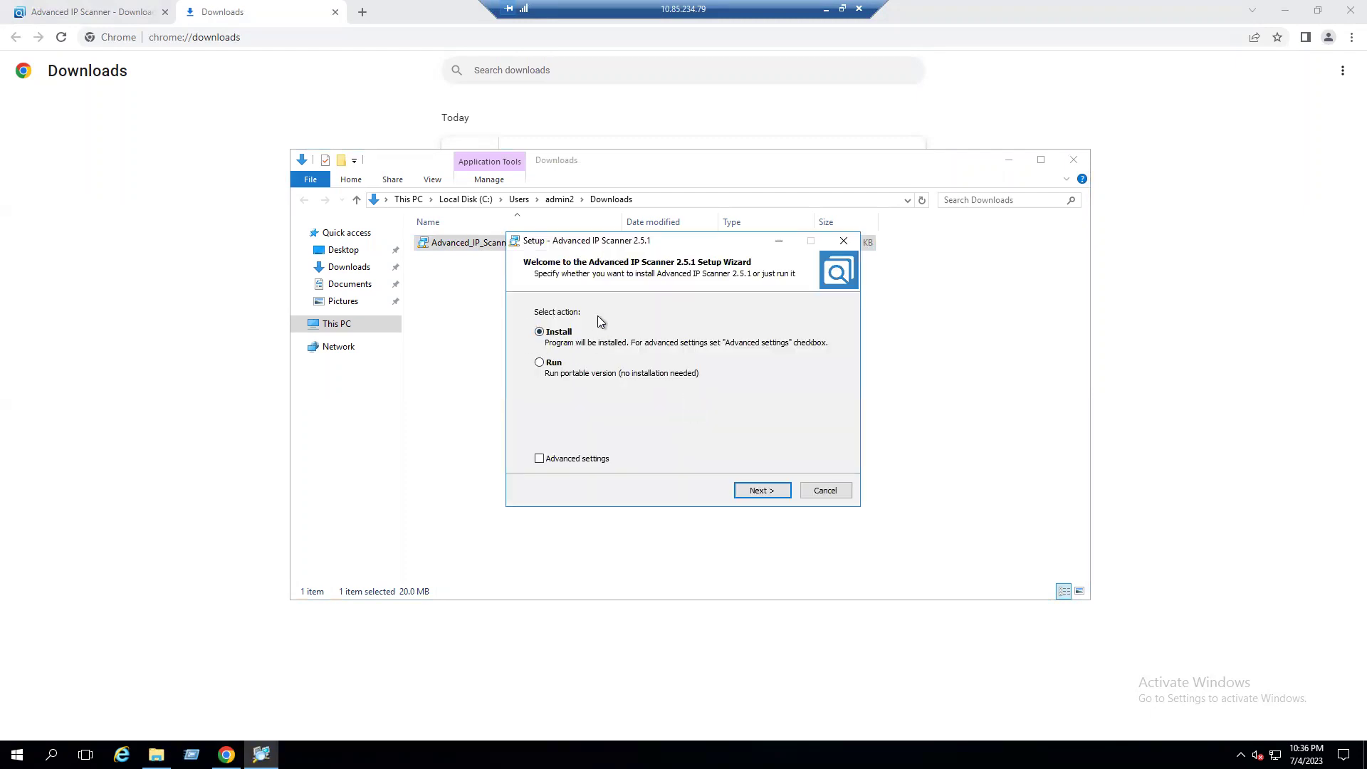
pyautogui.click(757, 491)
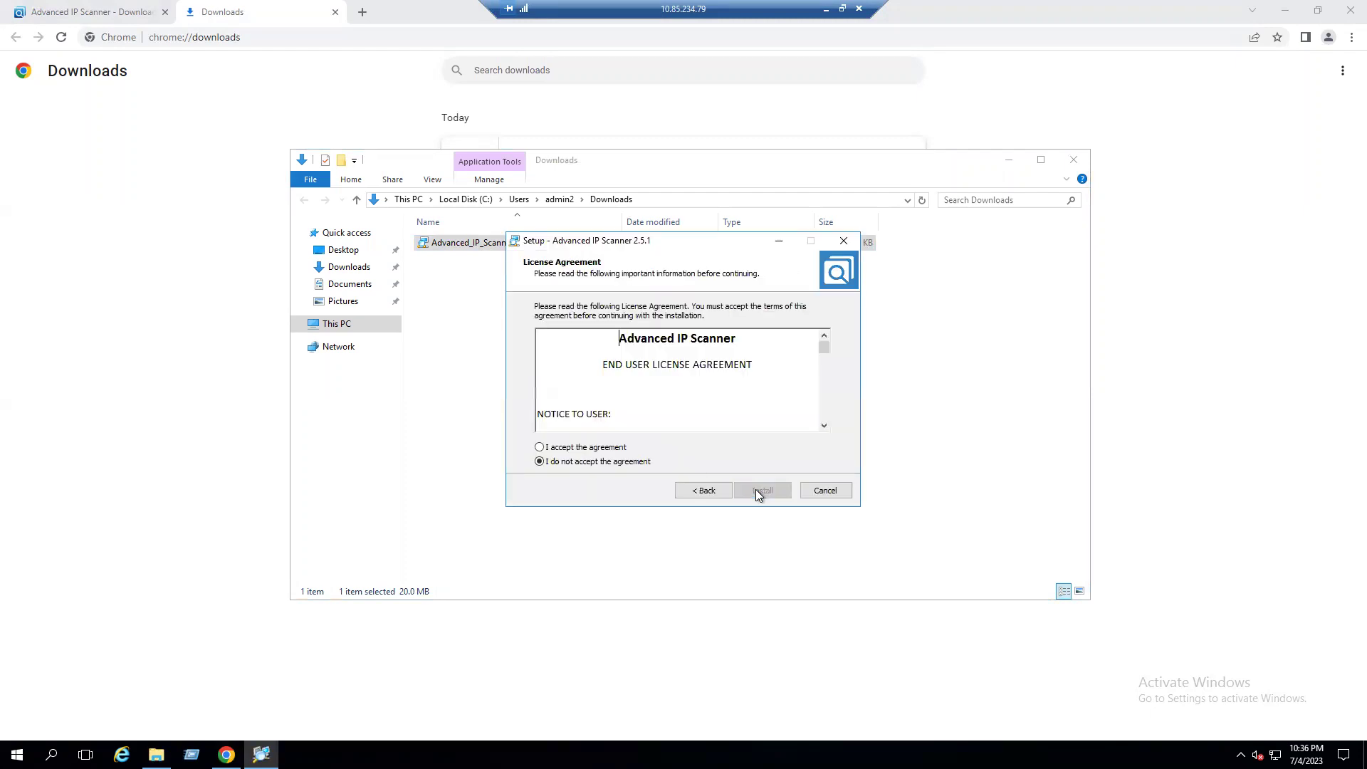
pyautogui.click(610, 449)
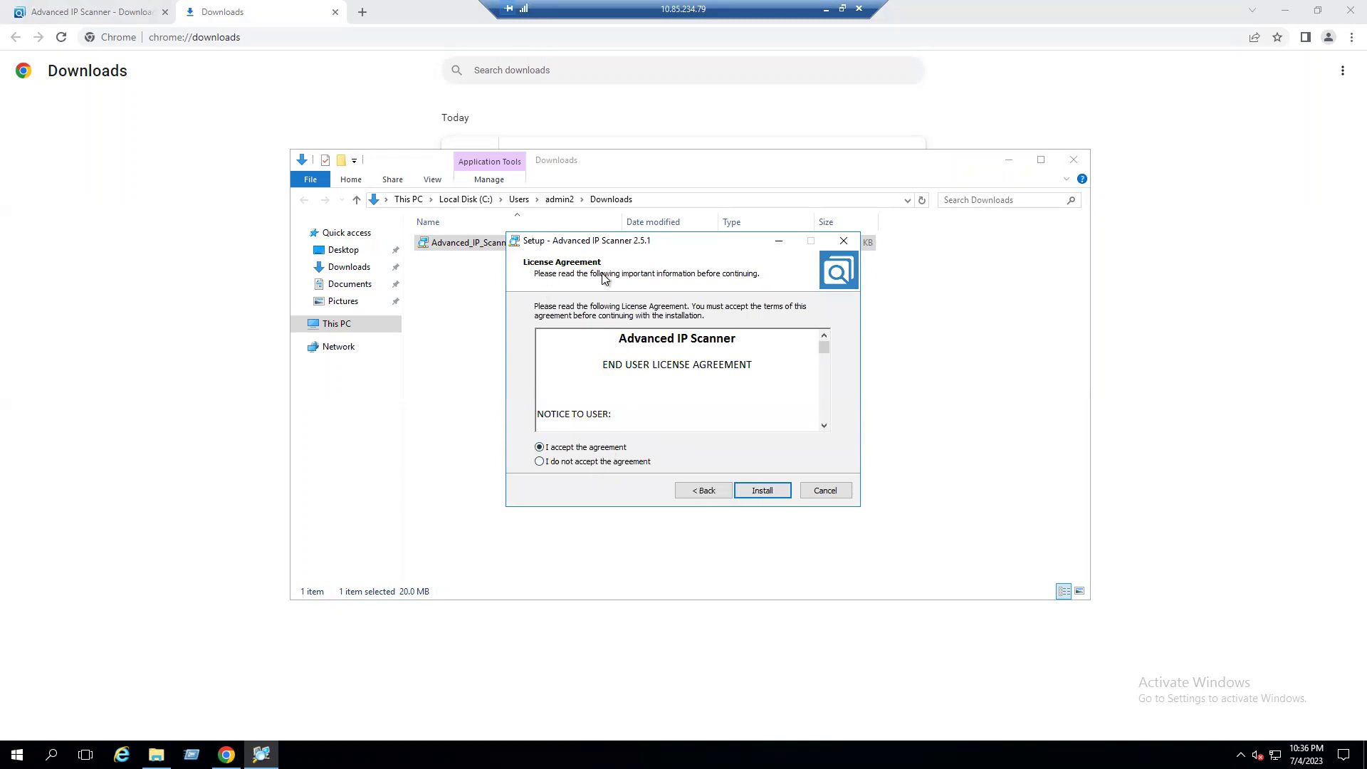
pyautogui.click(766, 492)
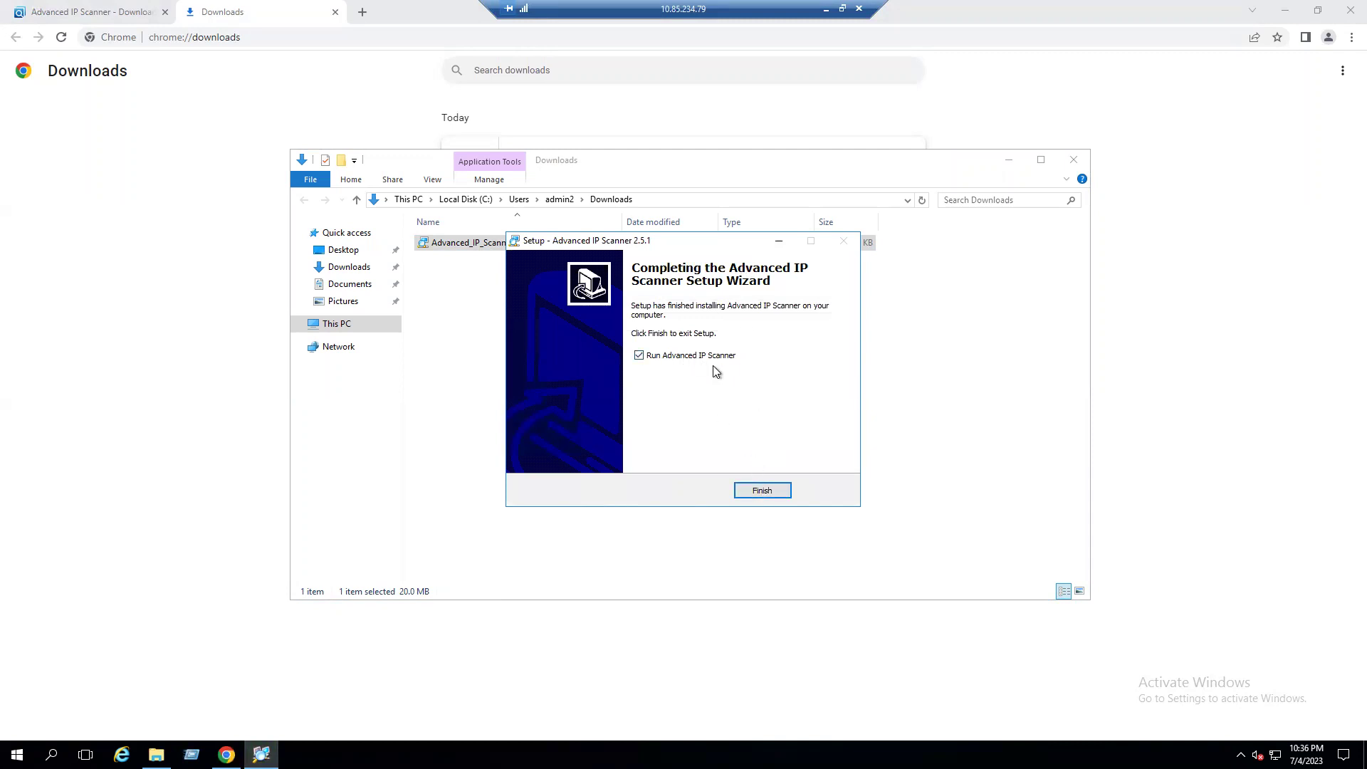
pyautogui.click(771, 491)
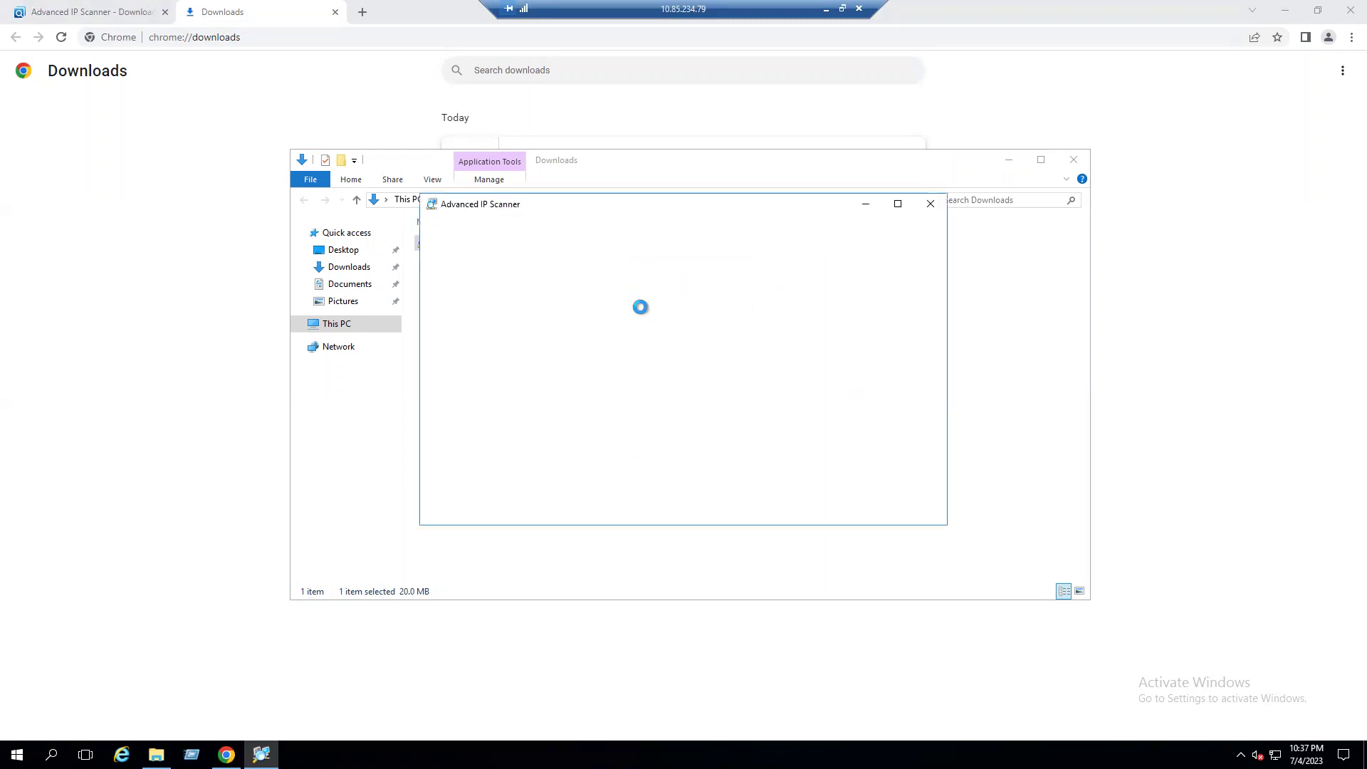
pyautogui.click(897, 203)
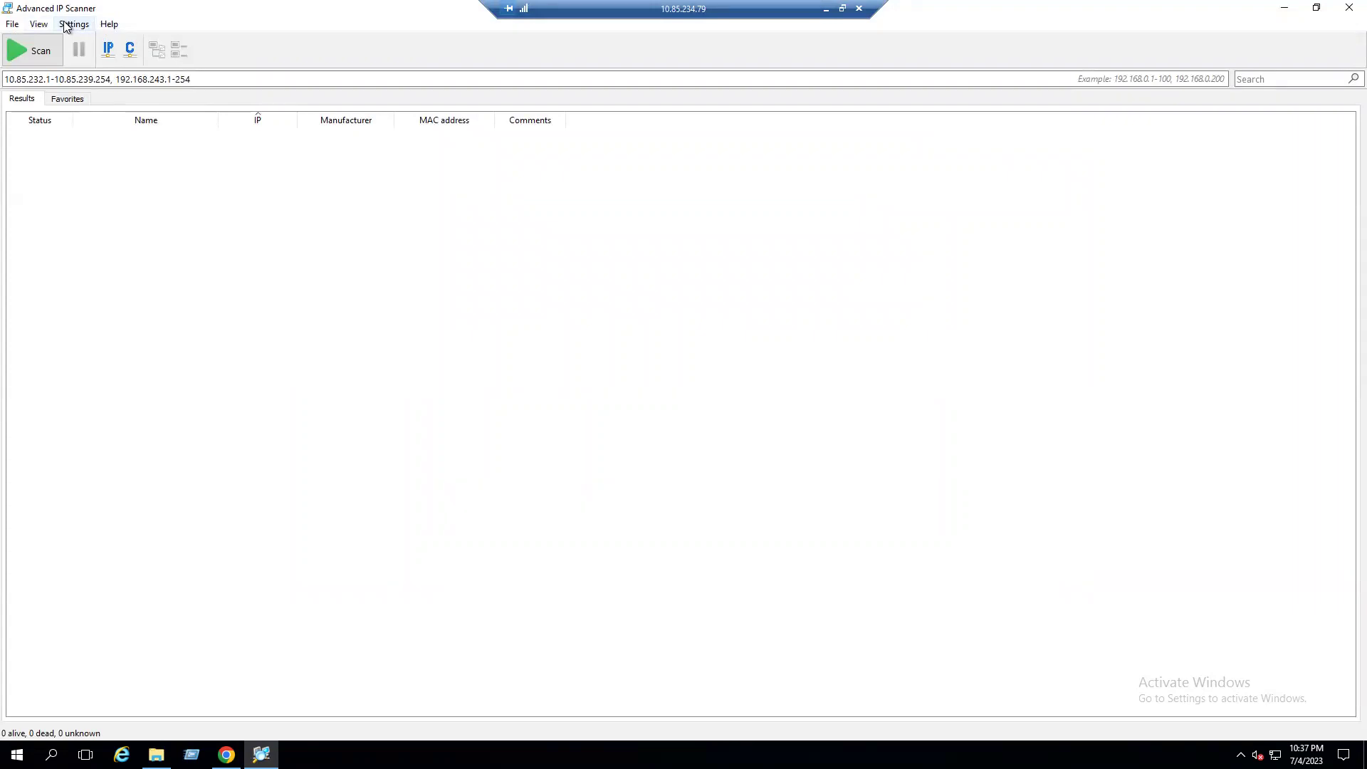
pyautogui.click(45, 80)
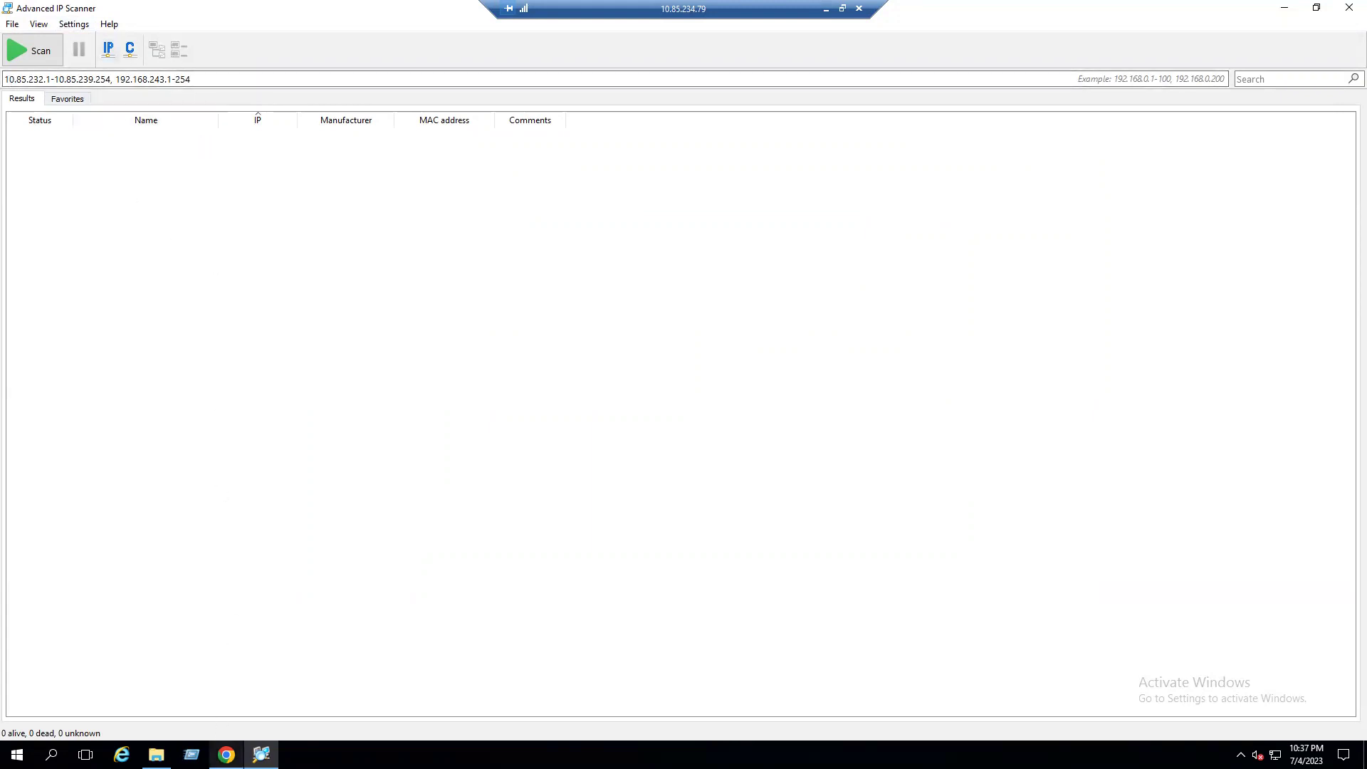
# Switch to Chrome and return from the download page to the Advanced IP Scanner home page.
pyautogui.click(227, 755)
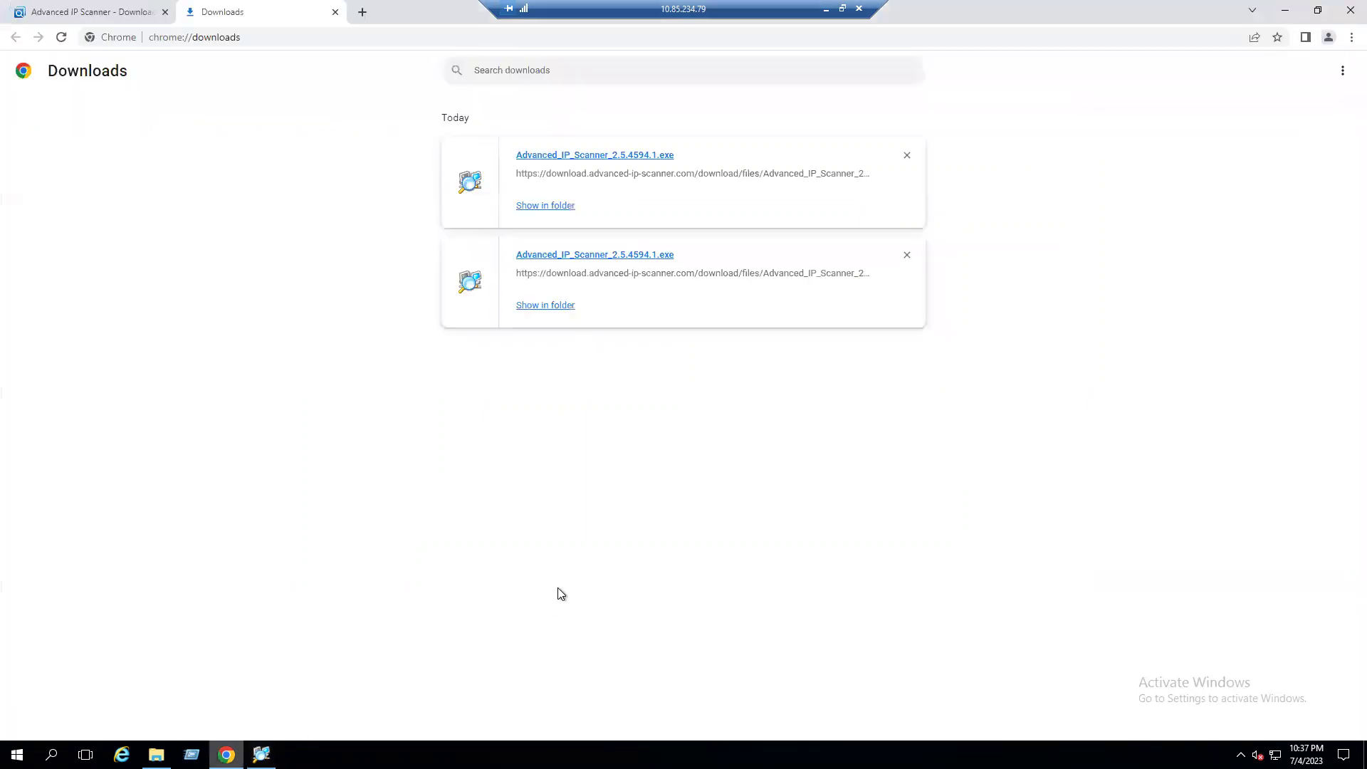
pyautogui.click(114, 11)
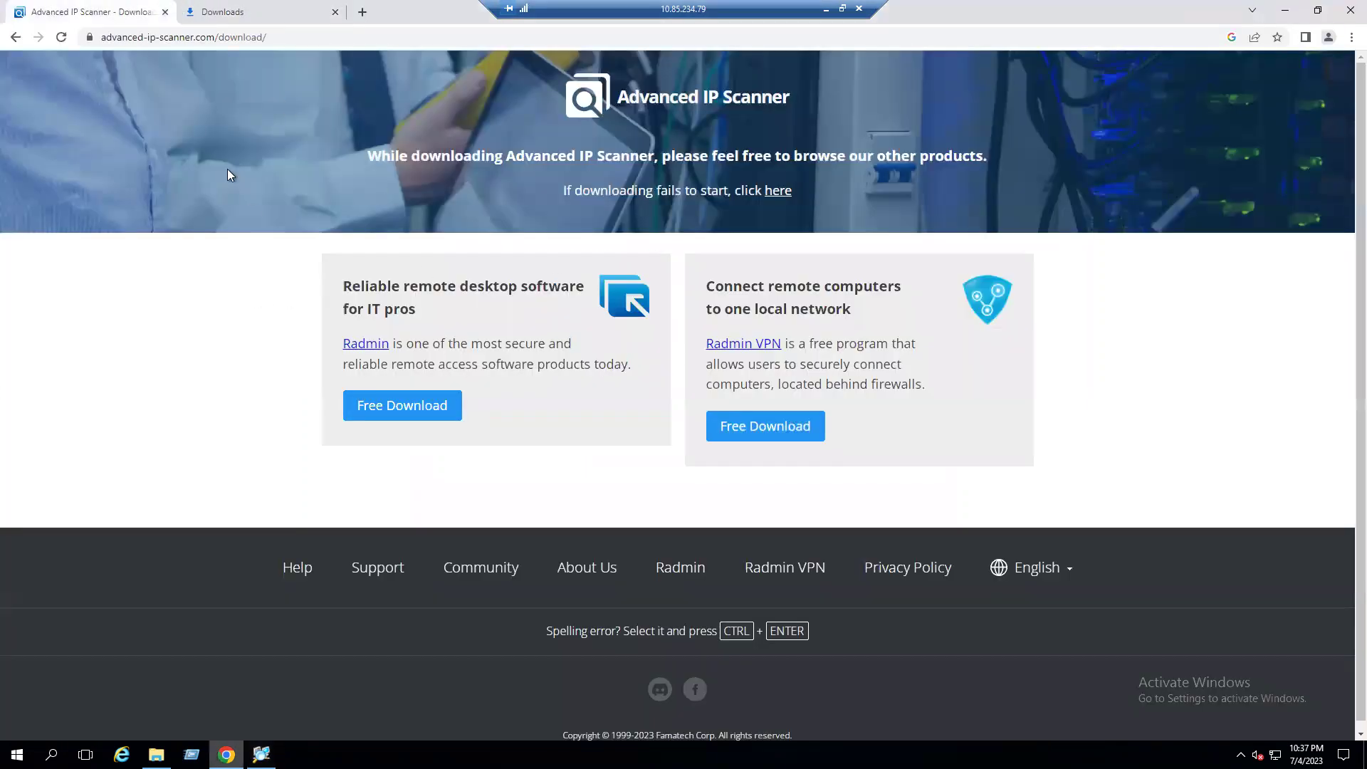
pyautogui.click(16, 39)
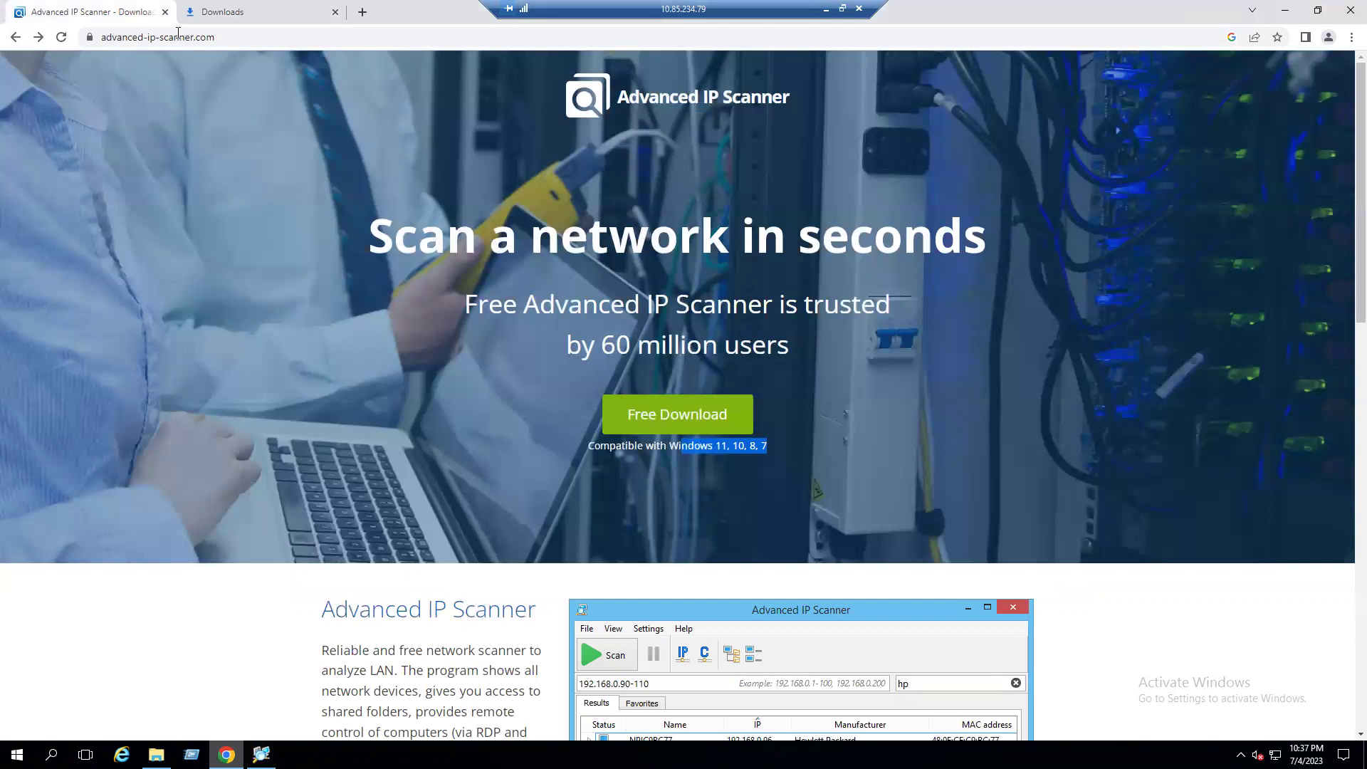
# Read the Advanced IP Scanner product description, covering network scanning, shared folders, remote control, remote shutdown and the portable edition.
pyautogui.scroll(-5, 507, 461)
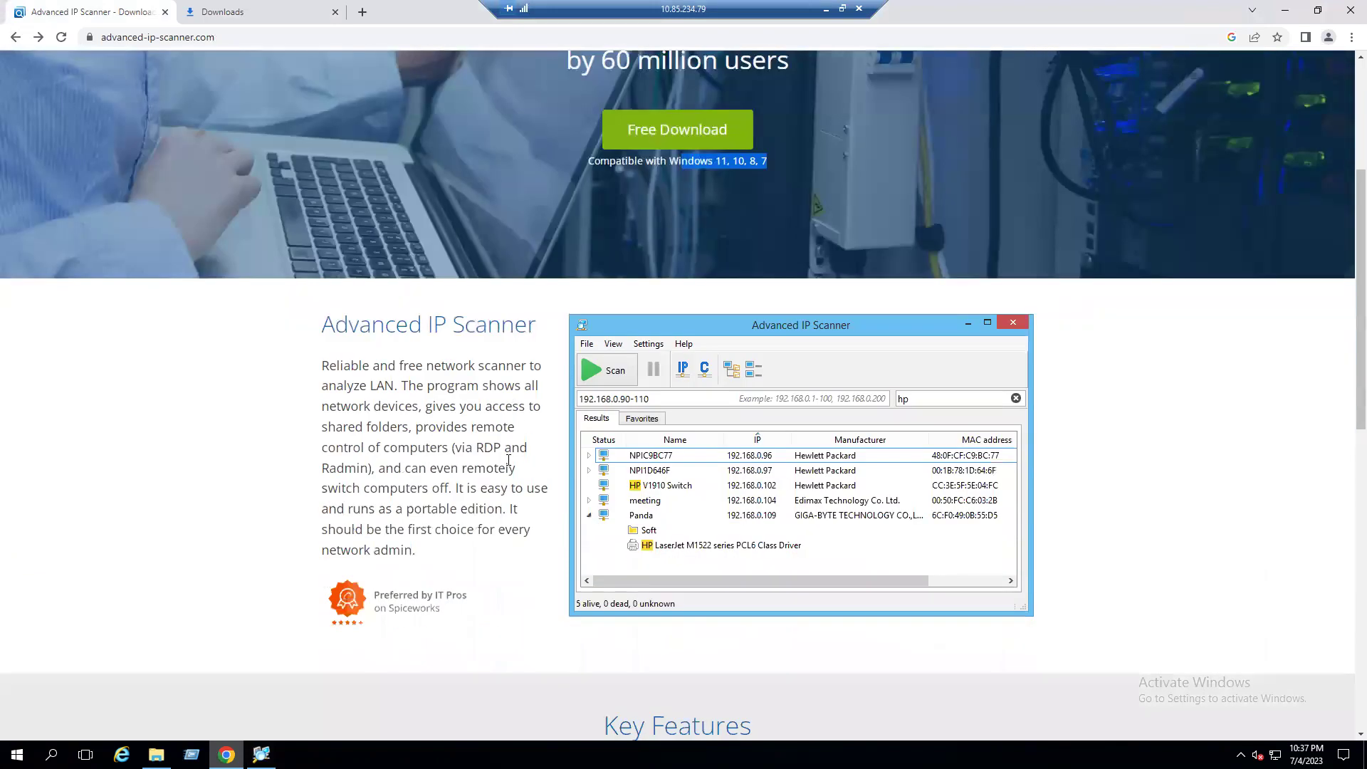
pyautogui.moveTo(322, 254); pyautogui.dragTo(517, 247)
pyautogui.click(344, 297)
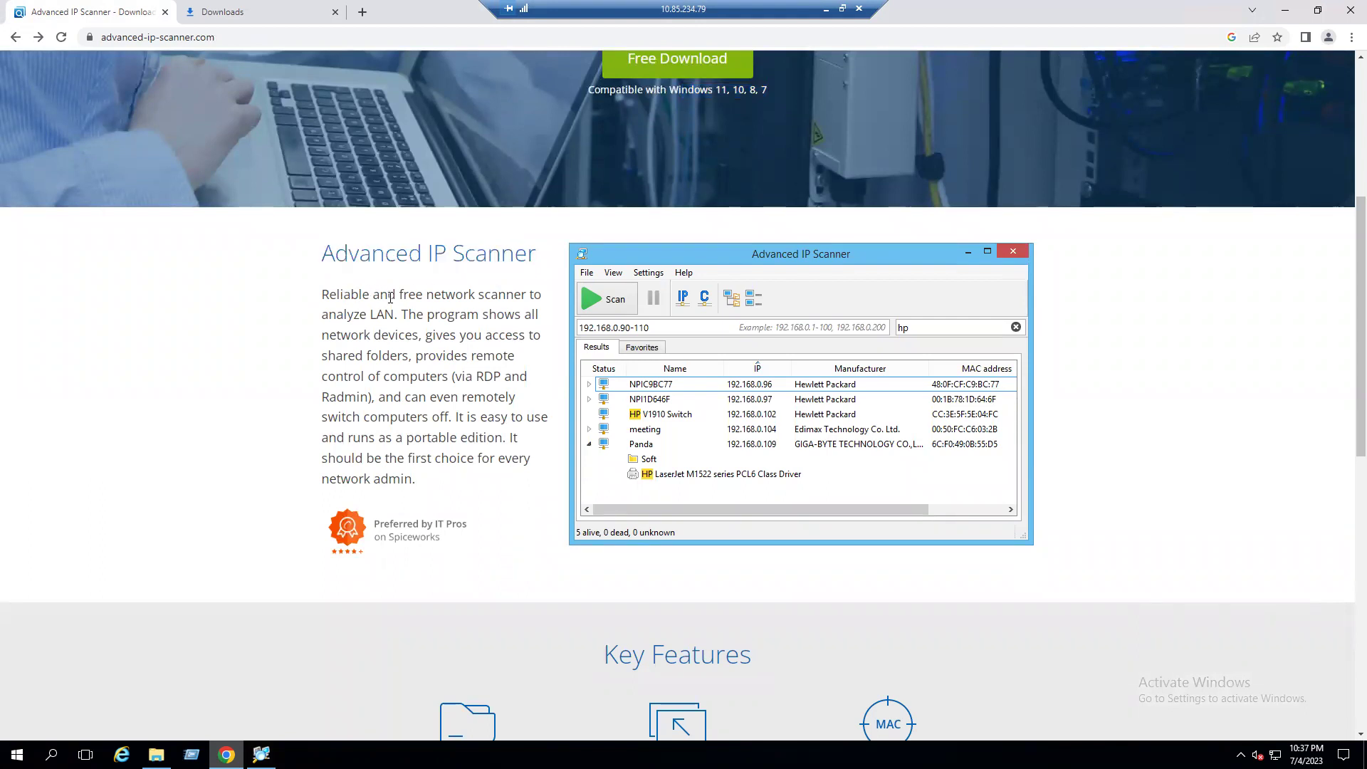
pyautogui.moveTo(417, 292); pyautogui.dragTo(514, 296)
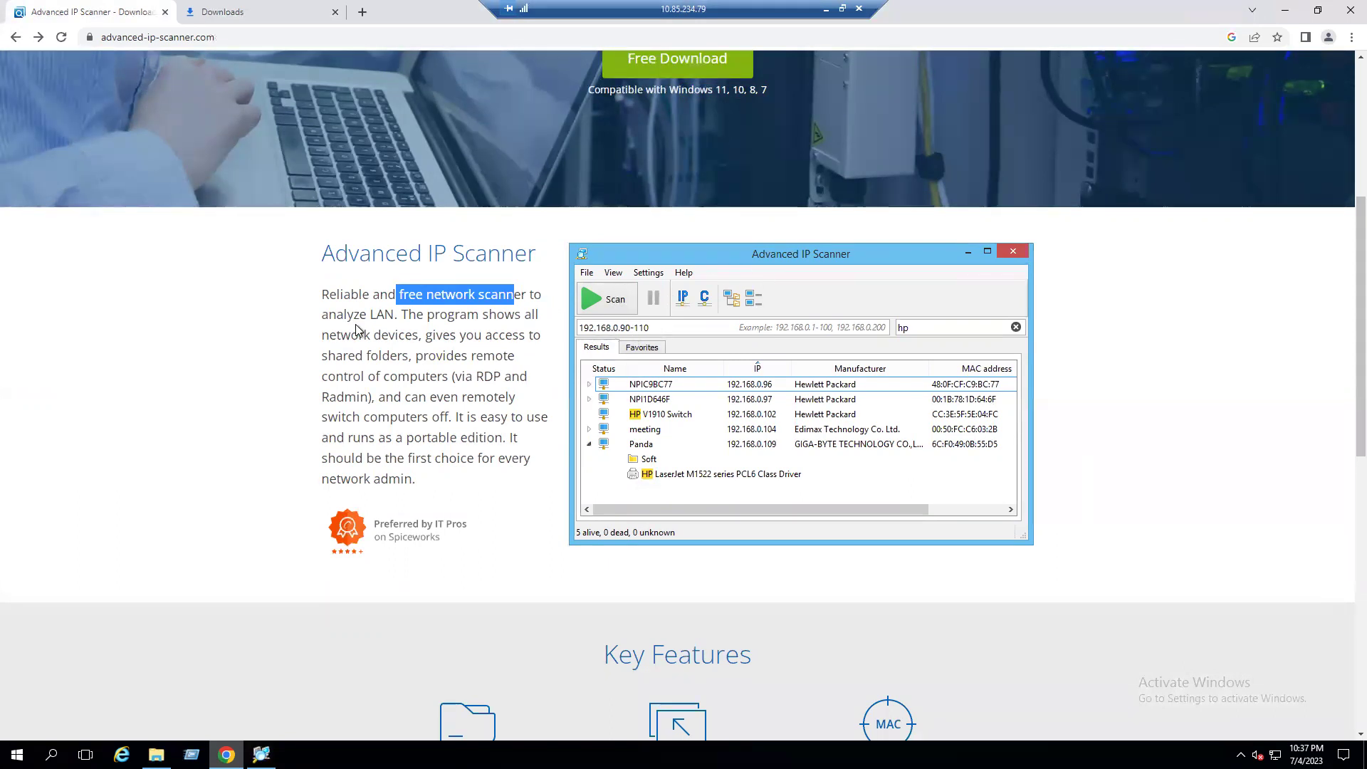
pyautogui.moveTo(323, 314); pyautogui.dragTo(496, 321)
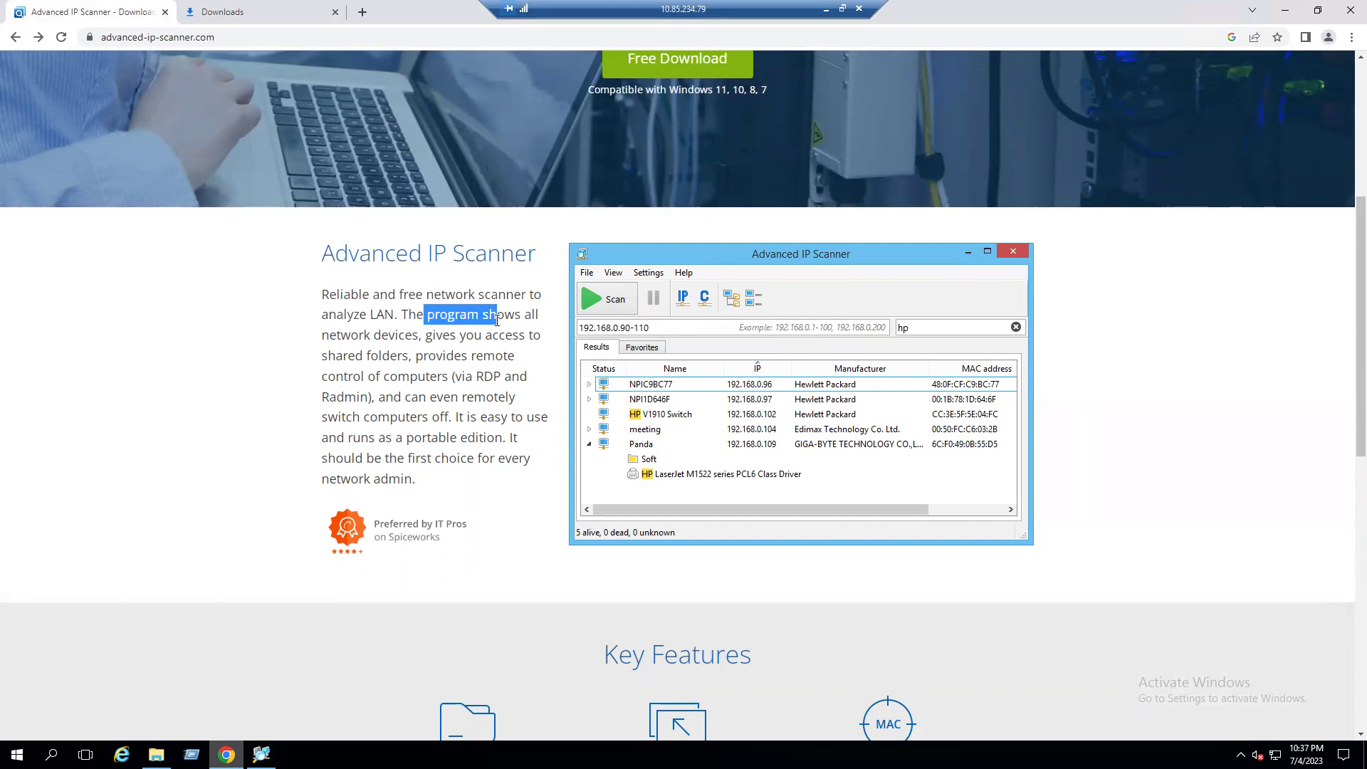
pyautogui.moveTo(369, 339); pyautogui.dragTo(533, 336)
pyautogui.moveTo(440, 354); pyautogui.dragTo(403, 356)
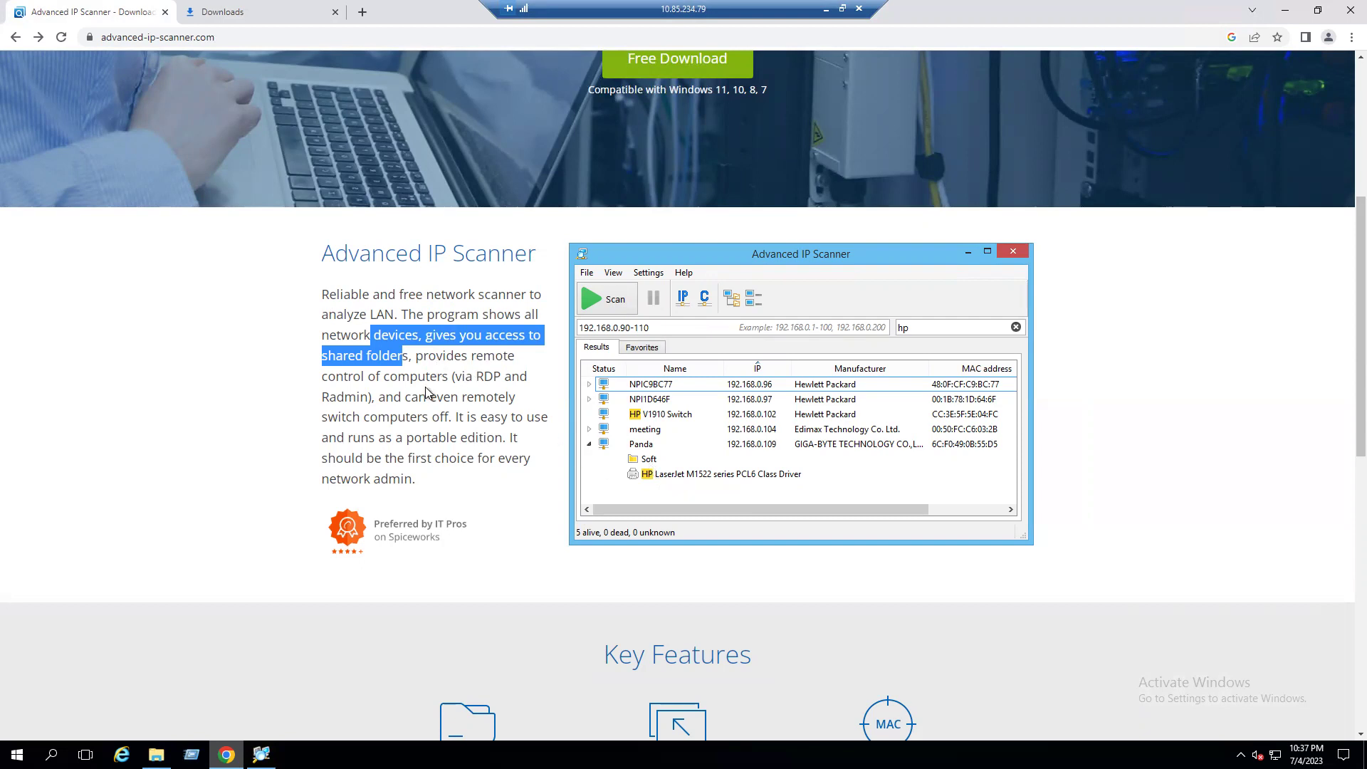
pyautogui.moveTo(456, 377); pyautogui.dragTo(522, 377)
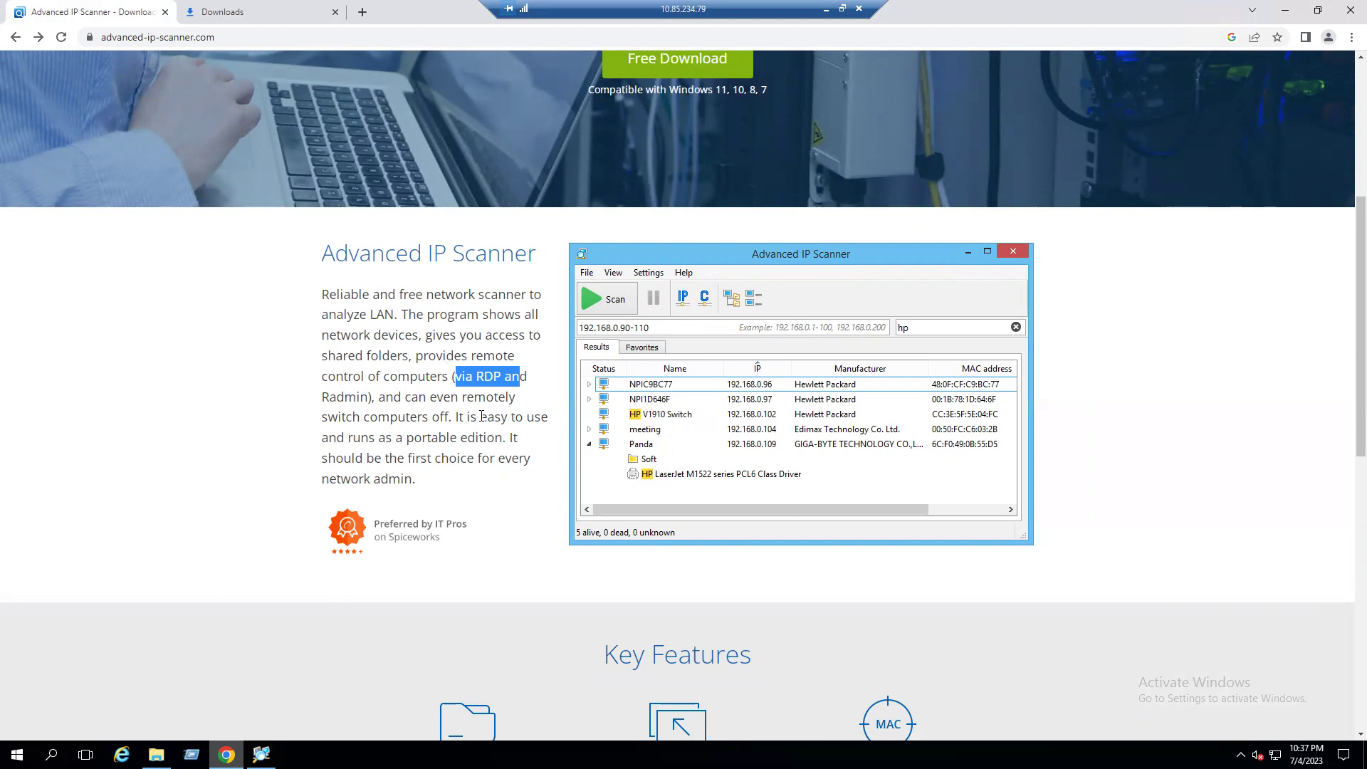
pyautogui.moveTo(412, 399); pyautogui.dragTo(443, 419)
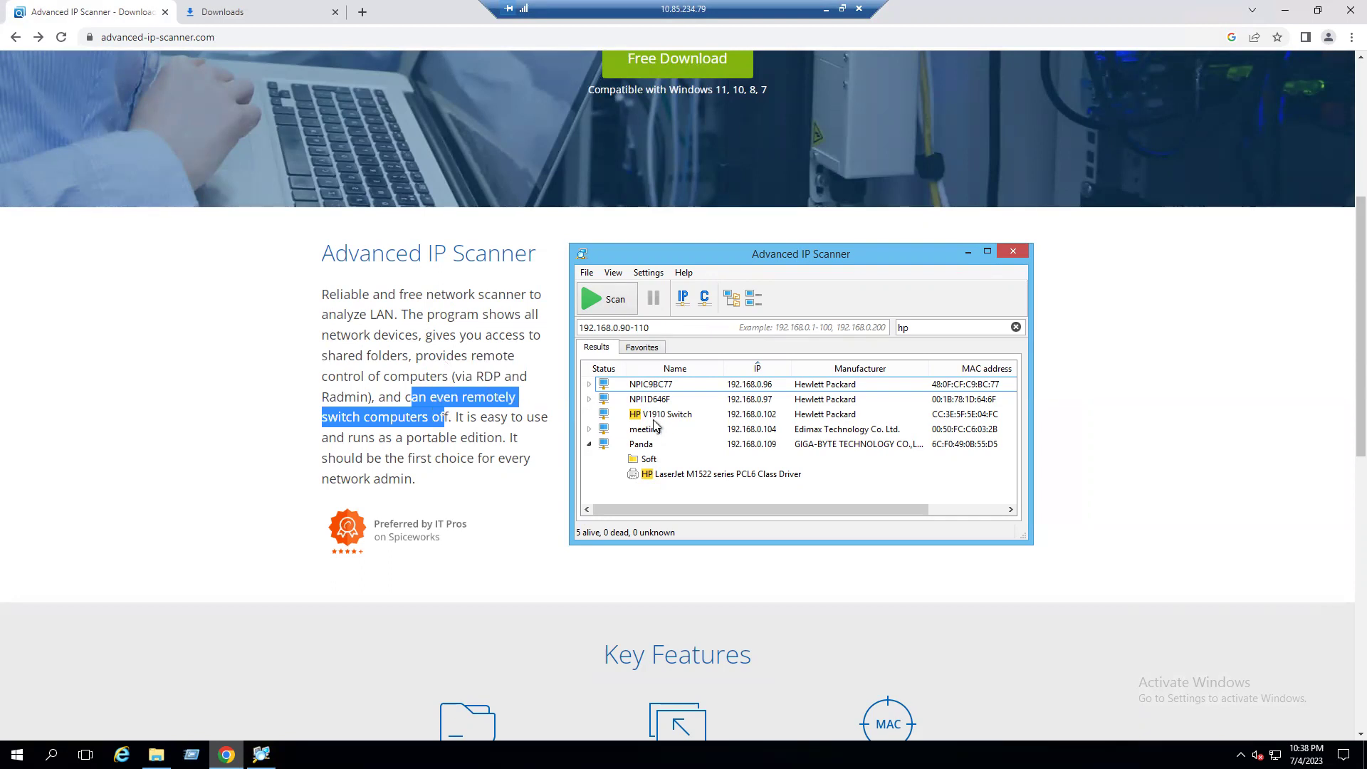
pyautogui.click(525, 422)
pyautogui.moveTo(525, 422); pyautogui.dragTo(534, 420)
pyautogui.moveTo(349, 440); pyautogui.dragTo(476, 439)
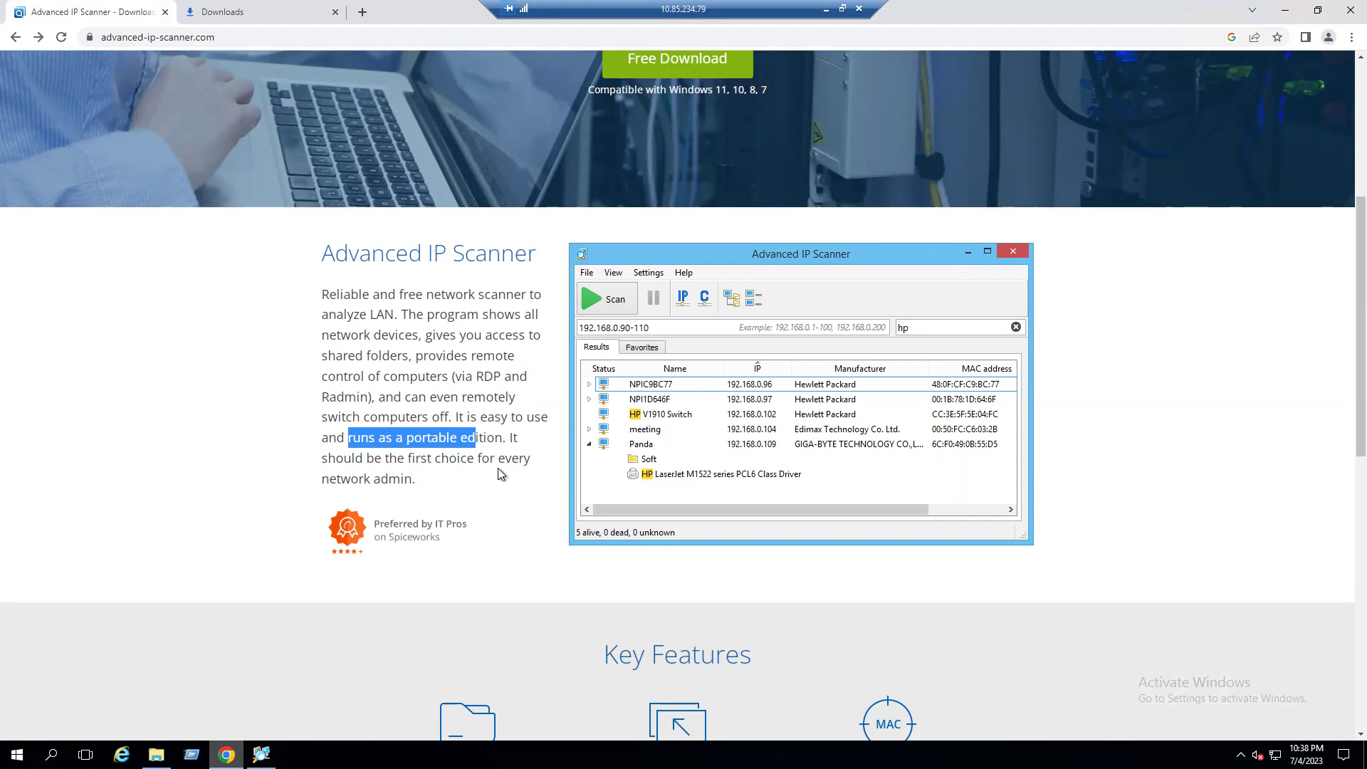
pyautogui.click(337, 458)
pyautogui.moveTo(337, 458); pyautogui.dragTo(517, 481)
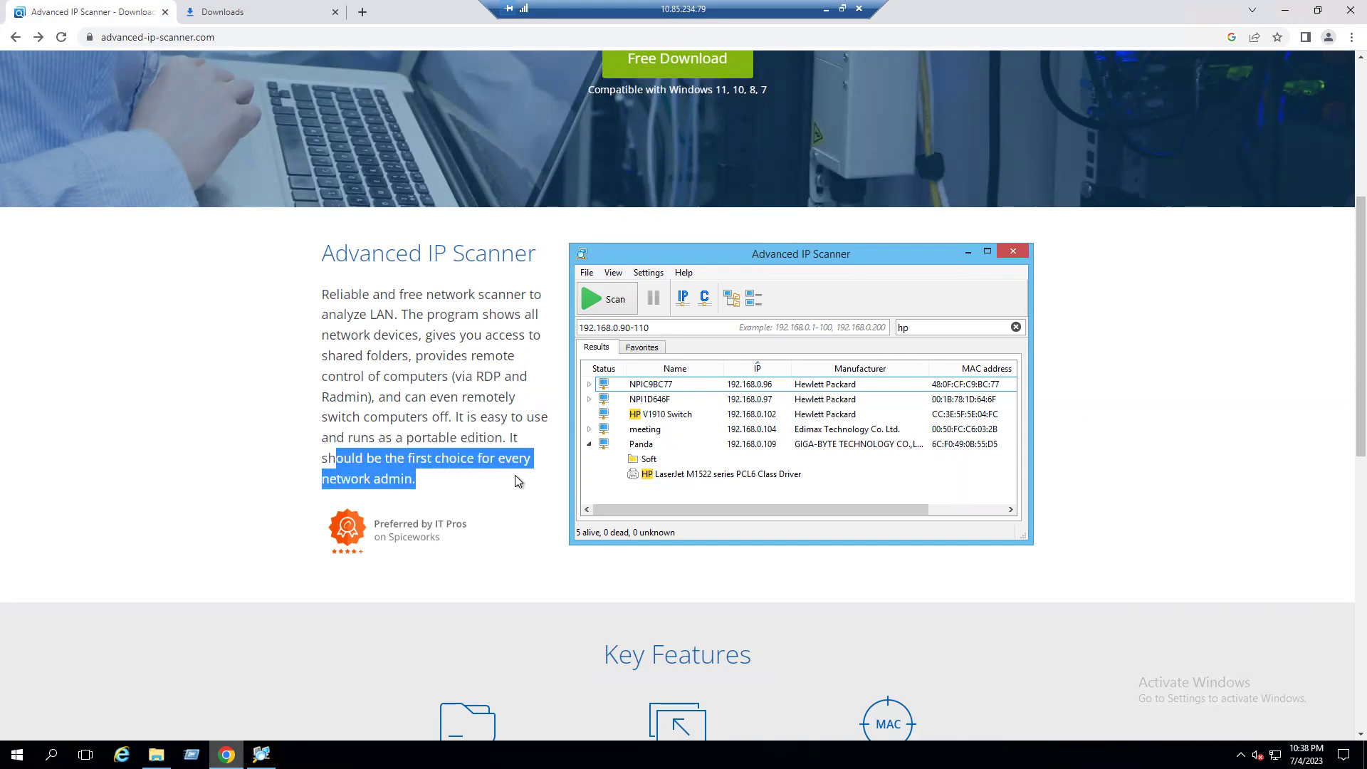
pyautogui.click(430, 490)
pyautogui.moveTo(424, 490); pyautogui.dragTo(325, 484)
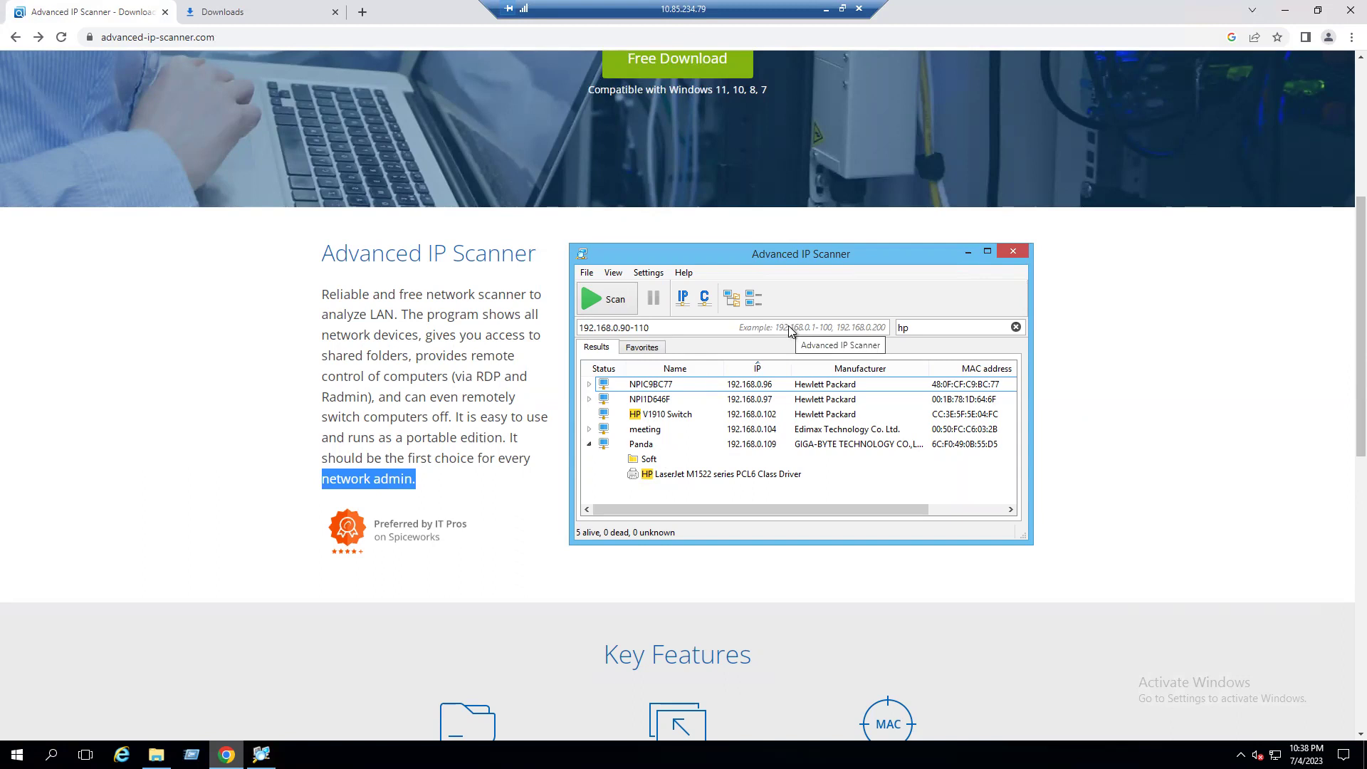
# Examine the Key Features section, including remote power switching, CSV export and the installation requirement.
pyautogui.scroll(-4, 1075, 456)
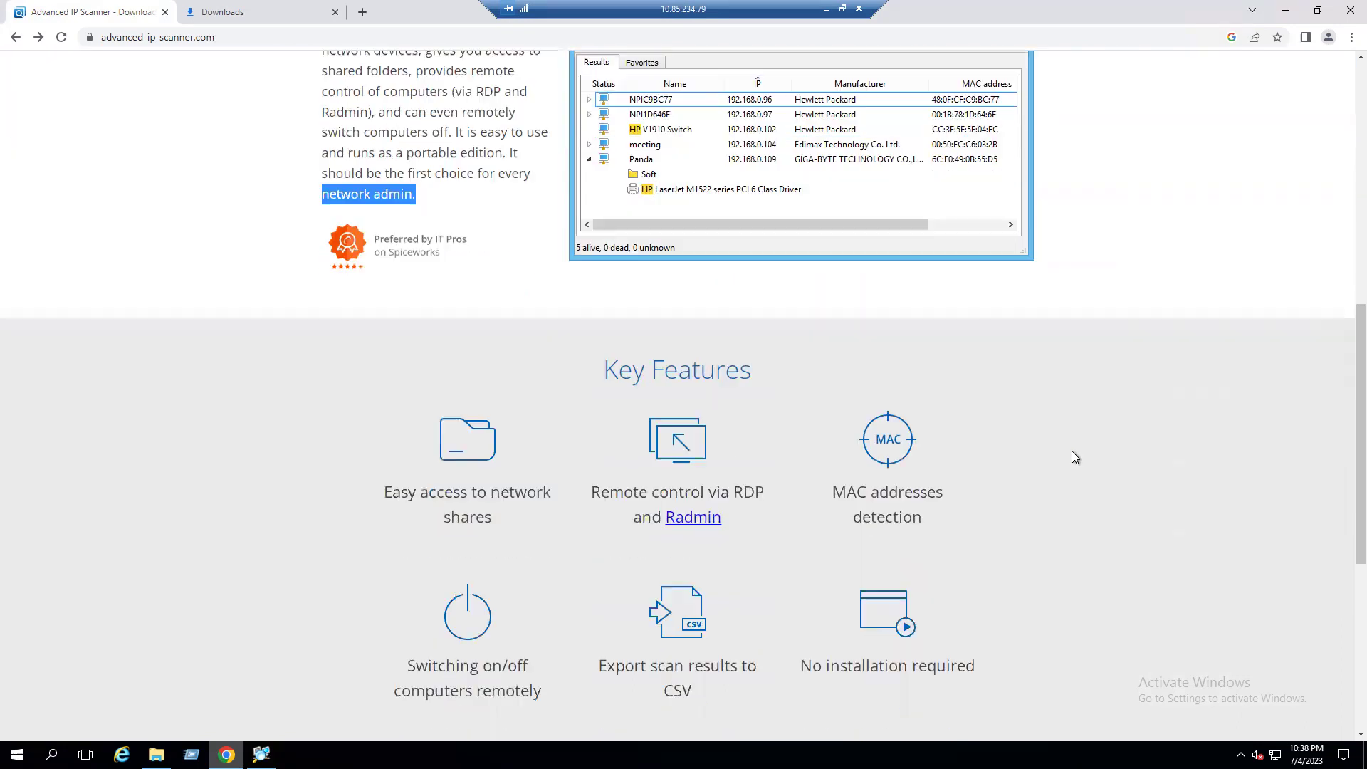
pyautogui.scroll(-2, 1074, 457)
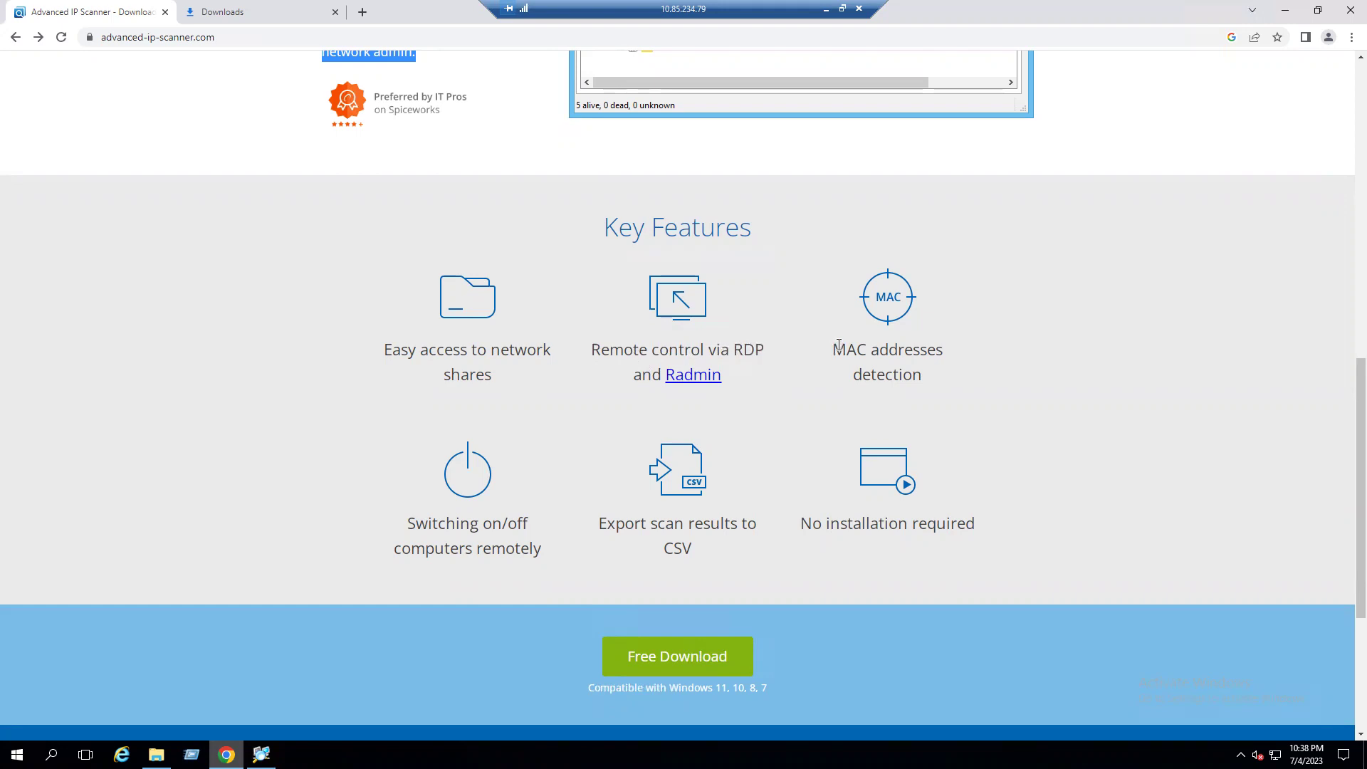
pyautogui.moveTo(403, 523); pyautogui.dragTo(691, 539)
pyautogui.click(696, 564)
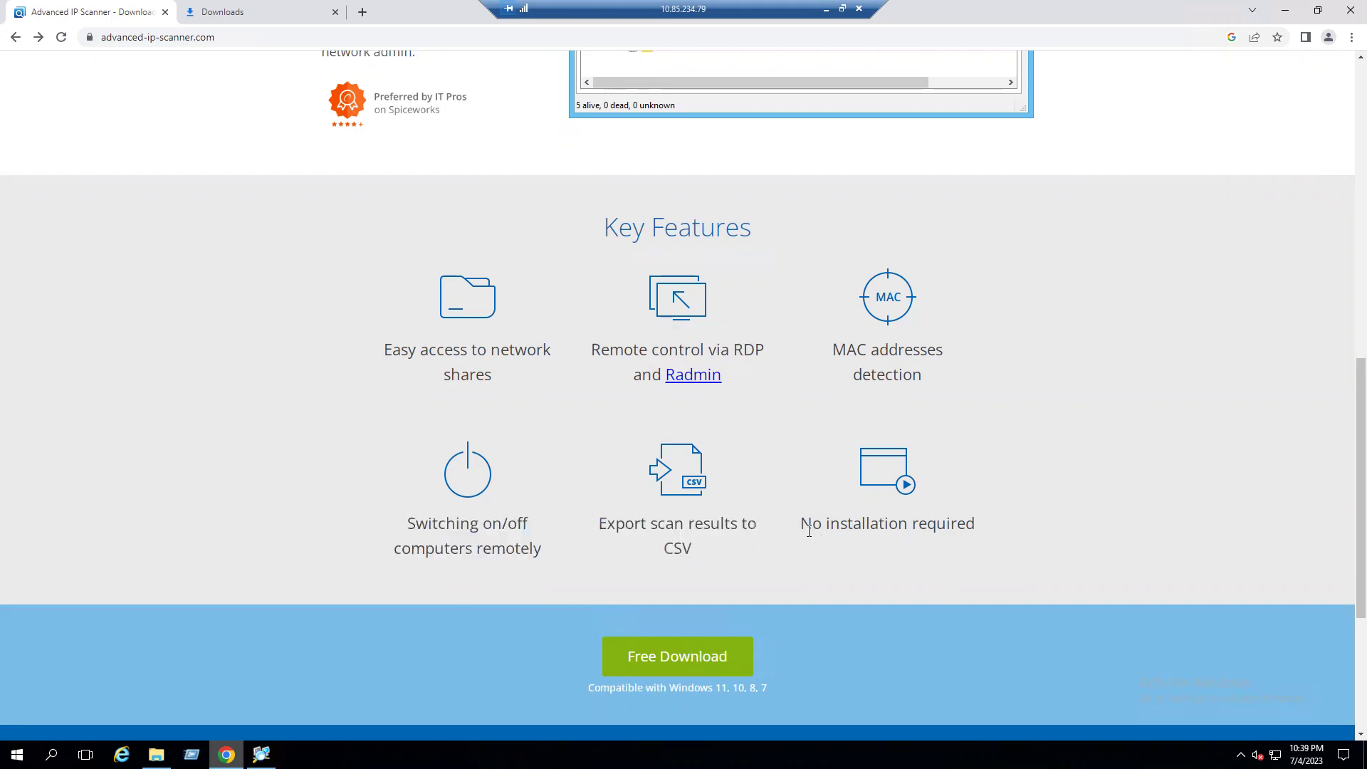
pyautogui.moveTo(812, 523); pyautogui.dragTo(970, 525)
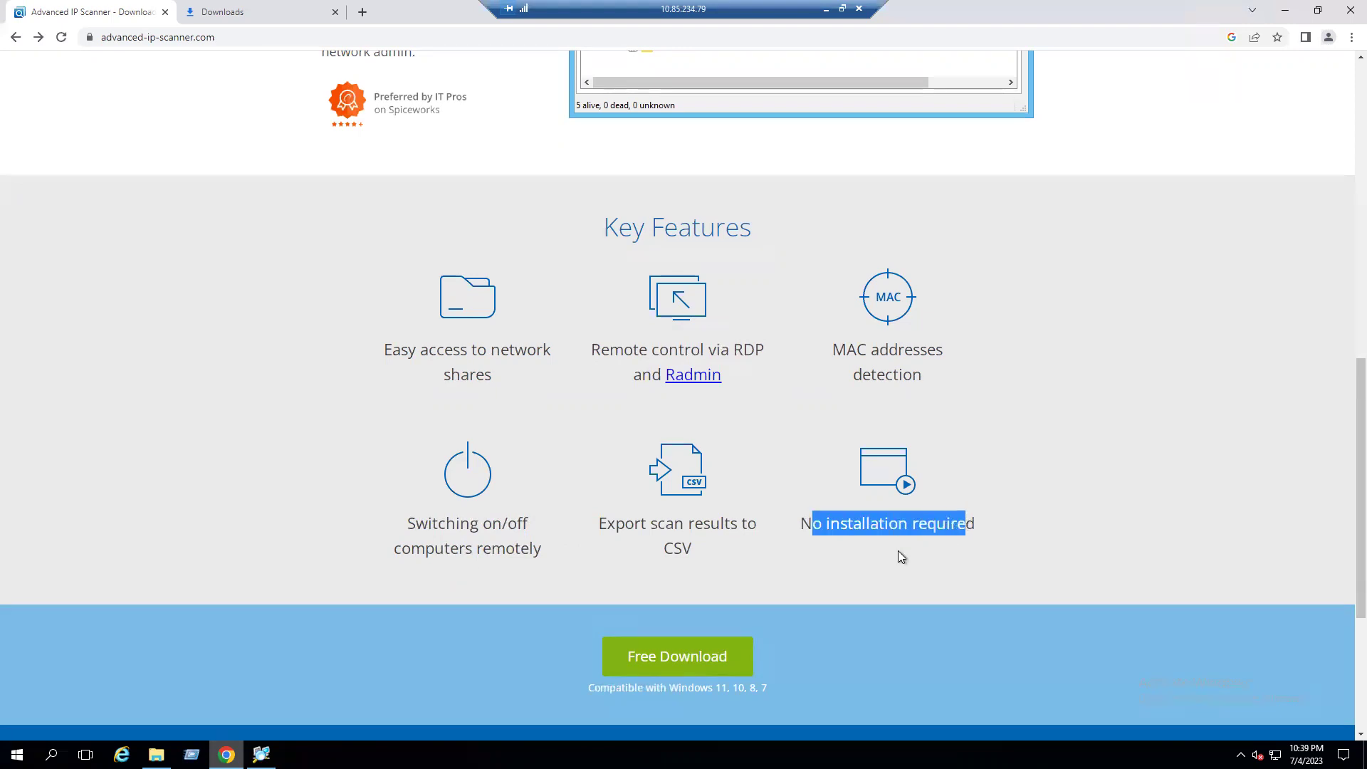
# Switch to Advanced IP Scanner and reduce the scan range to 192.168.243.1-254 by removing the 10.85.232.1-10.85.239.254 range.
pyautogui.click(914, 563)
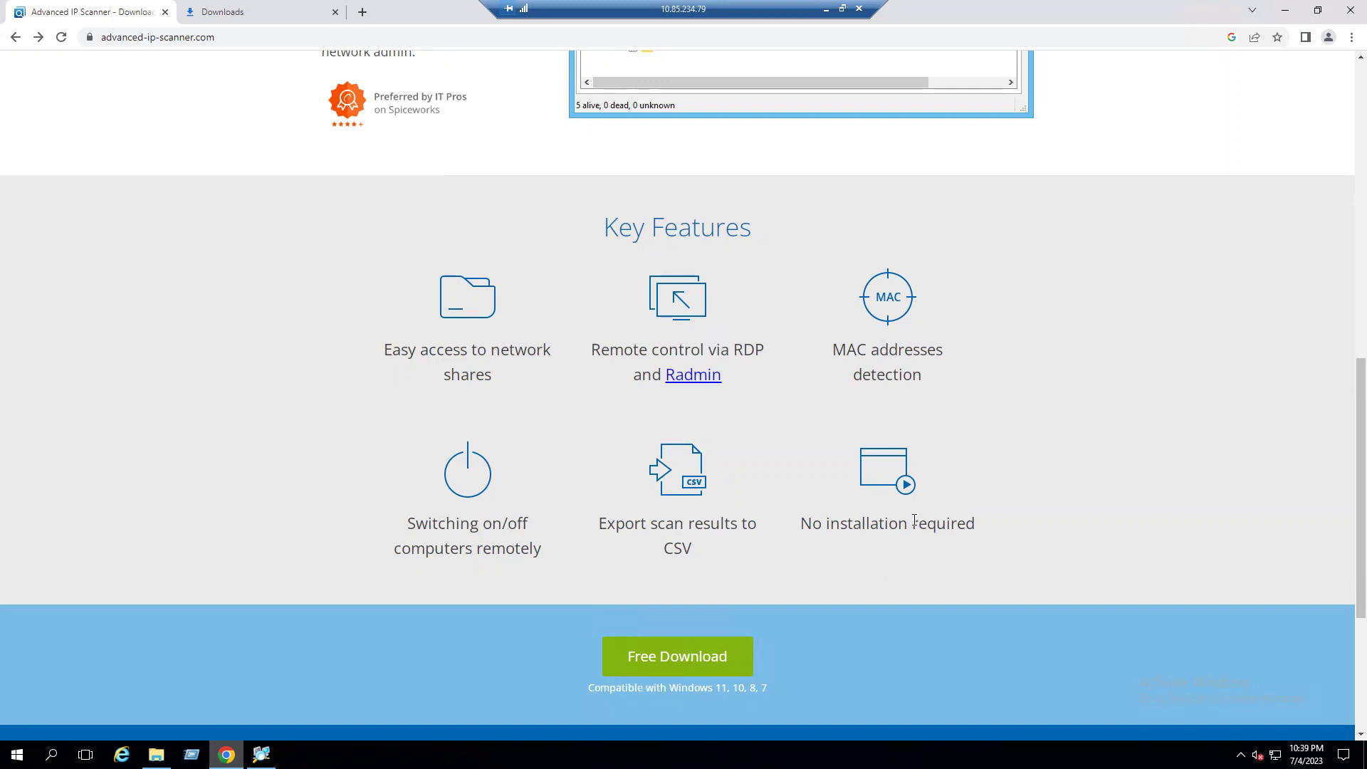
pyautogui.click(262, 754)
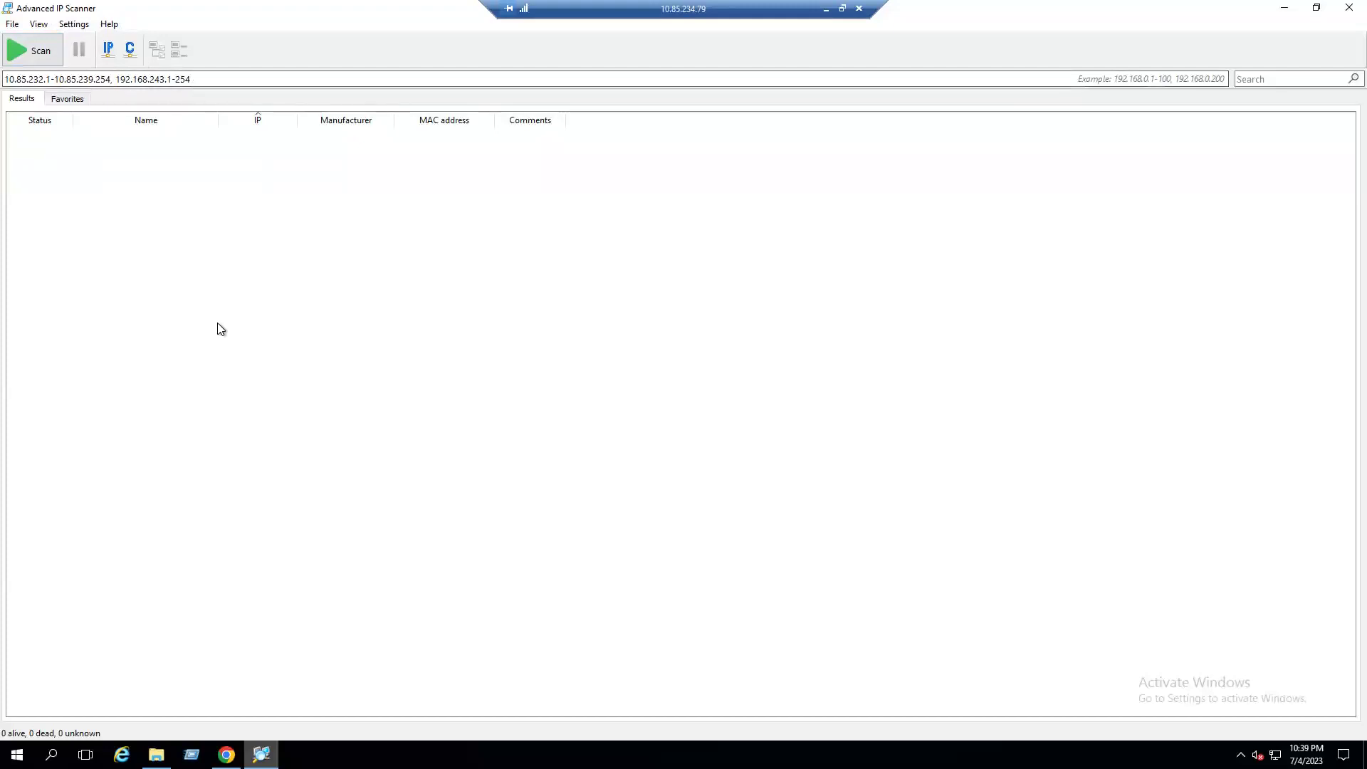
pyautogui.press('super+r')
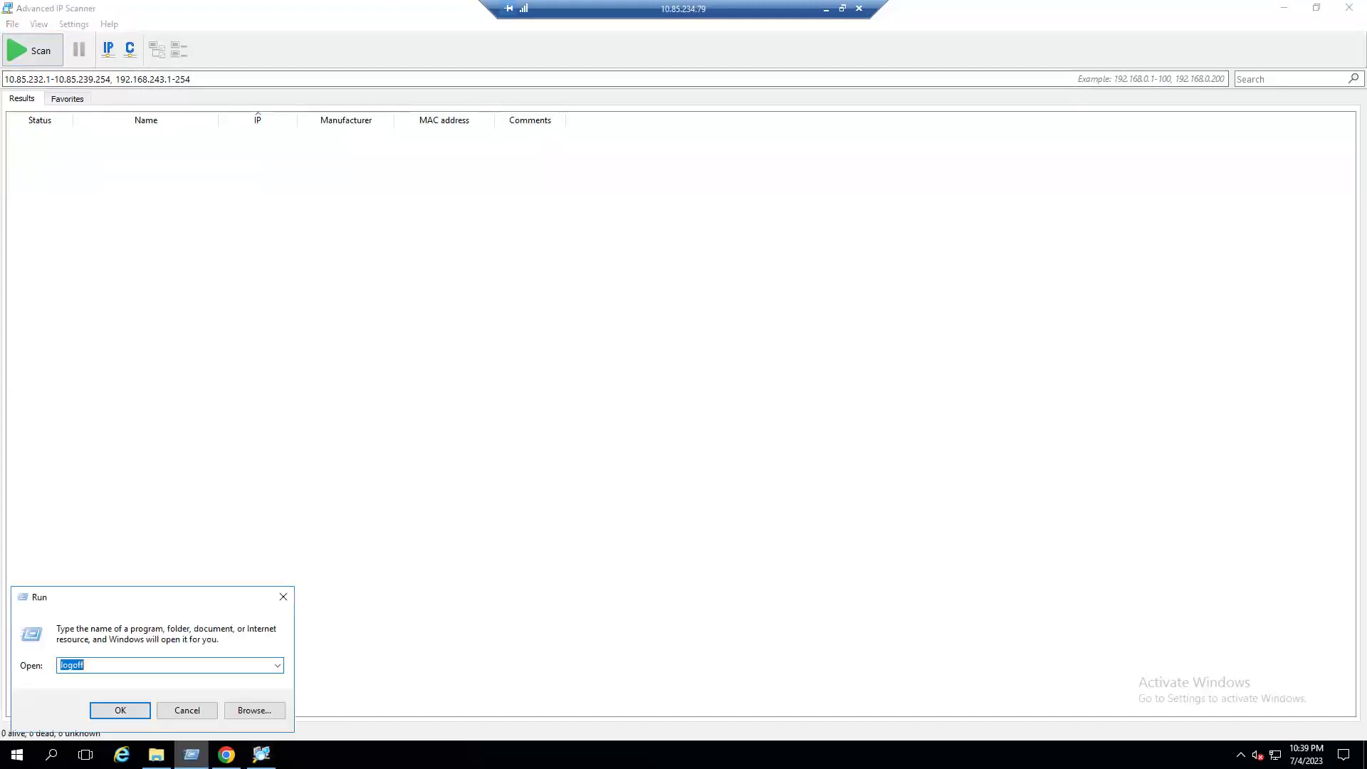
pyautogui.press('Escape')
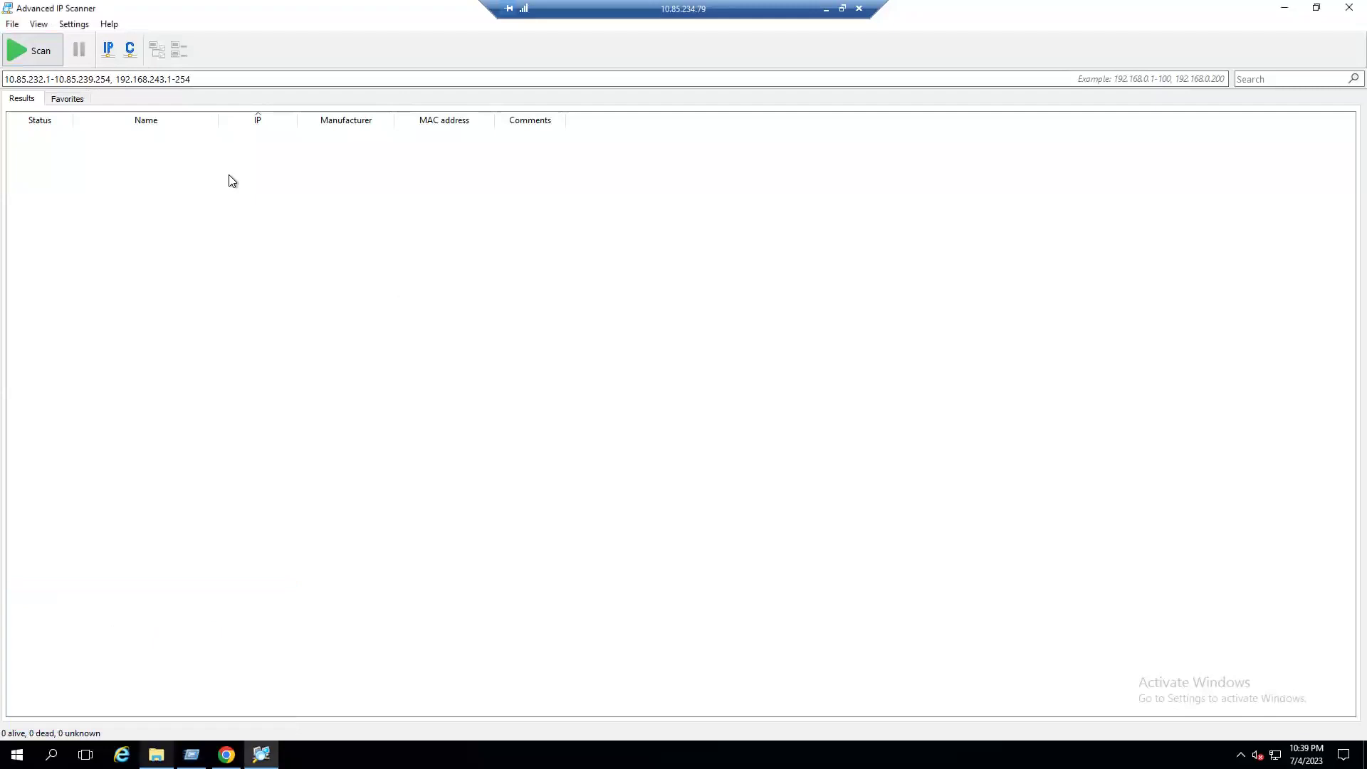
pyautogui.moveTo(6, 79); pyautogui.dragTo(200, 78)
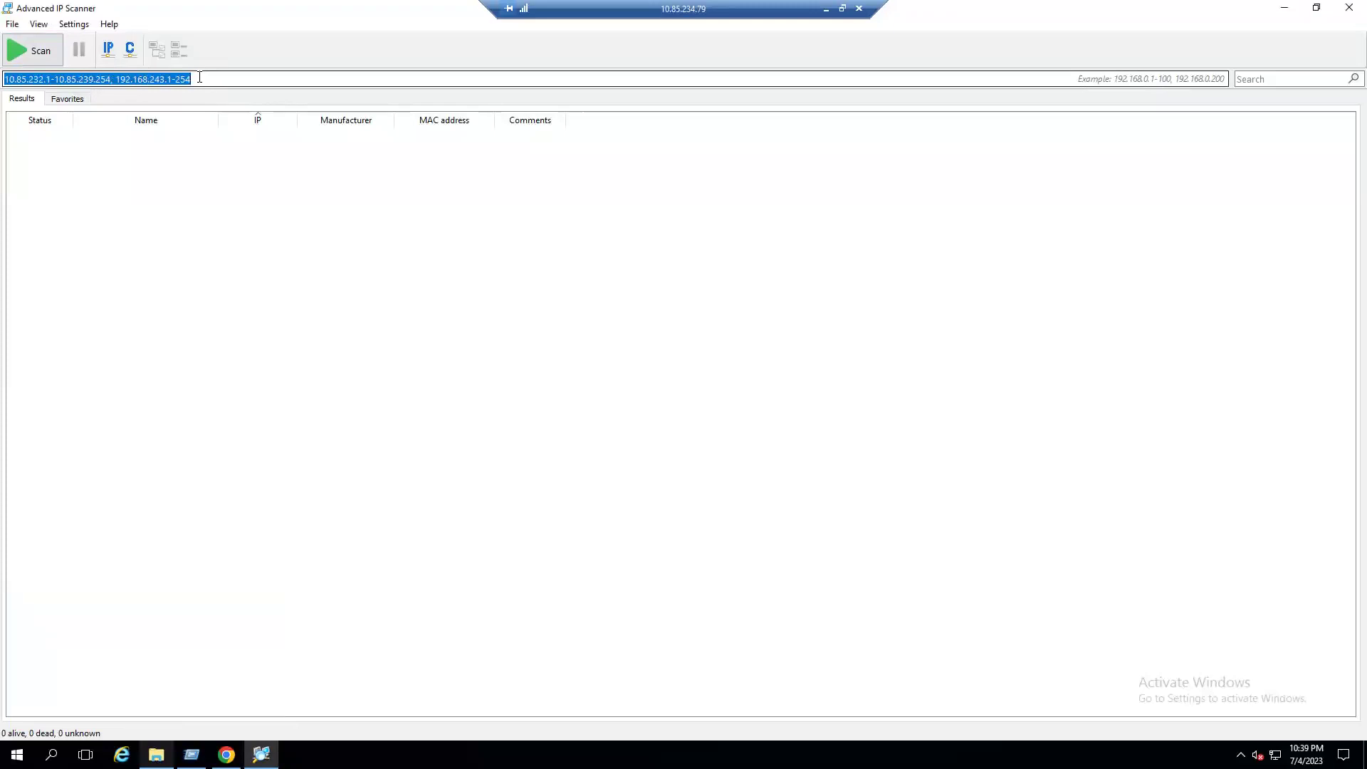
pyautogui.click(190, 190)
pyautogui.click(113, 79)
pyautogui.hotkey('shift', 'Home')
pyautogui.press('BackSpace')
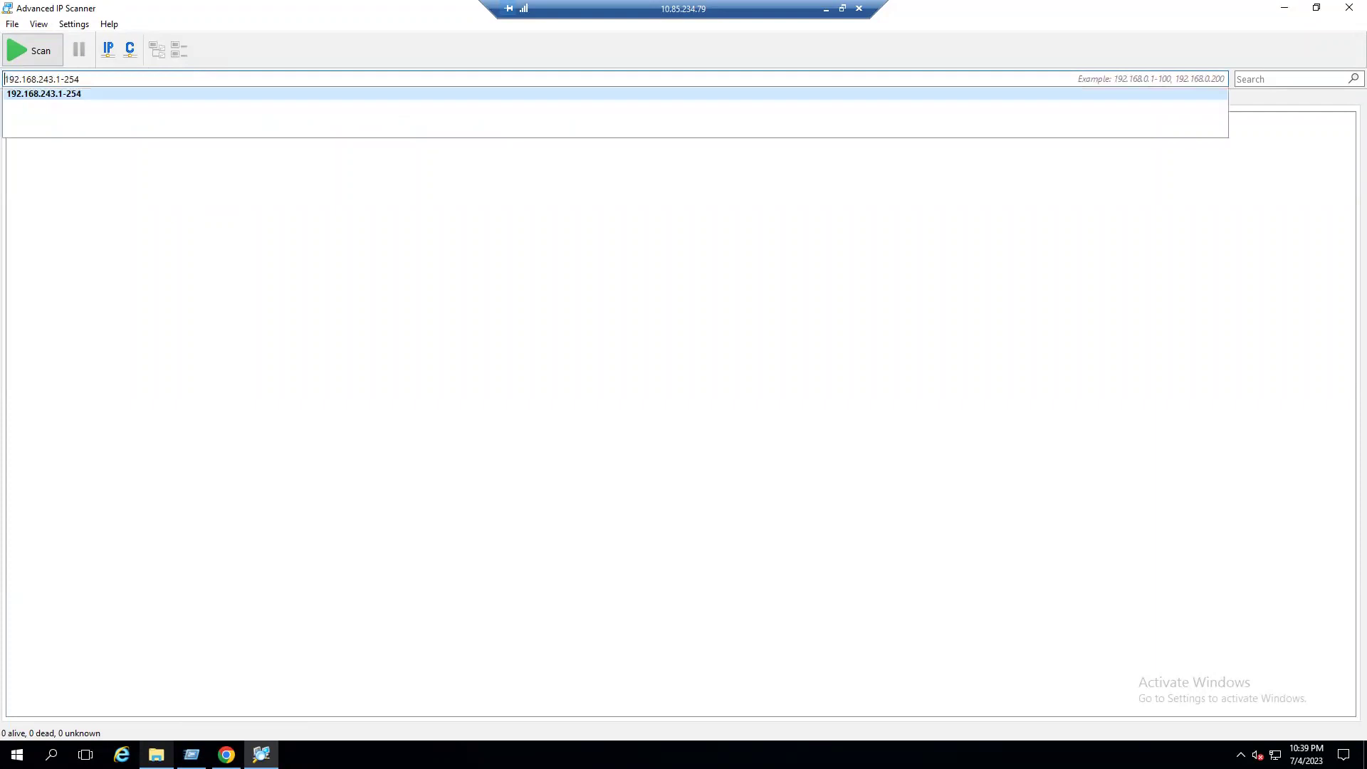
pyautogui.click(240, 237)
pyautogui.click(45, 81)
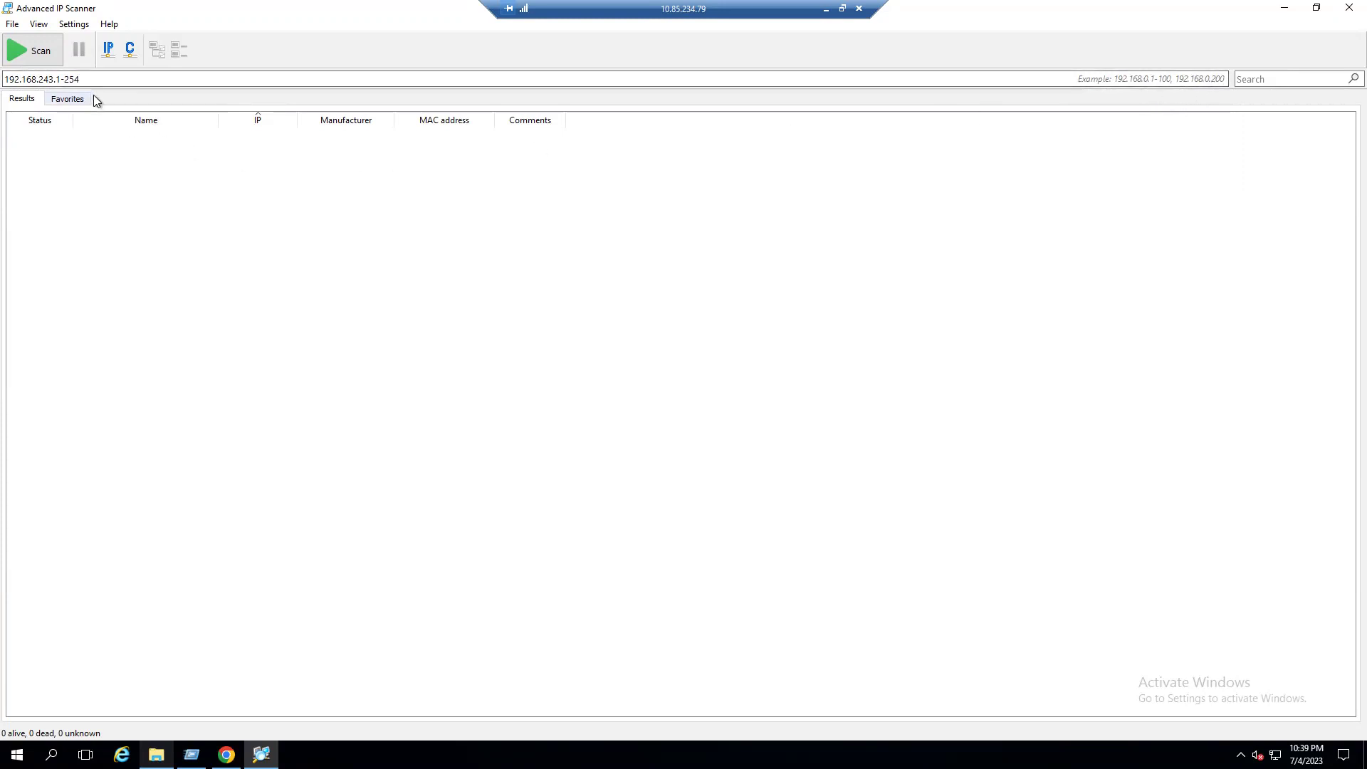
# Scan the entered IP range and look through the discovered hosts.
pyautogui.click(36, 56)
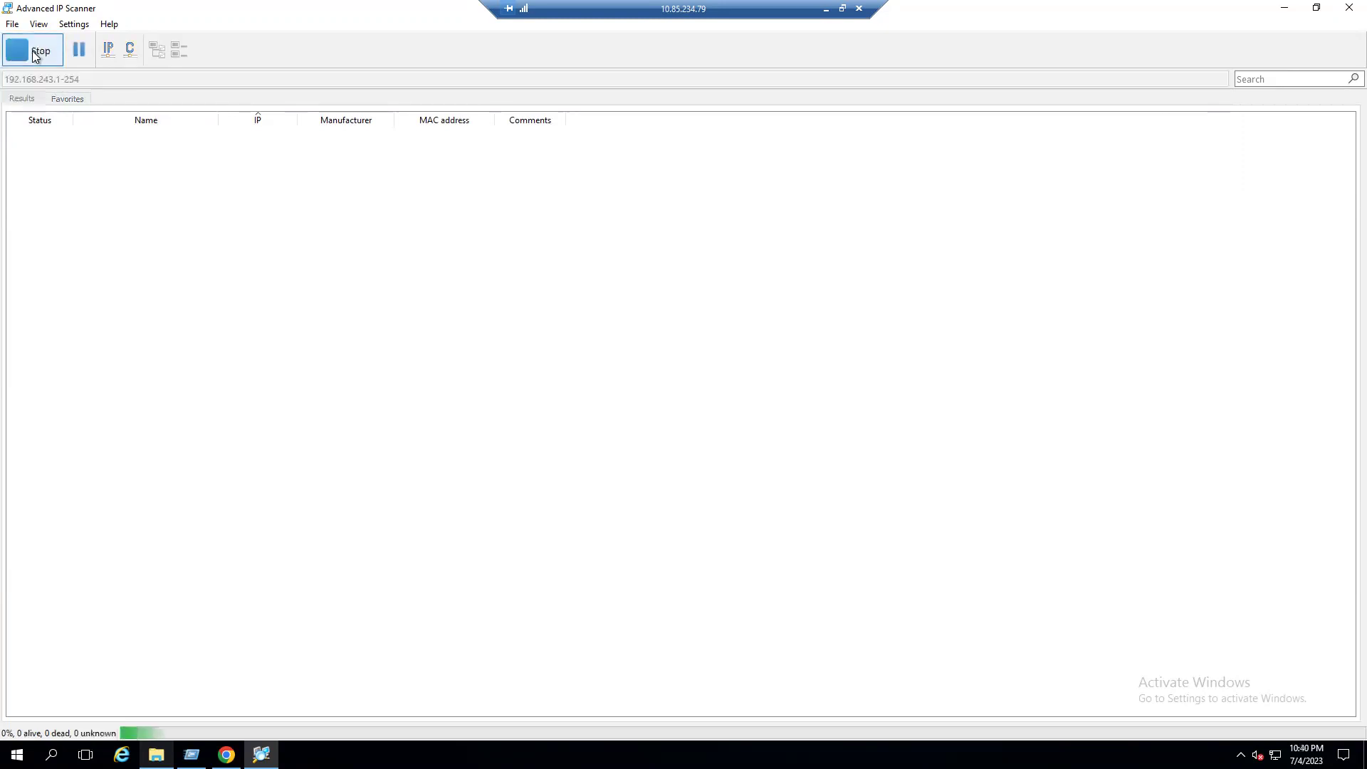
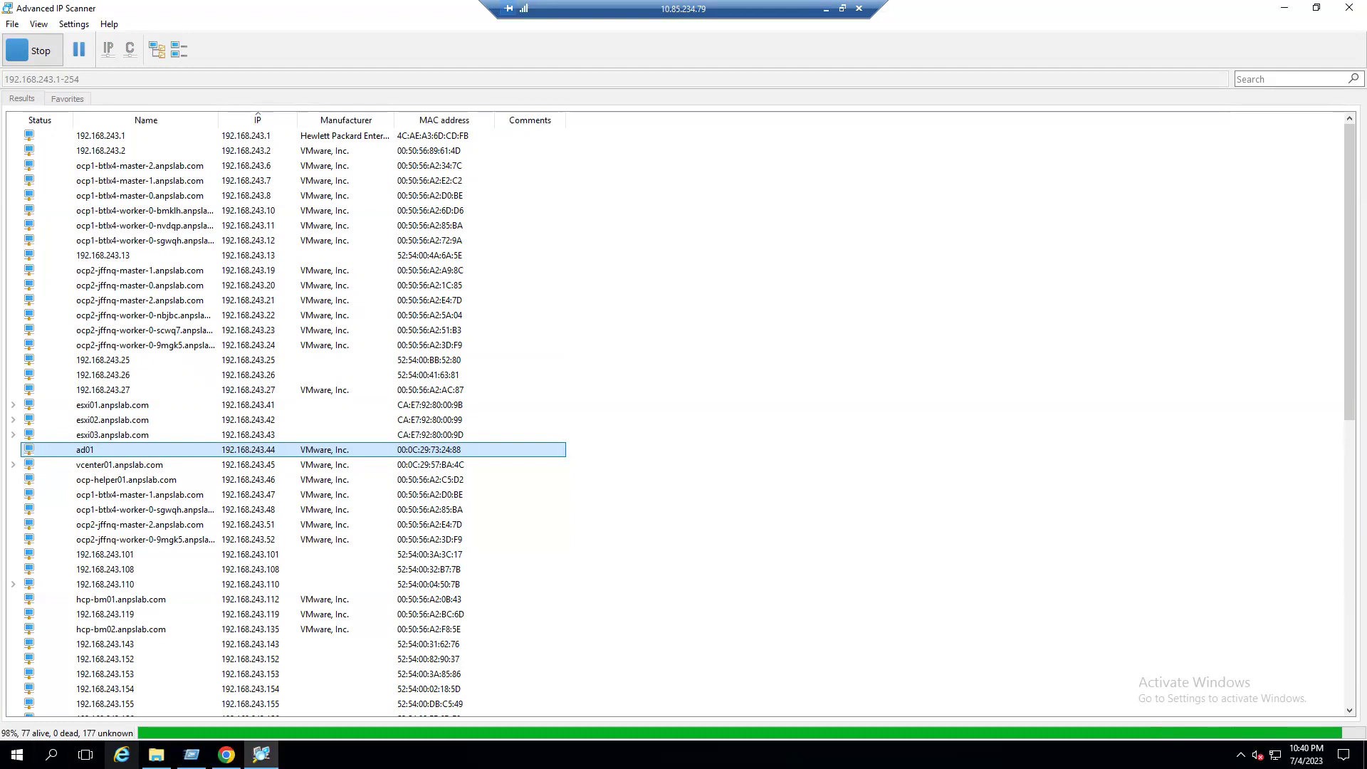
pyautogui.scroll(-1, 912, 438)
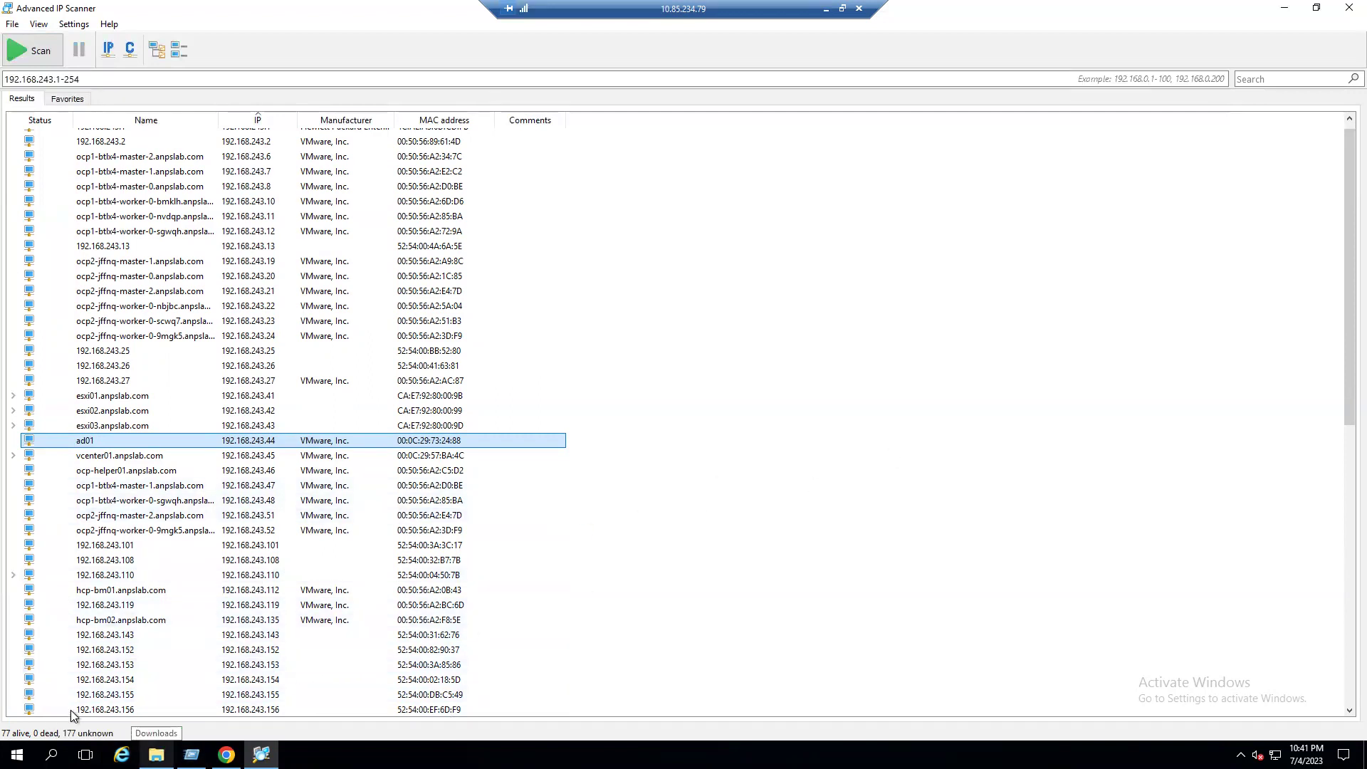
pyautogui.click(48, 54)
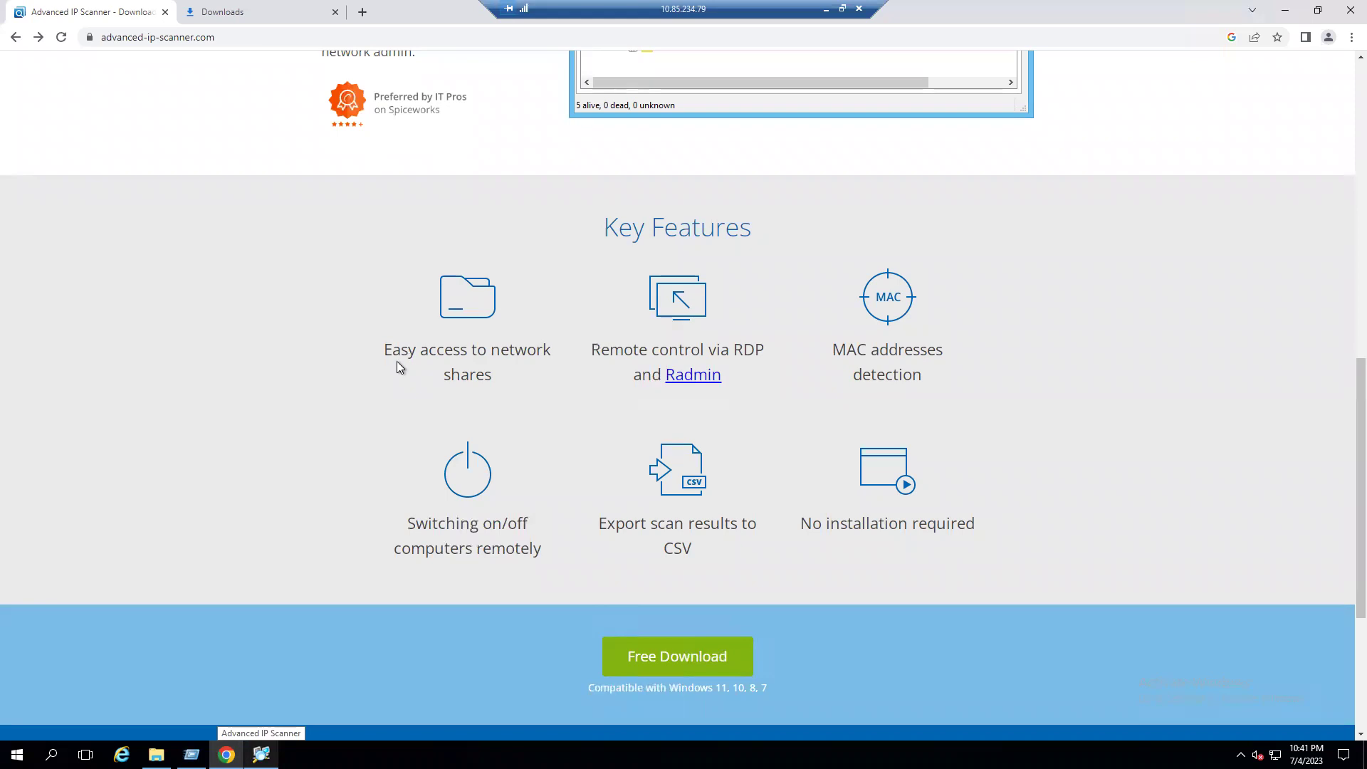
# Read the network shares feature in Chrome, and try to explore the shared folders of host ad01, cancelling the network credentials request.
pyautogui.moveTo(400, 353); pyautogui.dragTo(489, 389)
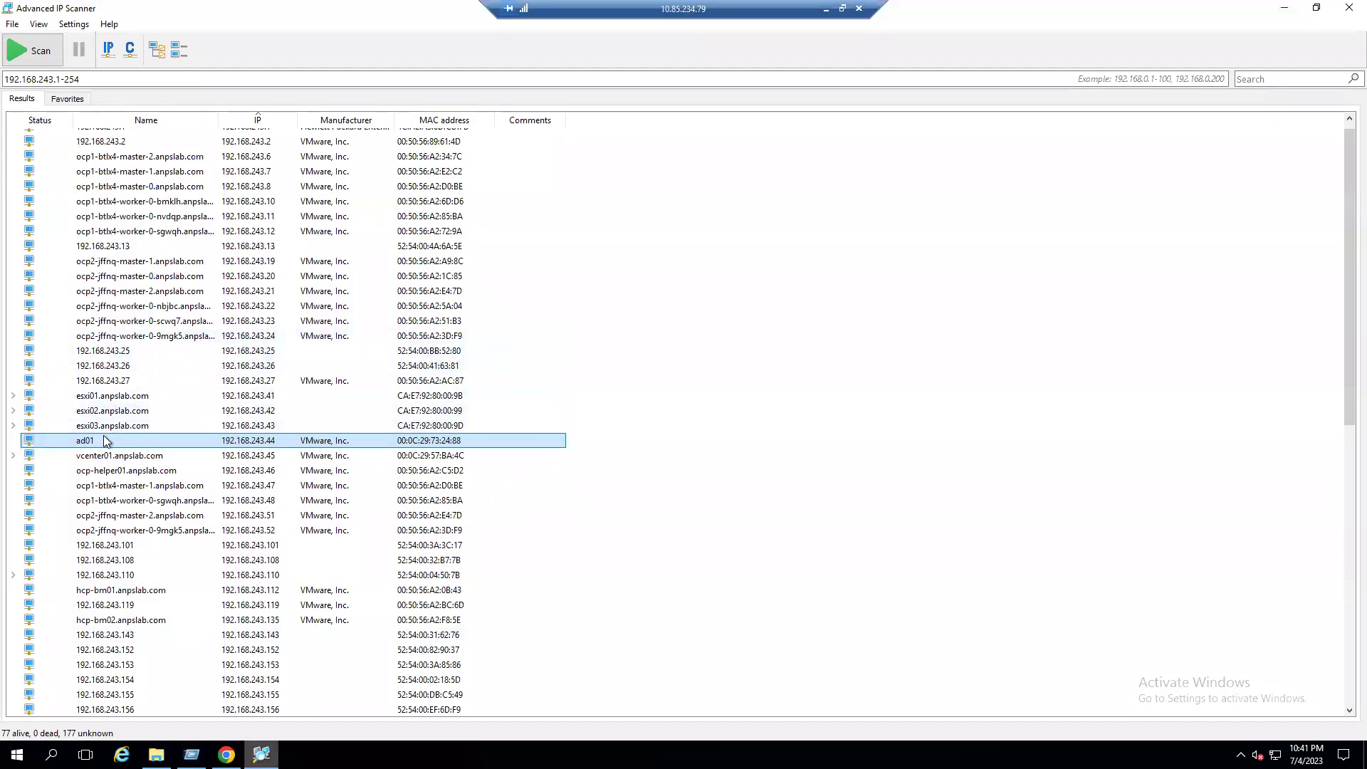
pyautogui.rightClick(84, 448)
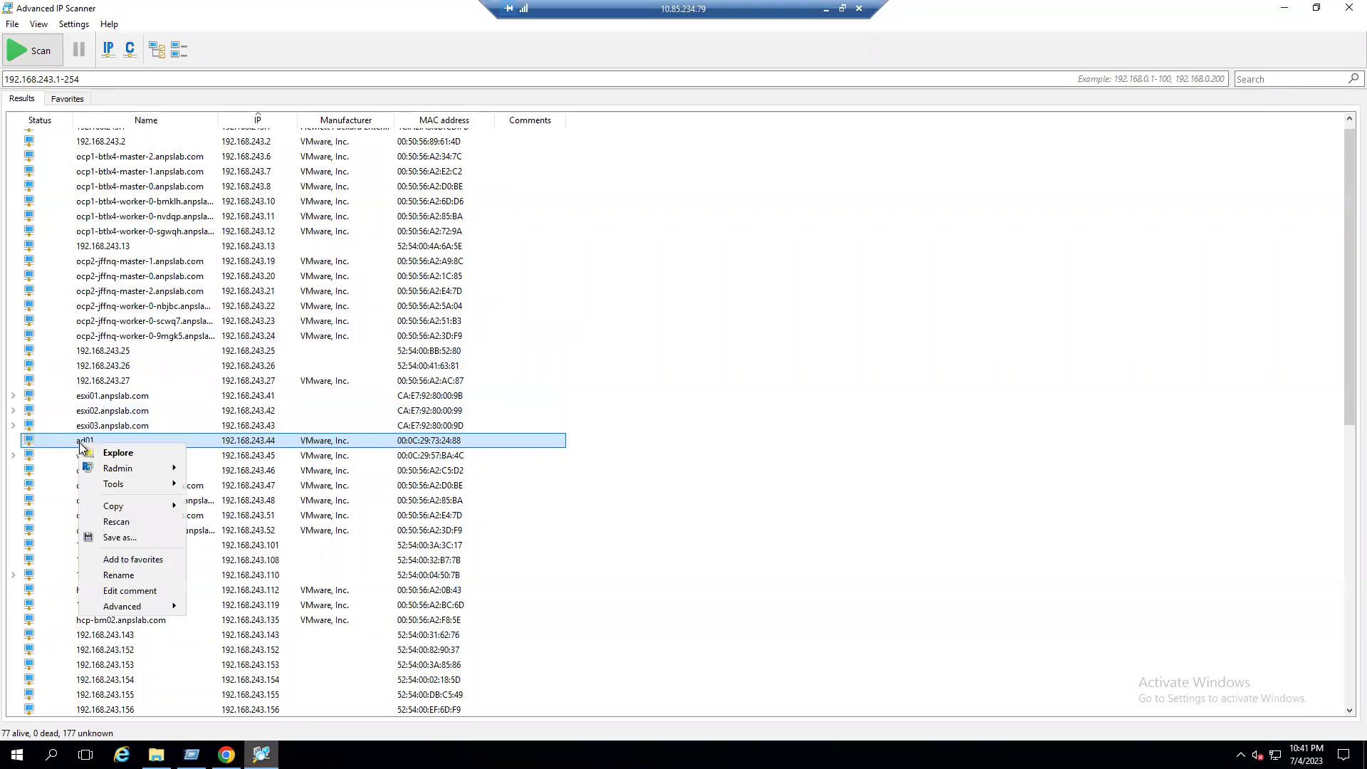
pyautogui.click(130, 460)
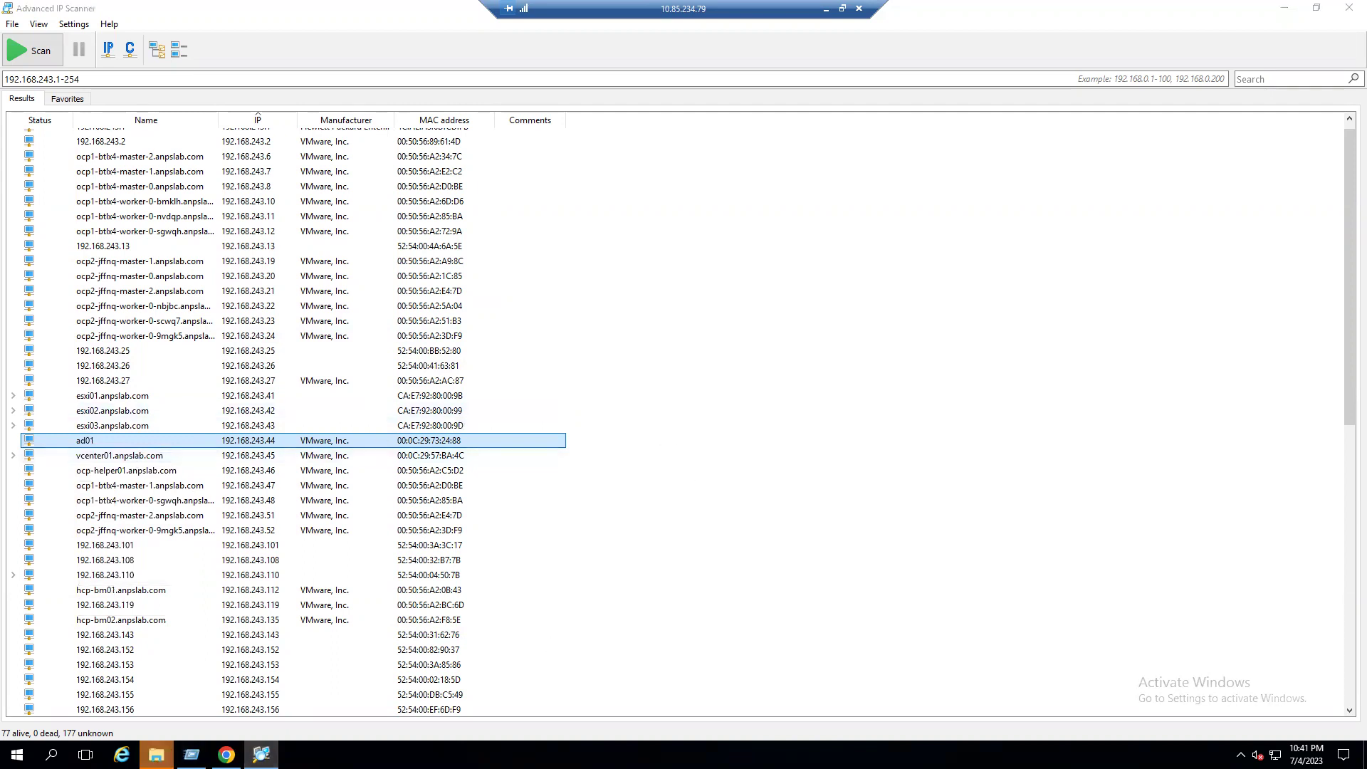
pyautogui.click(156, 754)
pyautogui.click(227, 697)
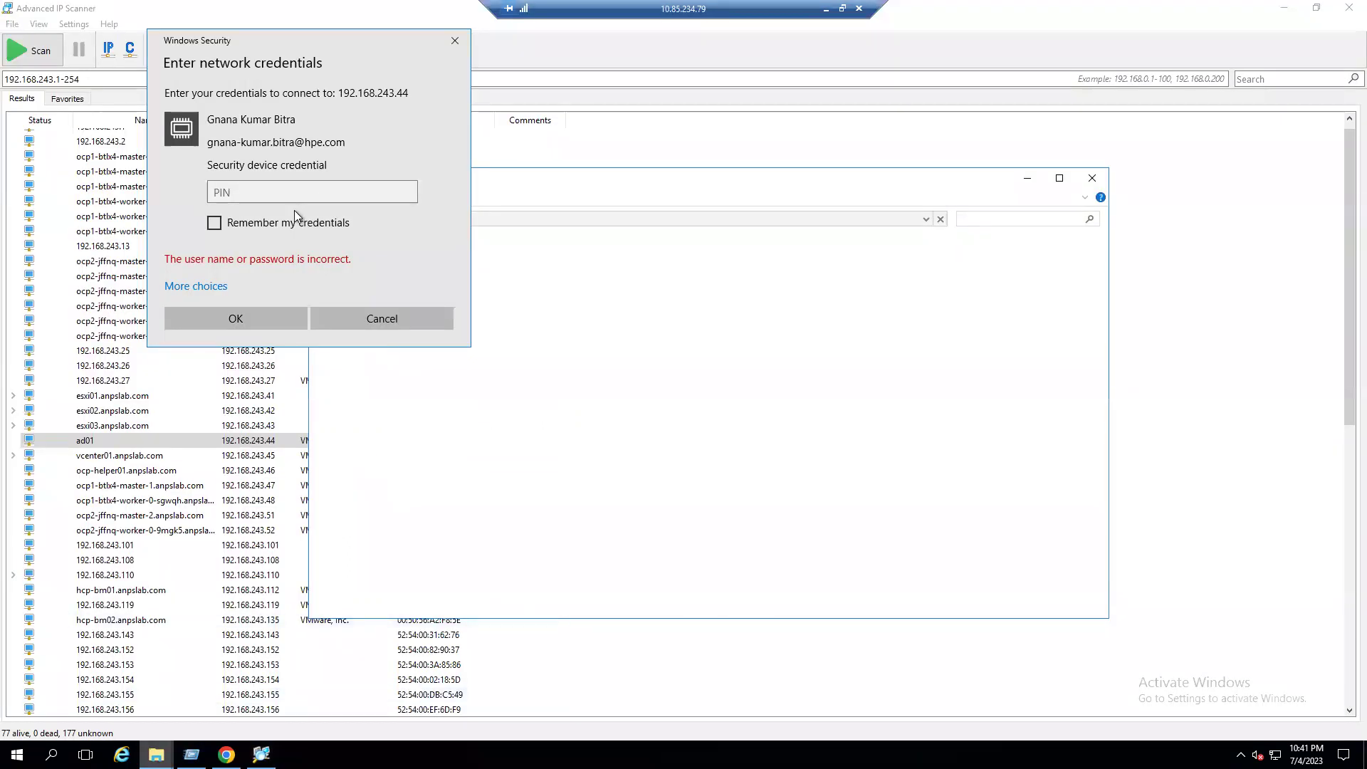
pyautogui.click(326, 189)
pyautogui.click(408, 319)
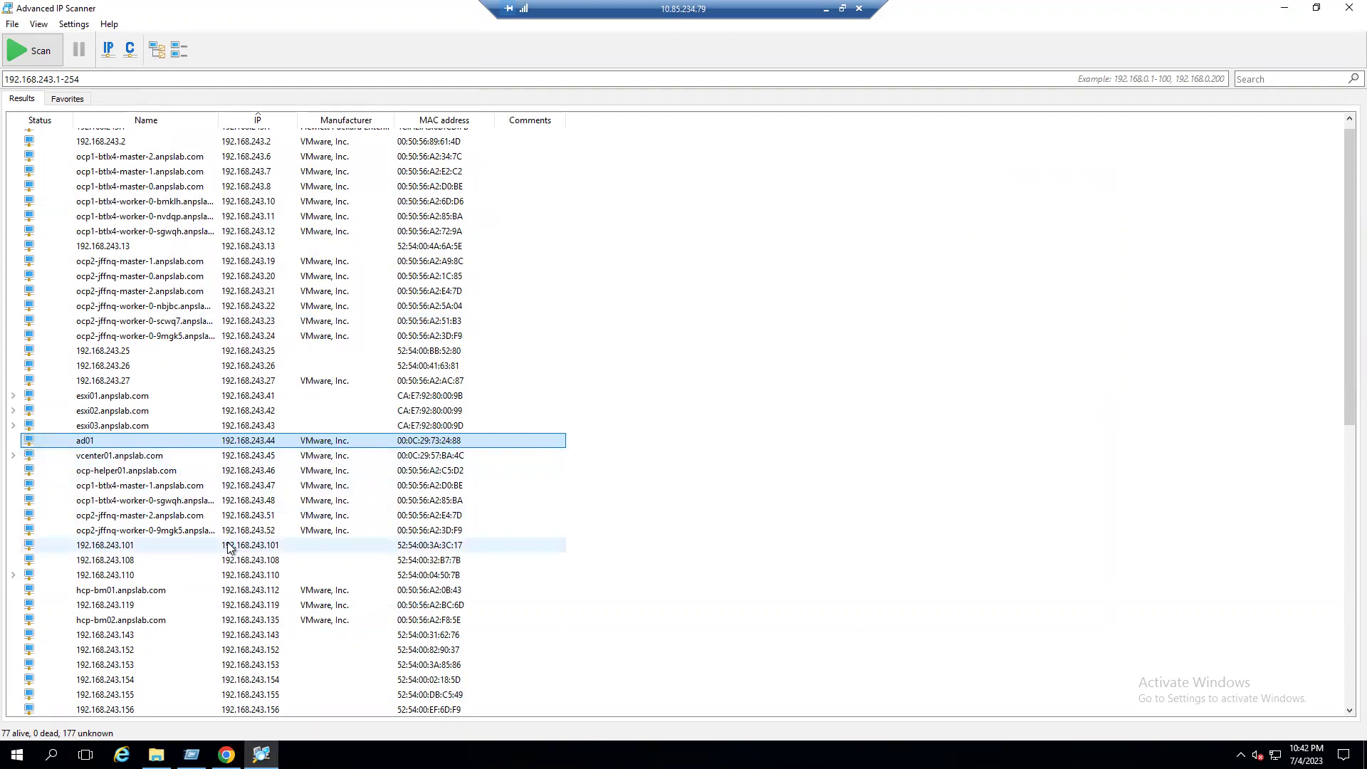
# Read the remote control feature in Chrome, and examine the Radmin options for host ad01 in Advanced IP Scanner.
pyautogui.click(226, 755)
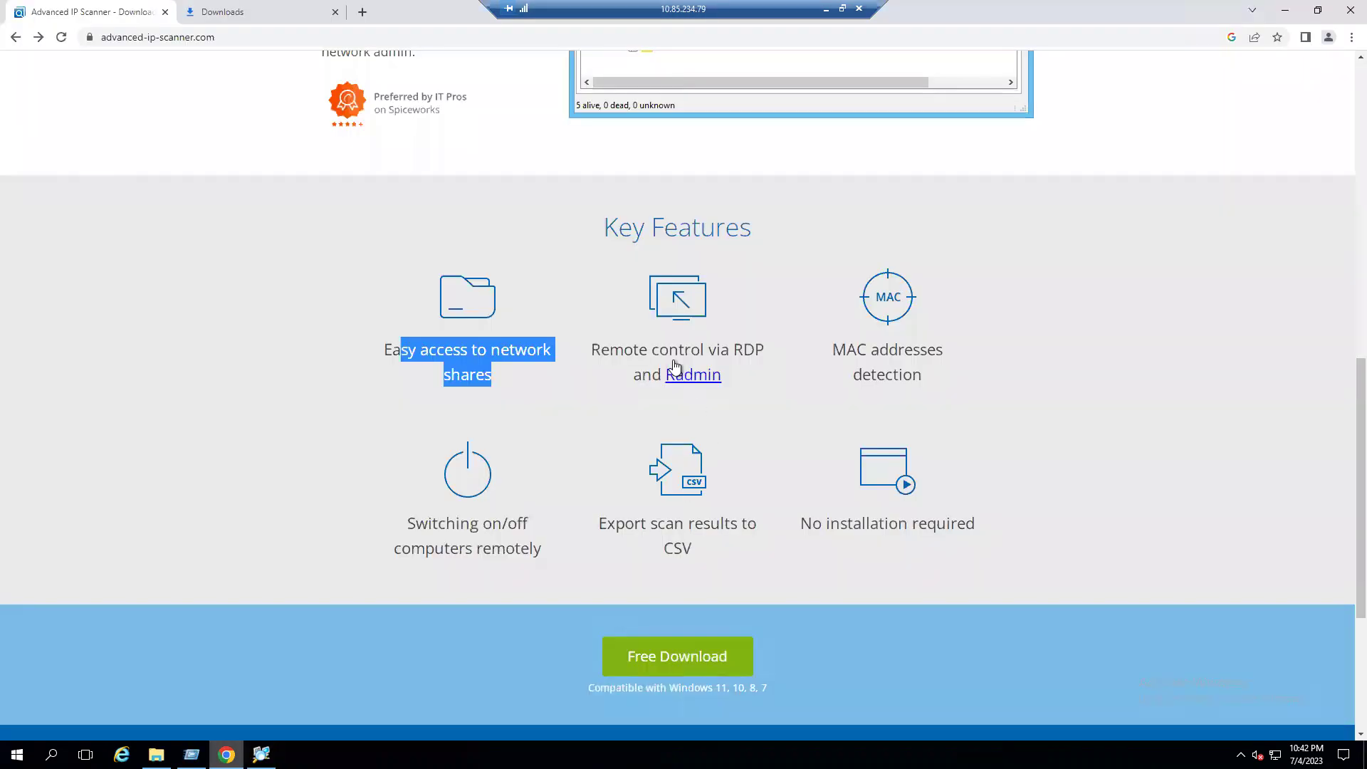
pyautogui.moveTo(601, 349); pyautogui.dragTo(757, 345)
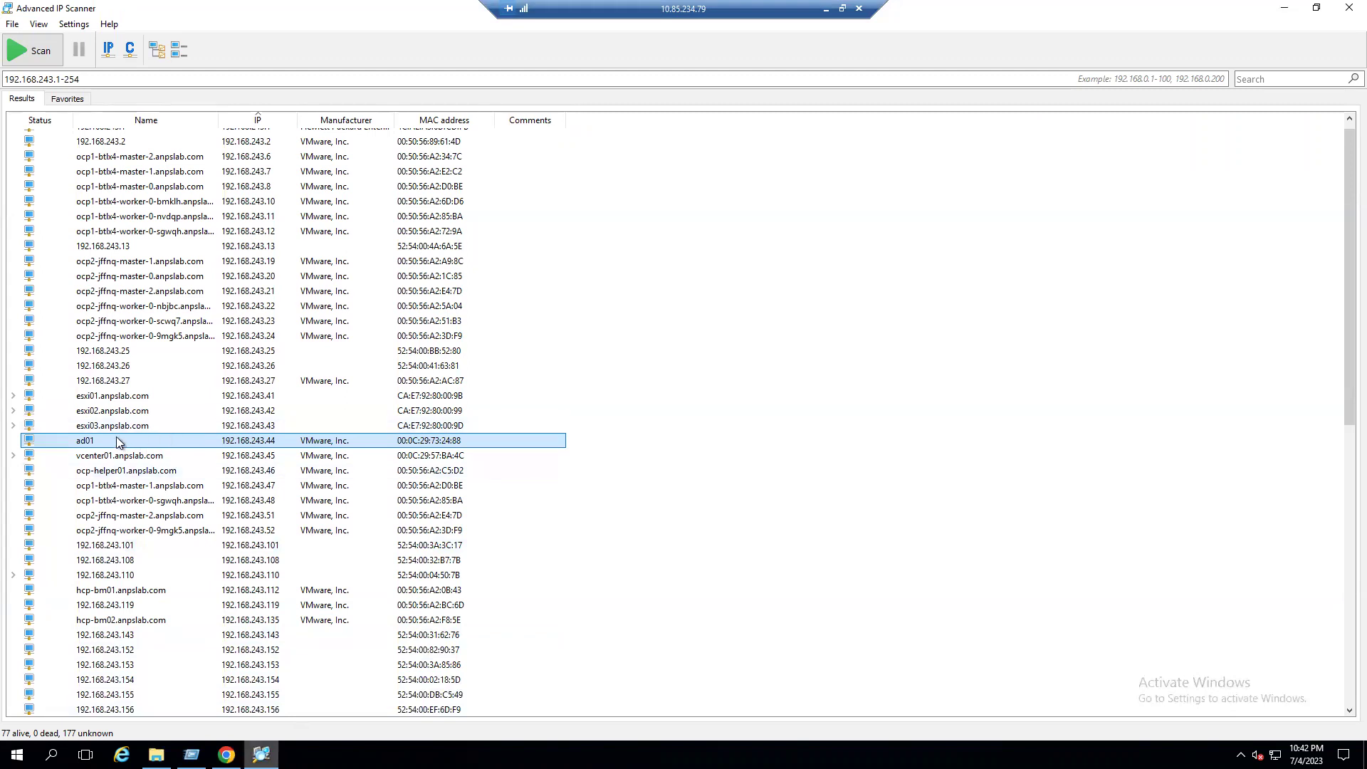
pyautogui.rightClick(116, 438)
pyautogui.moveTo(151, 467)
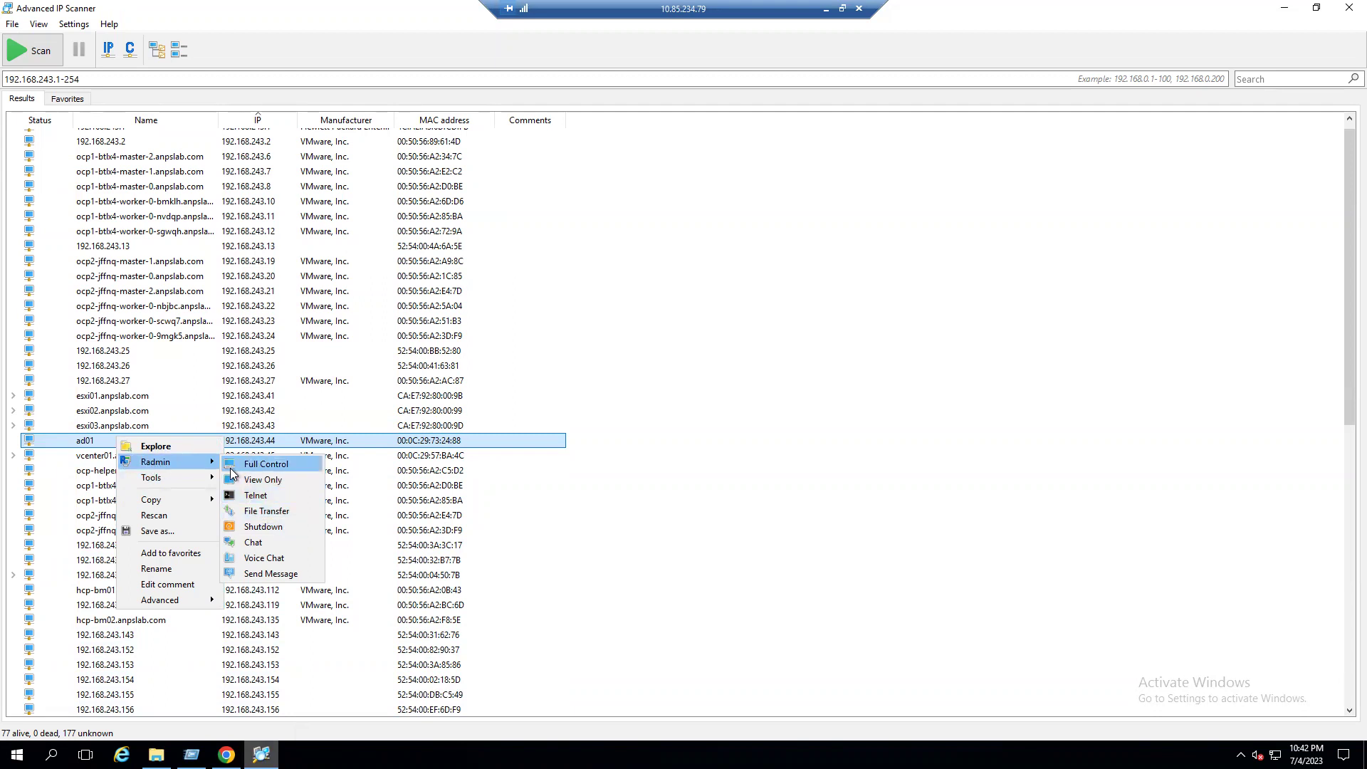
pyautogui.click(270, 494)
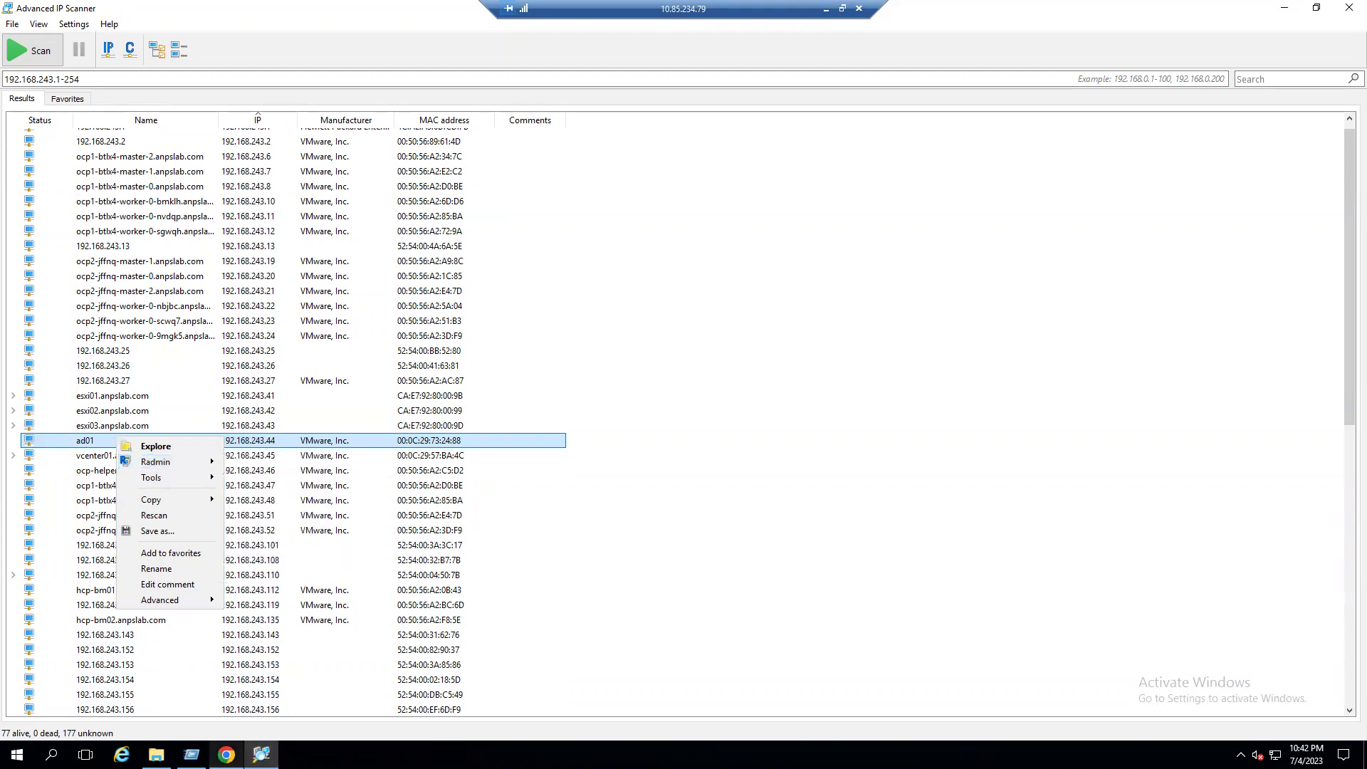
# Compare the MAC addresses detection feature in Chrome with the MAC address column of the scan results in Advanced IP Scanner.
pyautogui.click(227, 754)
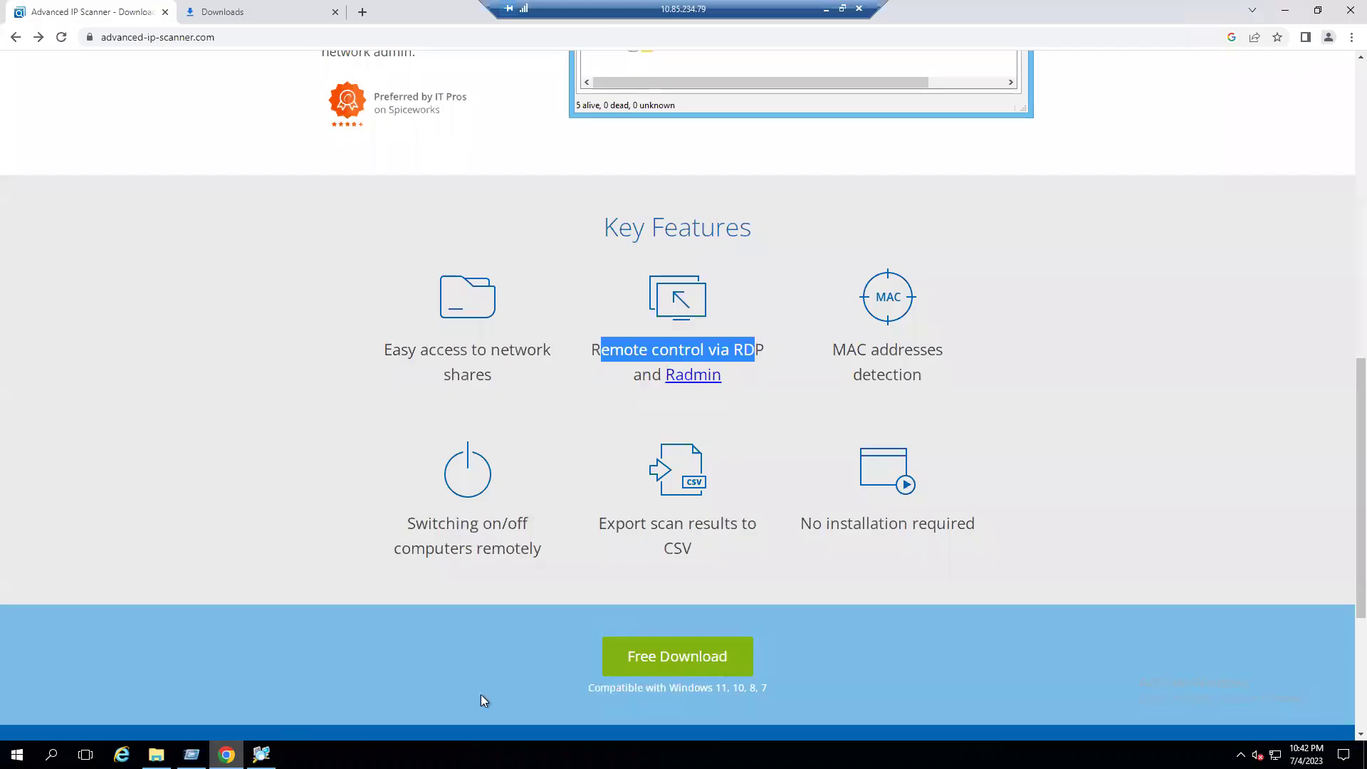
pyautogui.moveTo(834, 350); pyautogui.dragTo(932, 367)
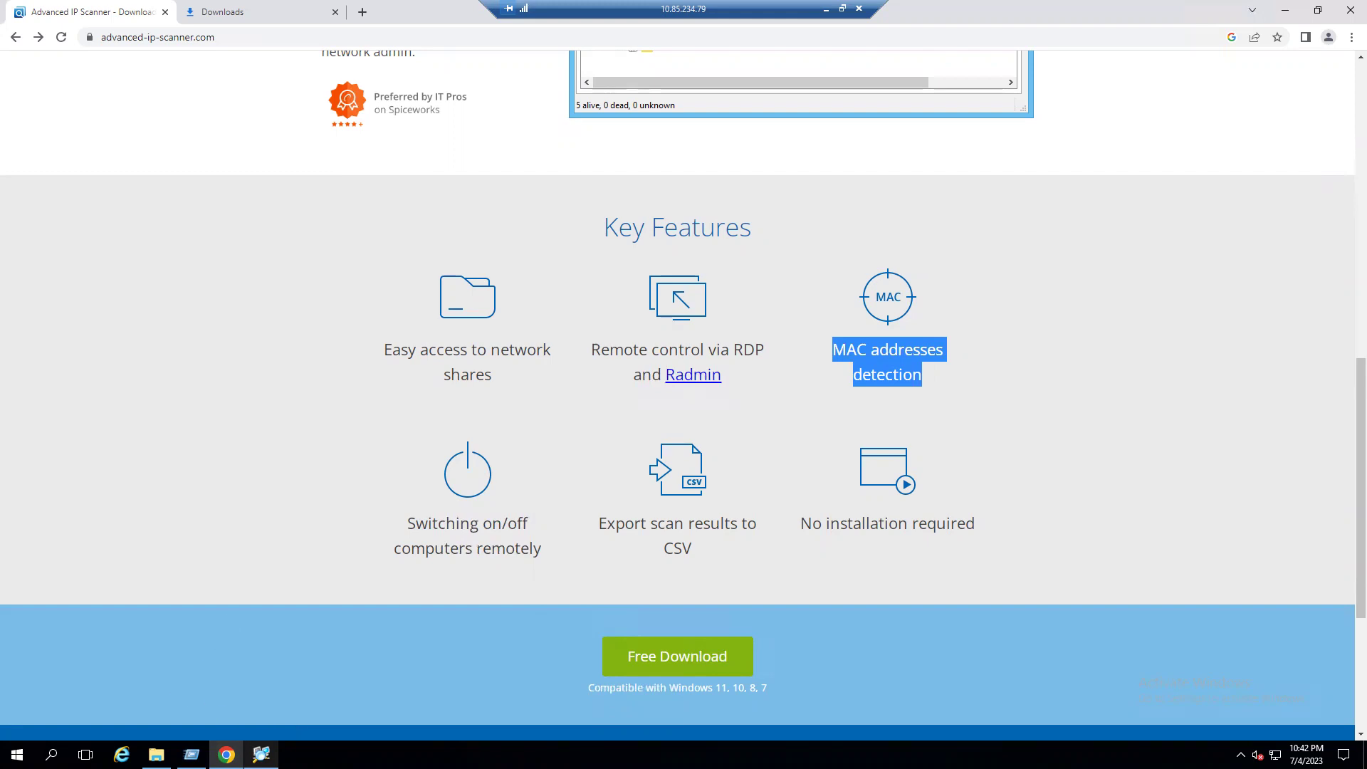
pyautogui.click(261, 754)
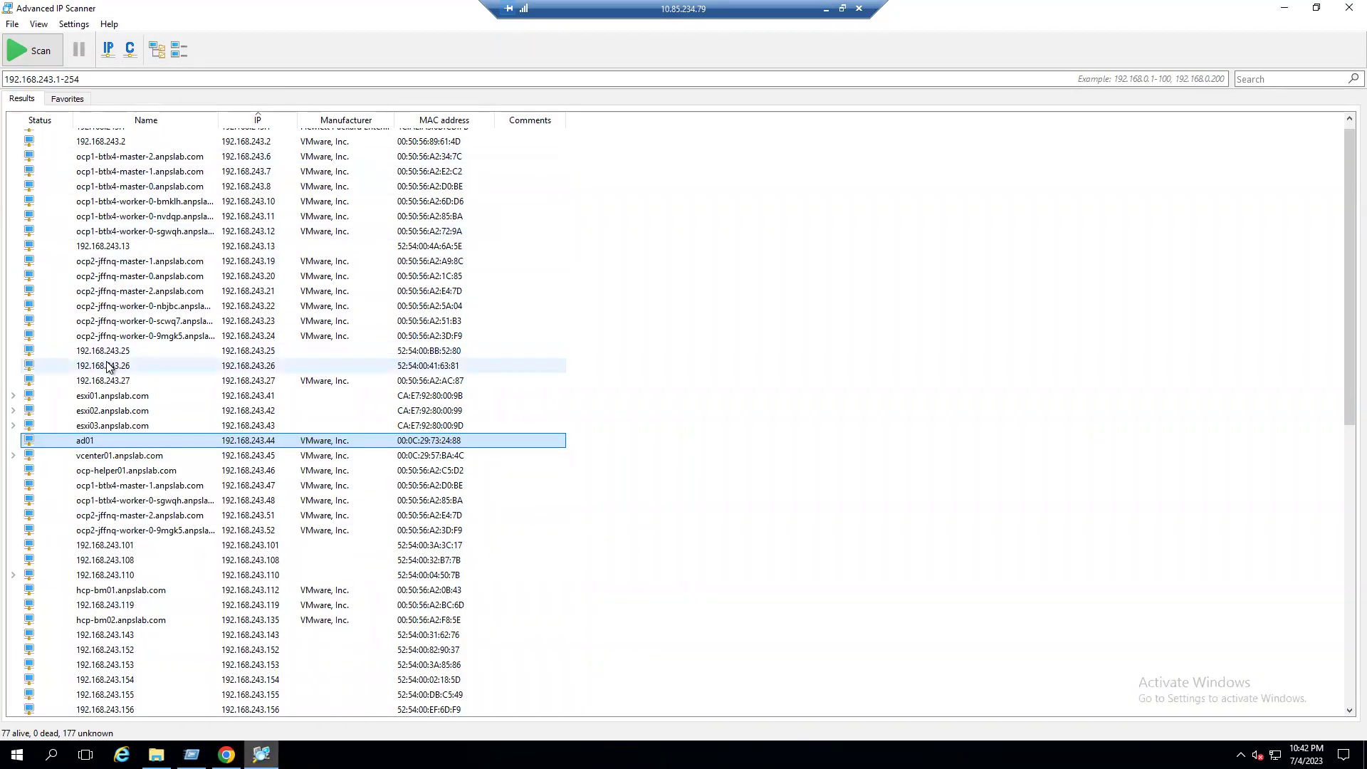
pyautogui.scroll(1, 152, 342)
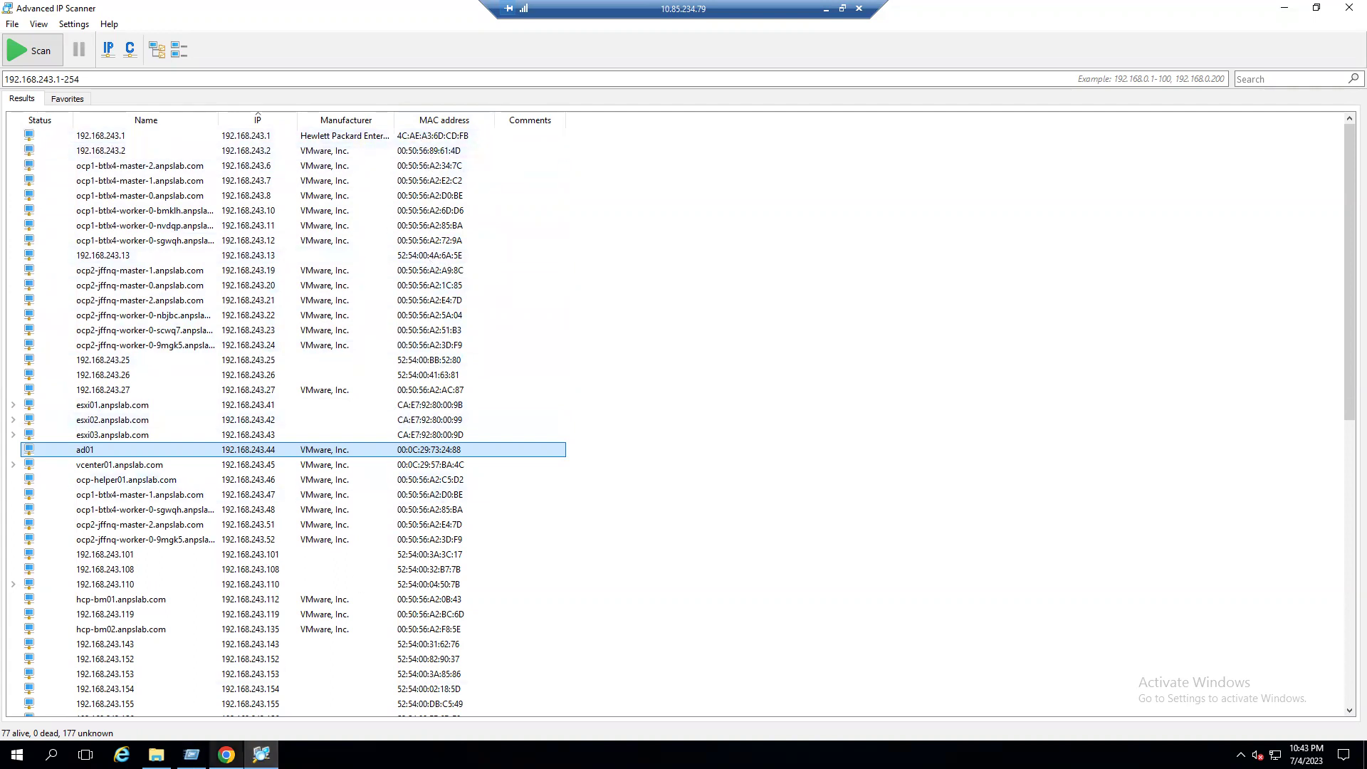
# Read the remote switching on/off feature in Chrome, and examine the Tools and Advanced options for host ad01 in Advanced IP Scanner.
pyautogui.click(227, 754)
pyautogui.click(951, 362)
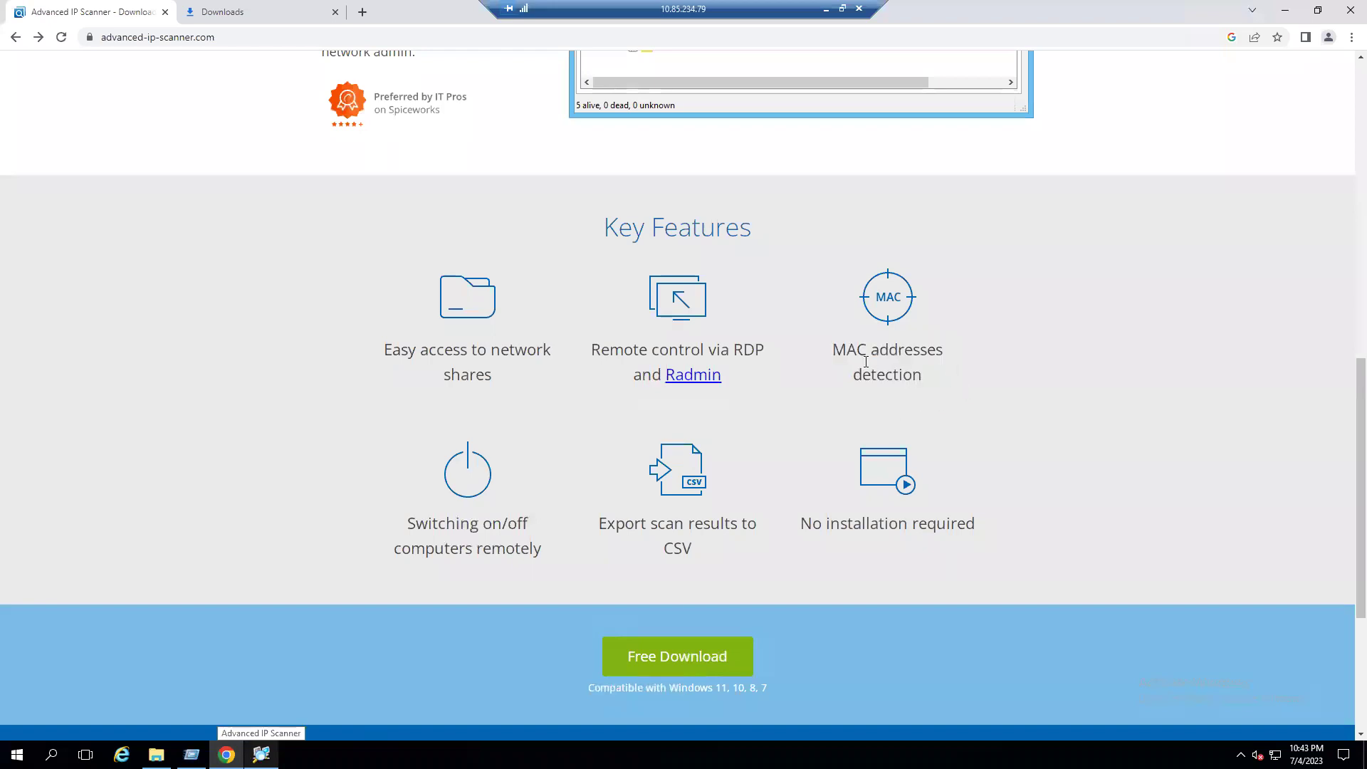
pyautogui.moveTo(406, 523); pyautogui.dragTo(541, 558)
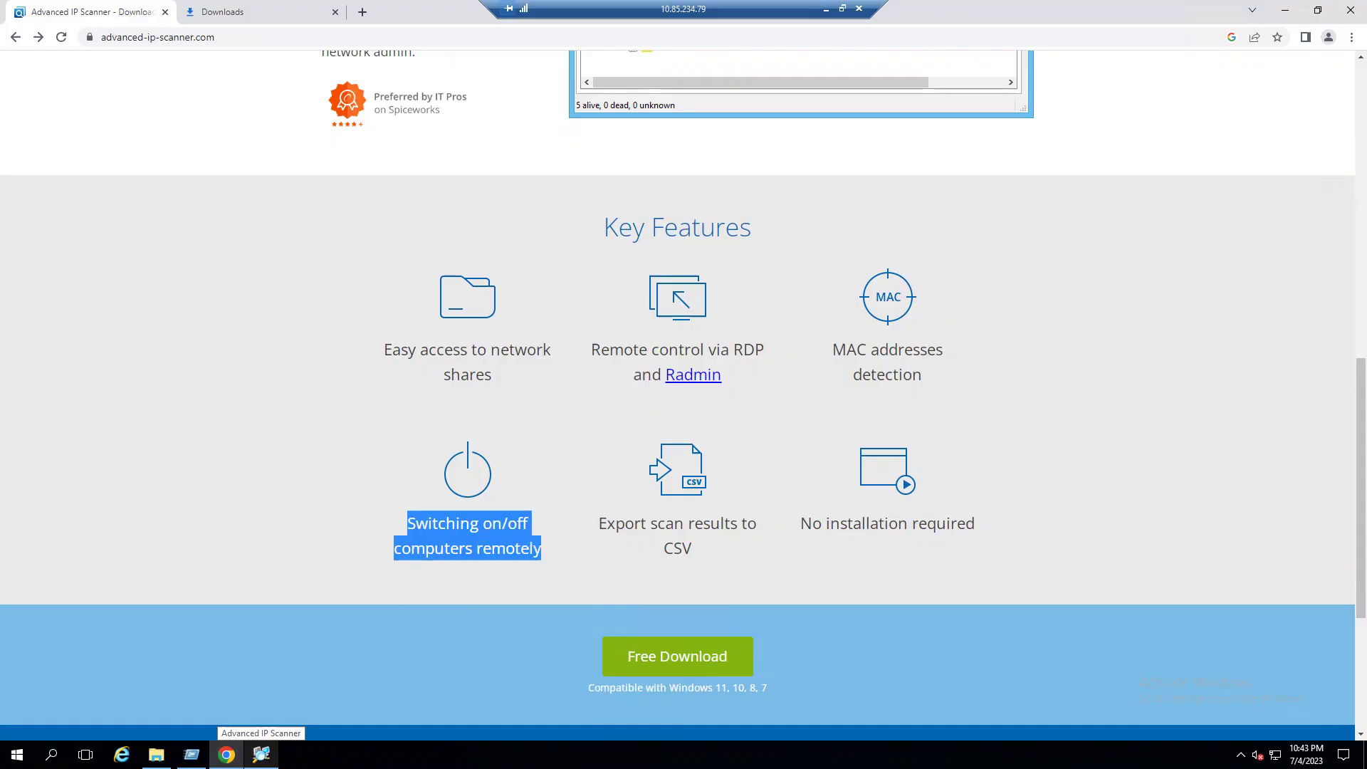
pyautogui.click(261, 754)
pyautogui.rightClick(134, 449)
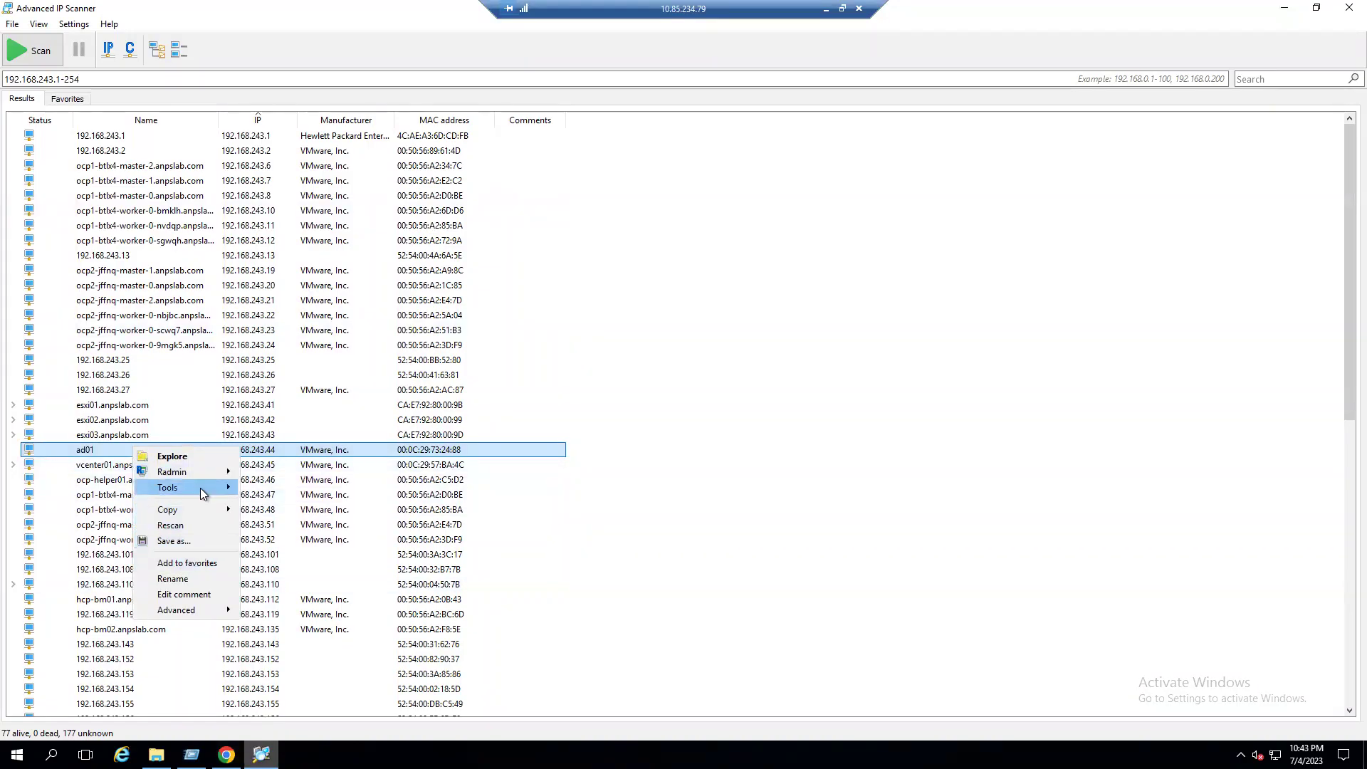
pyautogui.moveTo(200, 489)
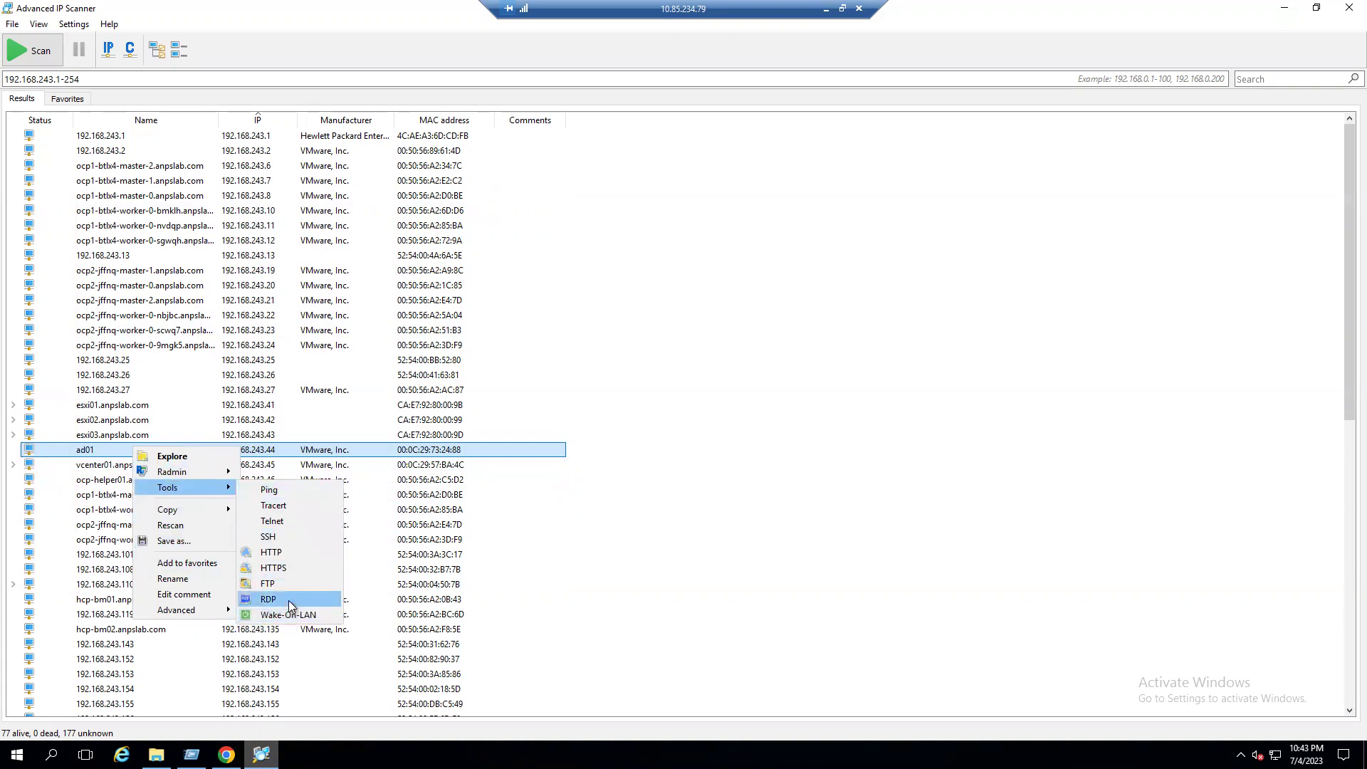
pyautogui.moveTo(200, 608)
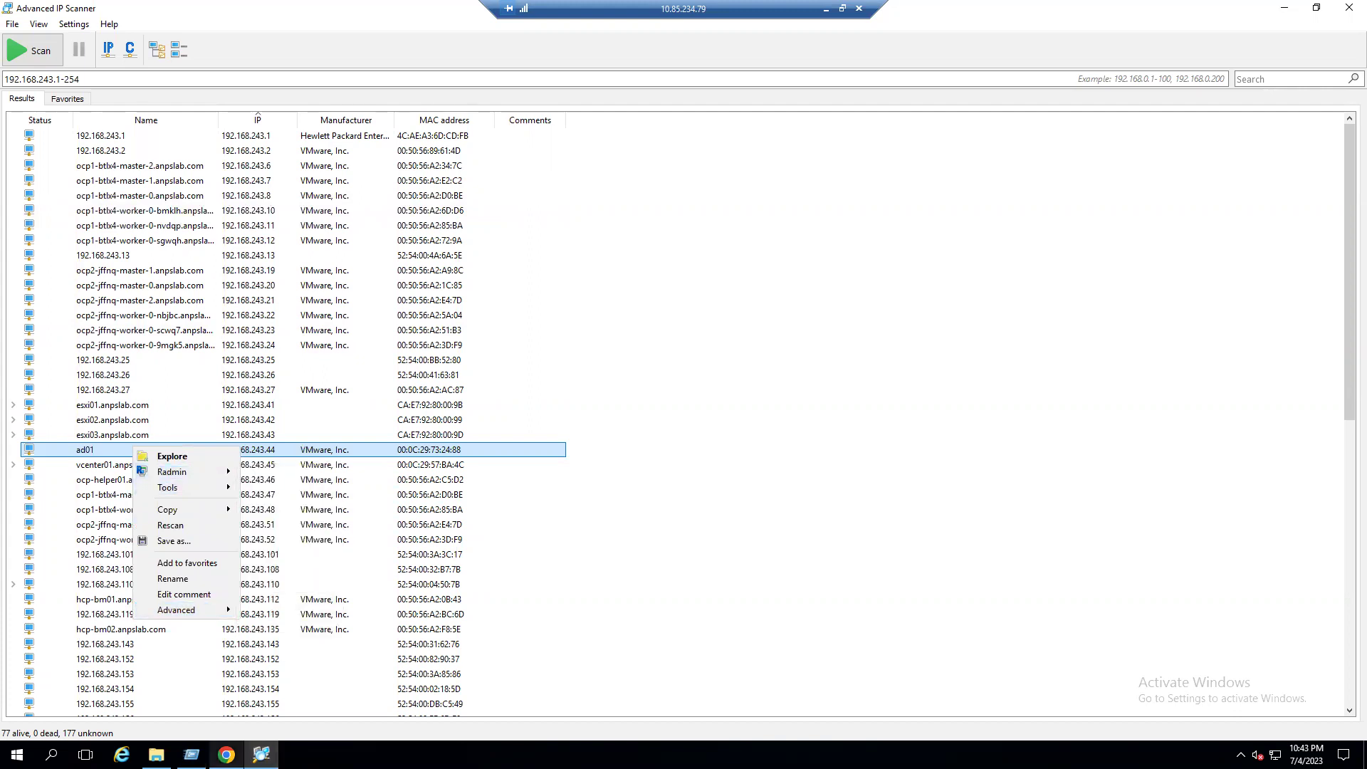
# Read the CSV export feature in Chrome, and look through the scanned hosts in Advanced IP Scanner.
pyautogui.click(225, 755)
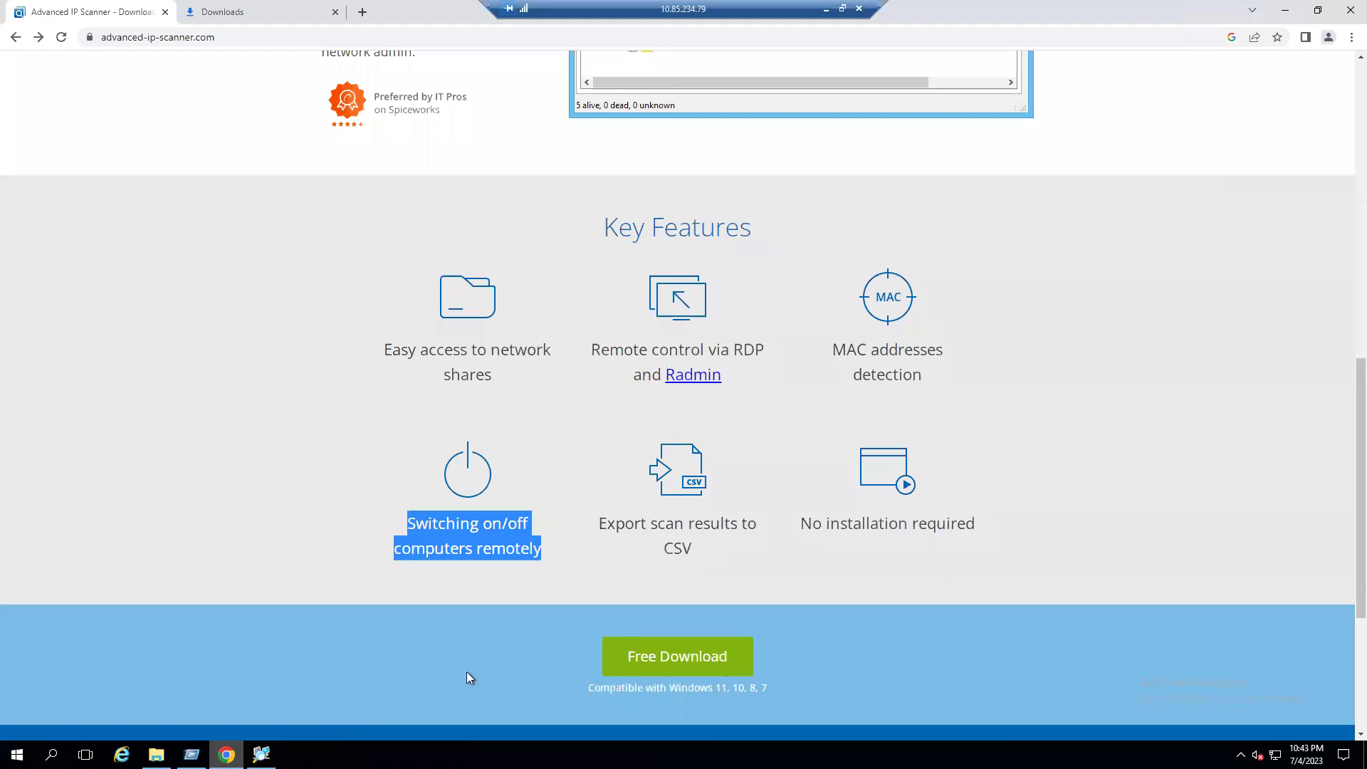
pyautogui.click(525, 628)
pyautogui.moveTo(600, 525); pyautogui.dragTo(749, 545)
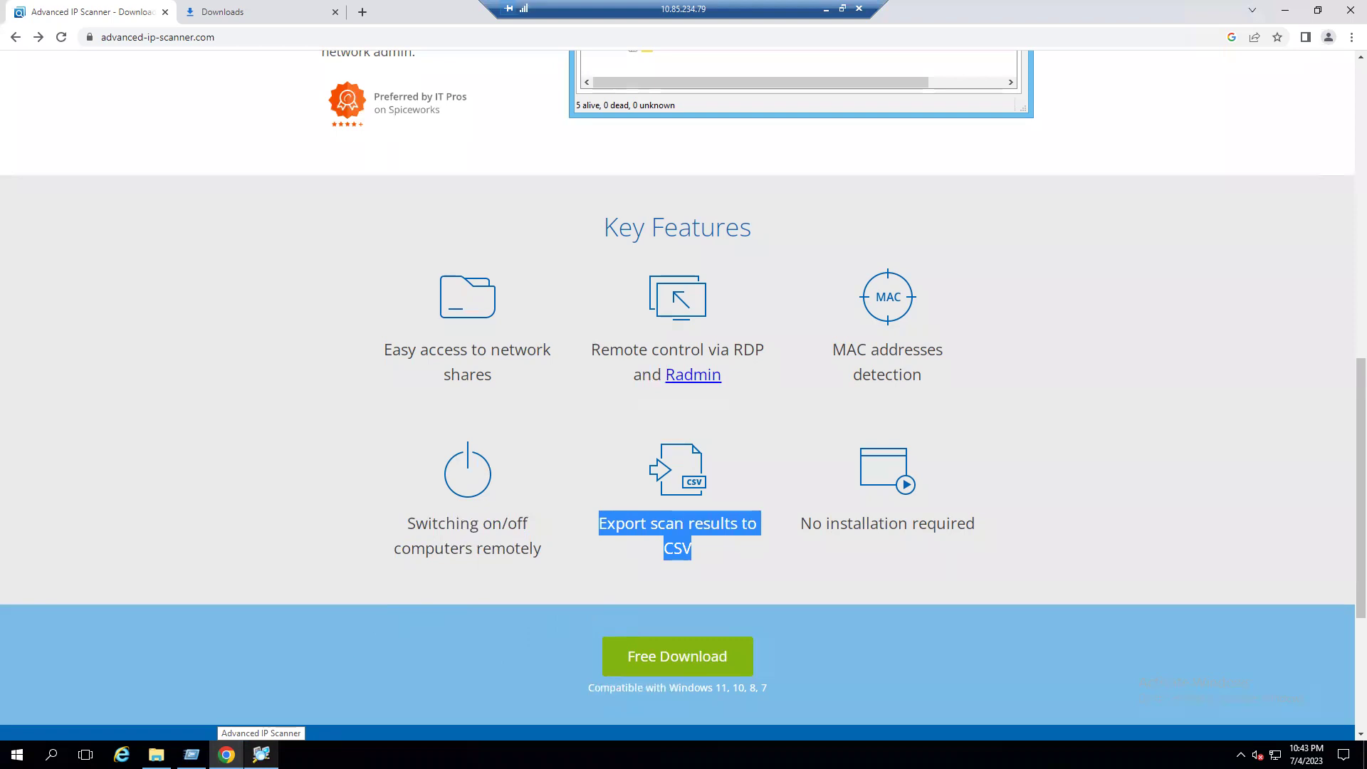
pyautogui.click(261, 754)
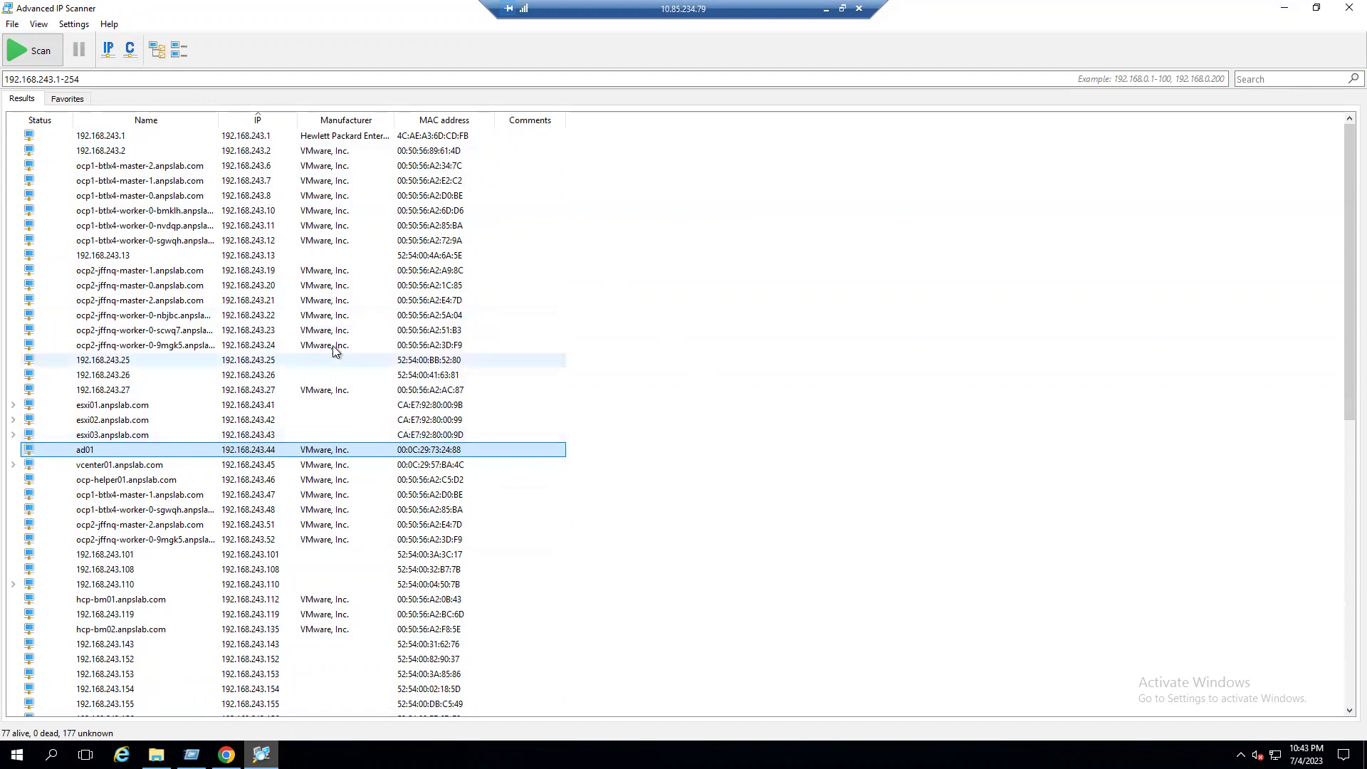
pyautogui.scroll(-13, 249, 321)
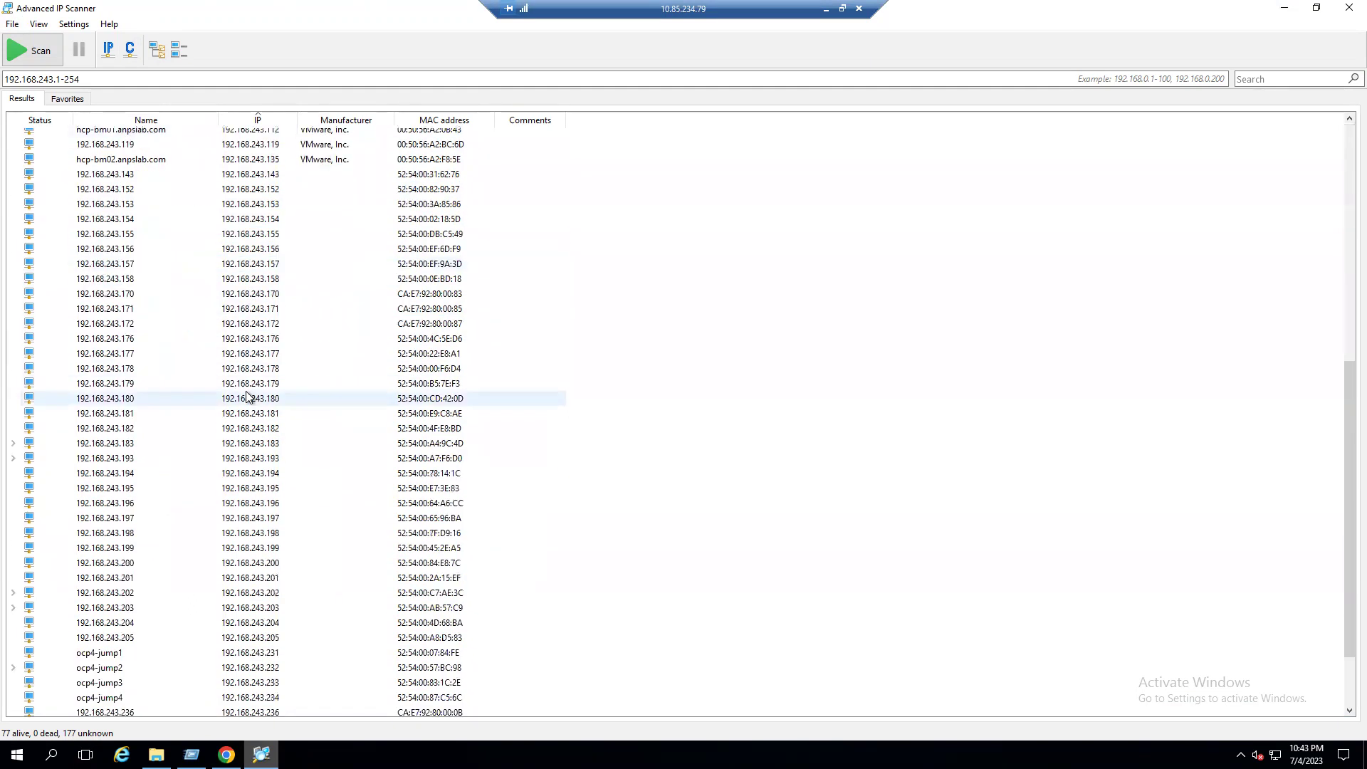
pyautogui.scroll(6, 247, 396)
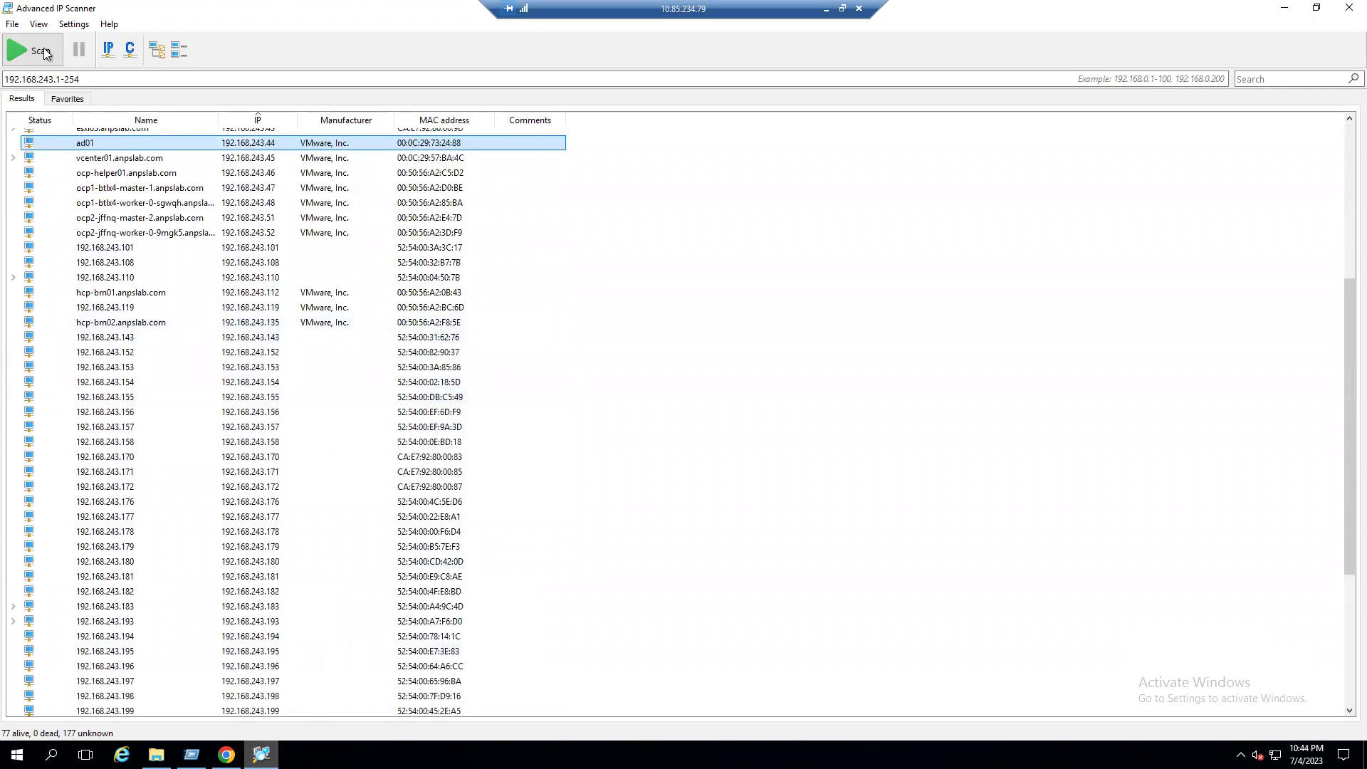
# Save the scan results in the Documents folder as a CSV file named IP Address Scan result.
pyautogui.click(13, 25)
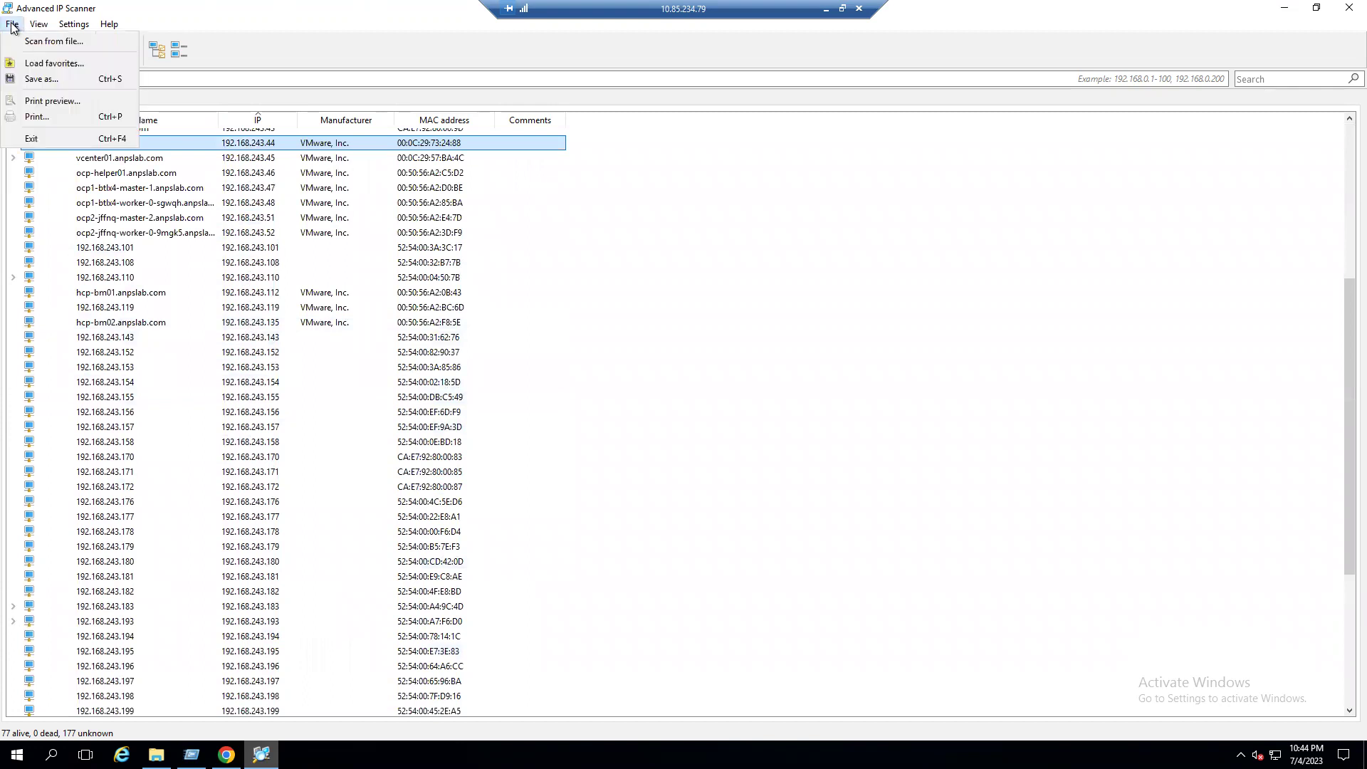
pyautogui.click(37, 80)
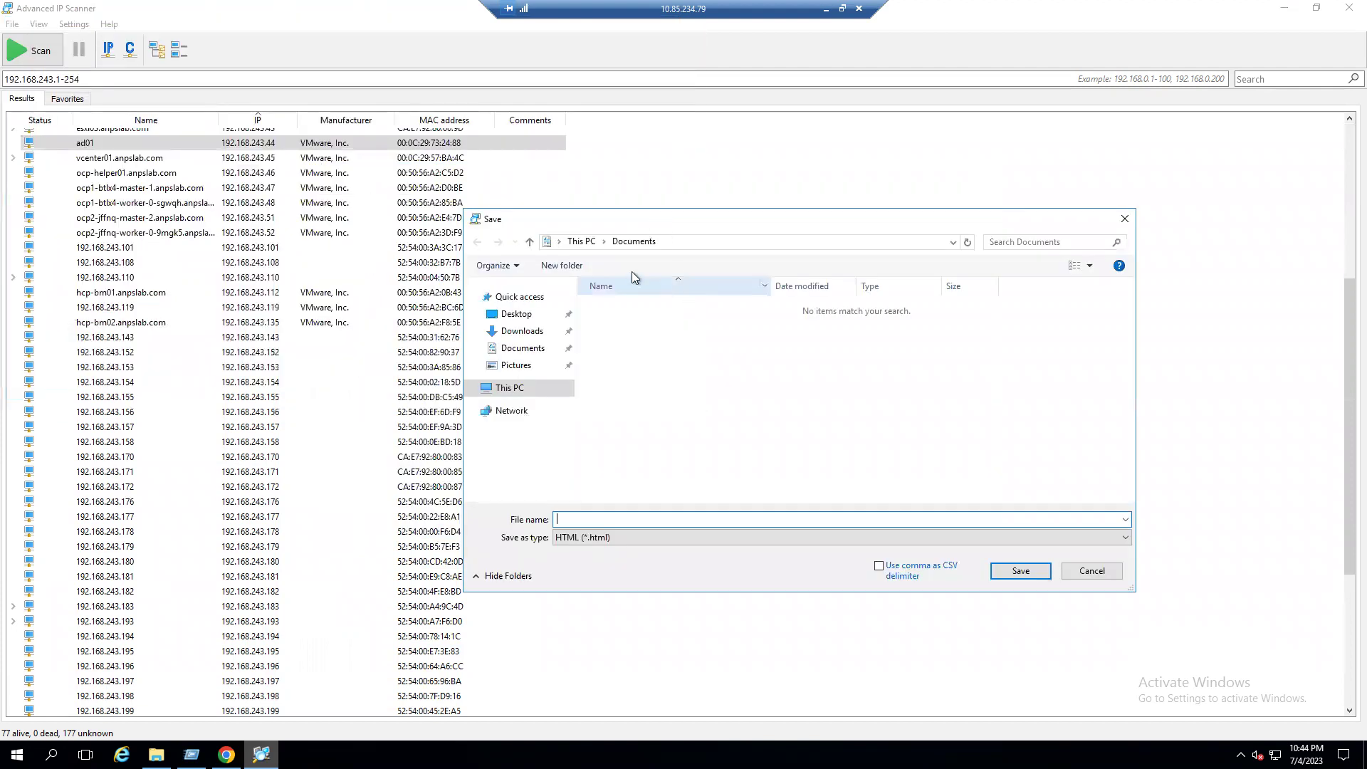
pyautogui.click(612, 539)
pyautogui.click(584, 574)
pyautogui.click(611, 520)
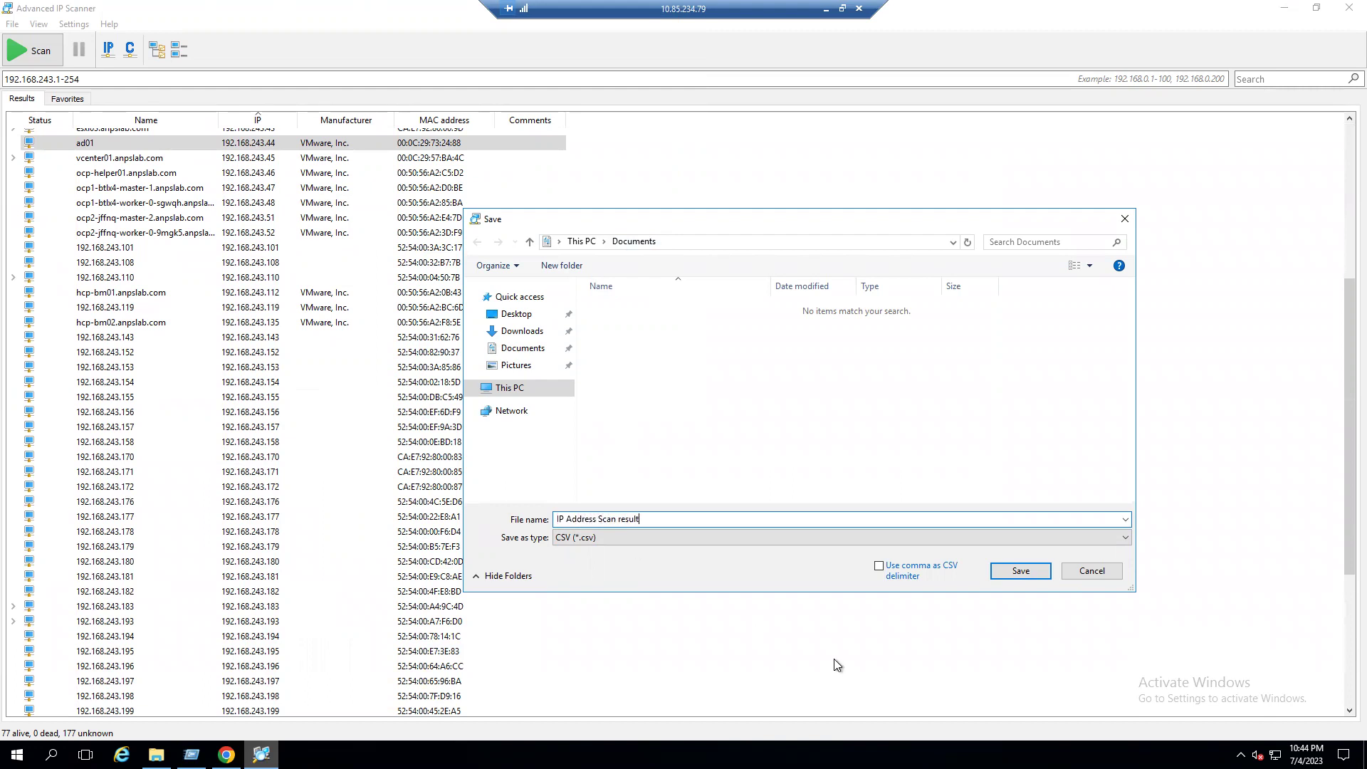
pyautogui.click(1030, 570)
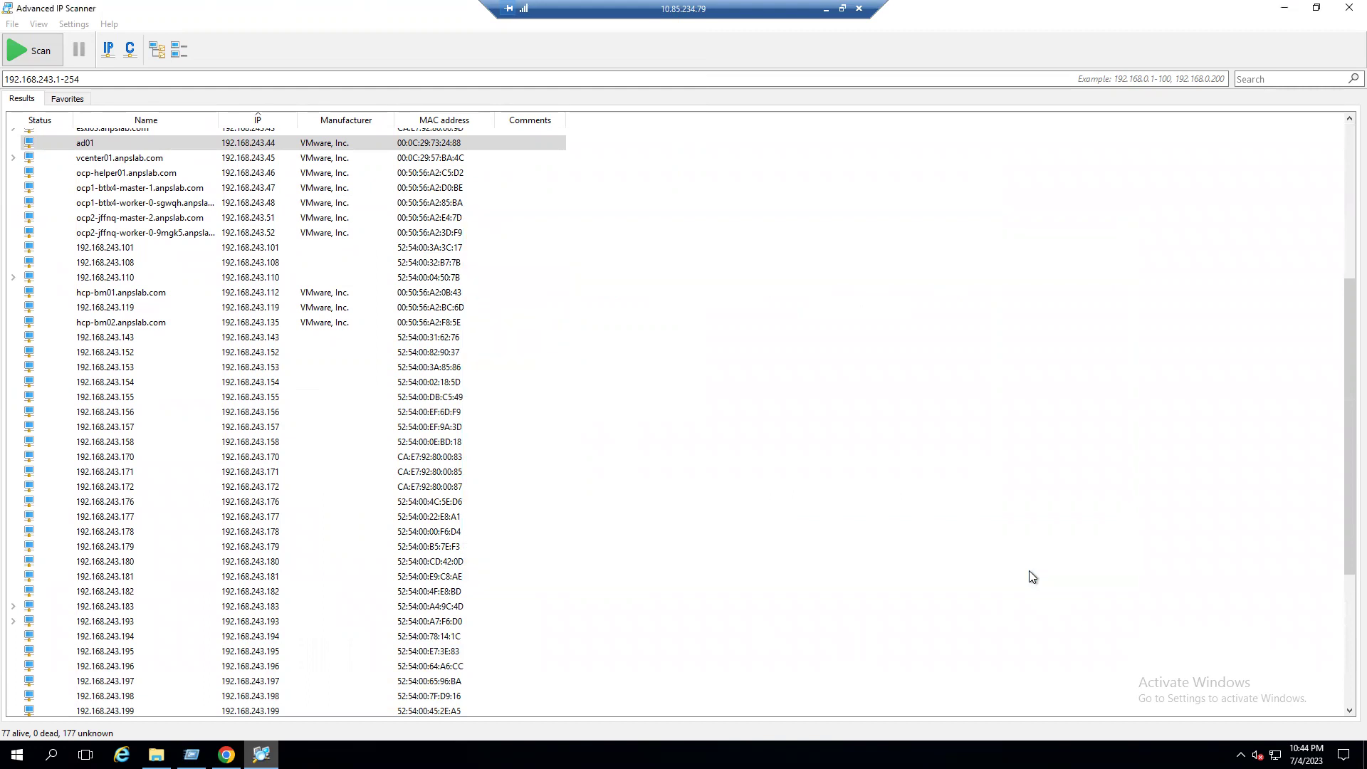
# Switch to File Explorer and copy IP Address Scan result.csv from the Documents folder.
pyautogui.hotkey('alt', 'Tab')
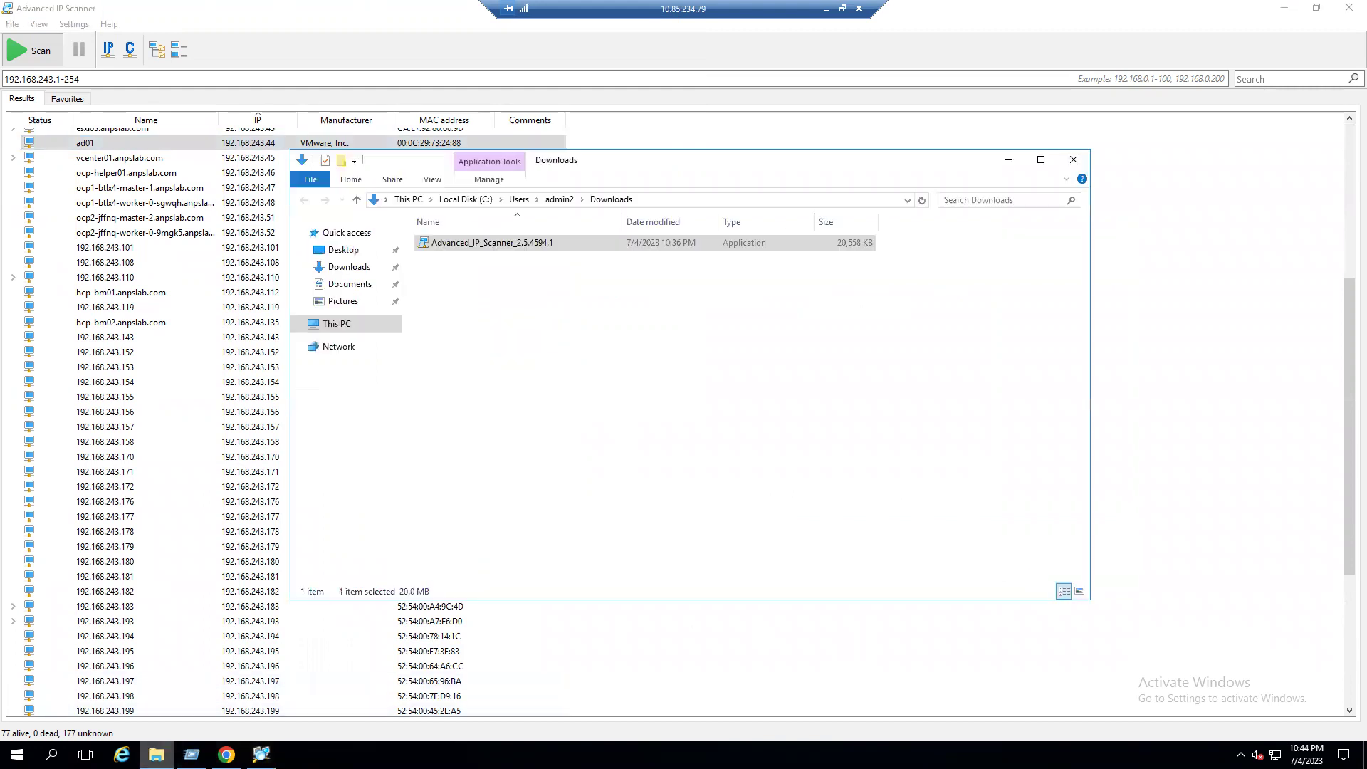
pyautogui.click(350, 283)
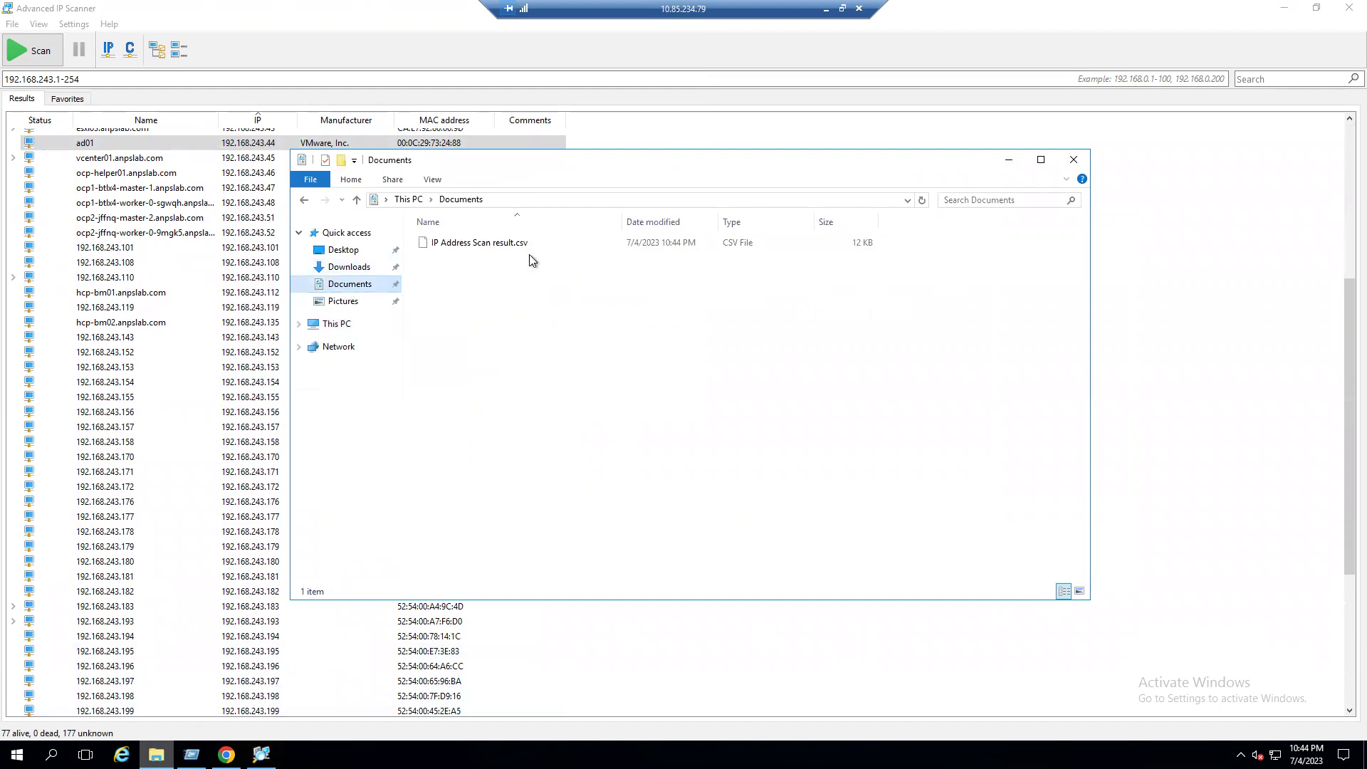
pyautogui.rightClick(487, 246)
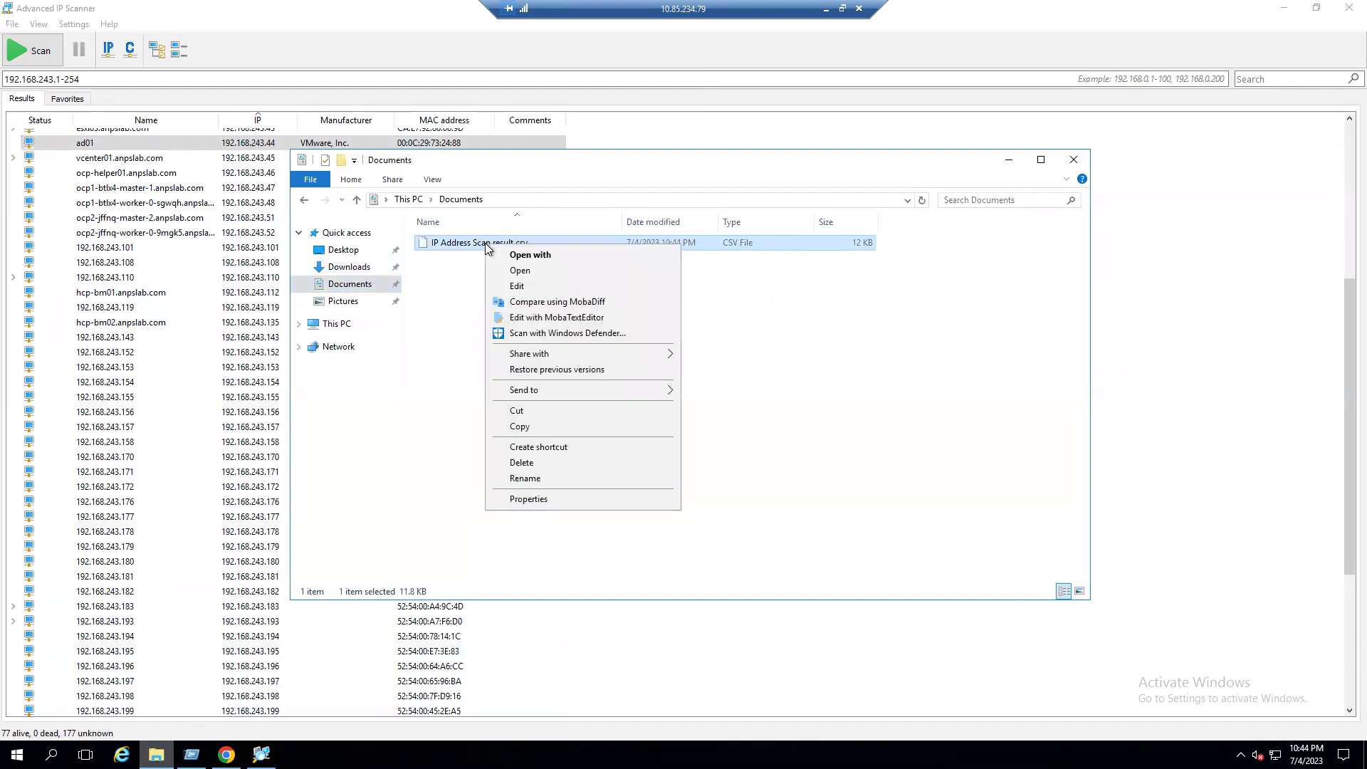
pyautogui.click(526, 429)
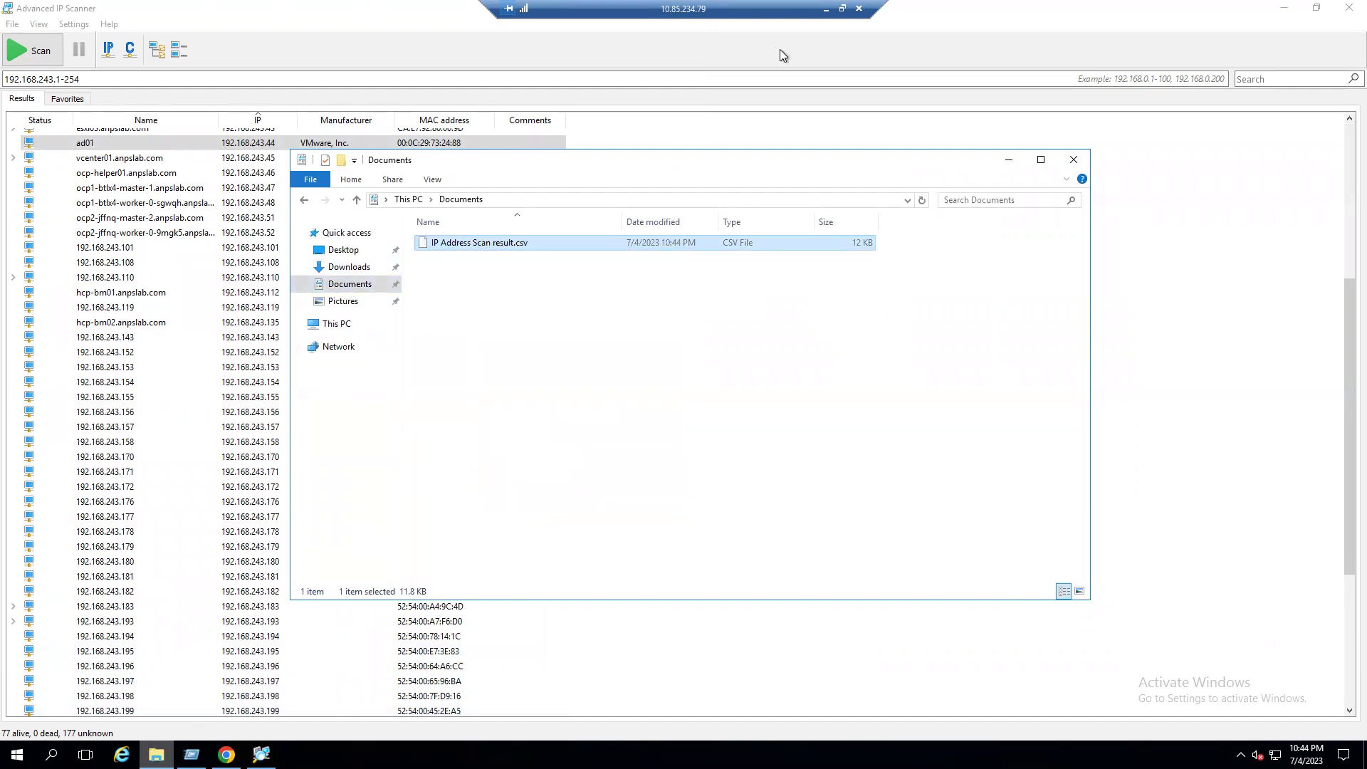
# Leave the remote desktop view and paste the CSV file into the Test_Lab folder on the local C: drive.
pyautogui.click(826, 8)
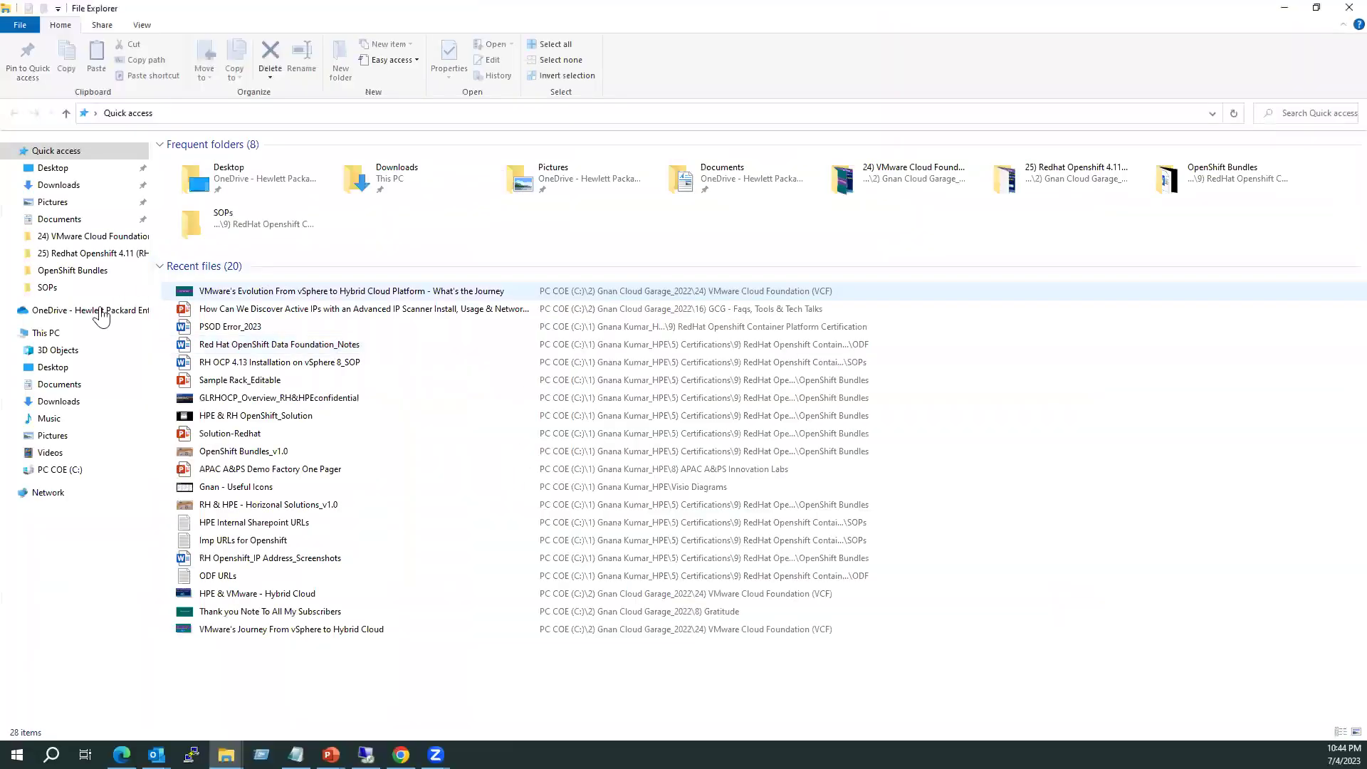
pyautogui.click(70, 472)
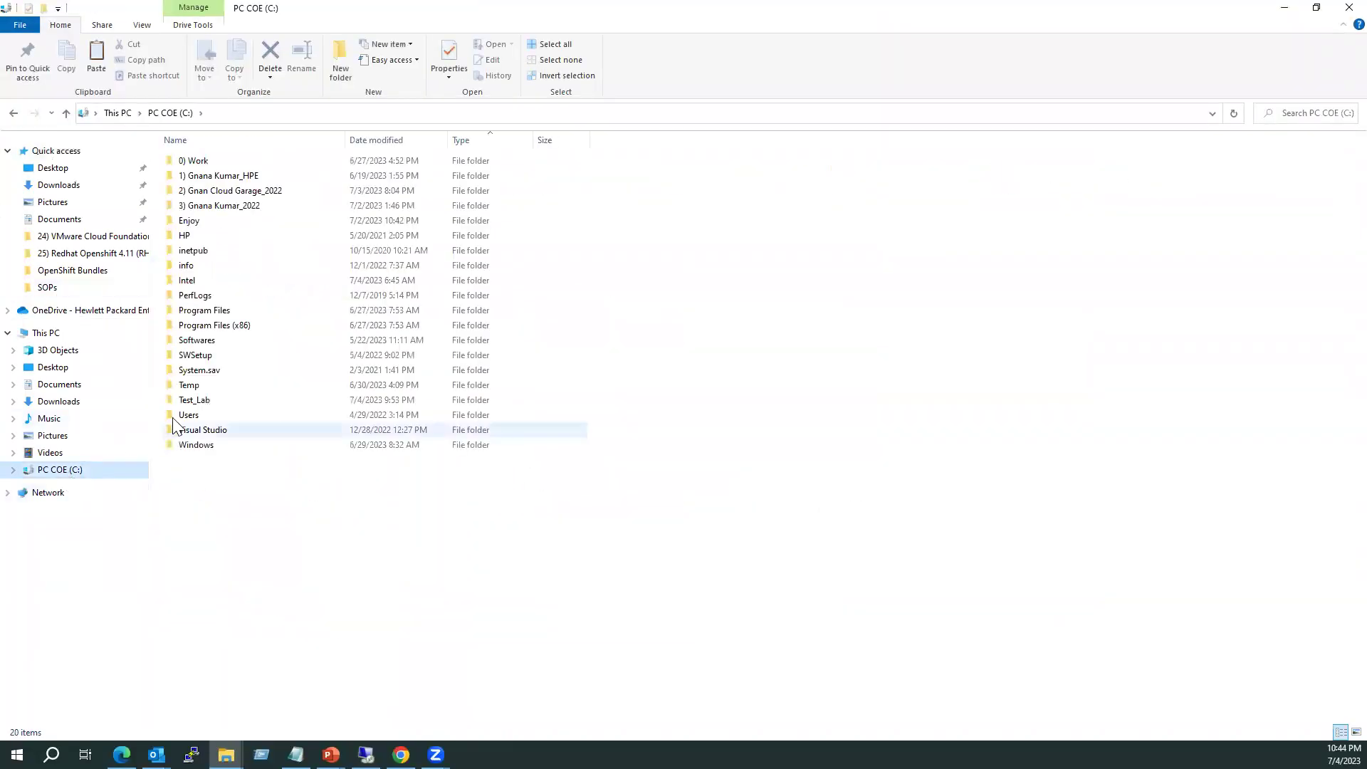
pyautogui.doubleClick(201, 401)
pyautogui.rightClick(320, 267)
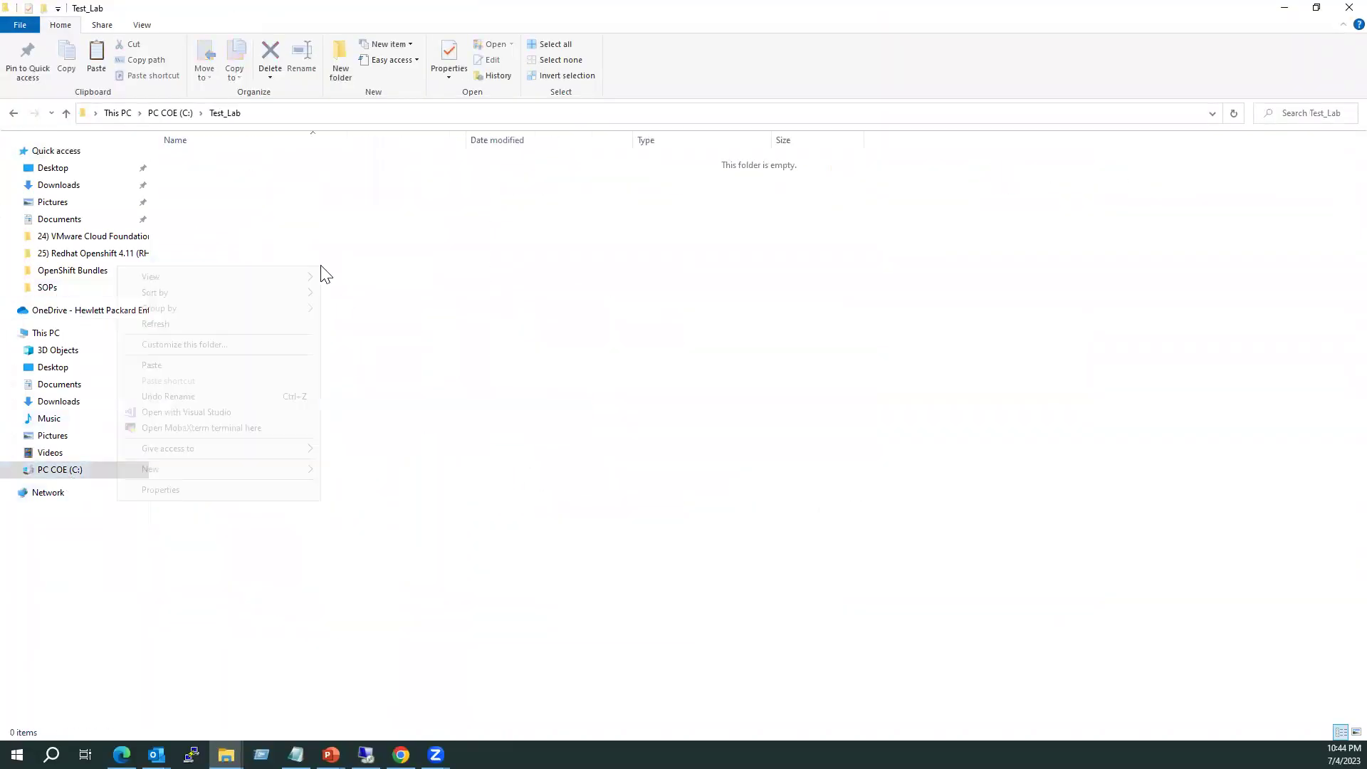
pyautogui.click(203, 364)
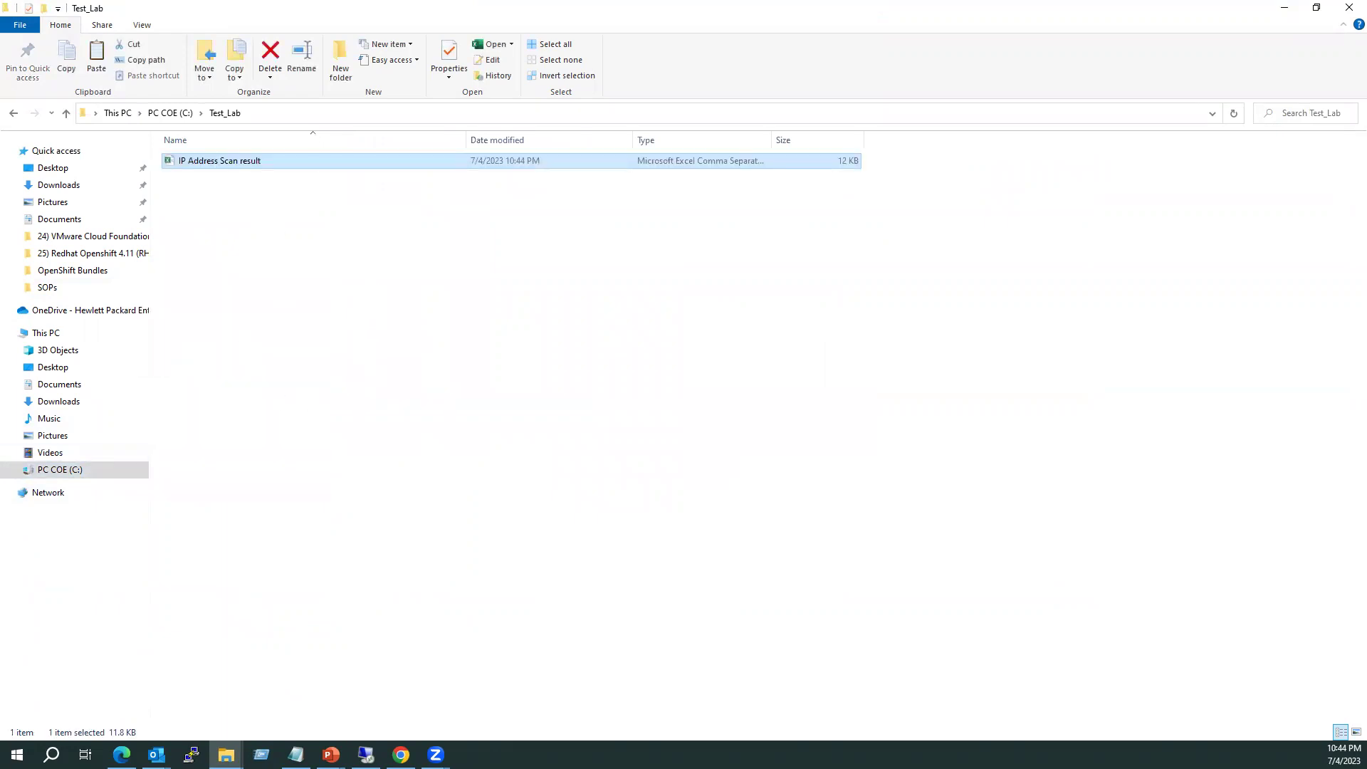
# Open the IP Address Scan result CSV file in Excel, and fit the Type column width in File Explorer.
pyautogui.rightClick(222, 161)
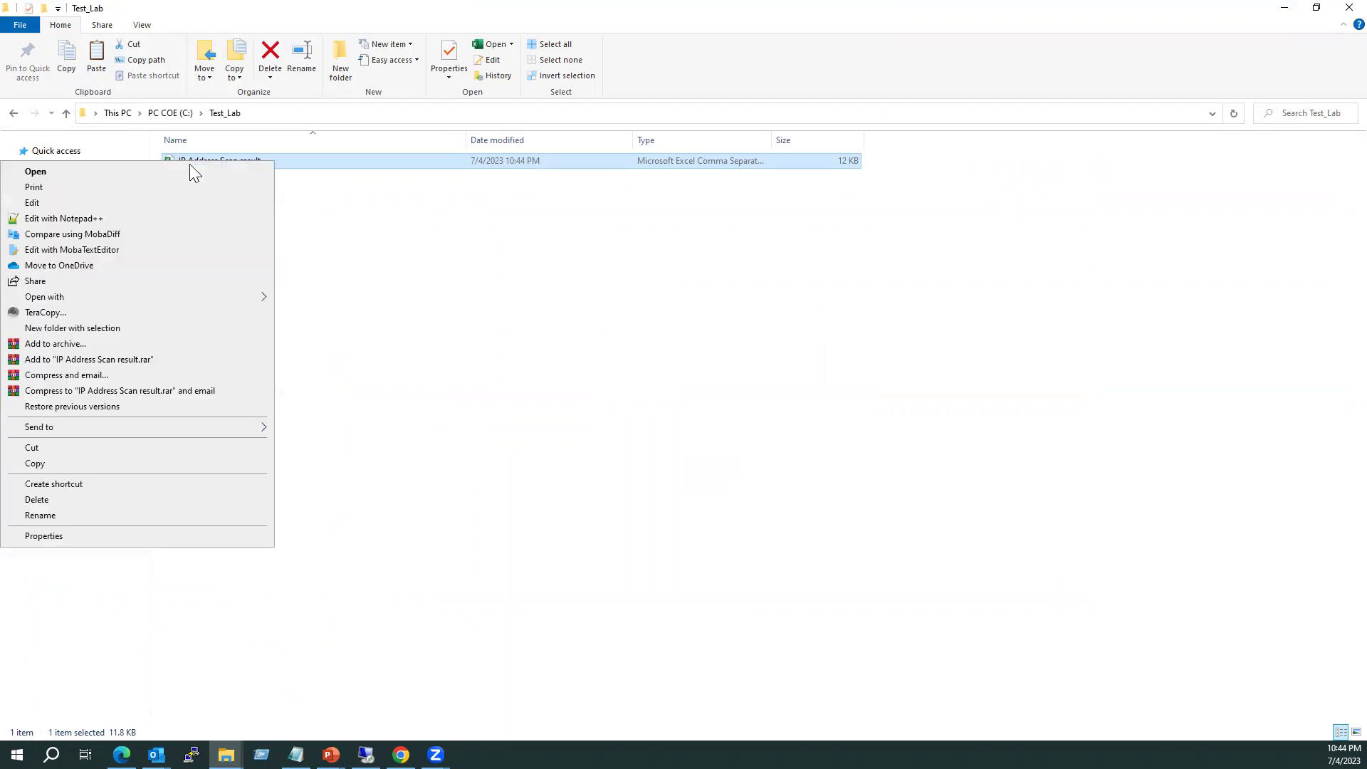
pyautogui.click(154, 171)
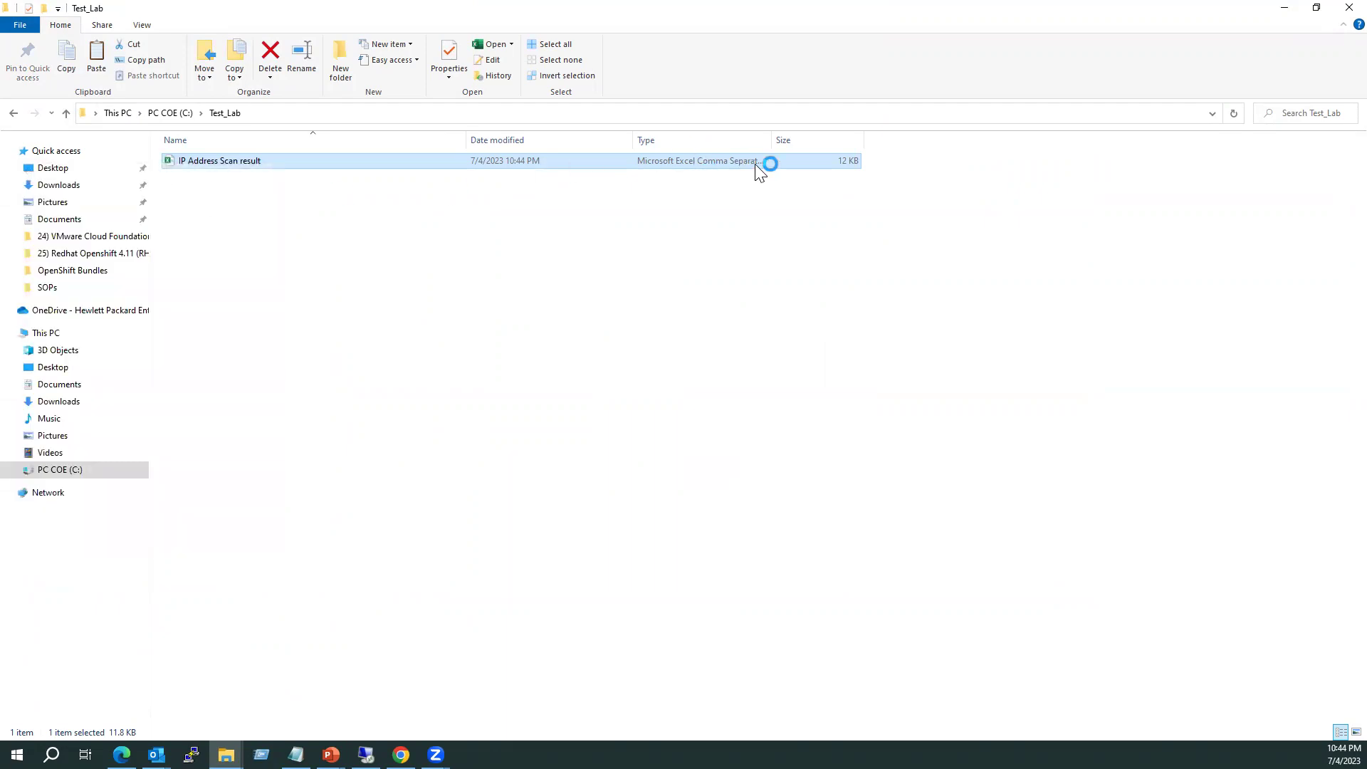
pyautogui.doubleClick(772, 141)
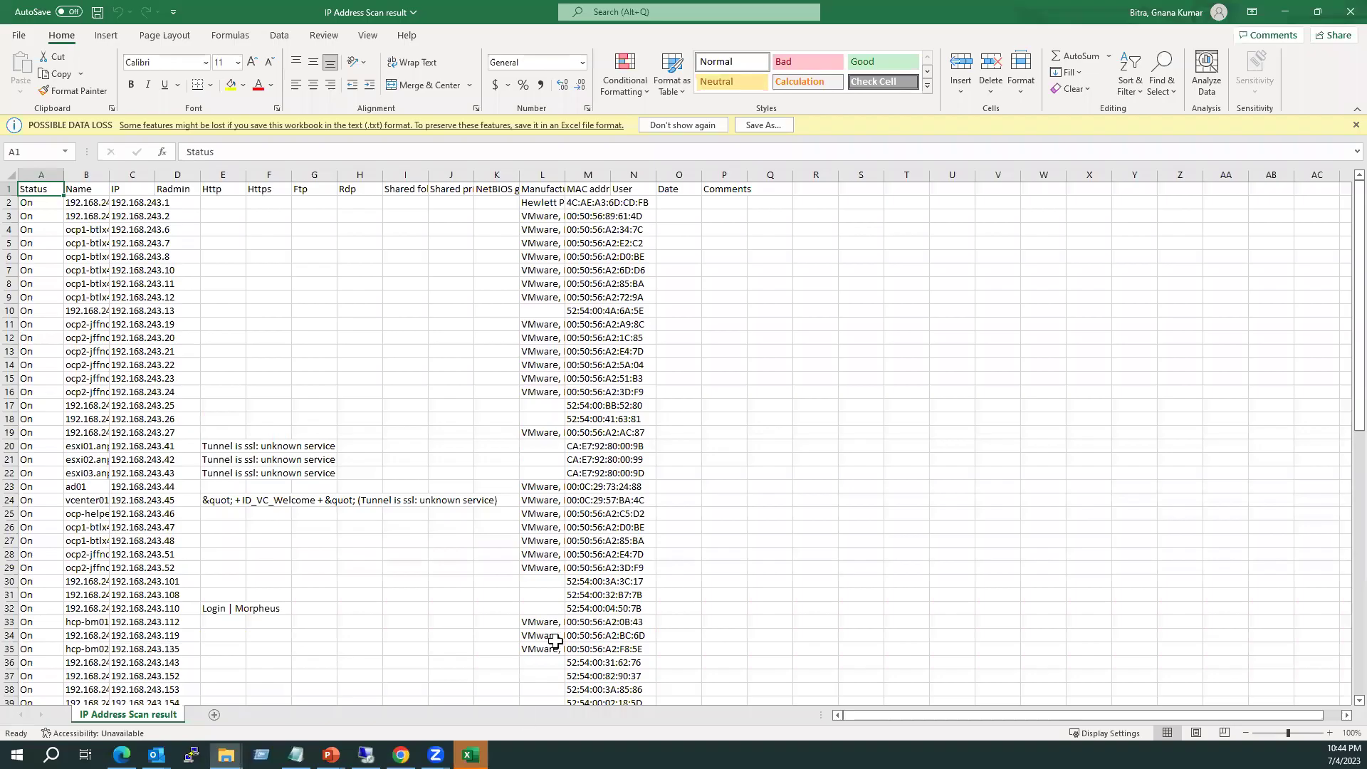
# Save the scan results in Test_Lab as an Excel Workbook named IP Address Scan result, and close it.
pyautogui.click(18, 37)
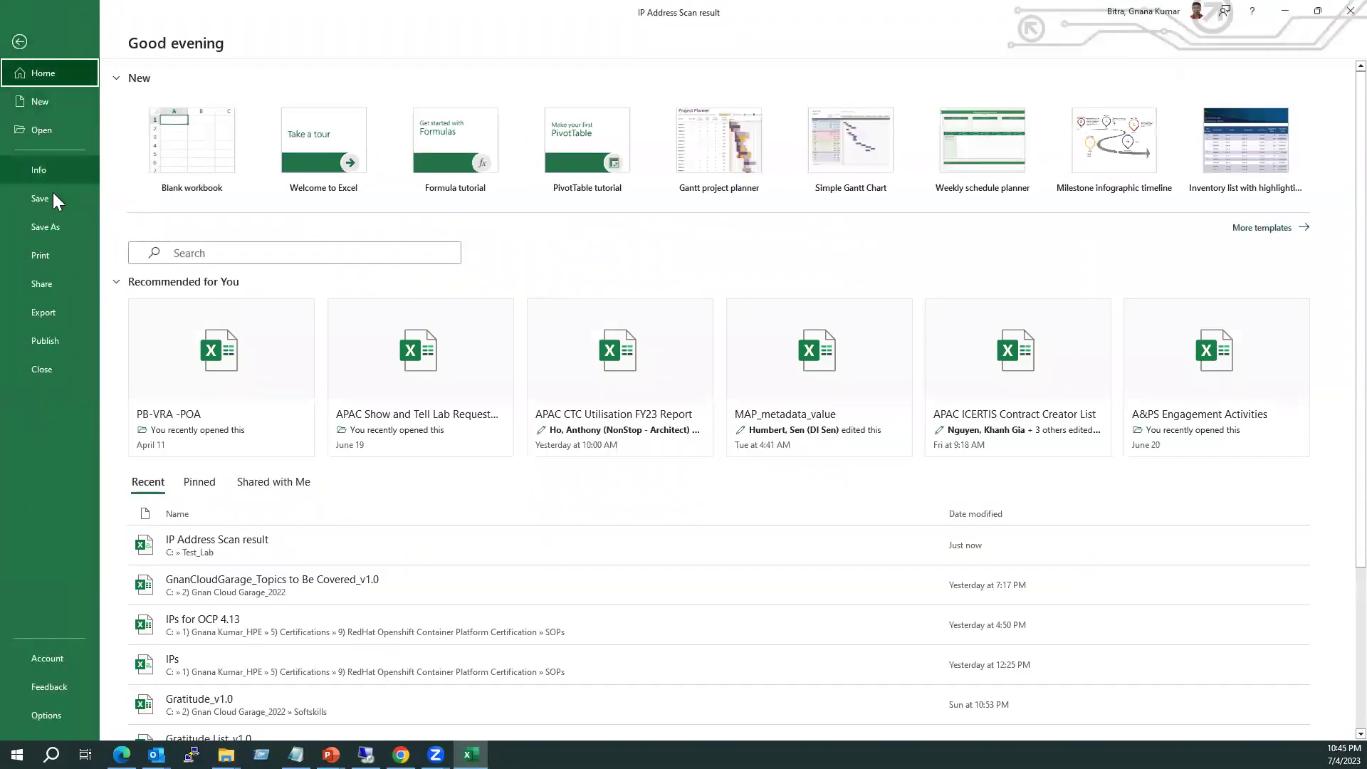
pyautogui.click(49, 226)
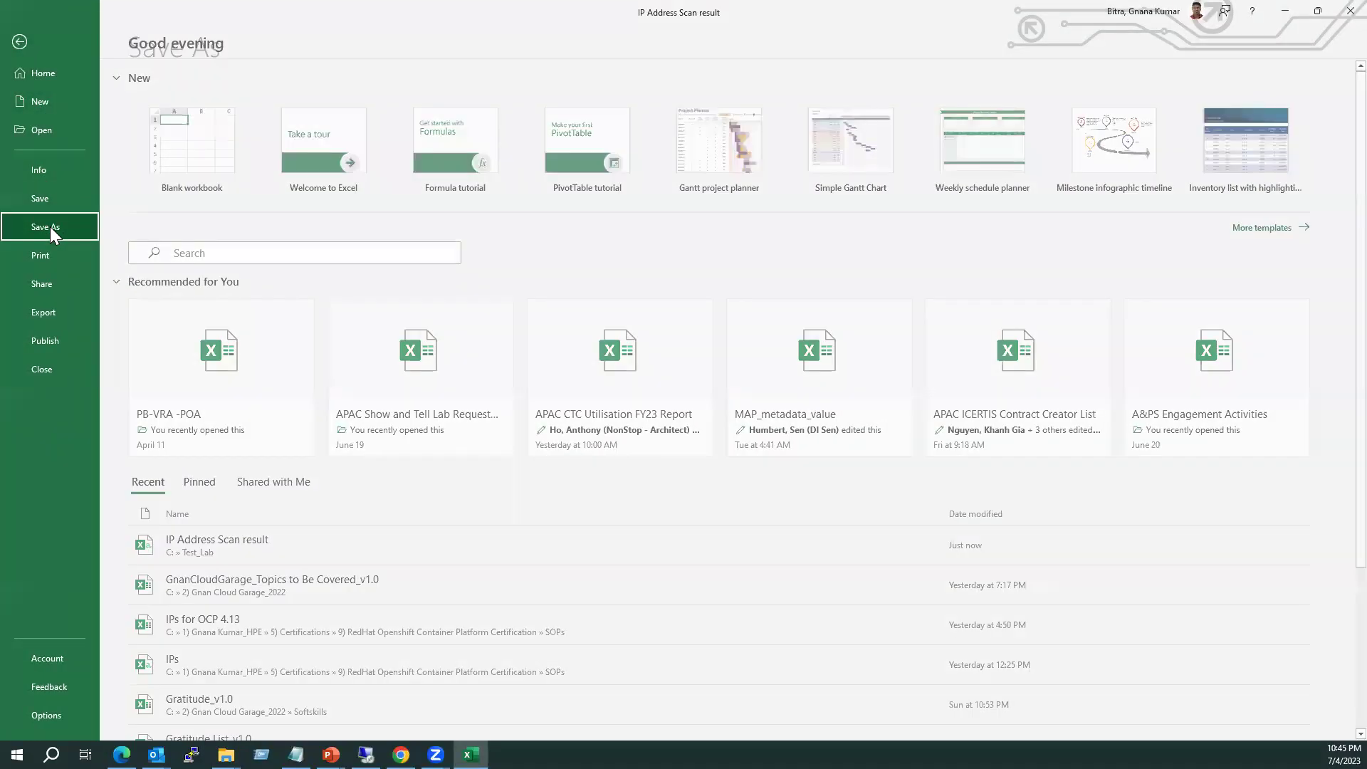
pyautogui.click(204, 432)
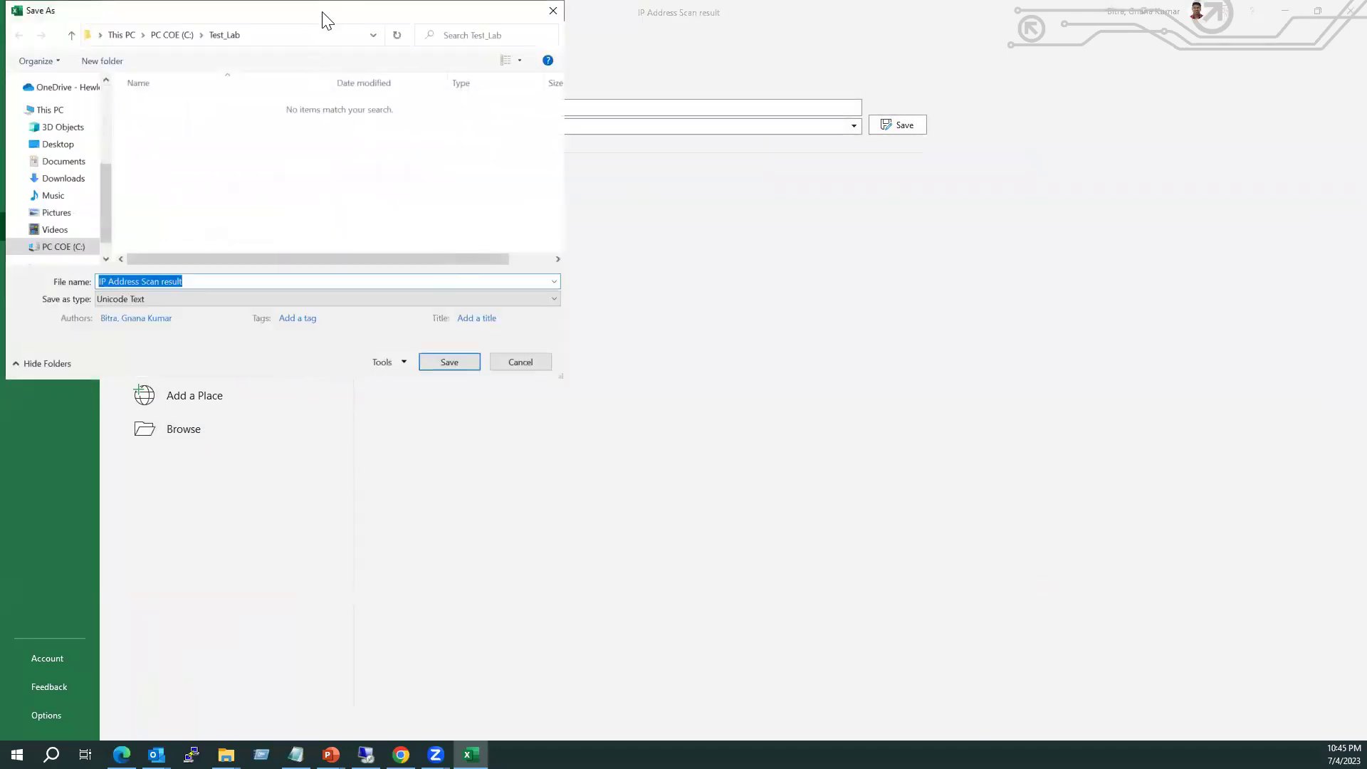
pyautogui.moveTo(324, 16); pyautogui.dragTo(604, 123)
pyautogui.click(588, 410)
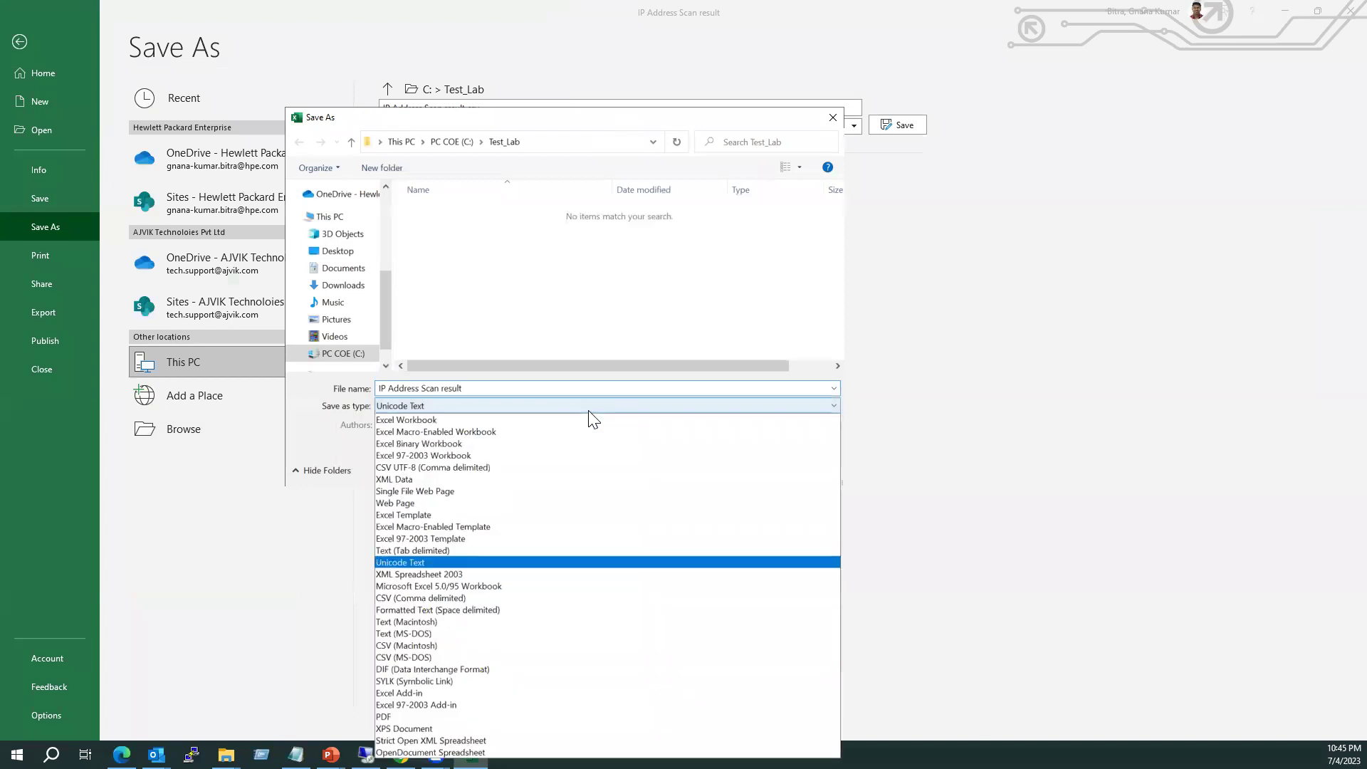
pyautogui.click(441, 420)
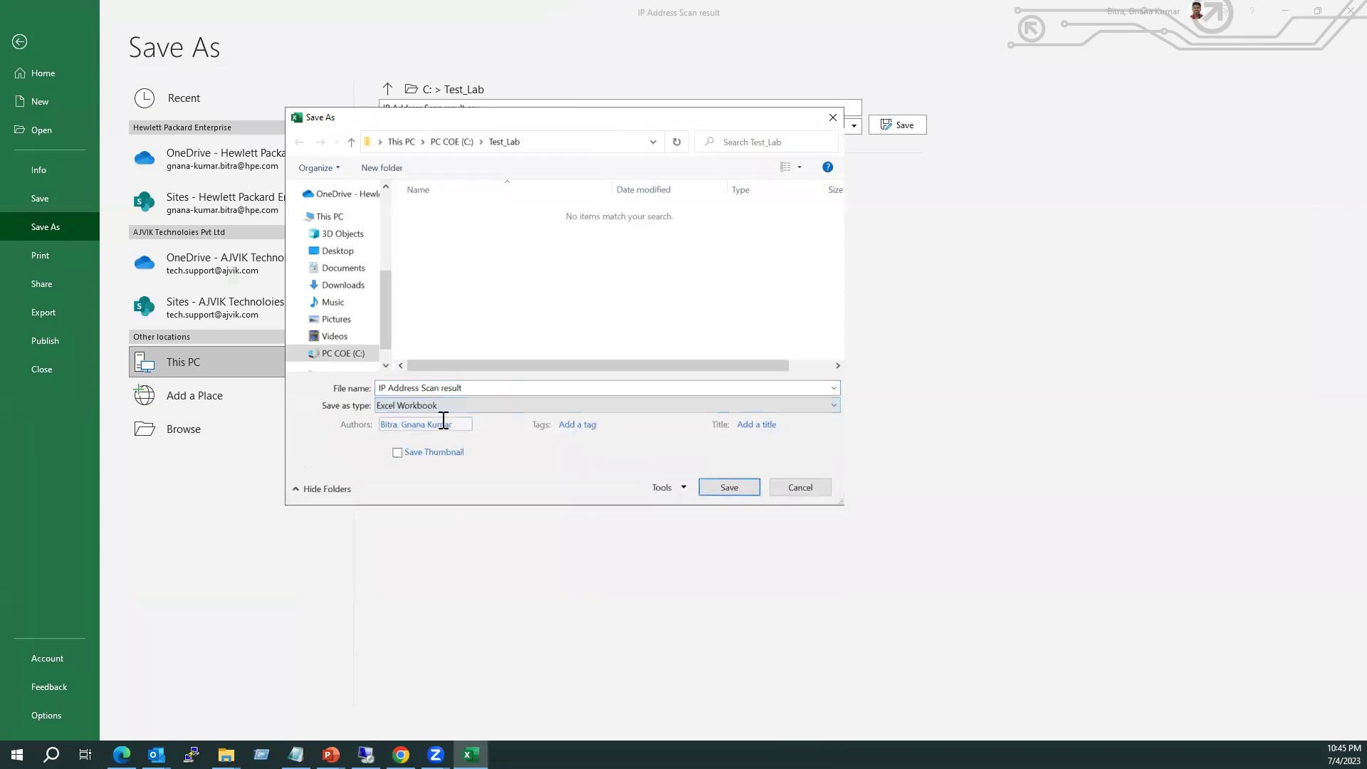
pyautogui.click(729, 487)
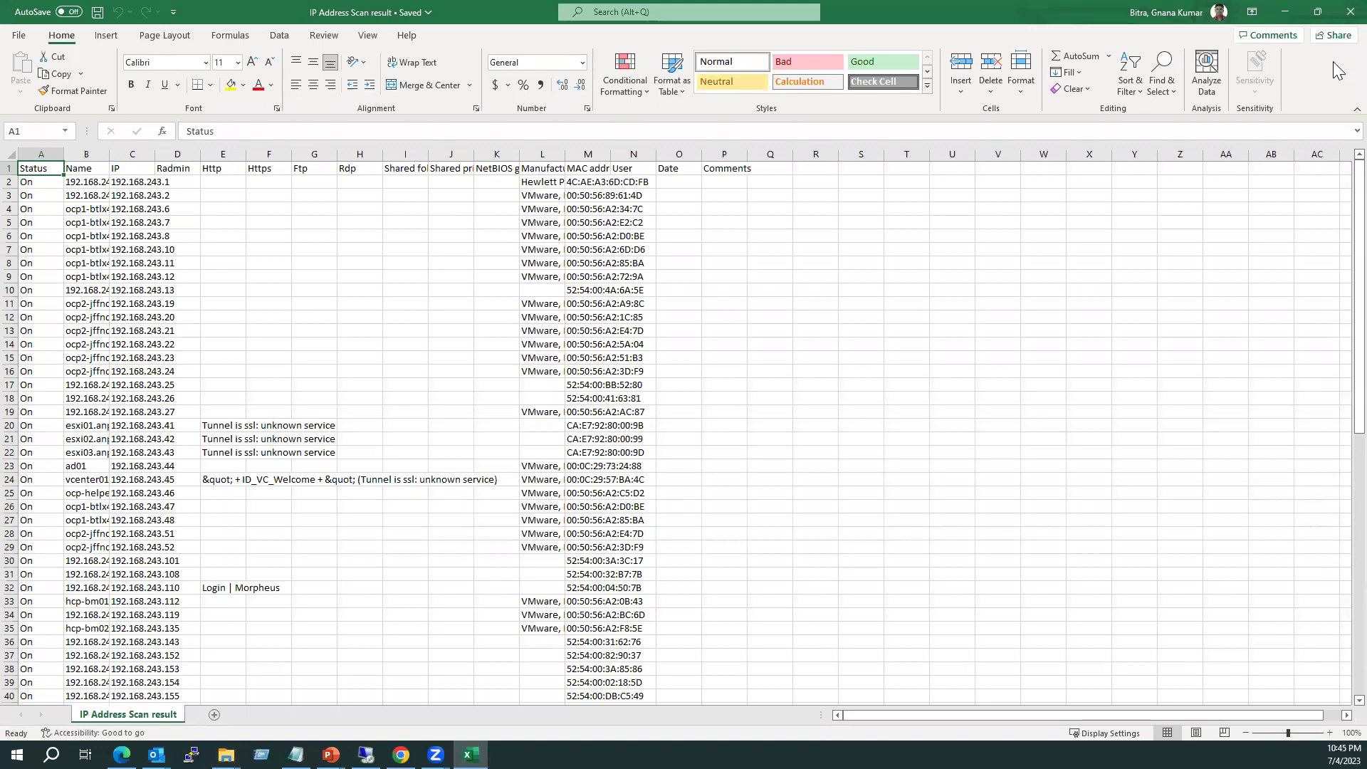
pyautogui.click(1350, 13)
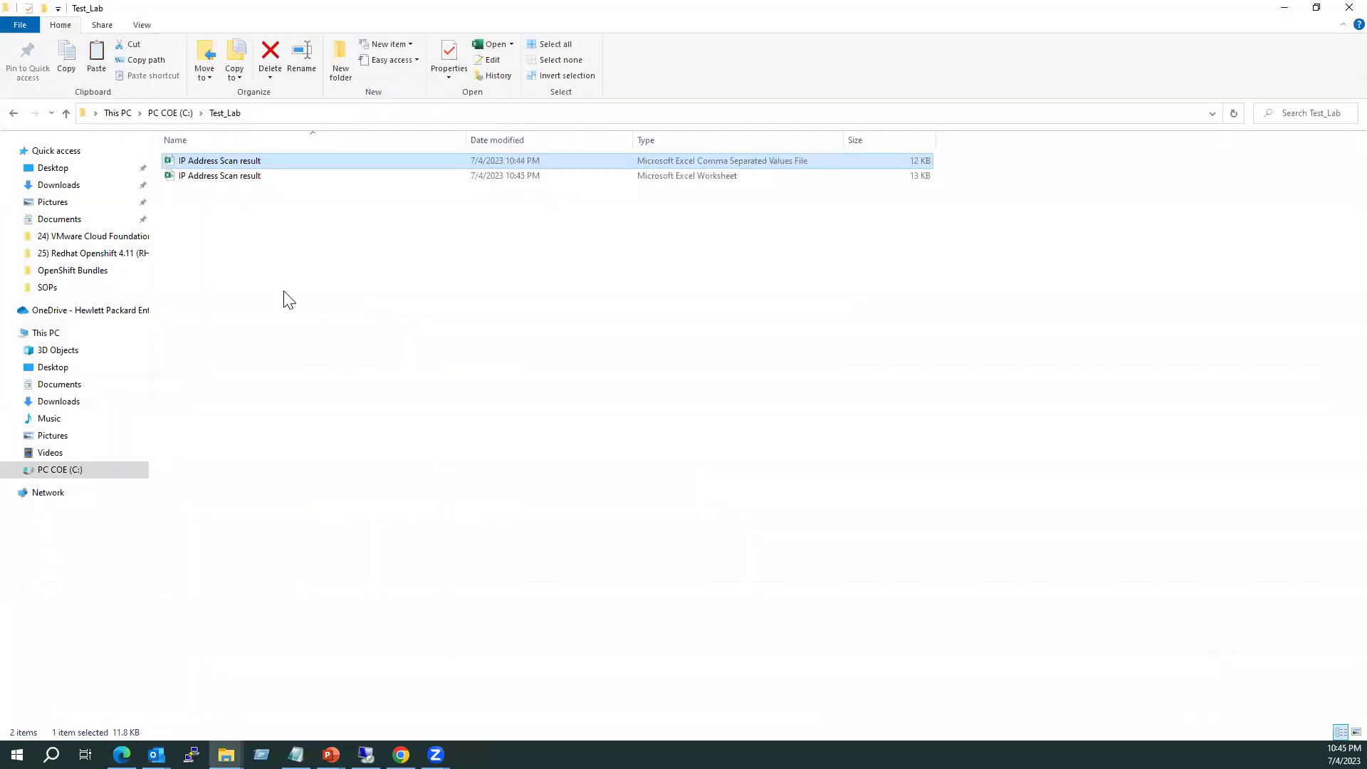
# Compare the types of the two scan result files in Test_Lab, and open the Excel worksheet version.
pyautogui.click(281, 274)
pyautogui.click(721, 164)
pyautogui.click(728, 178)
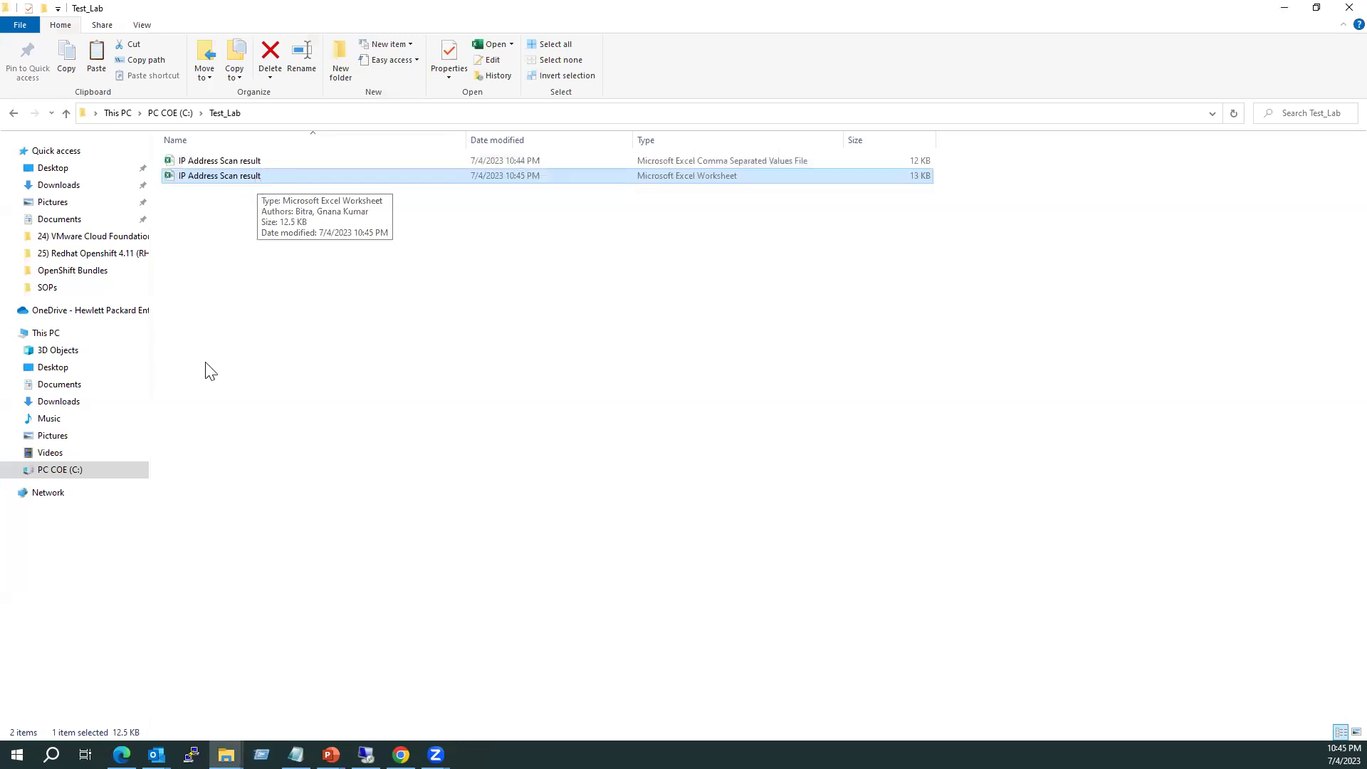
pyautogui.doubleClick(257, 180)
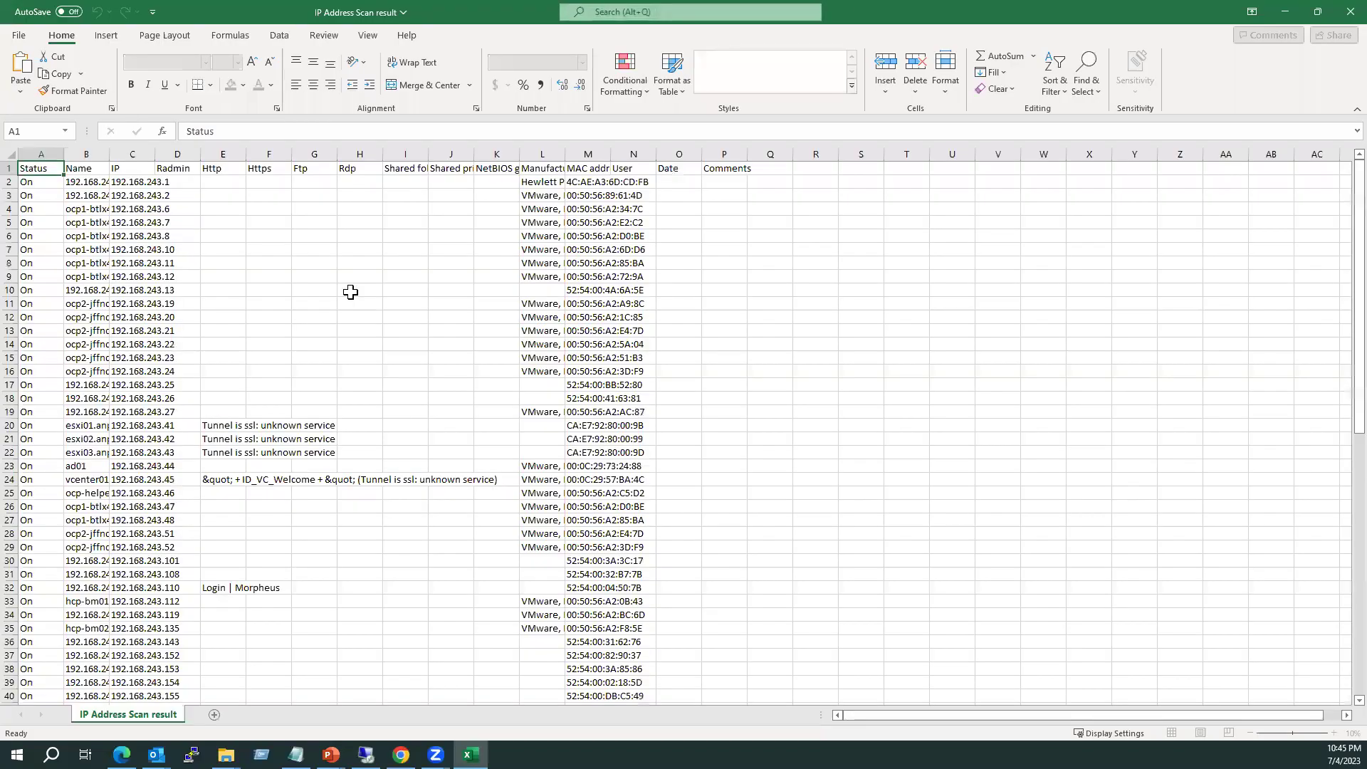
# Fit the widths of the Name and IP columns to their contents.
pyautogui.click(284, 440)
pyautogui.doubleClick(110, 154)
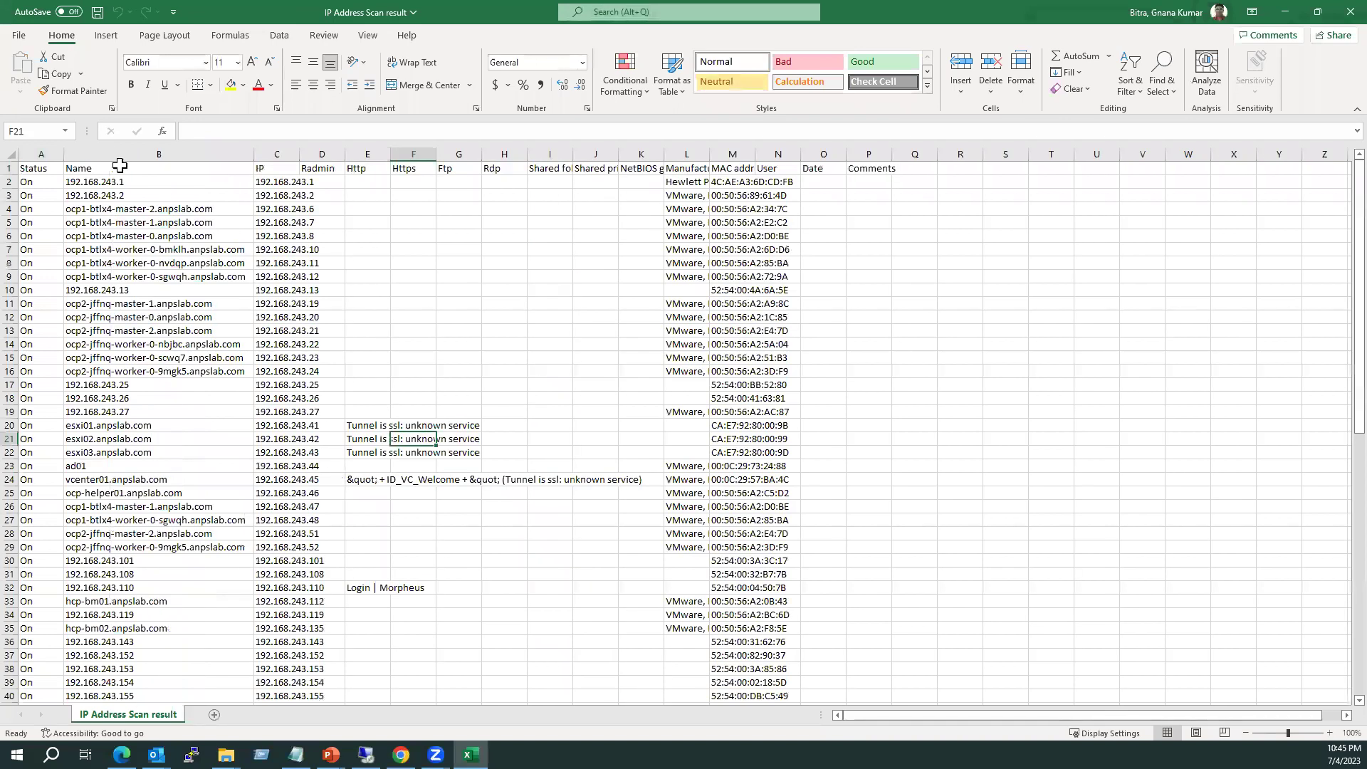
pyautogui.doubleClick(299, 154)
pyautogui.click(418, 373)
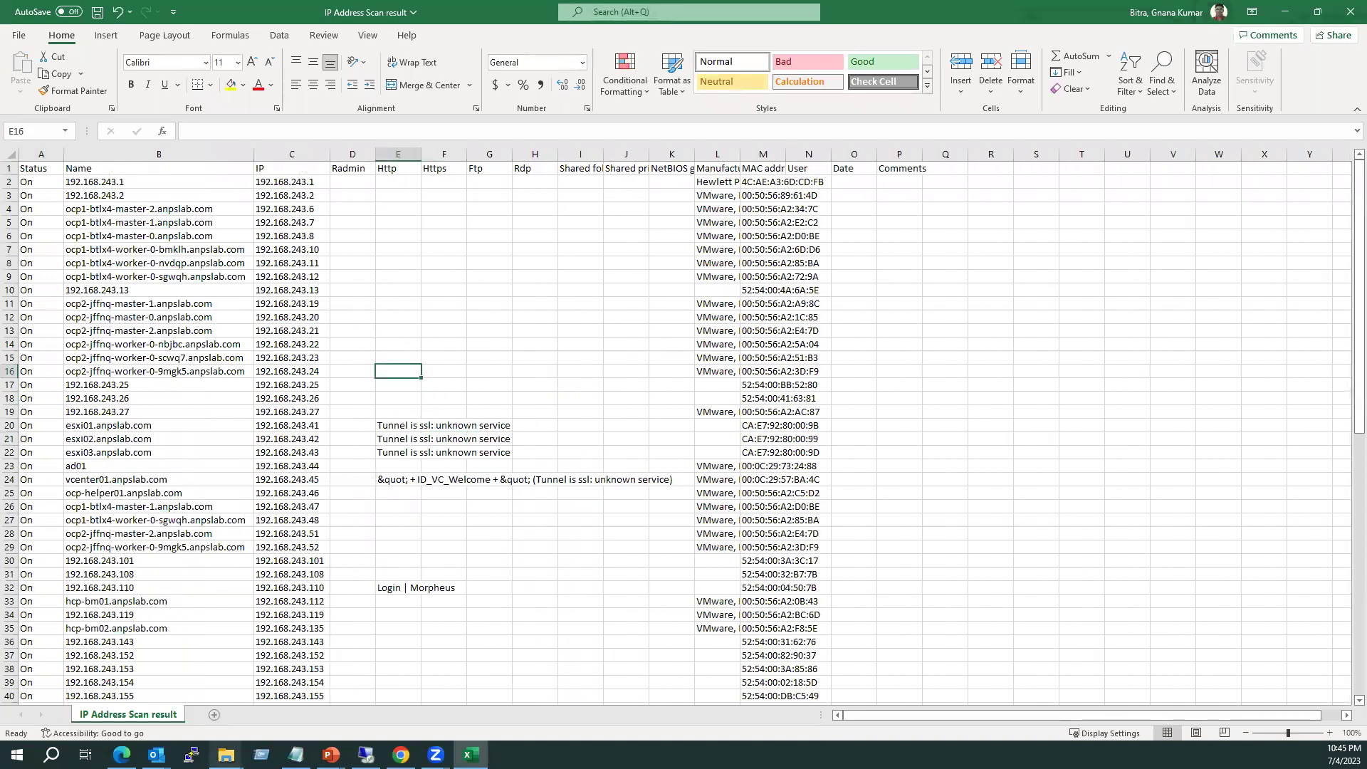
# Add a new worksheet to the workbook and name it 192.168.243.x.
pyautogui.click(218, 716)
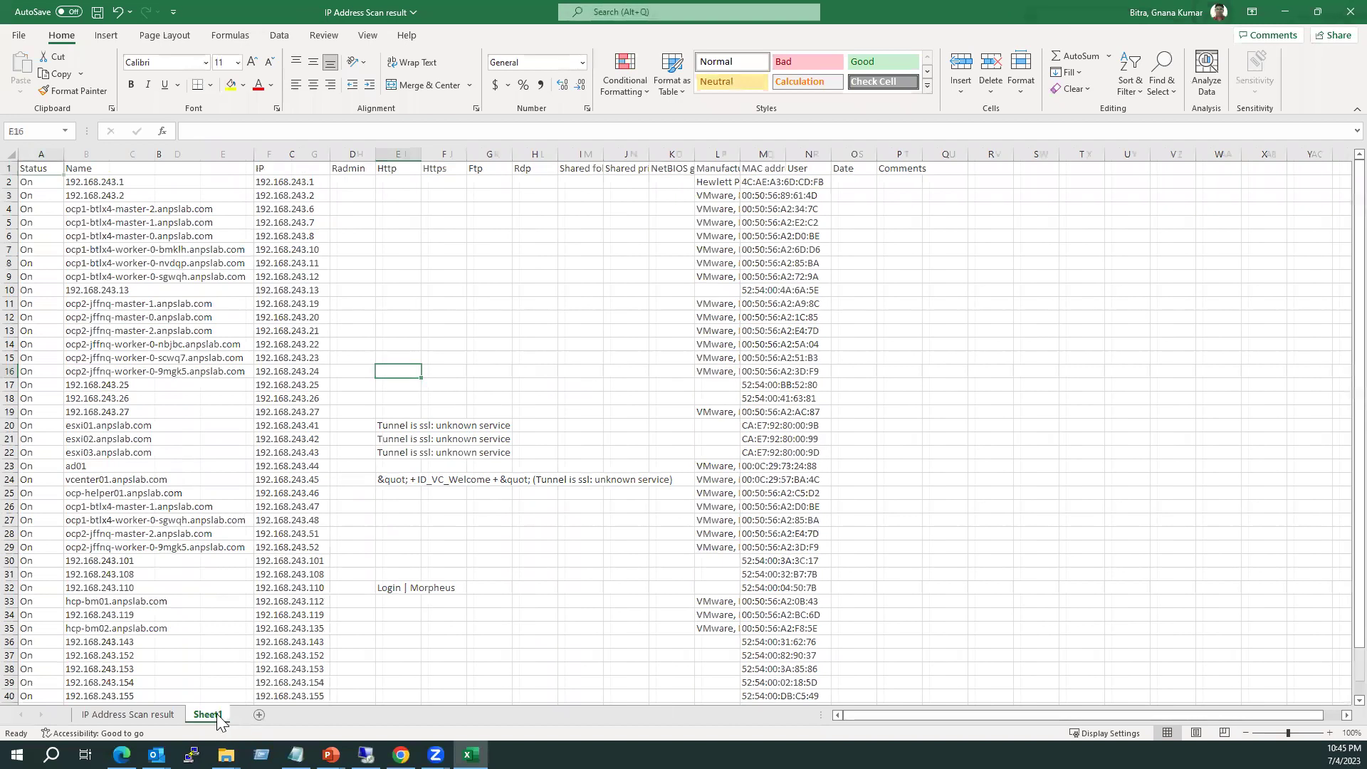
pyautogui.rightClick(217, 717)
pyautogui.click(274, 556)
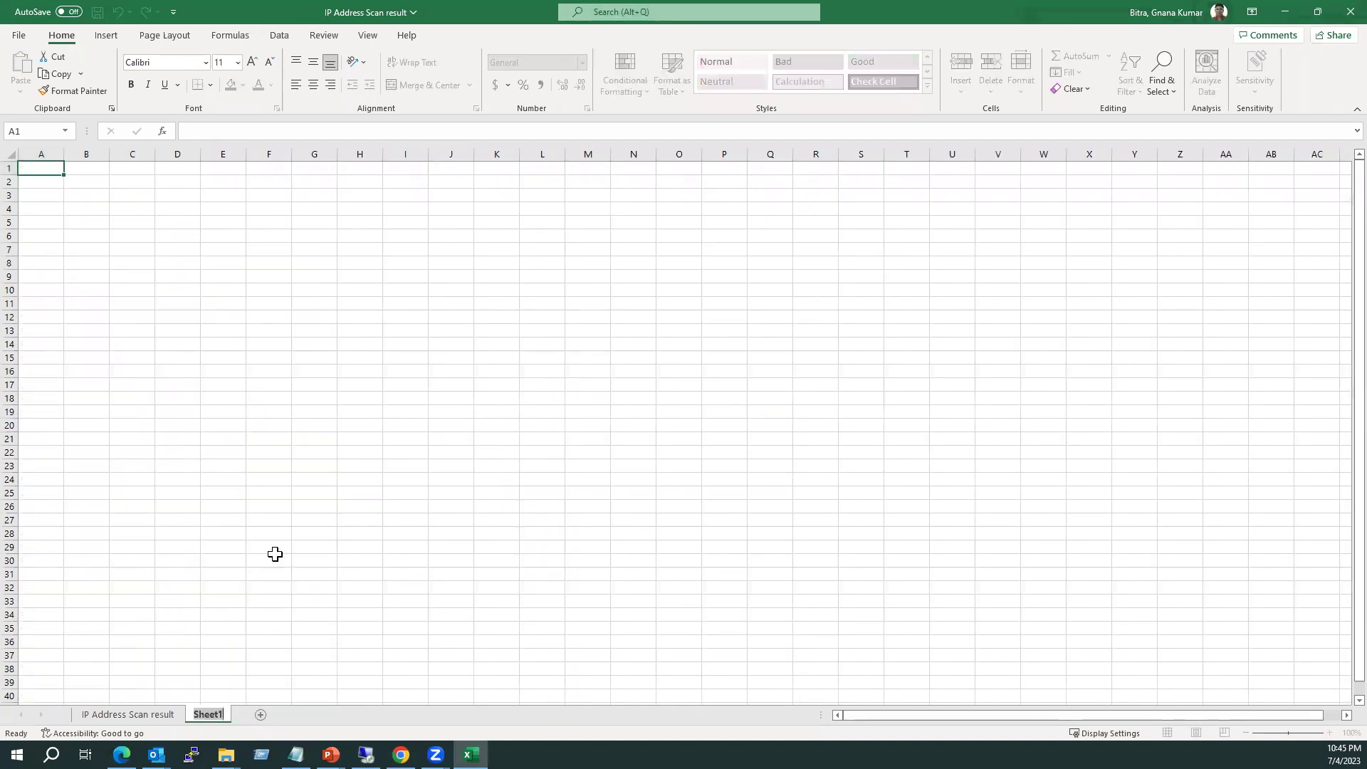
pyautogui.write('192.168.243.x')
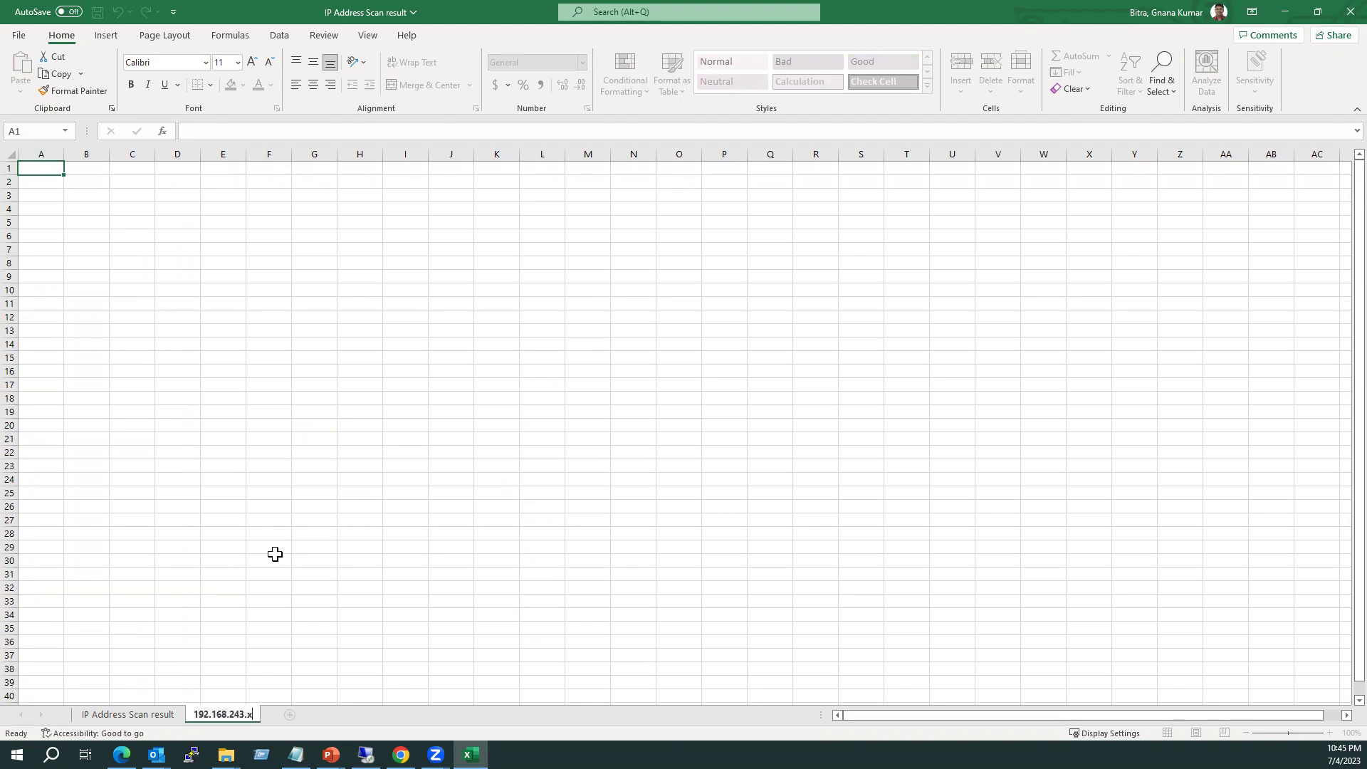
pyautogui.click(275, 554)
# Set the tab color of the 192.168.243.x sheet to standard orange, checking it against the IP Address Scan result sheet.
pyautogui.rightClick(223, 714)
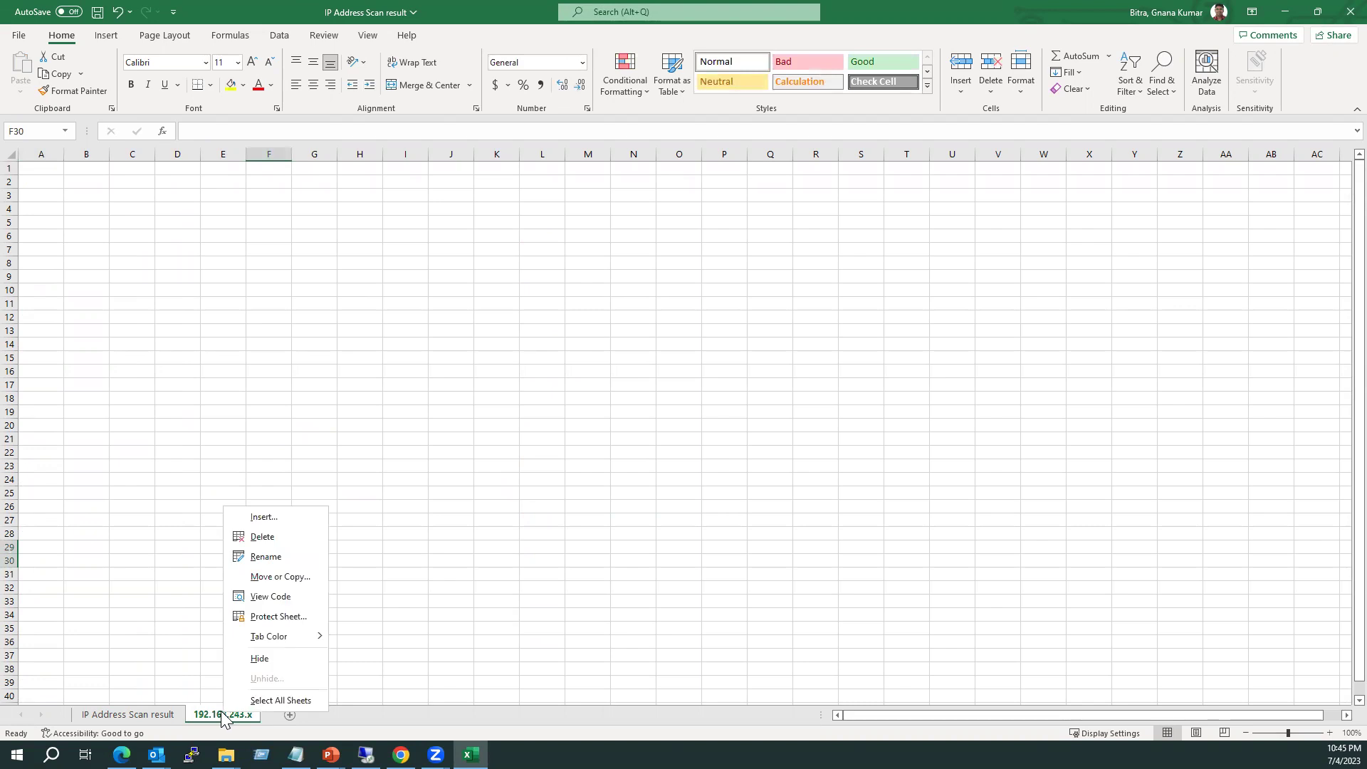
pyautogui.moveTo(292, 638)
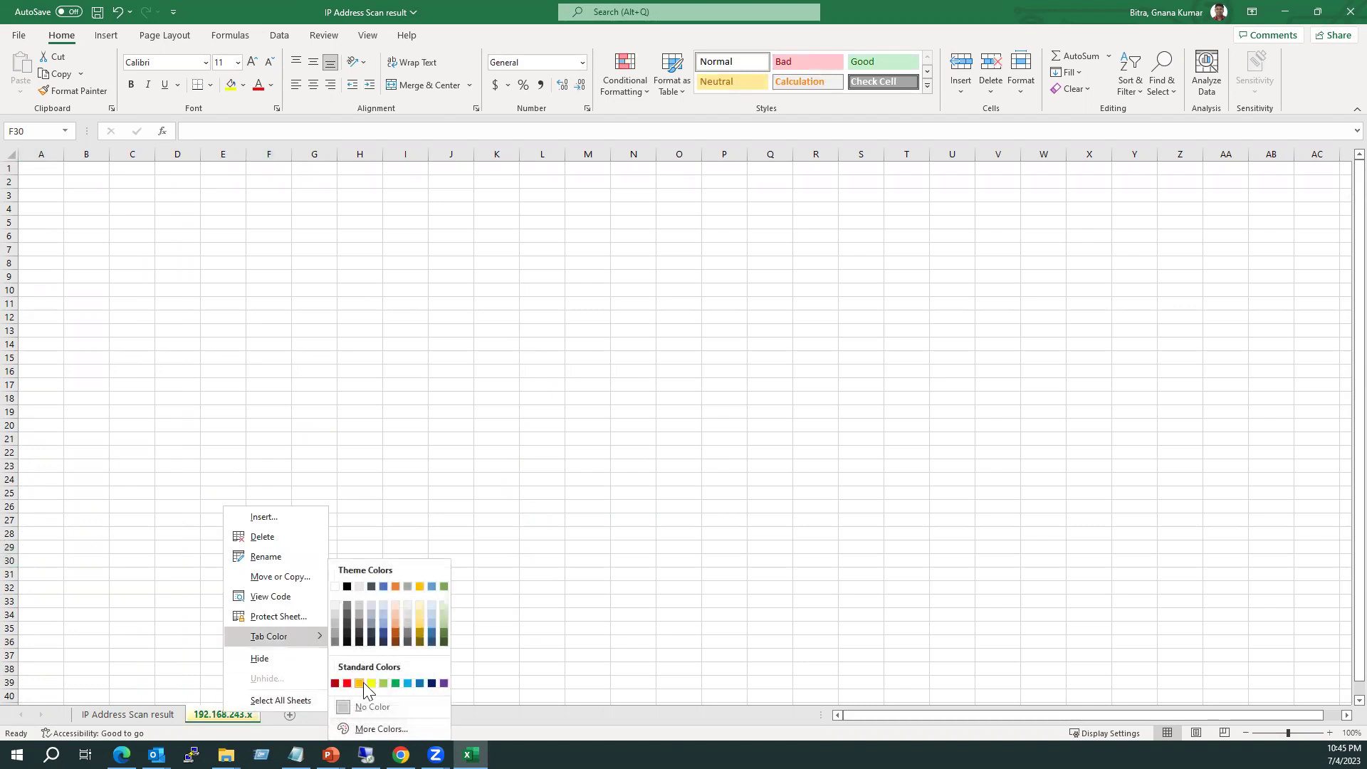
pyautogui.click(359, 682)
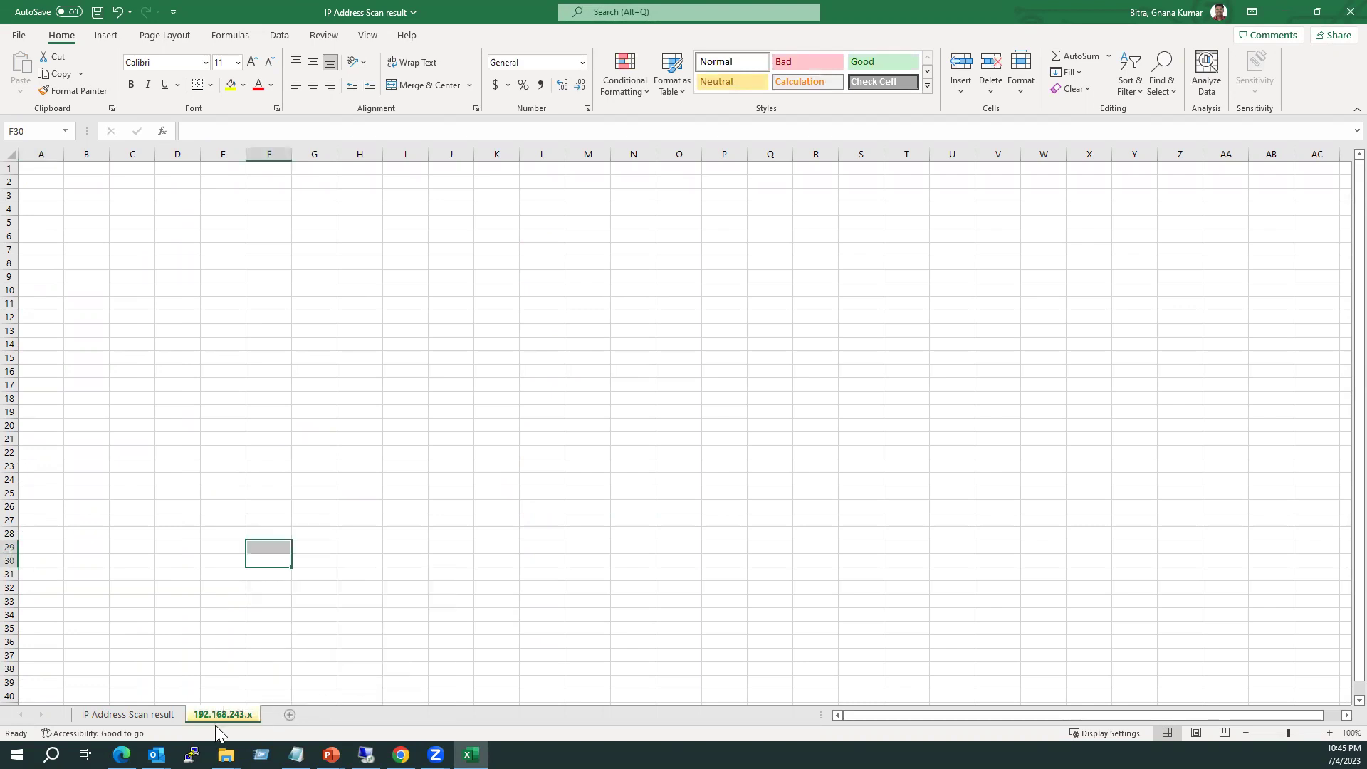
pyautogui.click(143, 715)
pyautogui.click(225, 713)
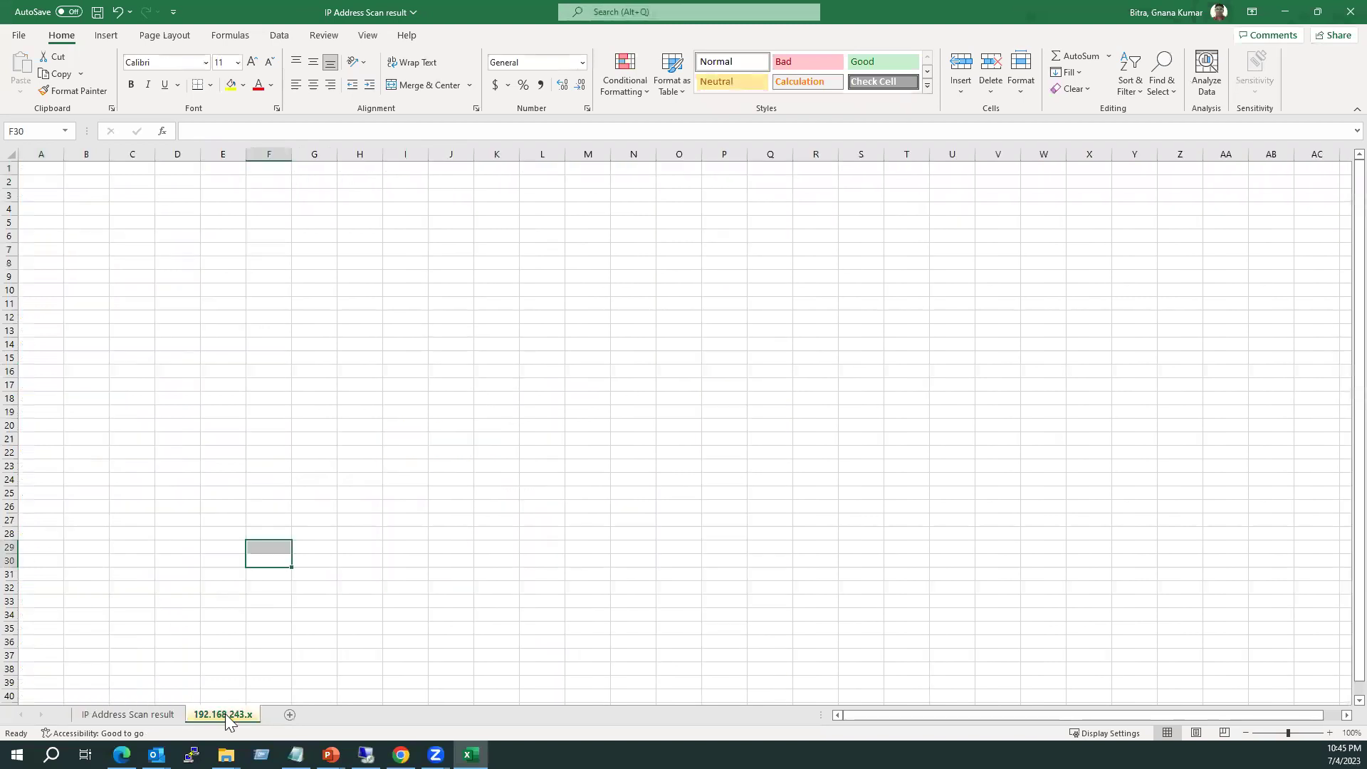
# Enter the headers IP Address in A1 and Hostname in B1, and widen columns A and B.
pyautogui.moveTo(64, 165); pyautogui.dragTo(133, 165)
pyautogui.click(91, 169)
pyautogui.write('IP Address')
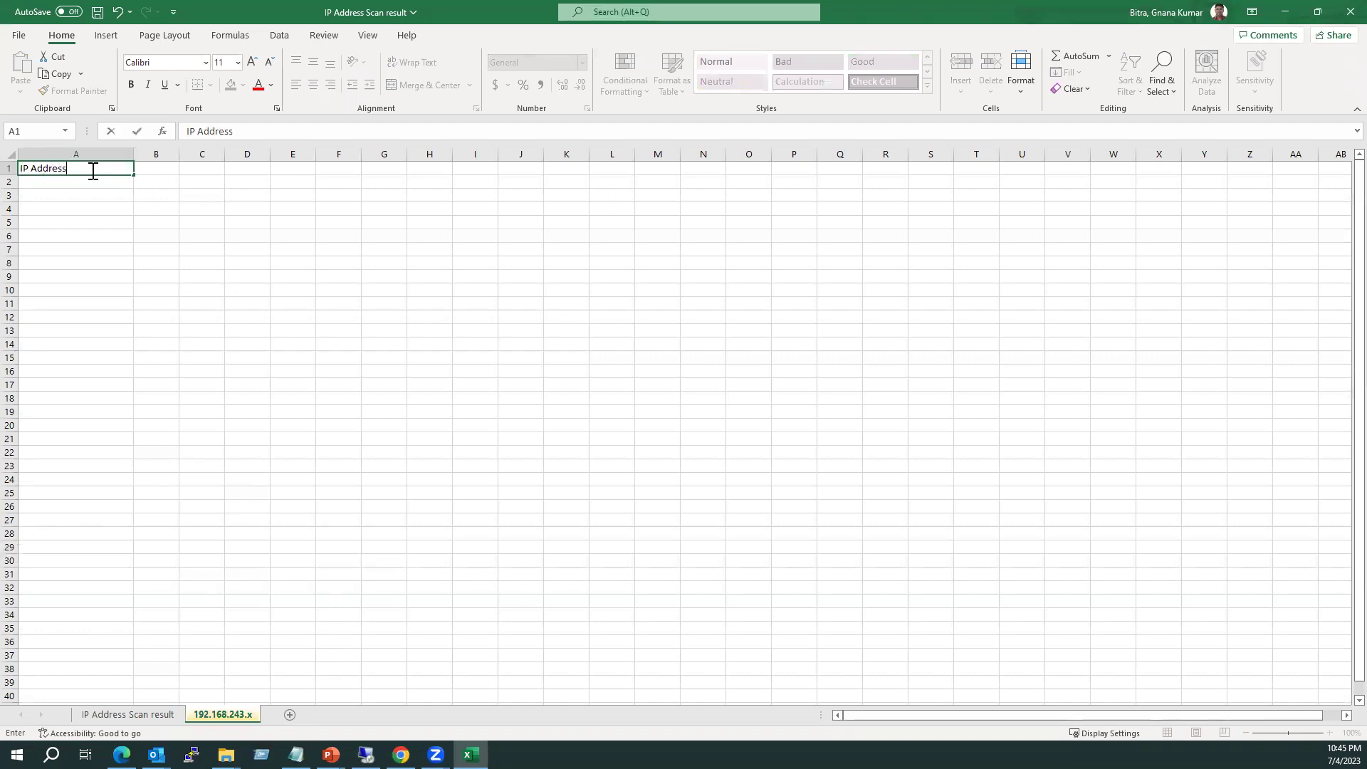
pyautogui.press('Tab')
pyautogui.write('Hostnam')
pyautogui.press('Tab')
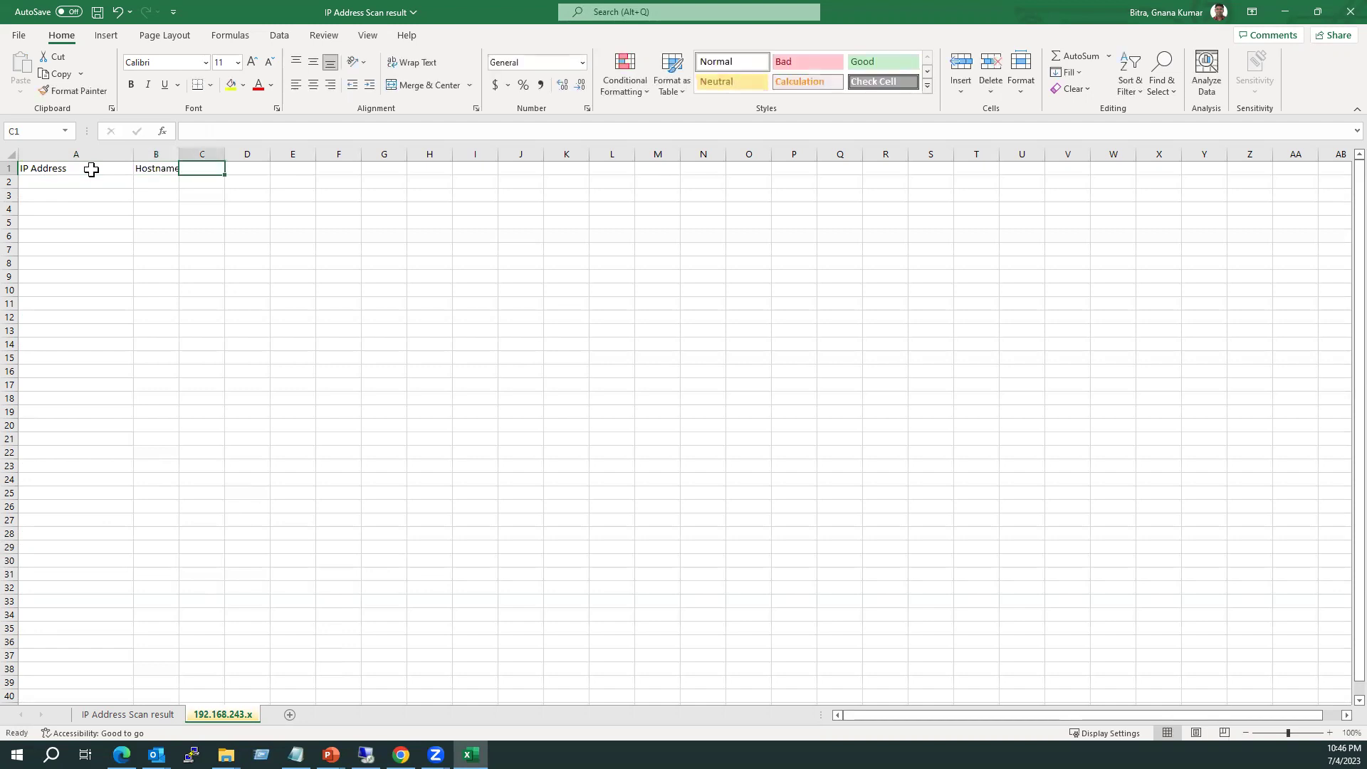
pyautogui.moveTo(179, 154); pyautogui.dragTo(280, 157)
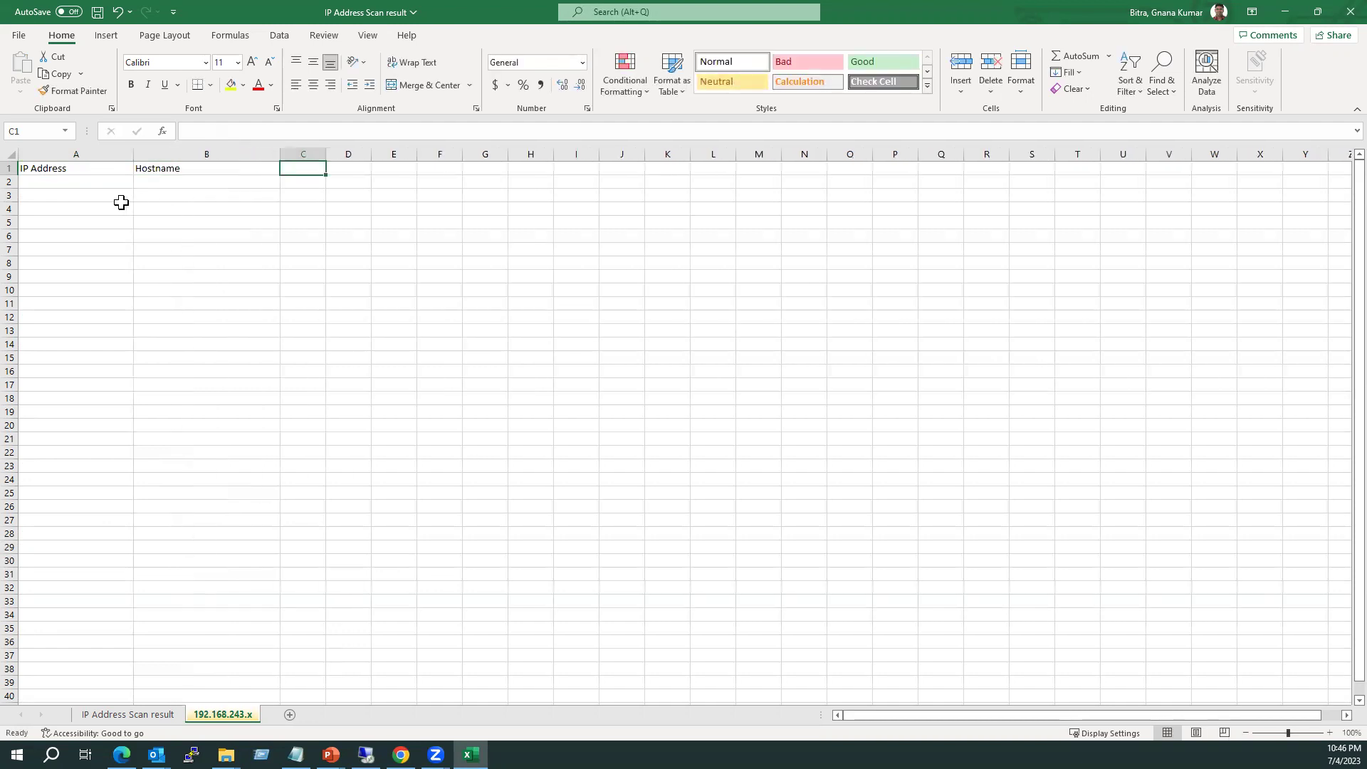
# Format the IP Address and Hostname headers as bold white text on a dark teal fill.
pyautogui.moveTo(88, 169); pyautogui.dragTo(207, 169)
pyautogui.click(271, 84)
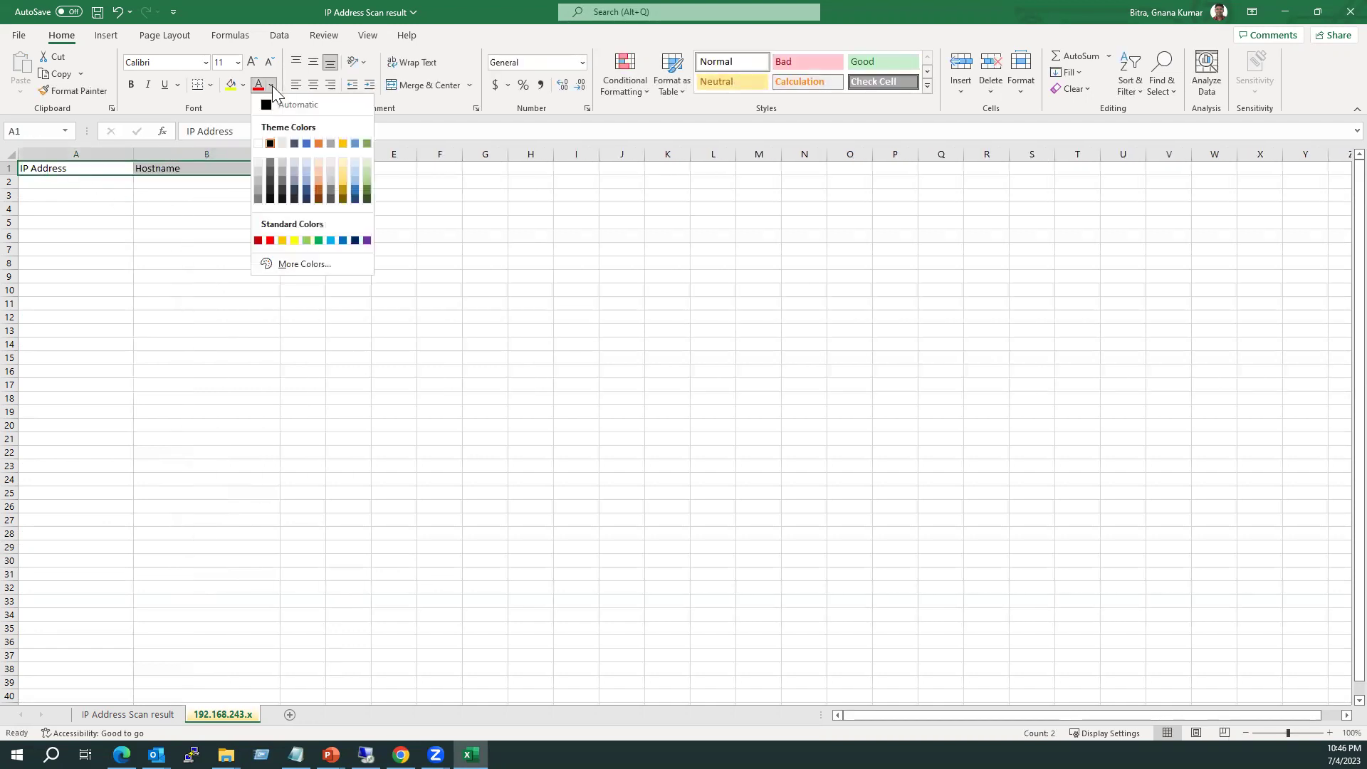
pyautogui.click(259, 145)
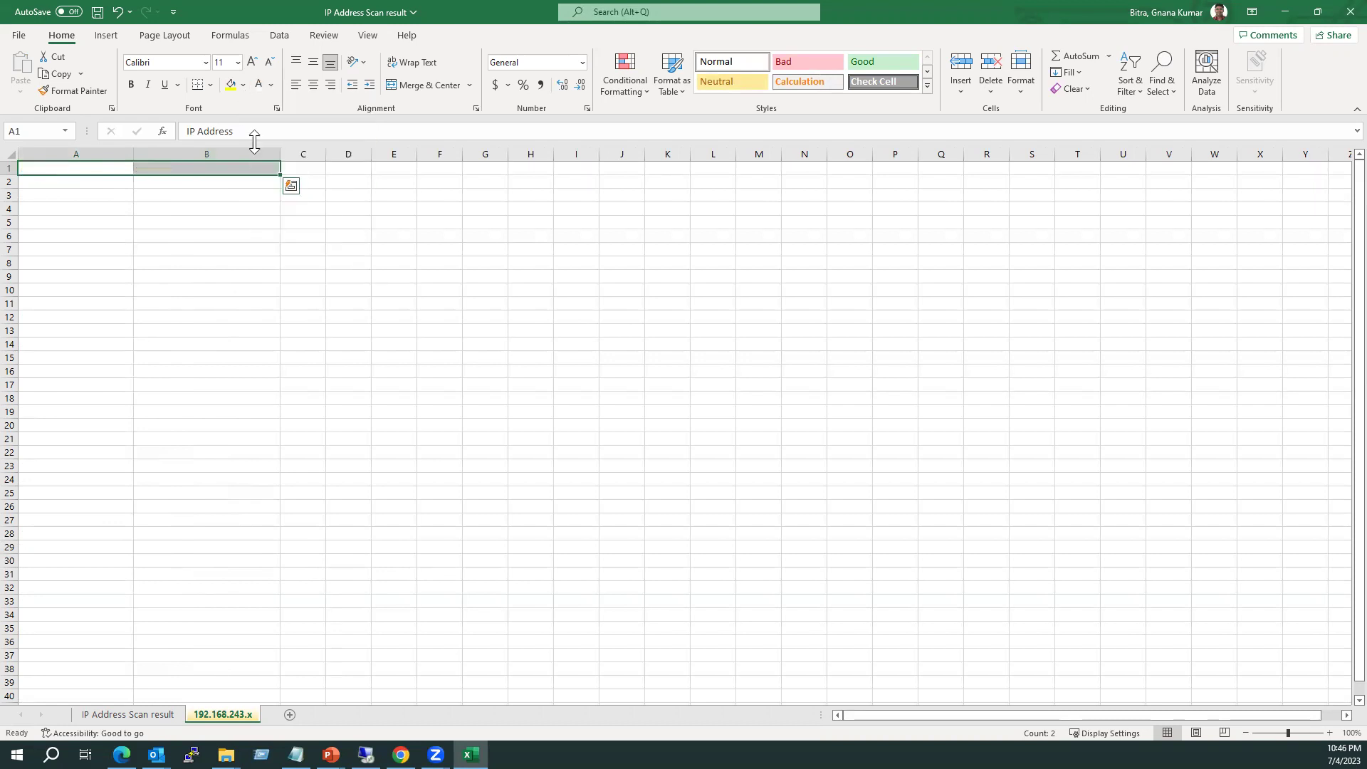
pyautogui.click(243, 85)
pyautogui.click(290, 263)
pyautogui.click(614, 339)
pyautogui.click(754, 301)
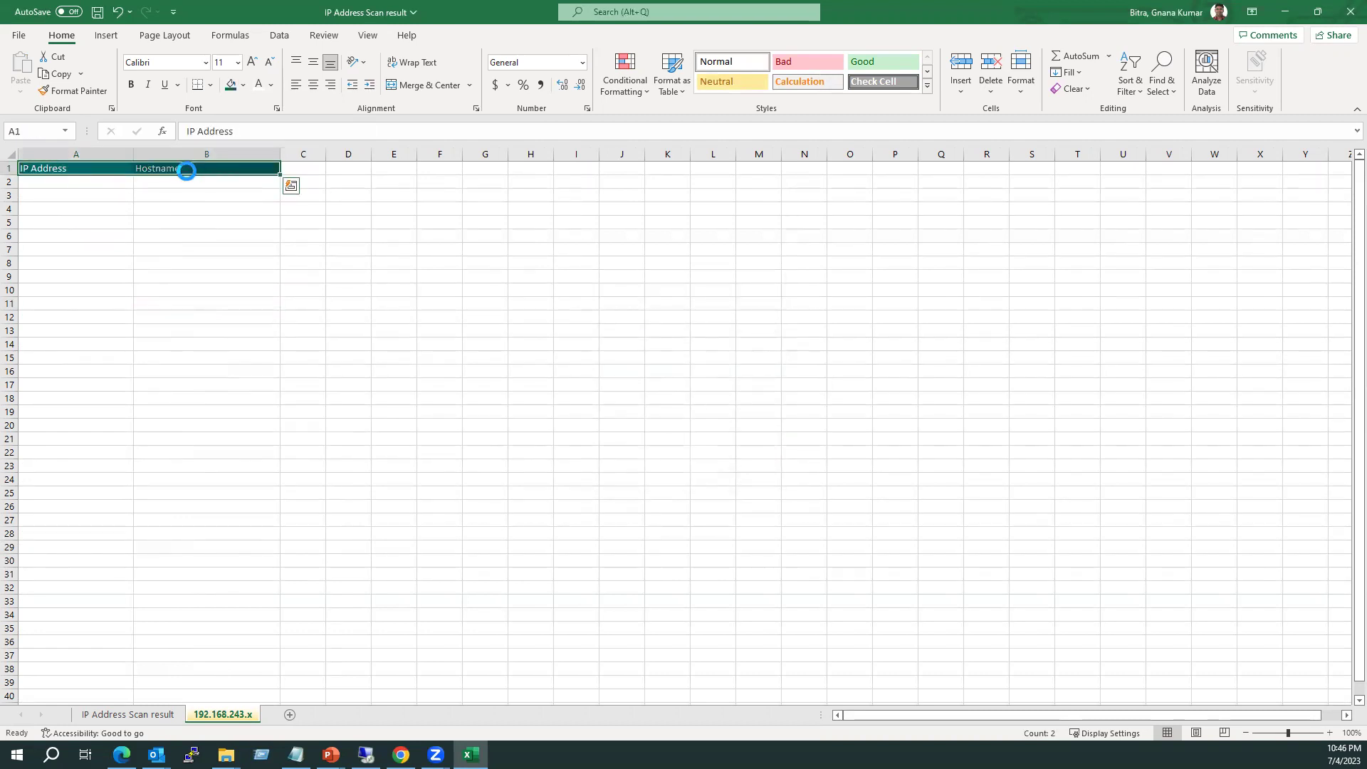
pyautogui.hotkey('ctrl', 'b')
pyautogui.click(189, 277)
pyautogui.click(56, 171)
pyautogui.click(181, 168)
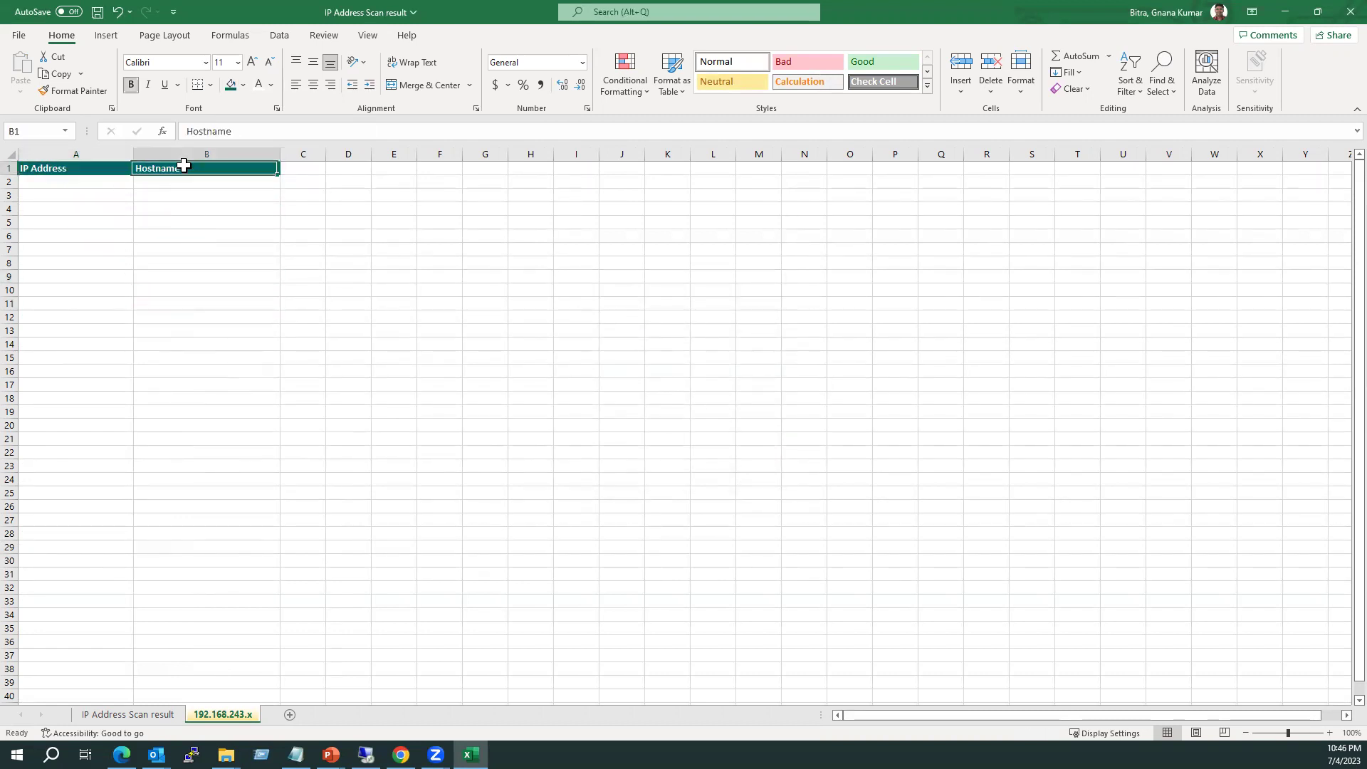
# Enter 192.168.243.1 in A2 and fill the address series down column A through row 255.
pyautogui.click(91, 183)
pyautogui.write('192.168.243.1')
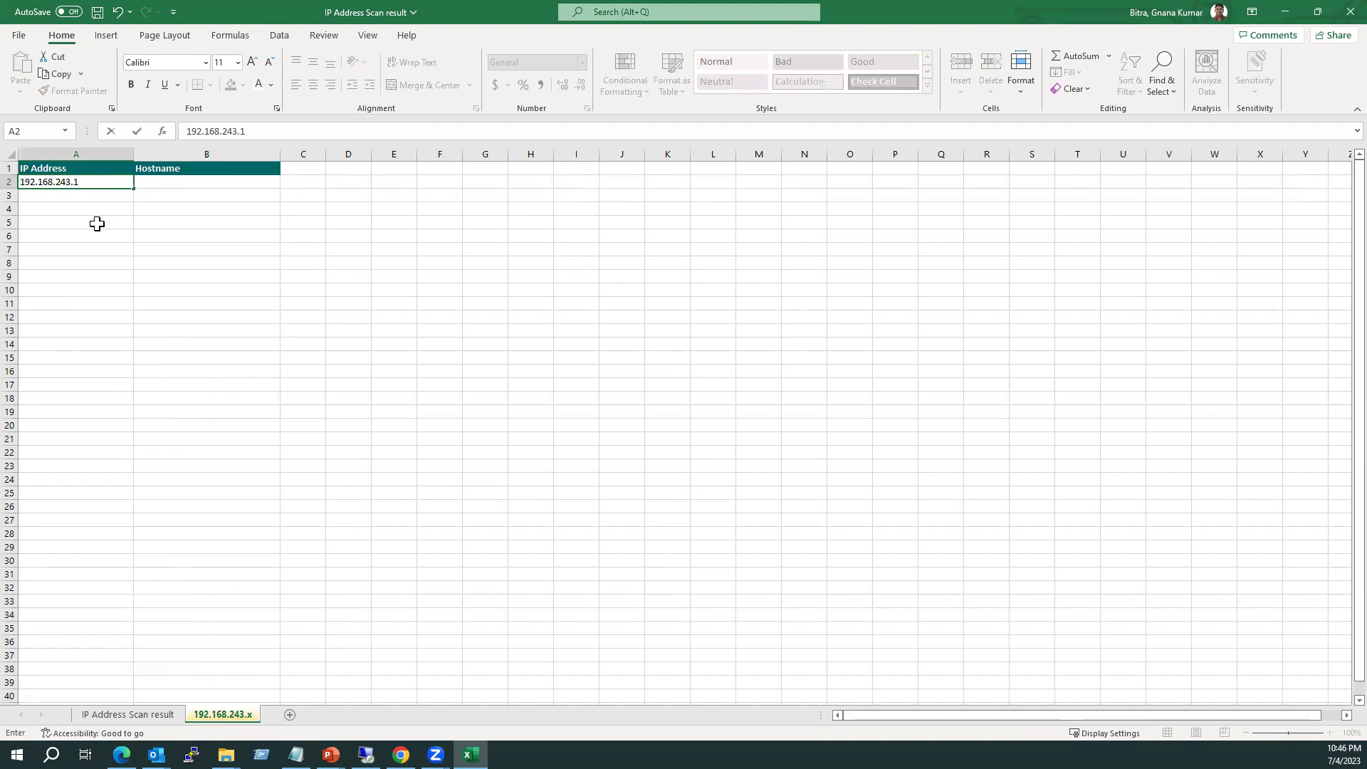
pyautogui.click(97, 224)
pyautogui.click(94, 183)
pyautogui.moveTo(138, 191); pyautogui.dragTo(137, 203)
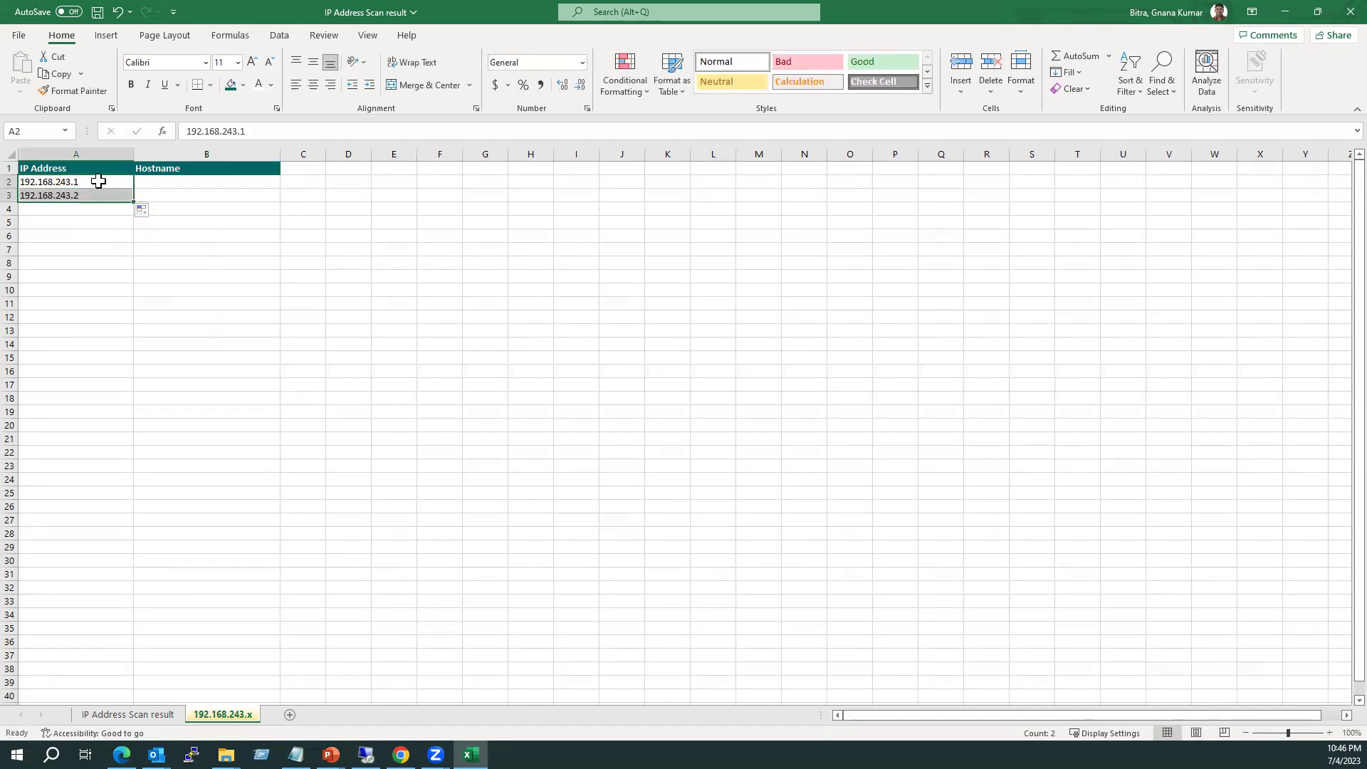
pyautogui.moveTo(134, 202); pyautogui.dragTo(100, 580)
pyautogui.moveTo(242, 553); pyautogui.dragTo(228, 578)
pyautogui.click(228, 578)
pyautogui.scroll(20, 153, 430)
pyautogui.scroll(20, 153, 430)
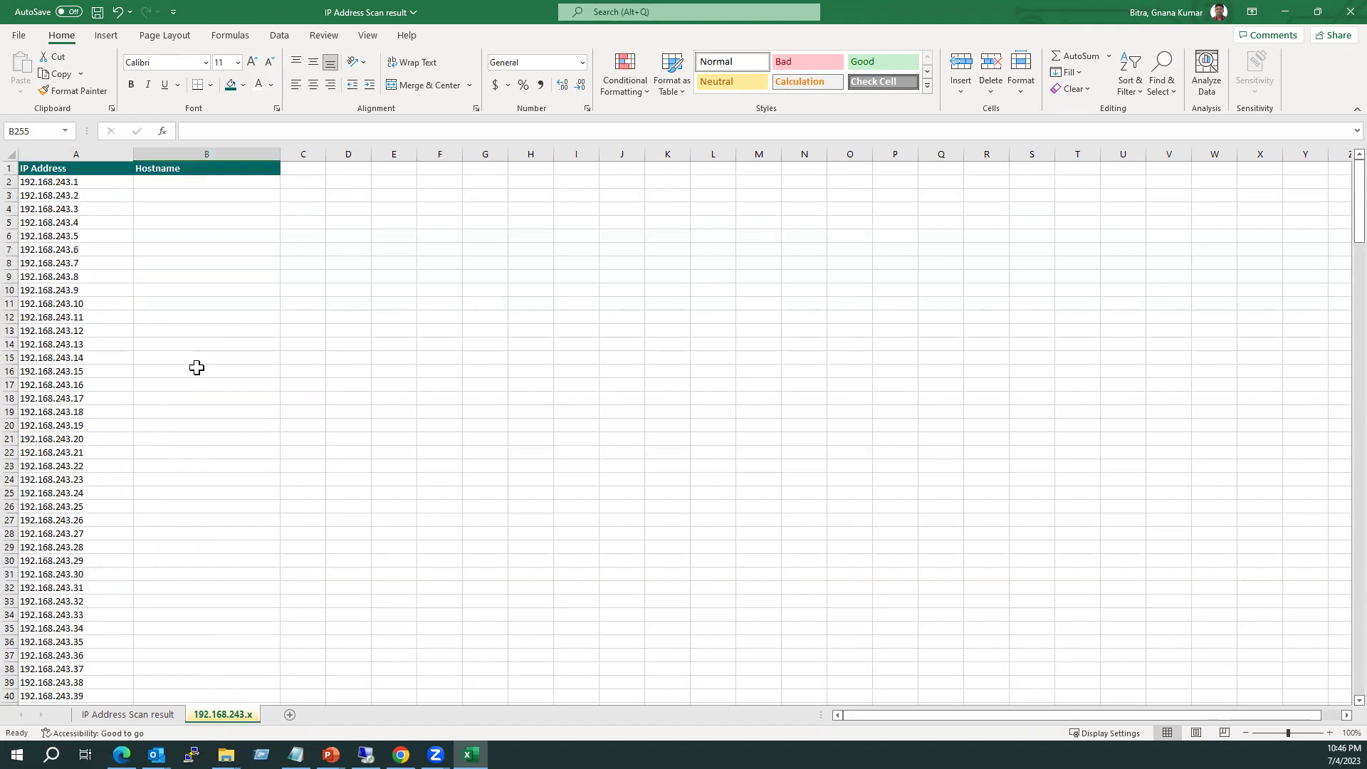
pyautogui.moveTo(165, 182); pyautogui.dragTo(202, 565)
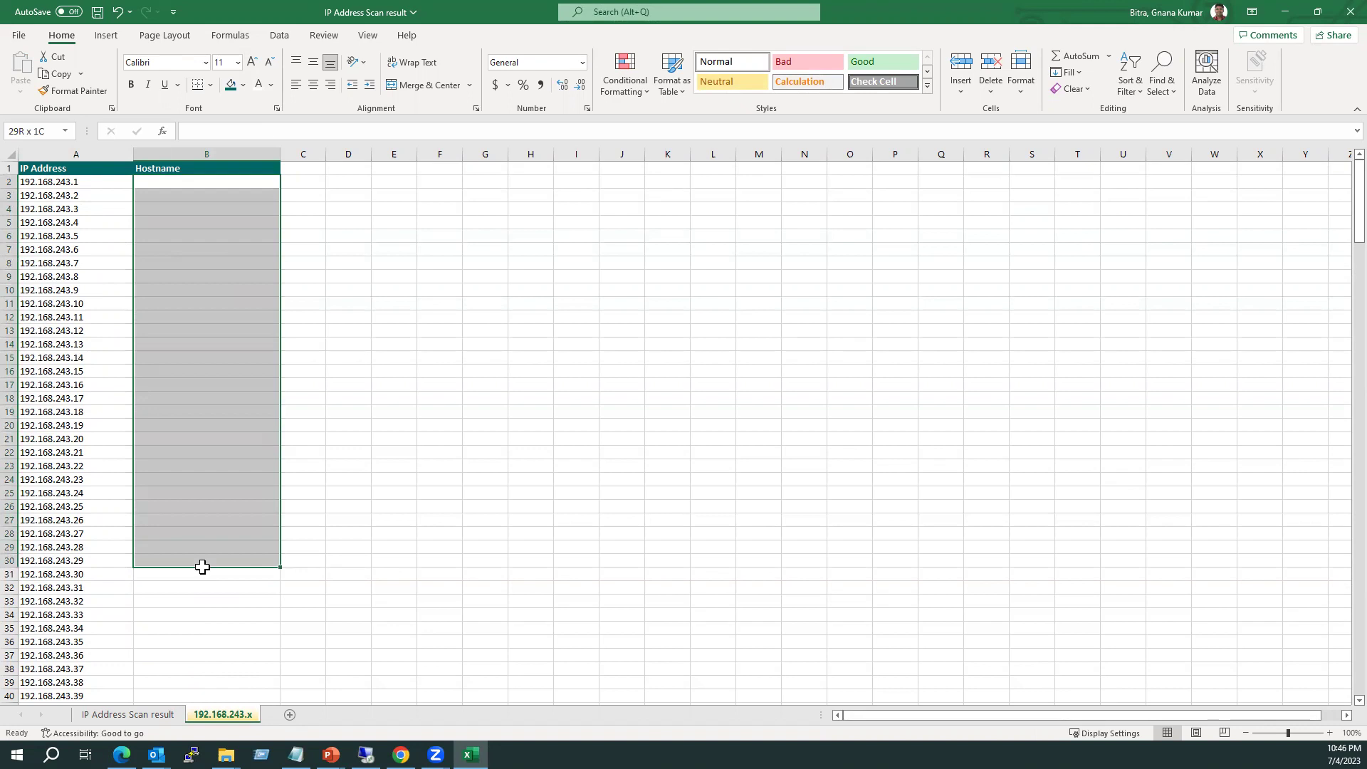
pyautogui.moveTo(189, 289); pyautogui.dragTo(198, 479)
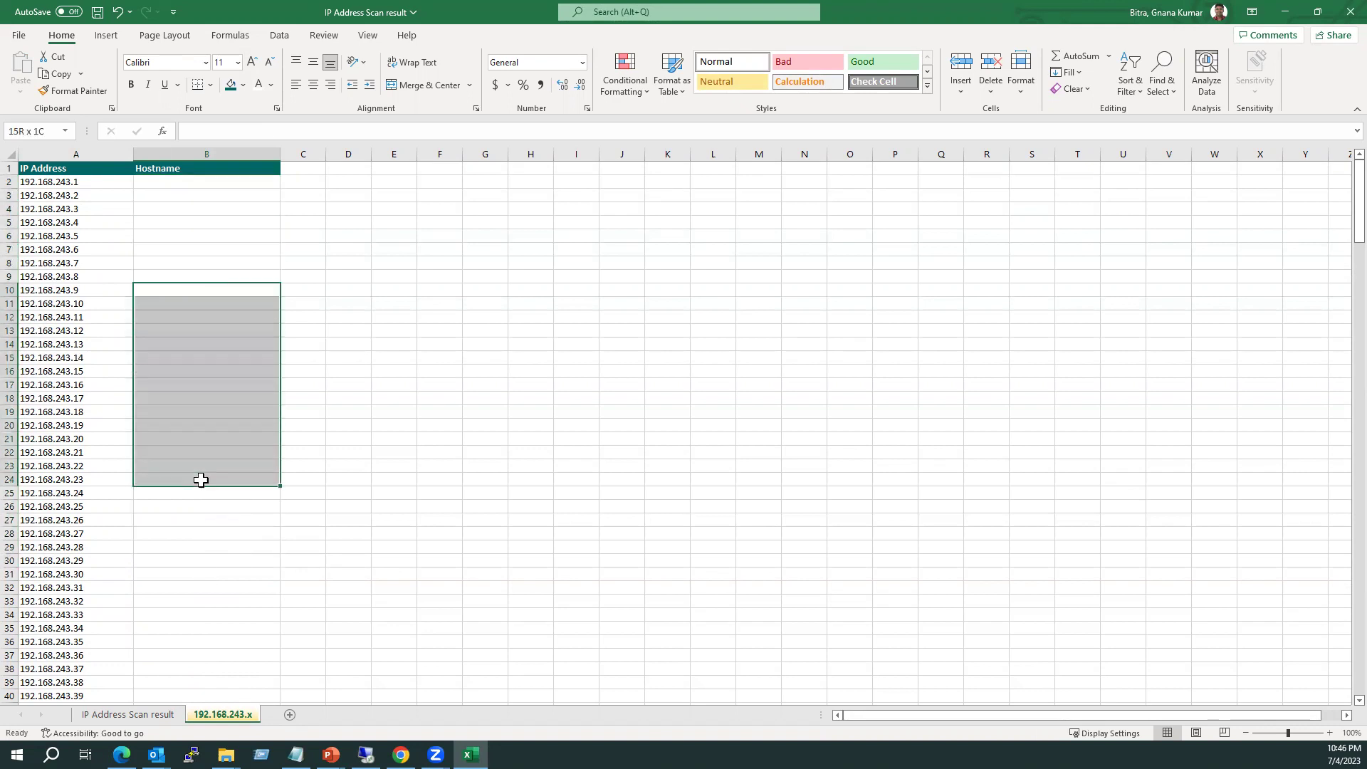
pyautogui.click(180, 186)
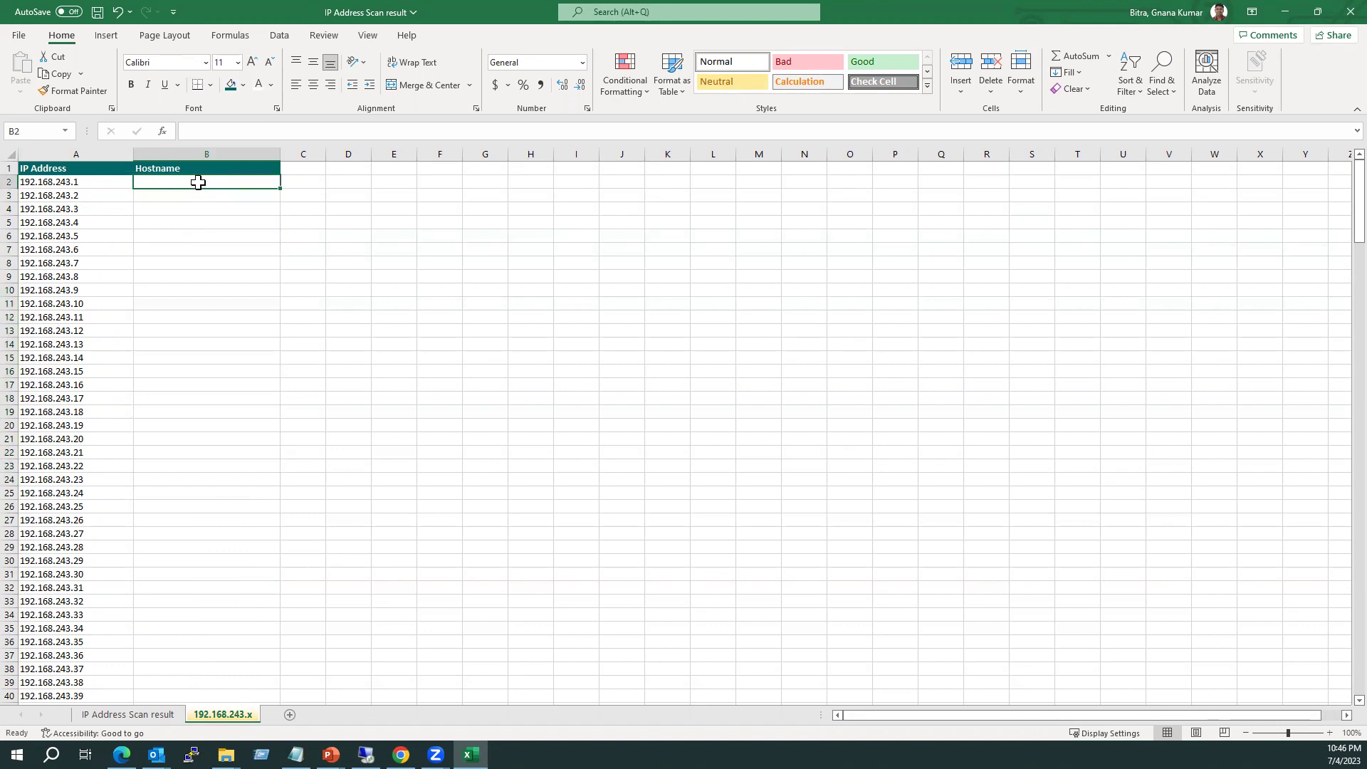
pyautogui.write('=')
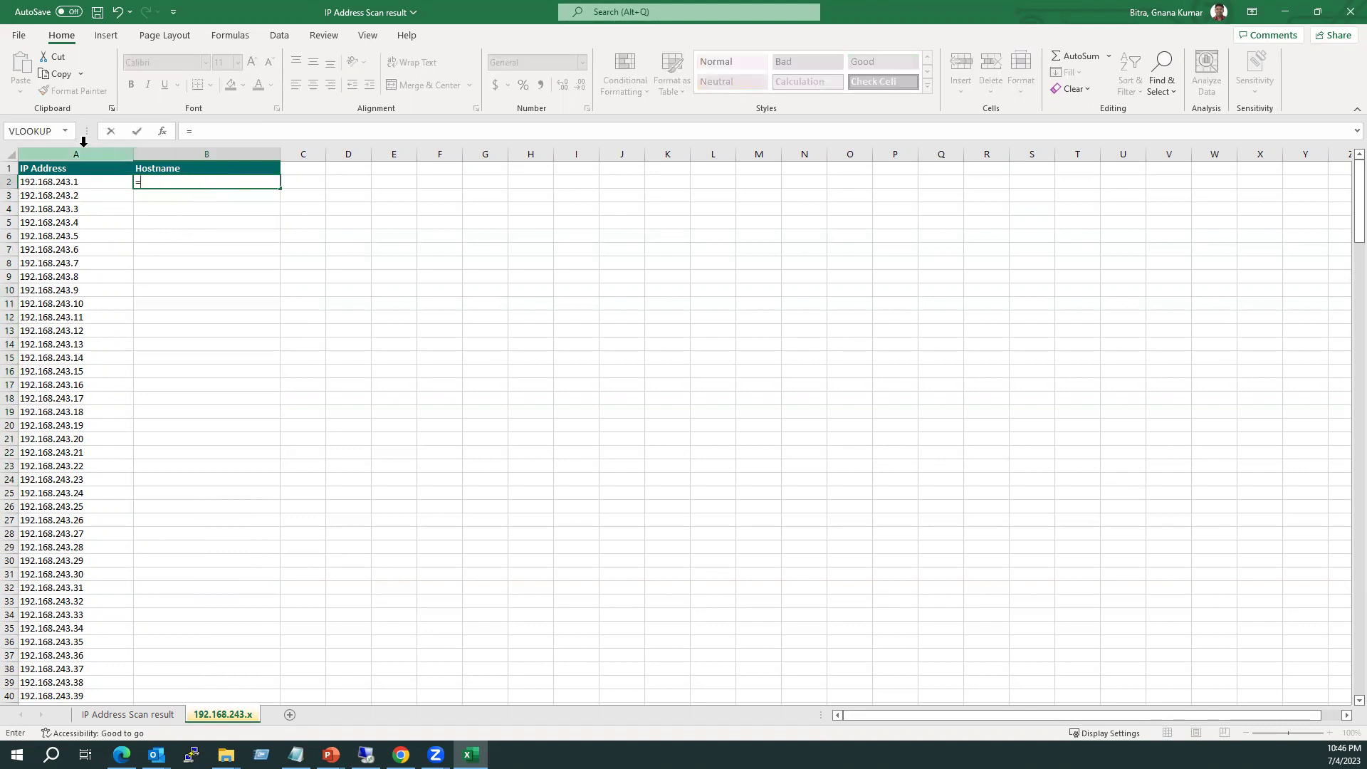
pyautogui.click(37, 128)
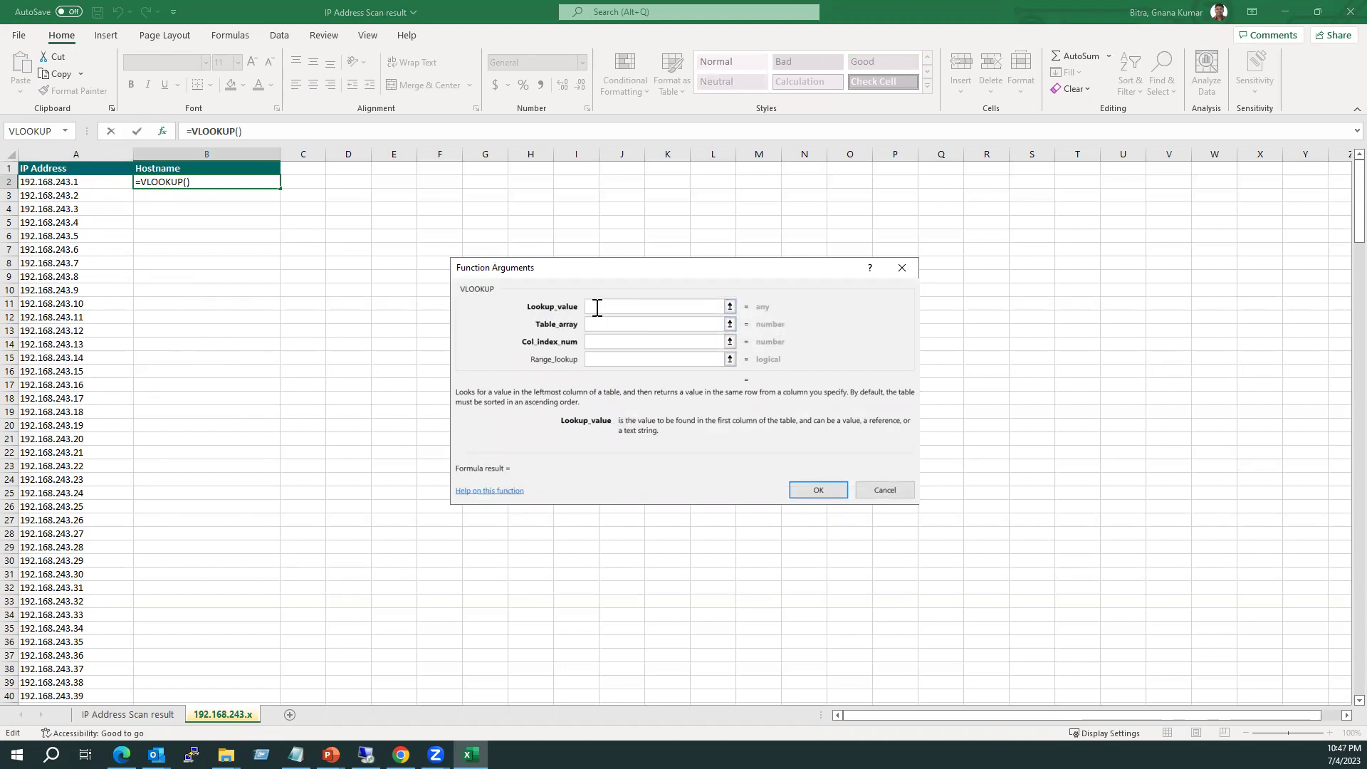
pyautogui.click(93, 152)
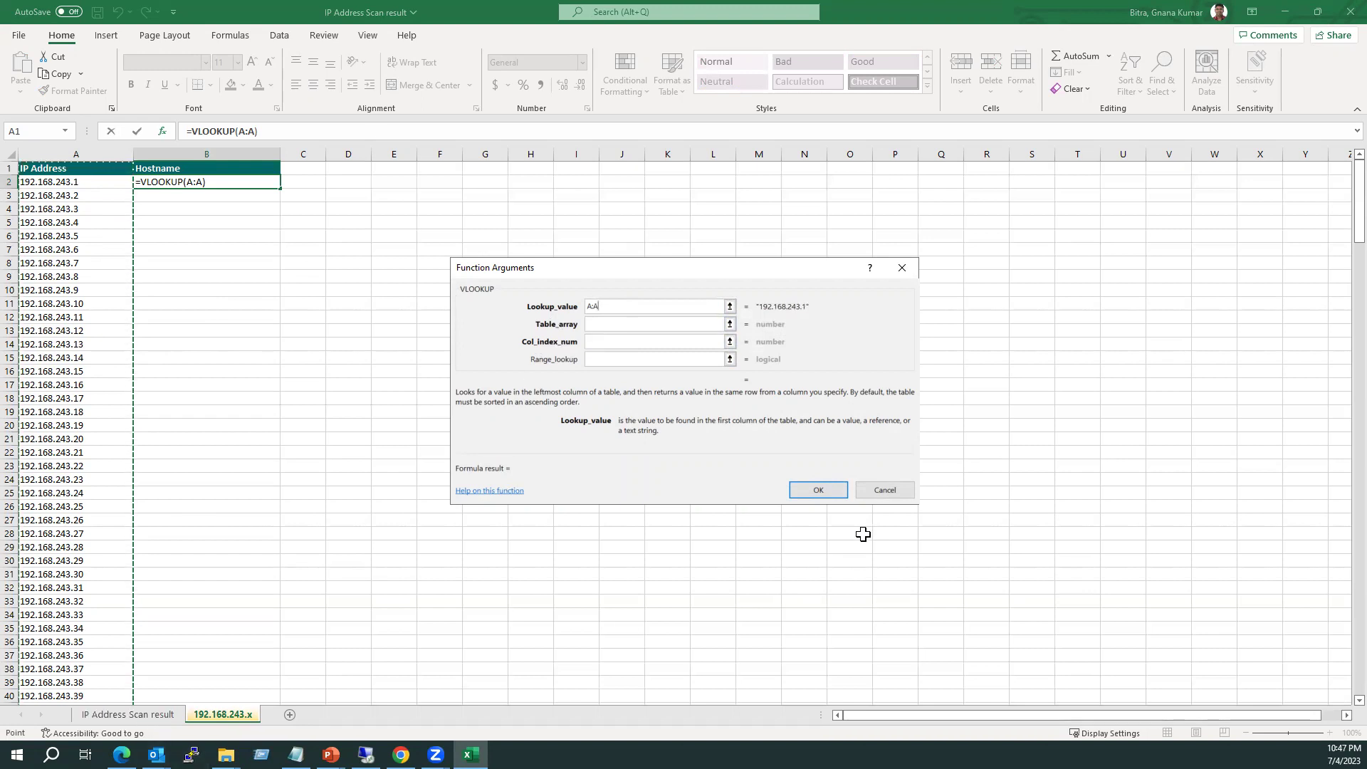
pyautogui.click(889, 491)
# On the IP Address Scan result sheet, widen the IP column and copy the Name column over the Radmin column in D.
pyautogui.click(139, 715)
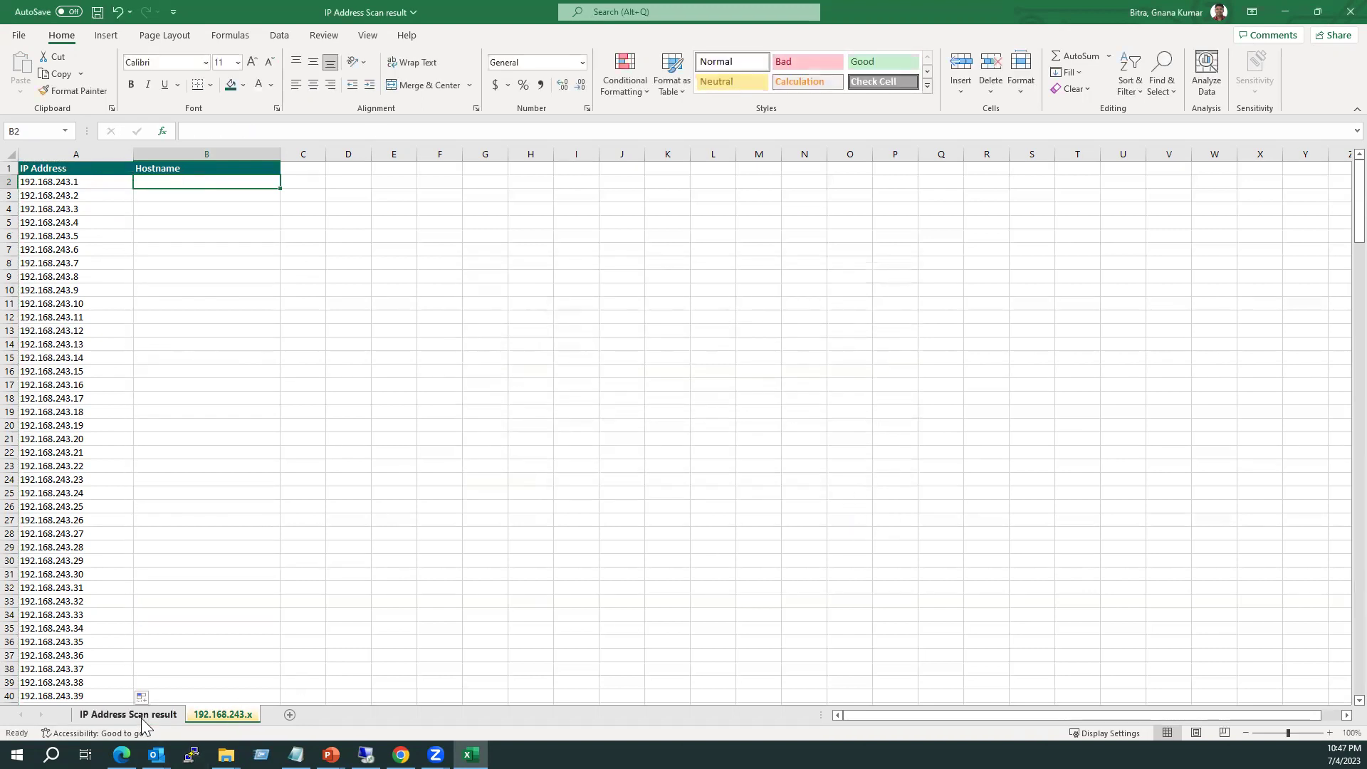
pyautogui.moveTo(328, 154); pyautogui.dragTo(352, 154)
pyautogui.click(188, 155)
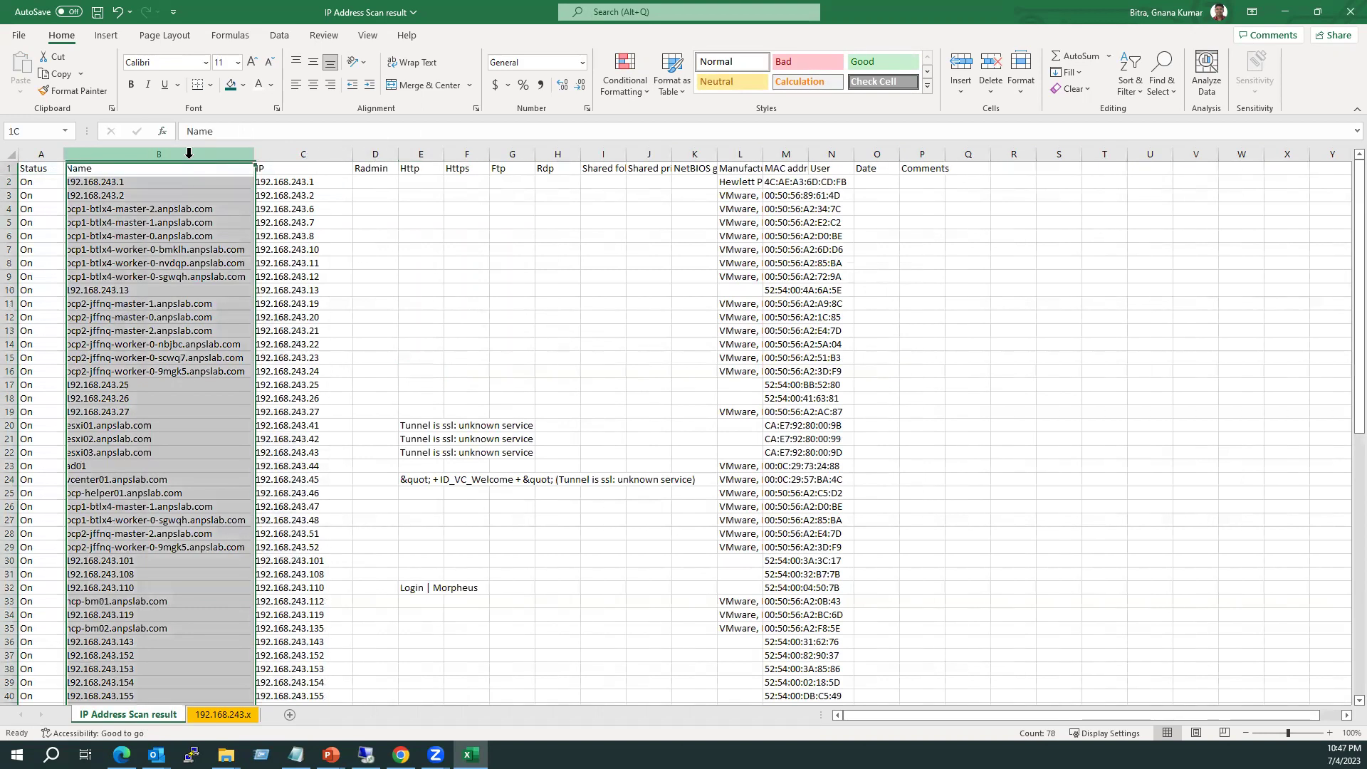
pyautogui.rightClick(189, 158)
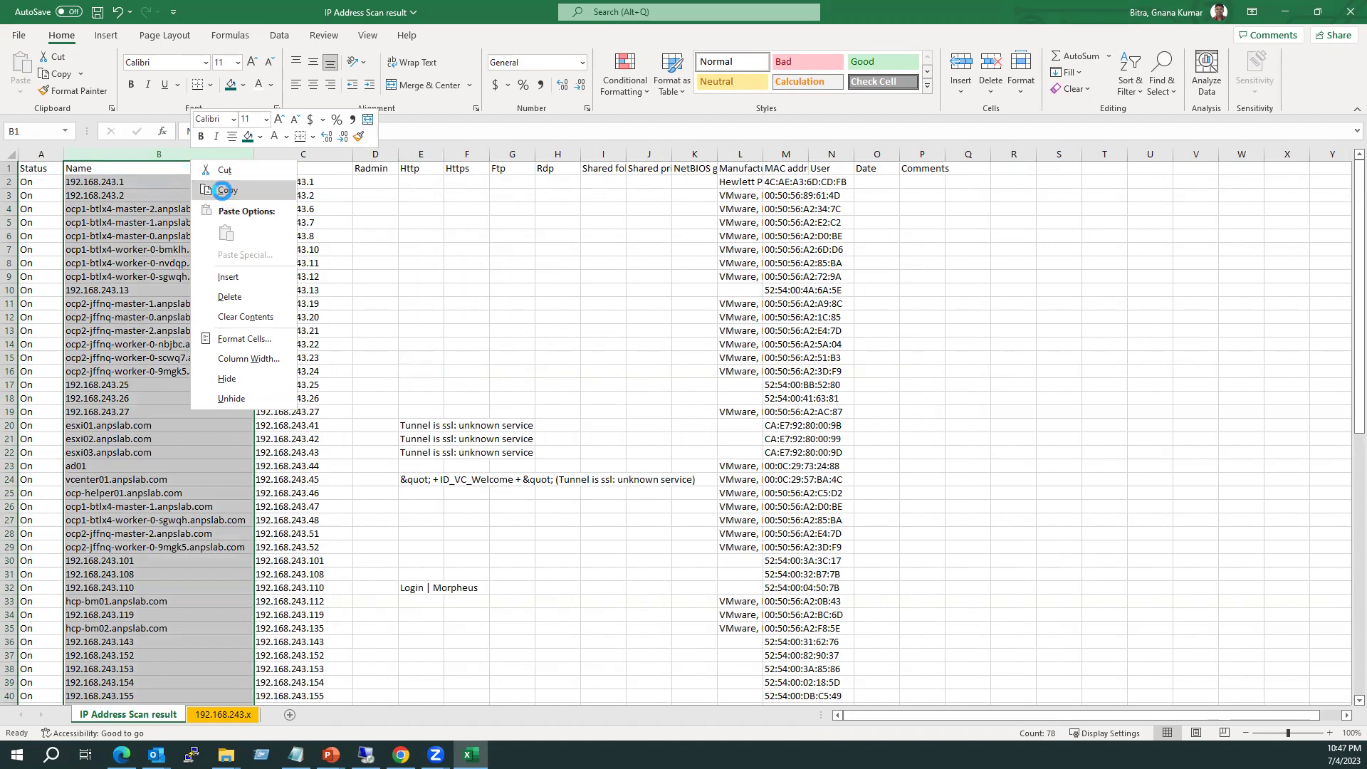
pyautogui.click(225, 191)
pyautogui.rightClick(381, 154)
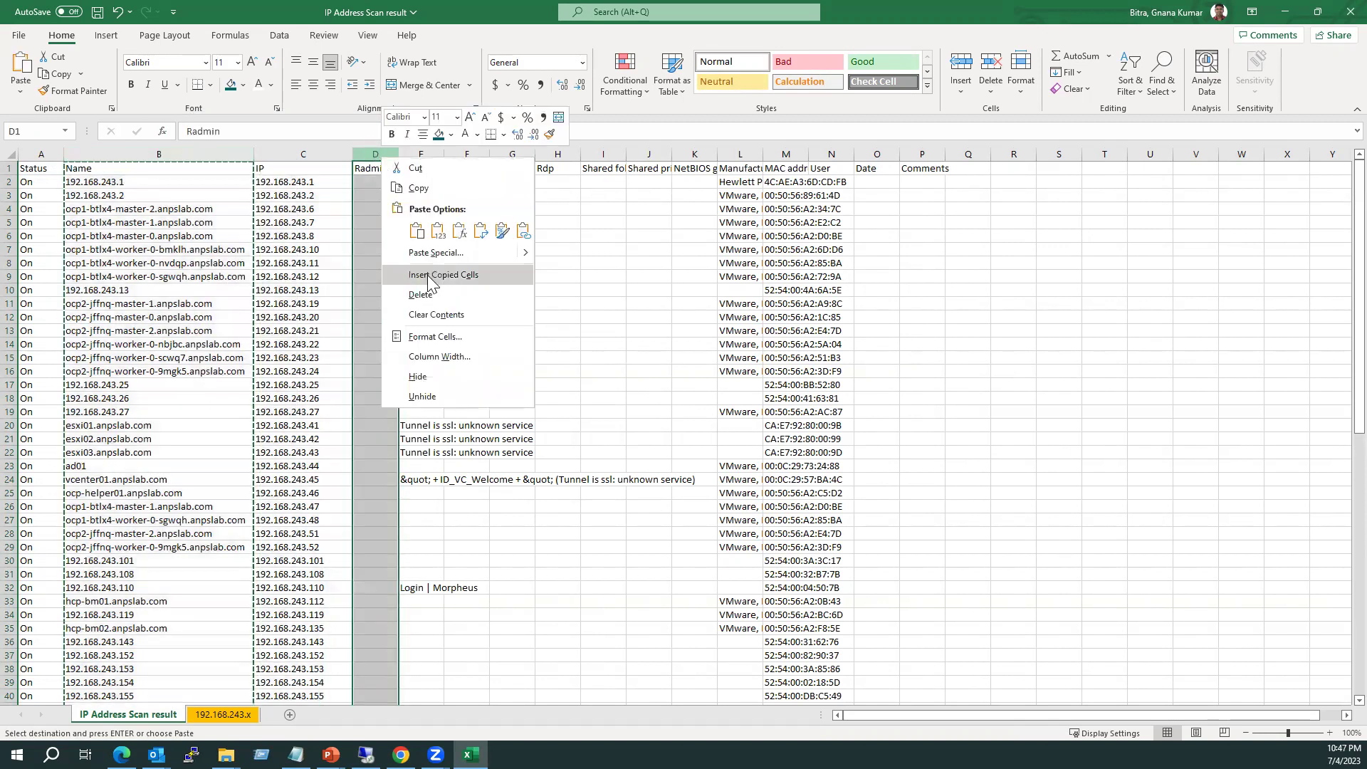
pyautogui.click(438, 230)
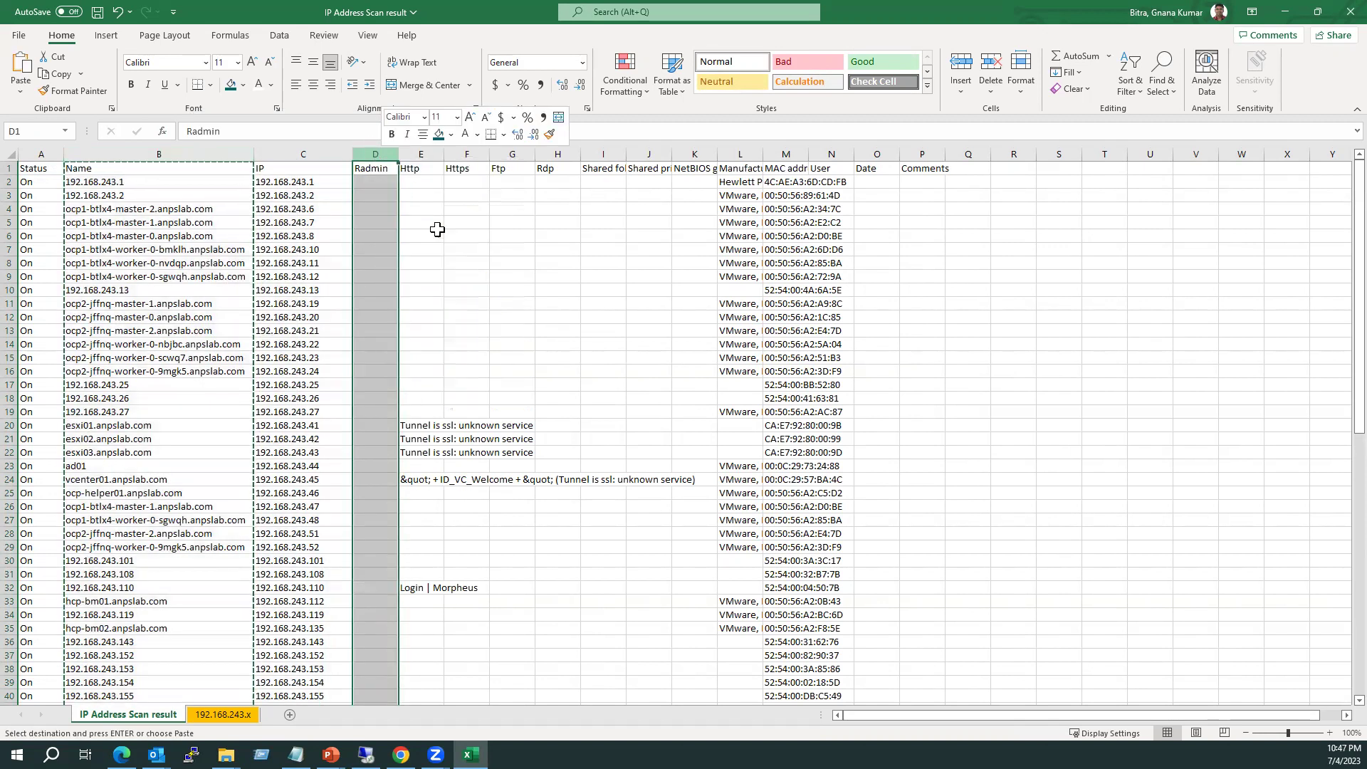
pyautogui.click(312, 193)
pyautogui.click(439, 207)
pyautogui.click(324, 149)
# Start a VLOOKUP in B2 of the 192.168.243.x sheet with lookup value A:A and table array 'IP Address Scan result'!C:D.
pyautogui.click(218, 715)
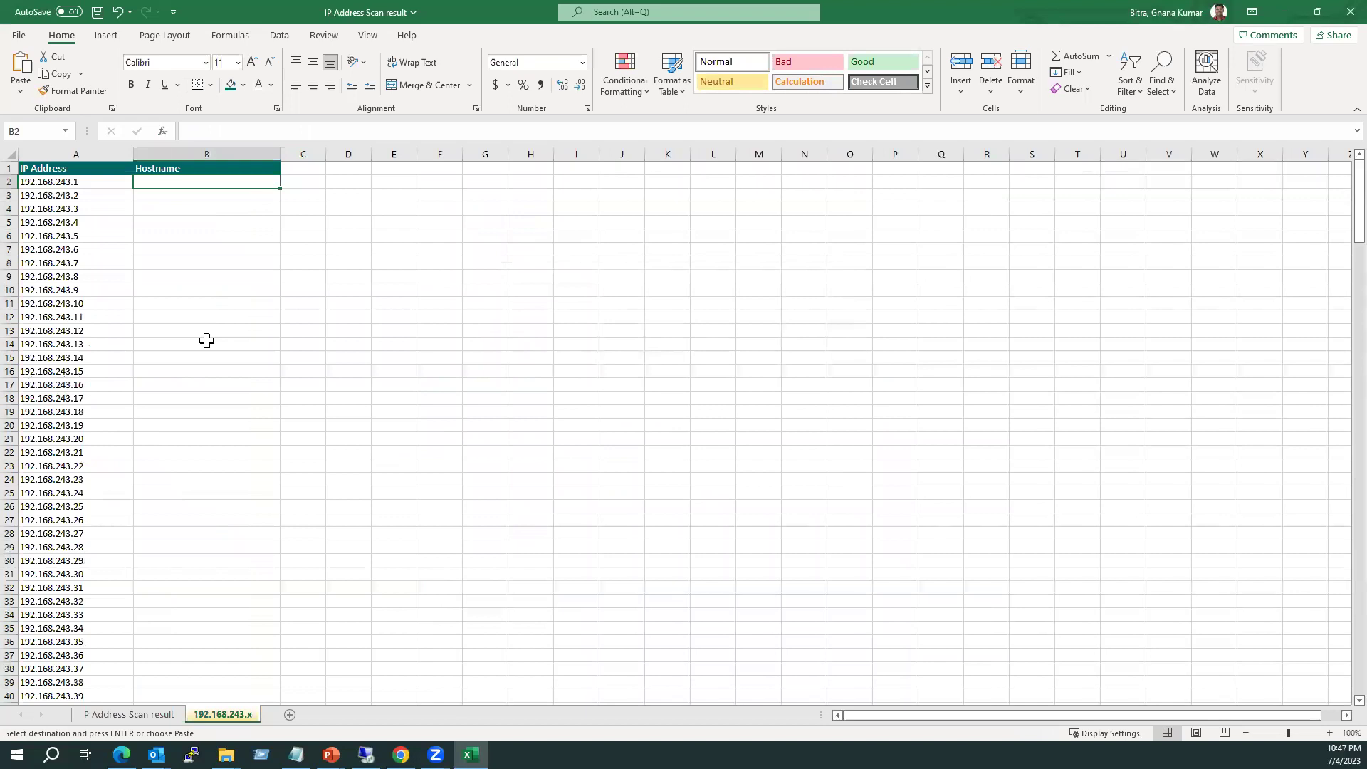
pyautogui.write('=')
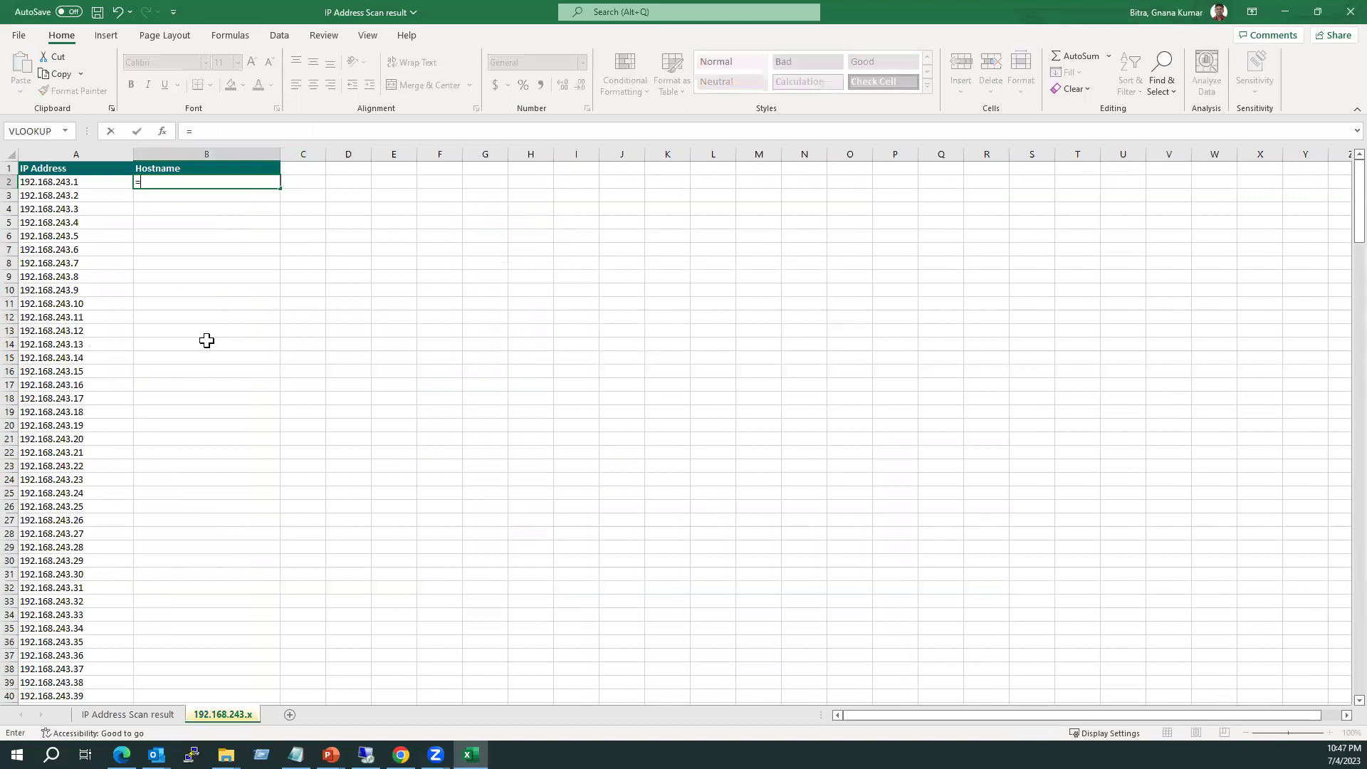
pyautogui.click(49, 135)
pyautogui.click(86, 152)
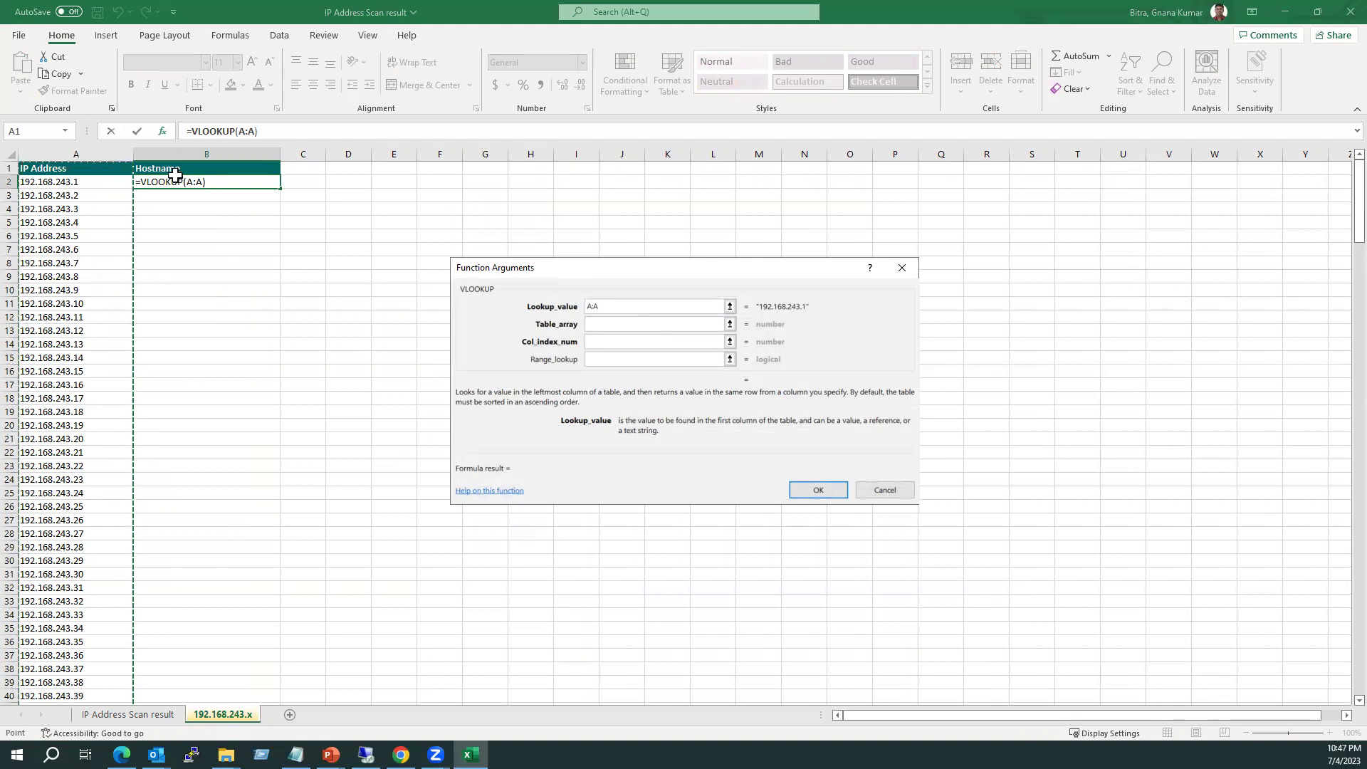
pyautogui.click(602, 325)
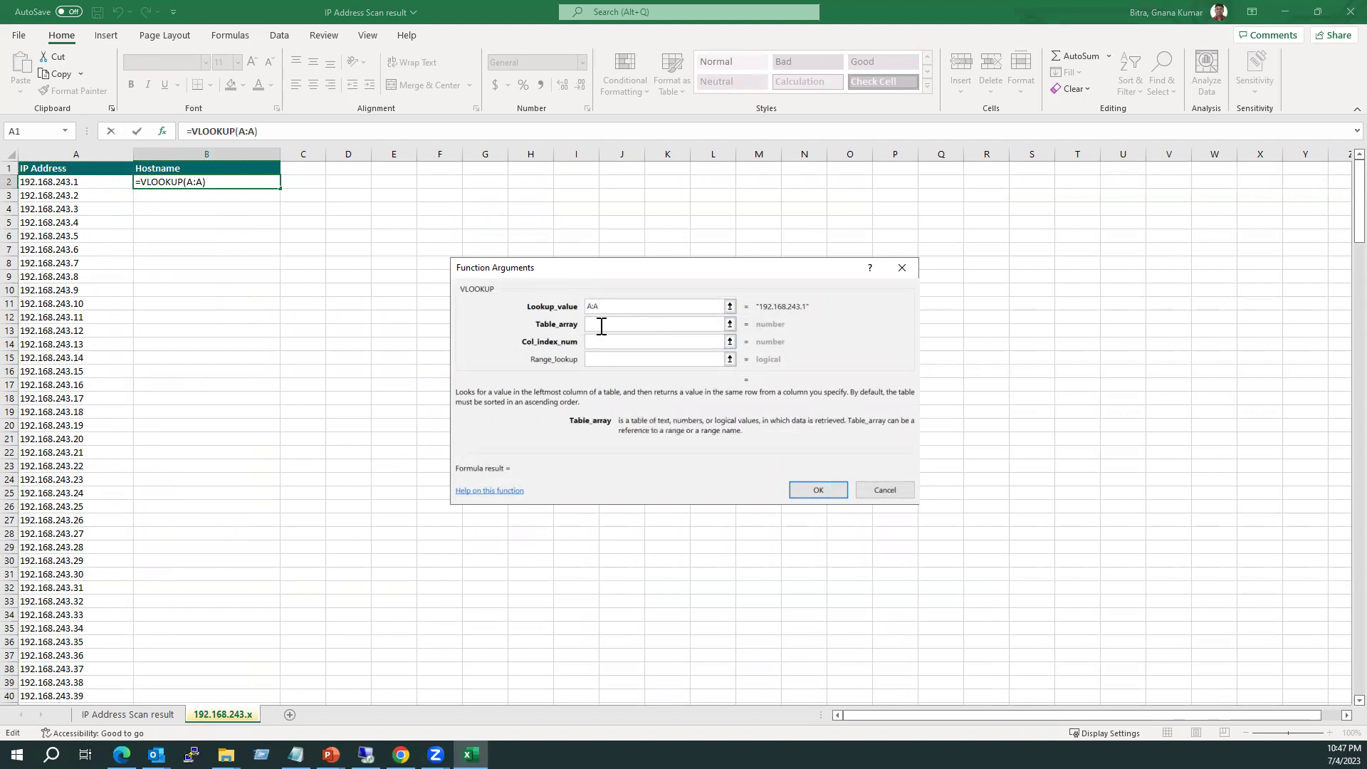
pyautogui.click(122, 714)
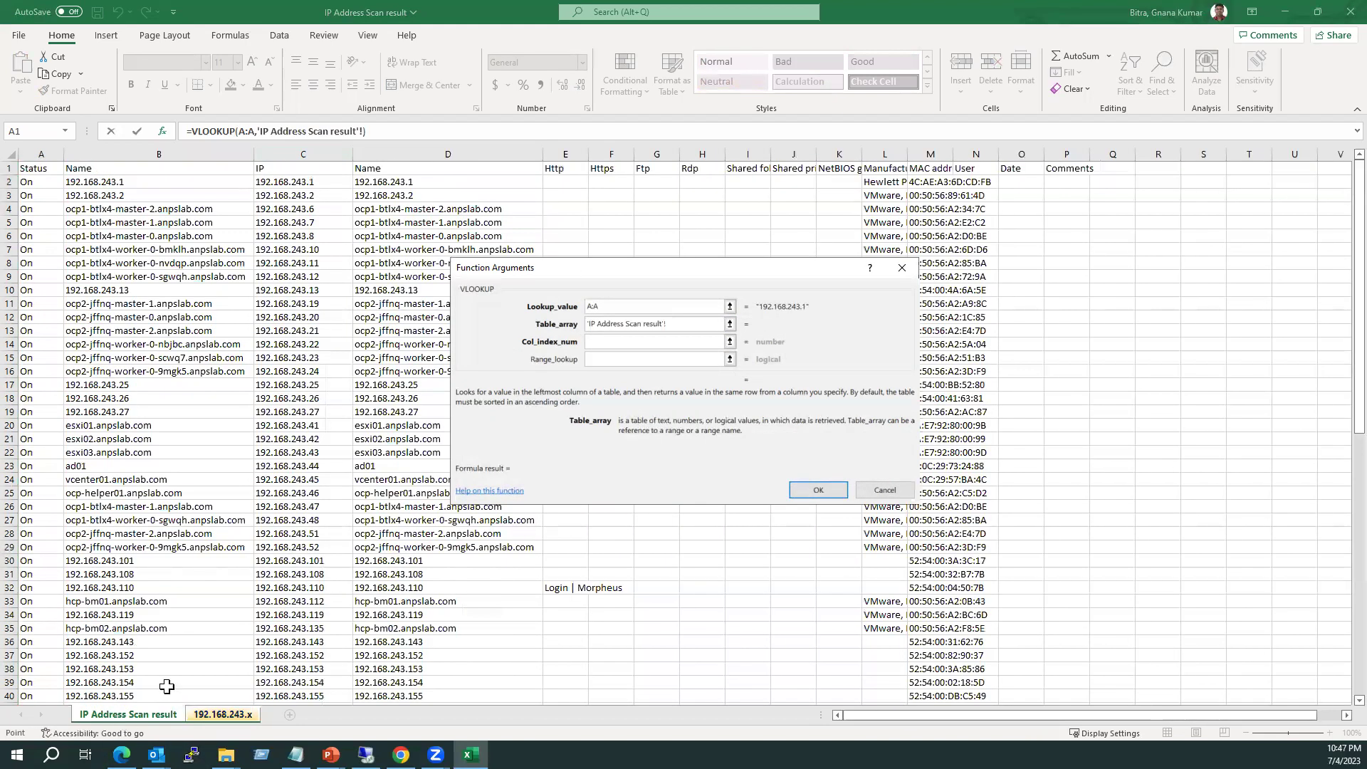
pyautogui.moveTo(305, 153); pyautogui.dragTo(415, 157)
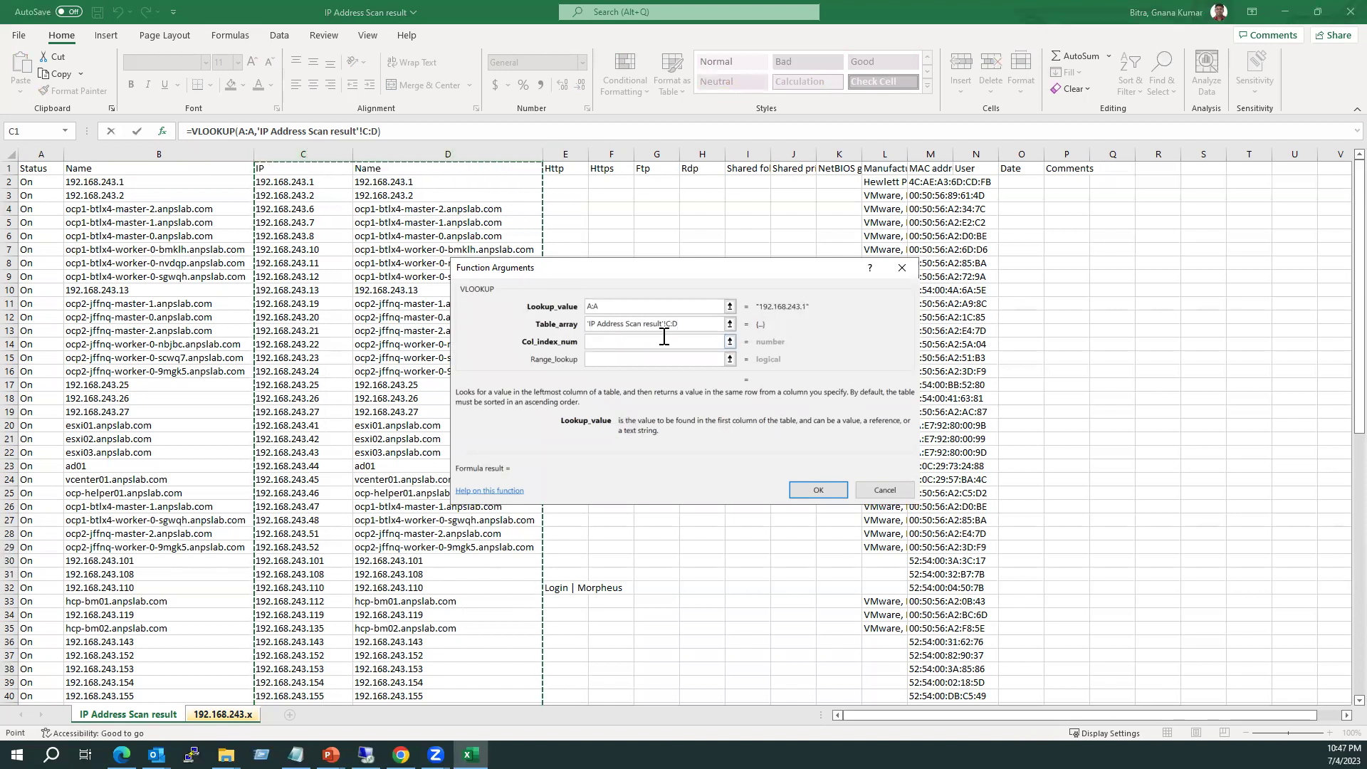
# Complete the B2 VLOOKUP with column index 2 and range lookup 0, accept the suggested @A:A formula, and fill it down through row 255.
pyautogui.click(606, 343)
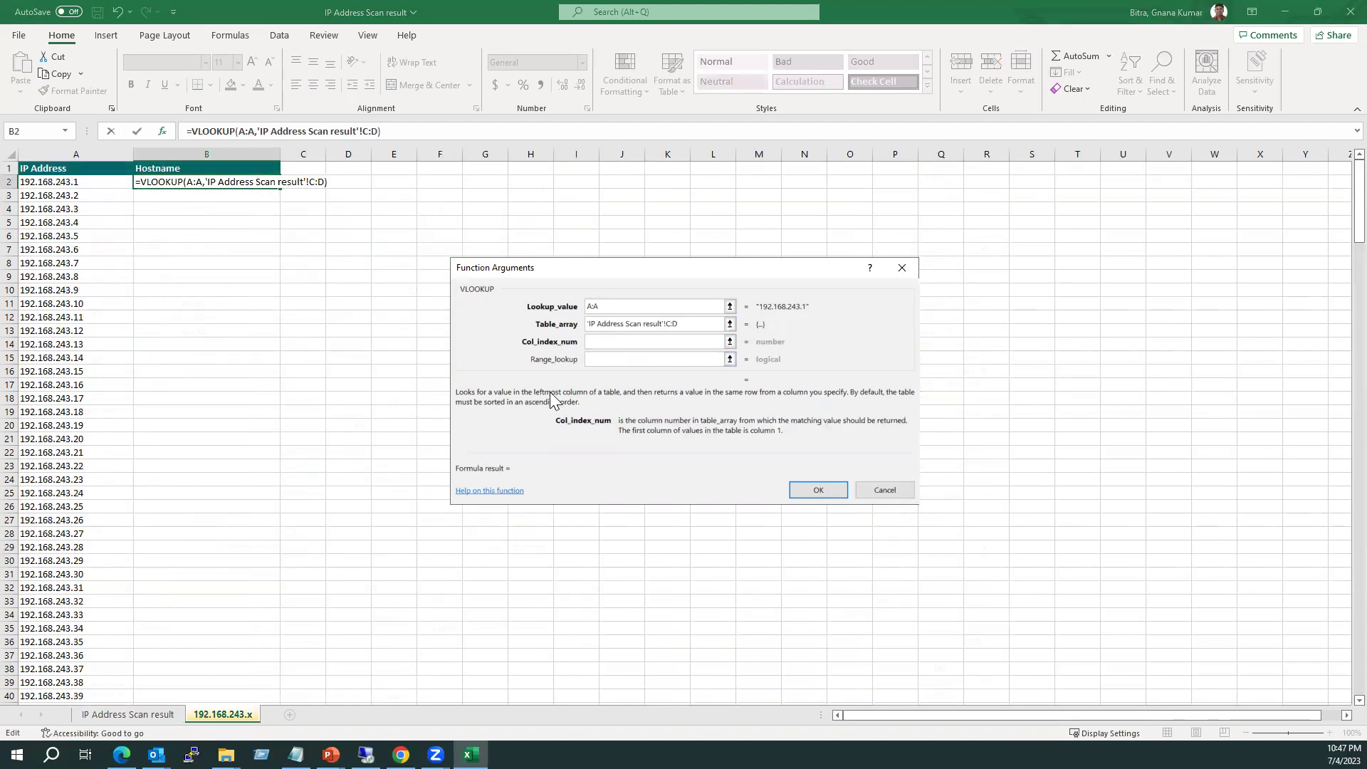
pyautogui.write('1')
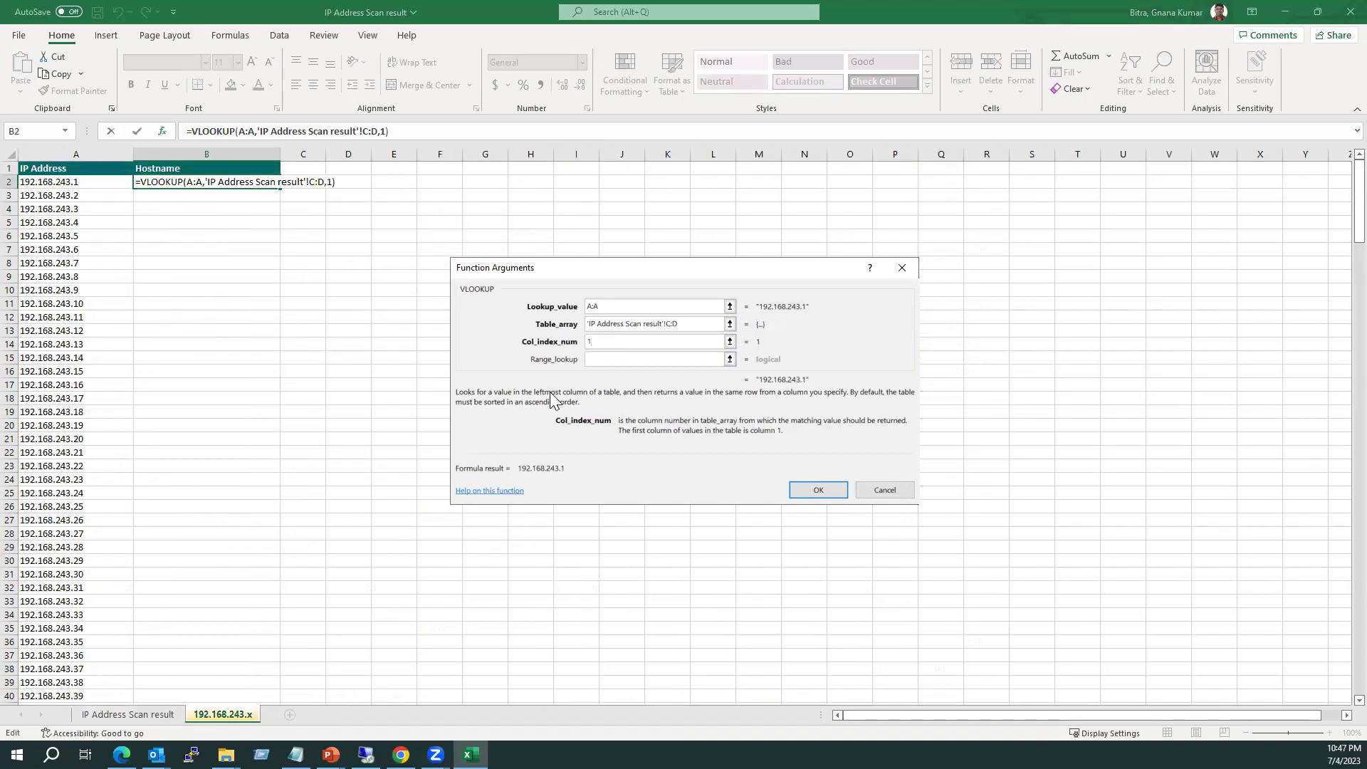
pyautogui.press('BackSpace')
pyautogui.write('2')
pyautogui.click(600, 359)
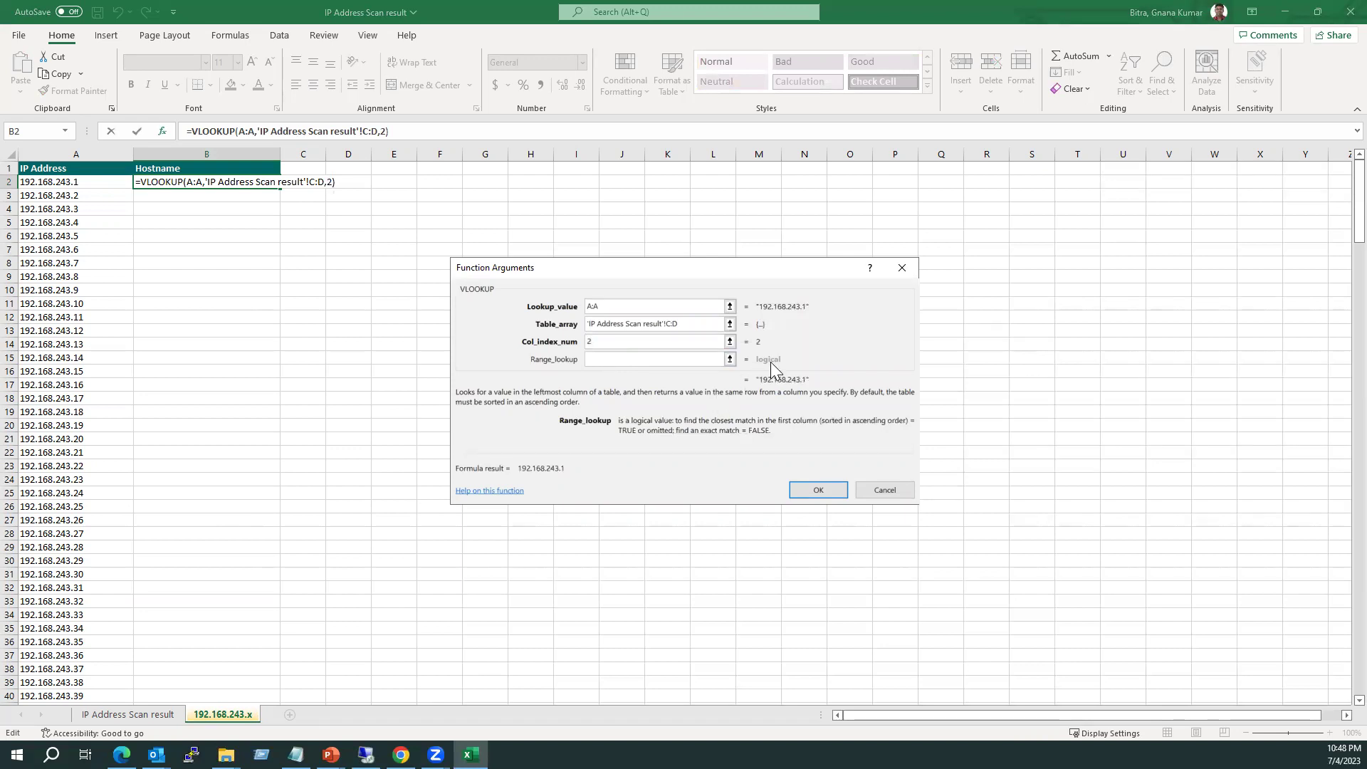
pyautogui.write('0')
pyautogui.click(819, 490)
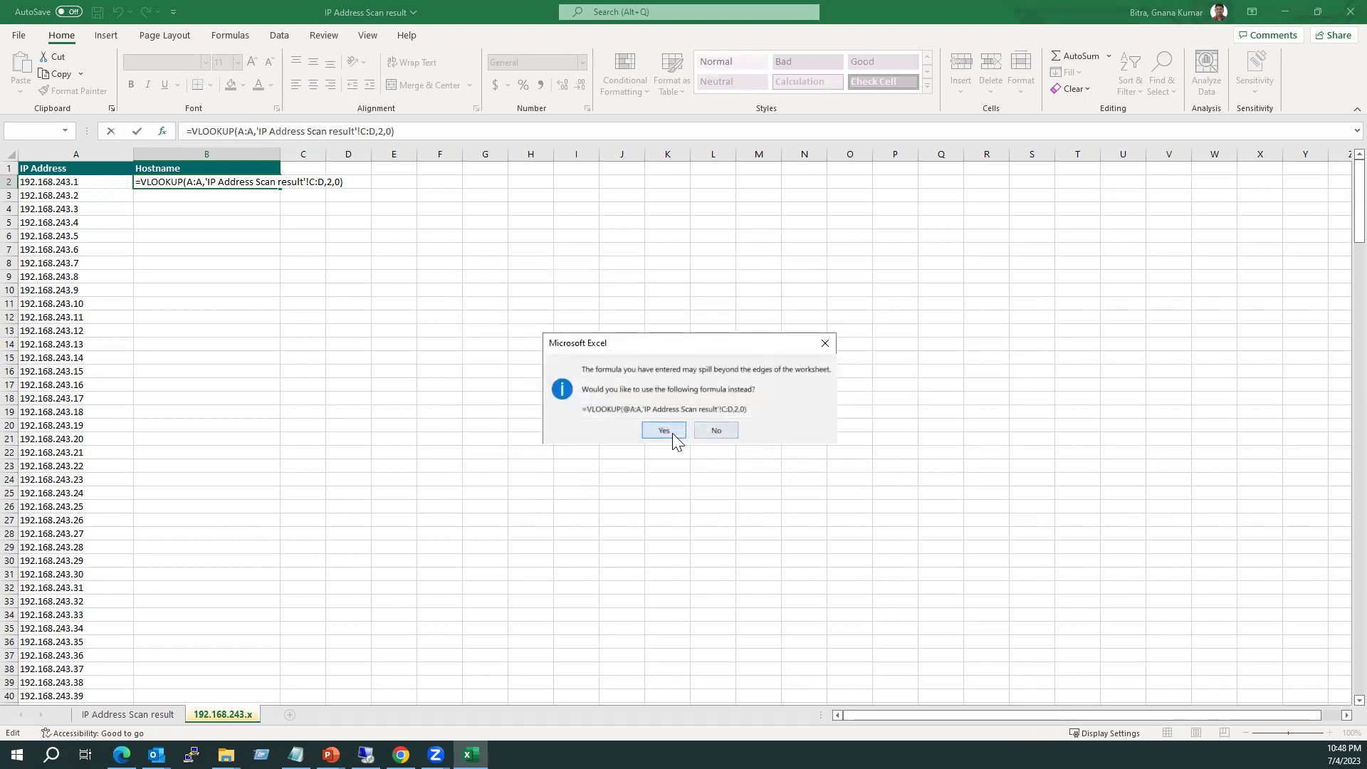
pyautogui.click(672, 433)
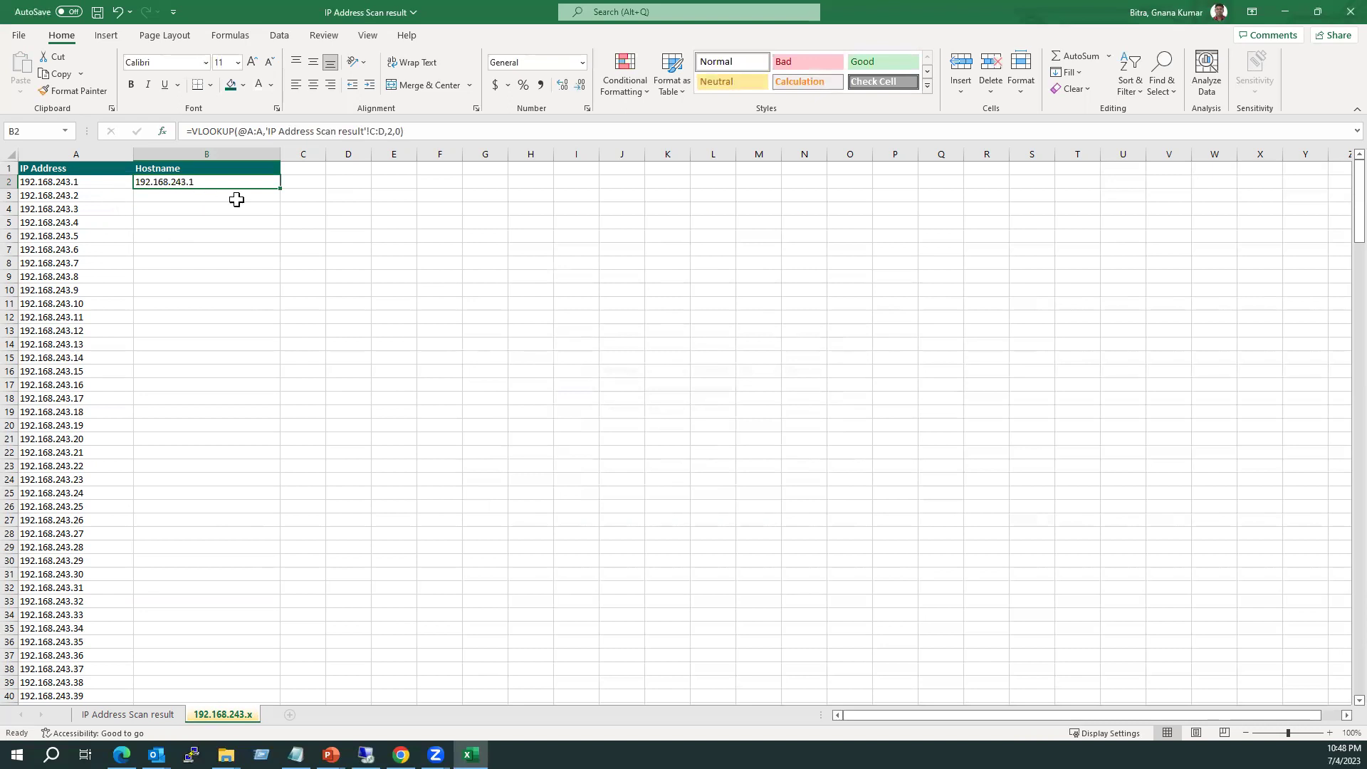
pyautogui.doubleClick(278, 190)
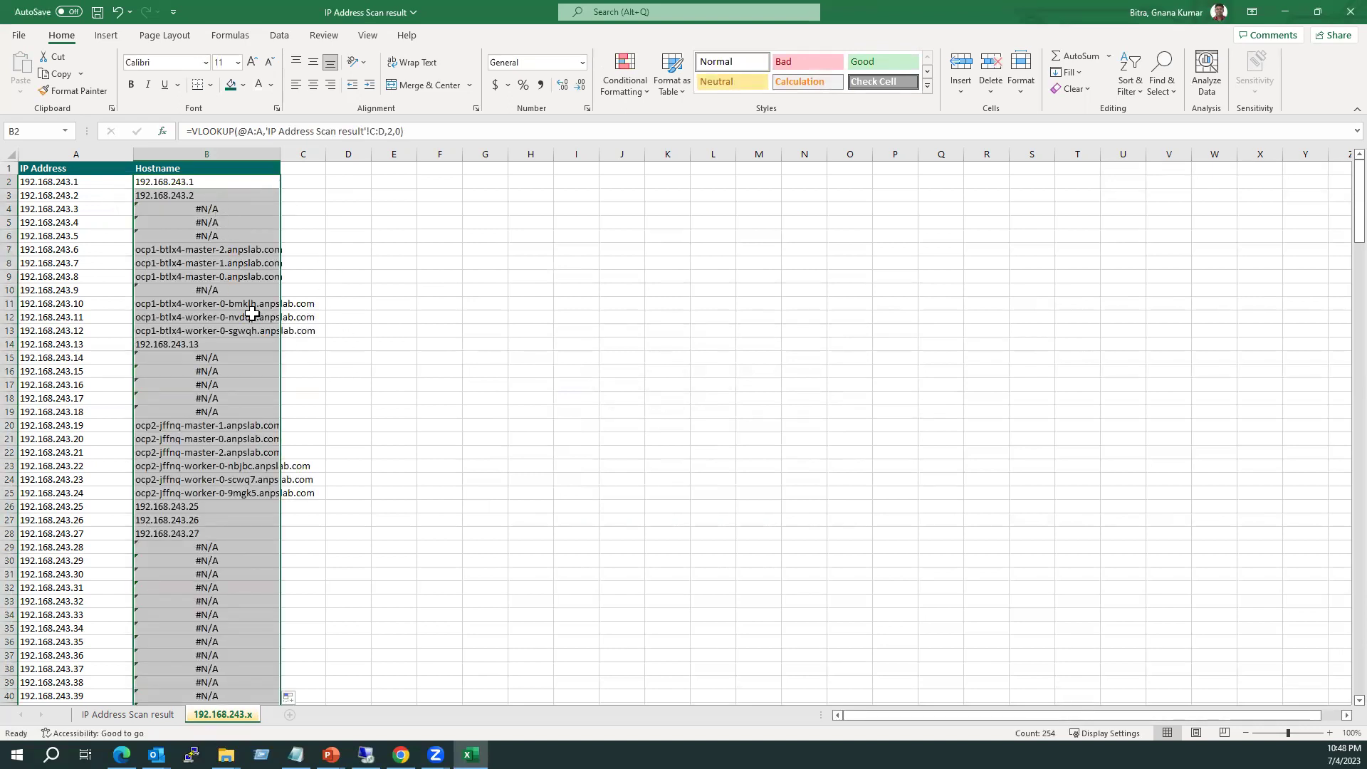
# Look through the Hostname lookup results down to the last address and check the formula behind an unmatched one.
pyautogui.scroll(-4, 263, 430)
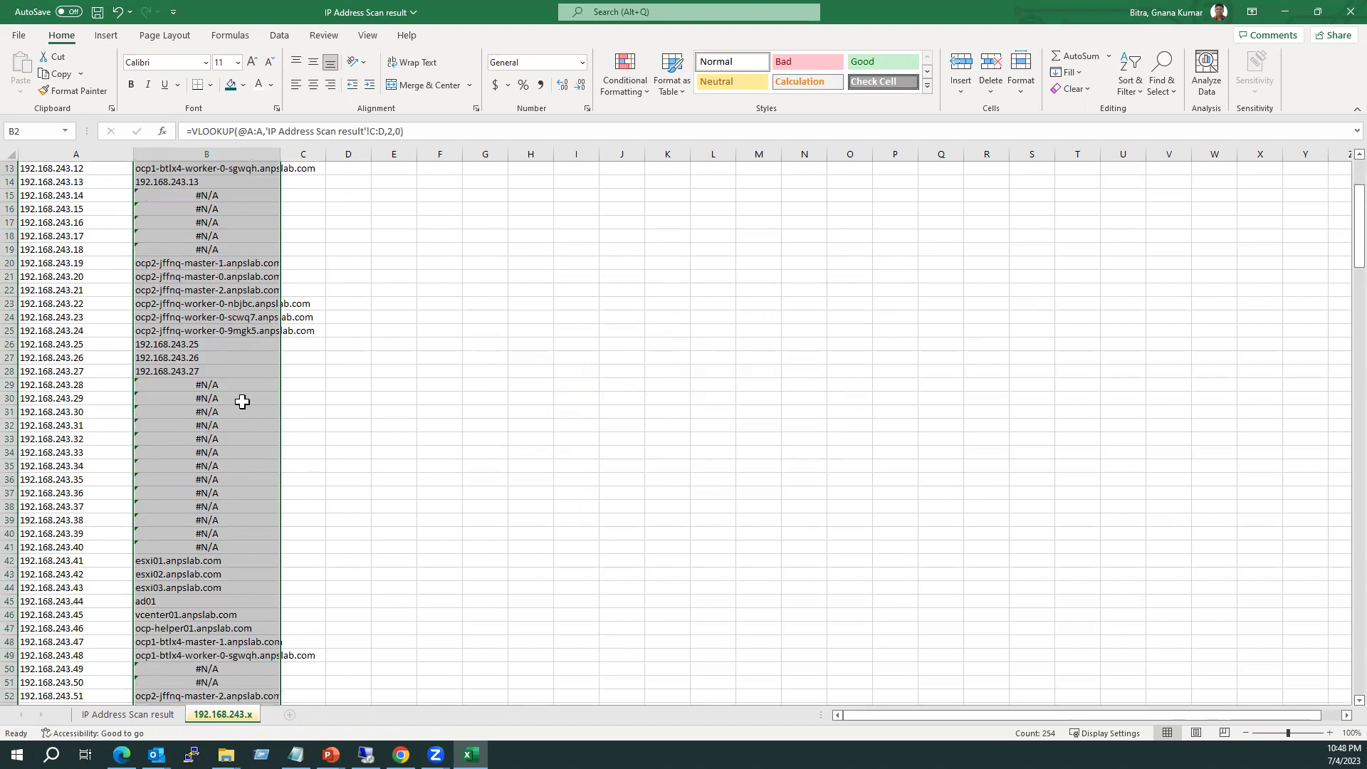
pyautogui.scroll(-3, 242, 401)
pyautogui.scroll(-10, 228, 285)
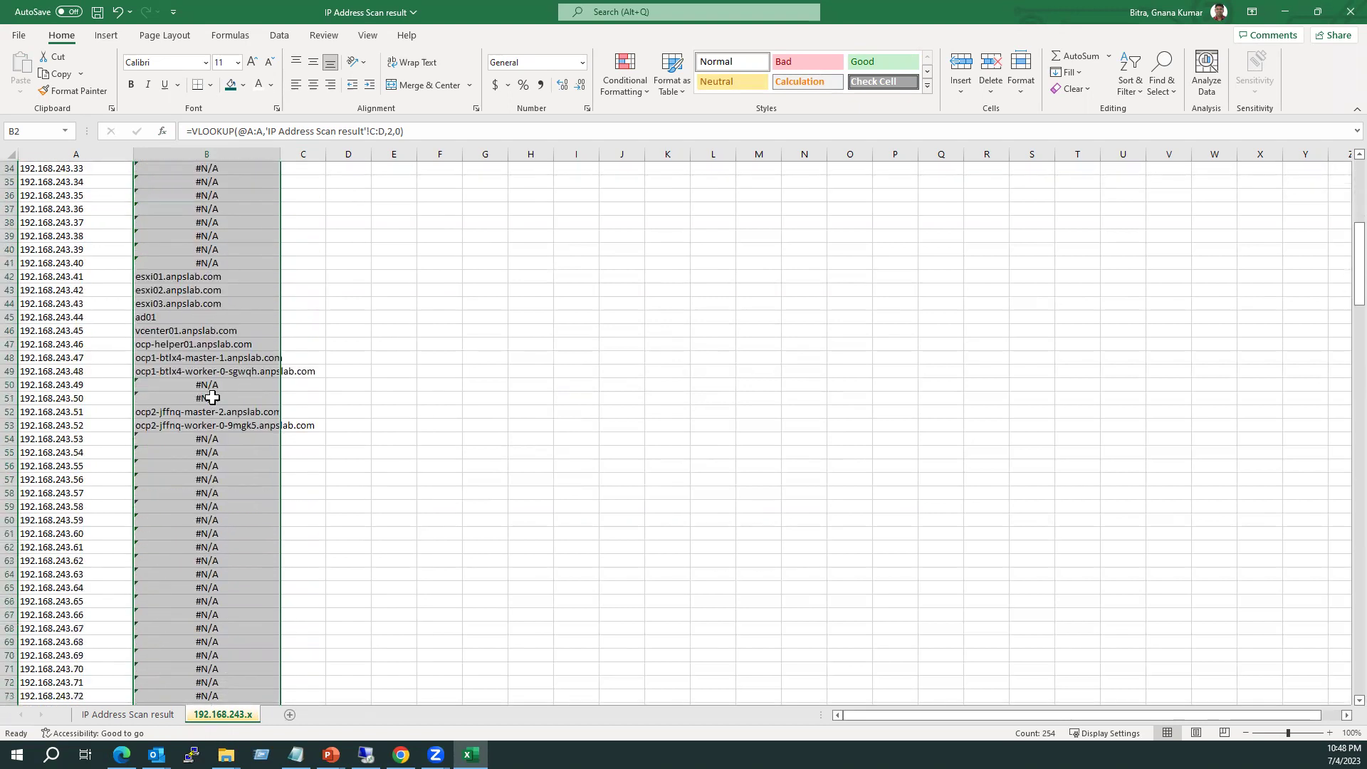
pyautogui.scroll(-20, 206, 543)
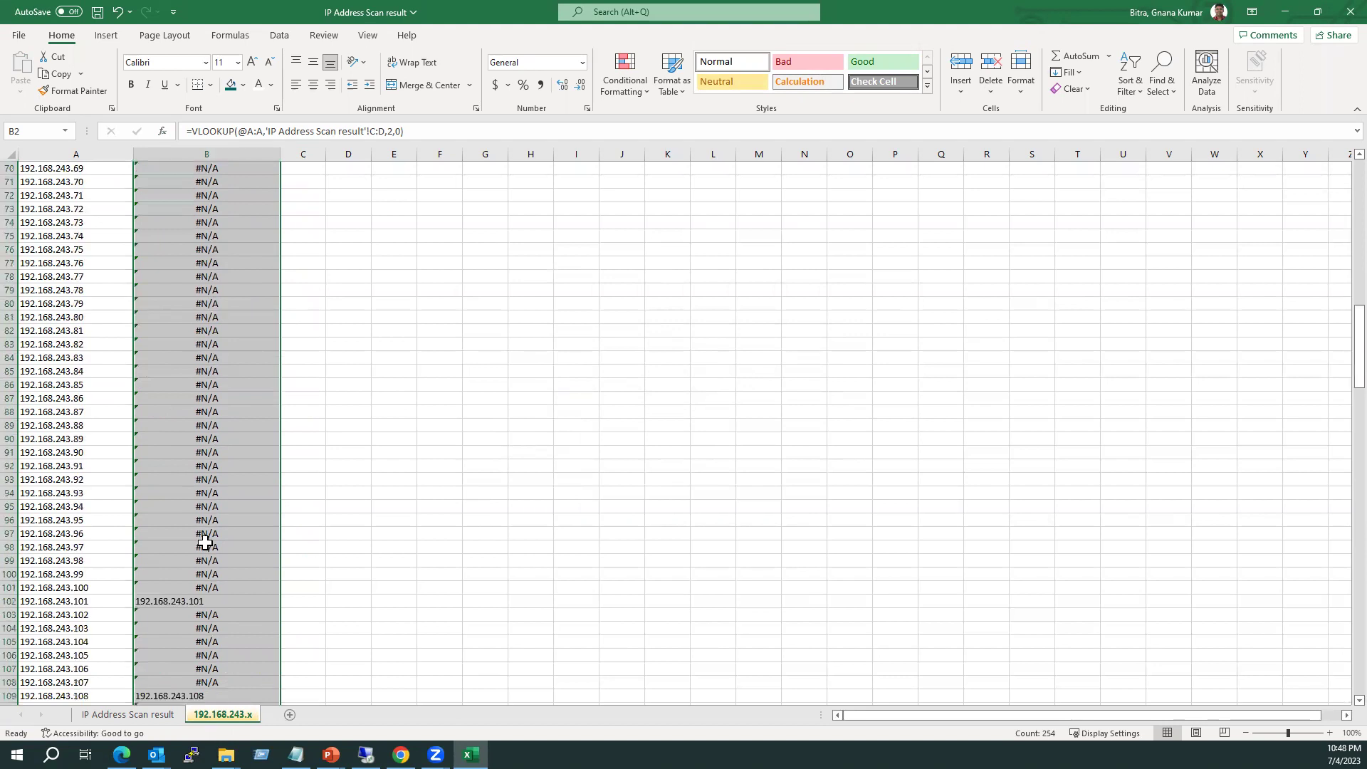
pyautogui.scroll(-20, 205, 544)
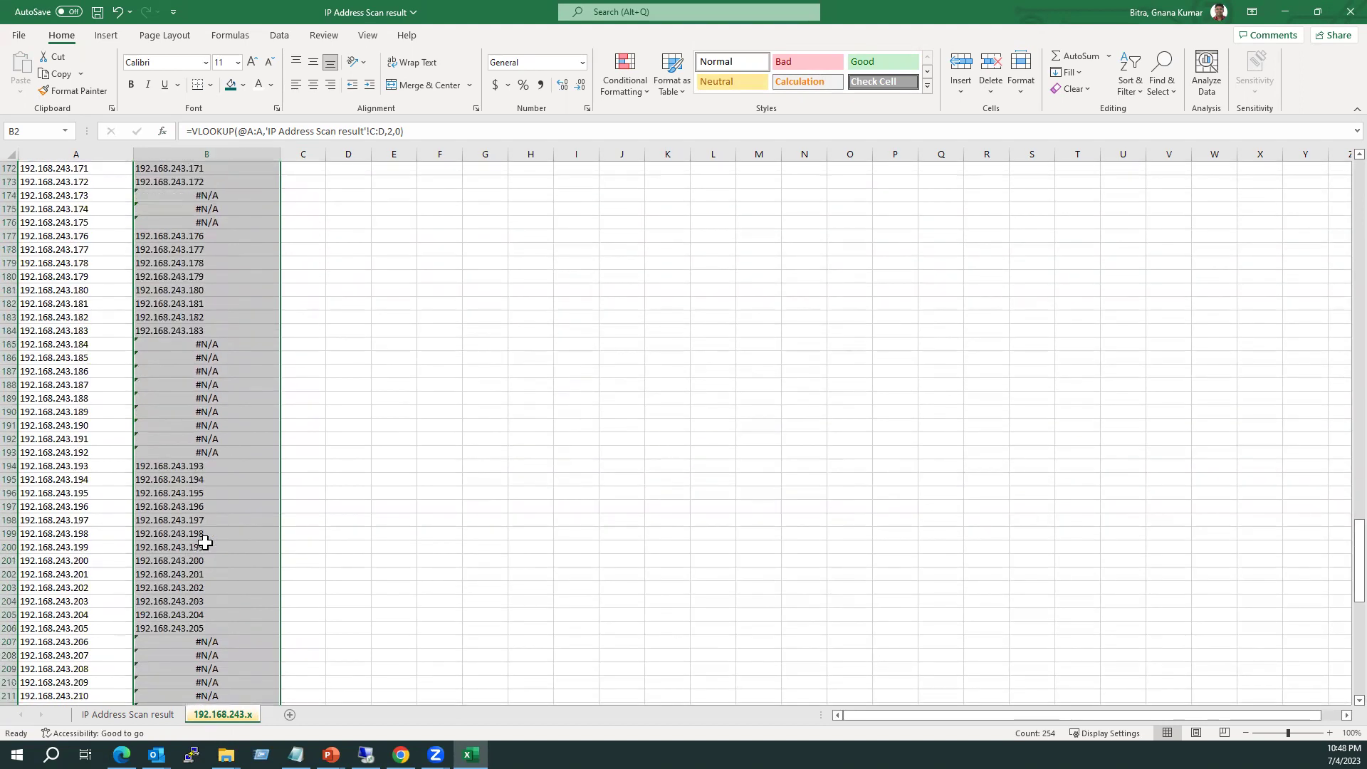
pyautogui.scroll(-6, 206, 544)
pyautogui.scroll(14, 205, 534)
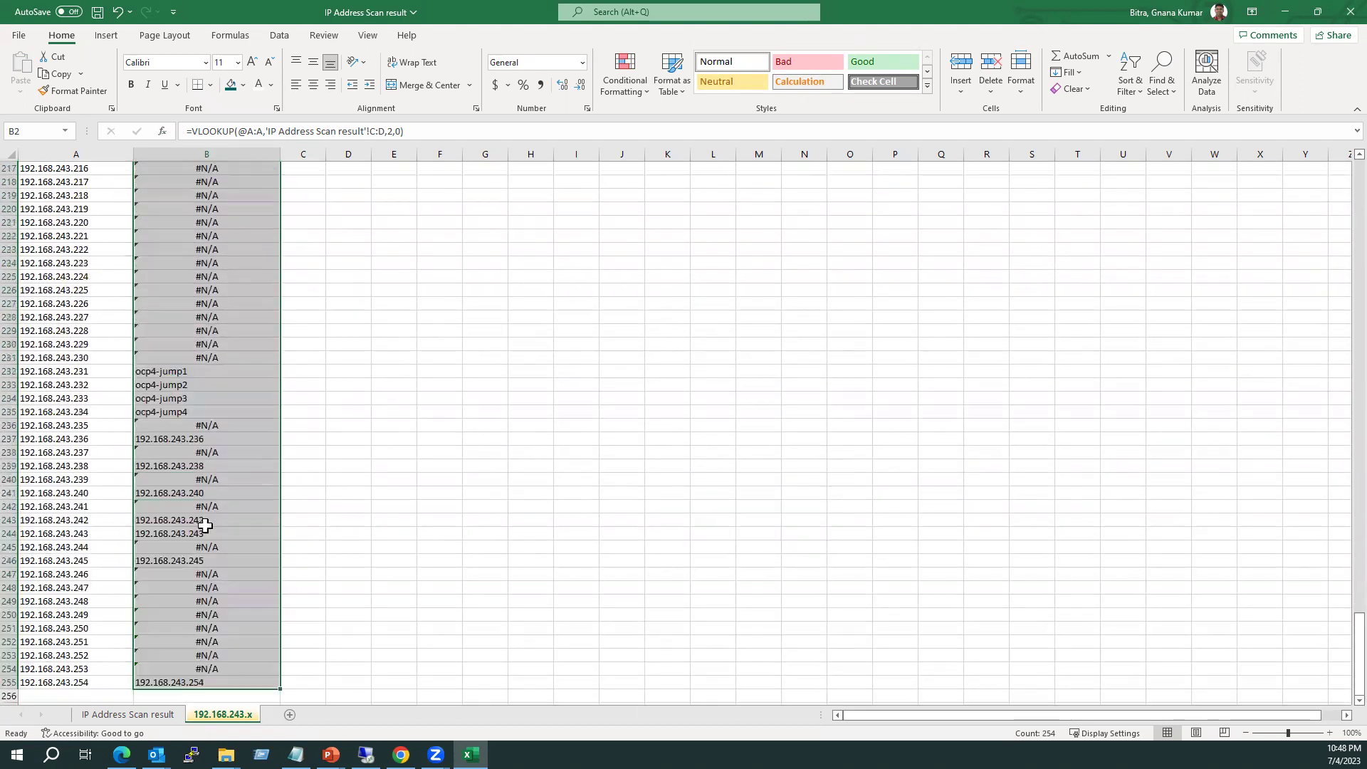
pyautogui.scroll(1, 232, 496)
pyautogui.click(434, 464)
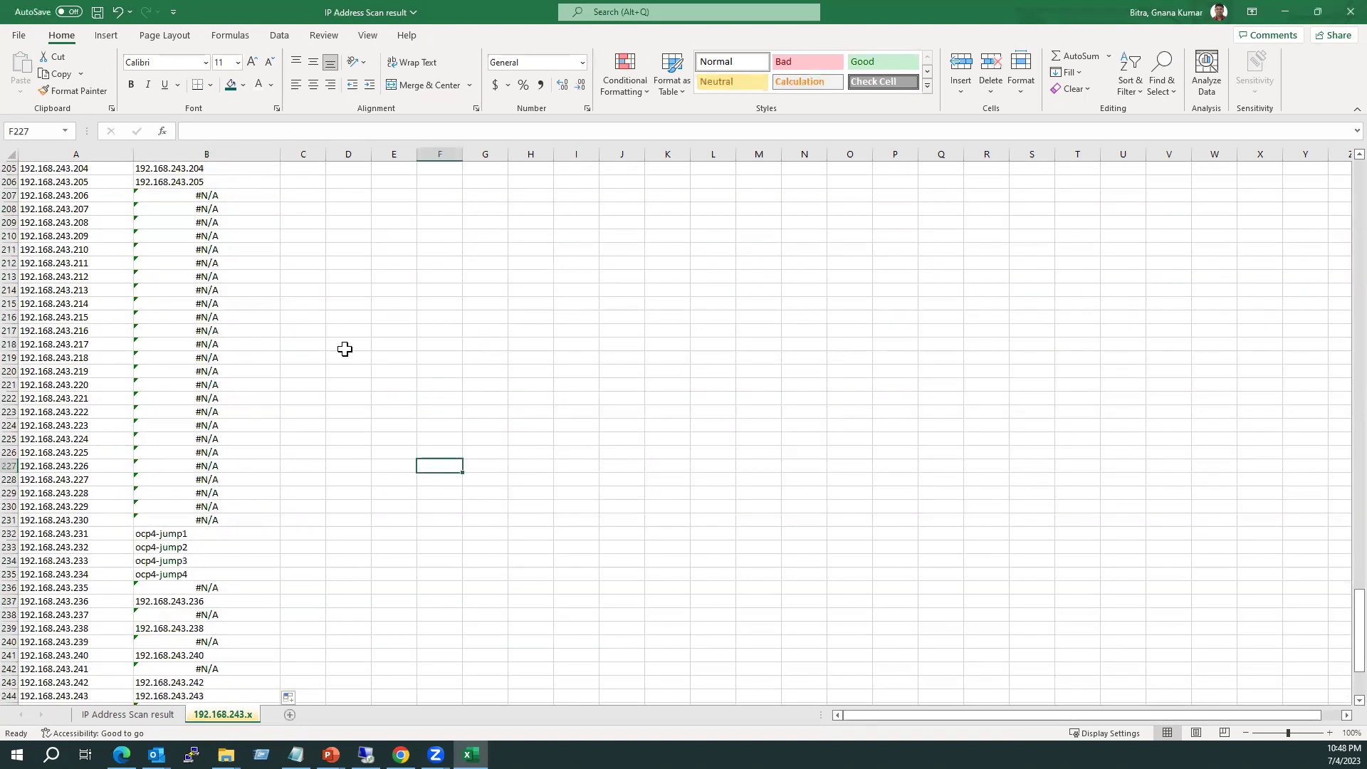
pyautogui.click(222, 329)
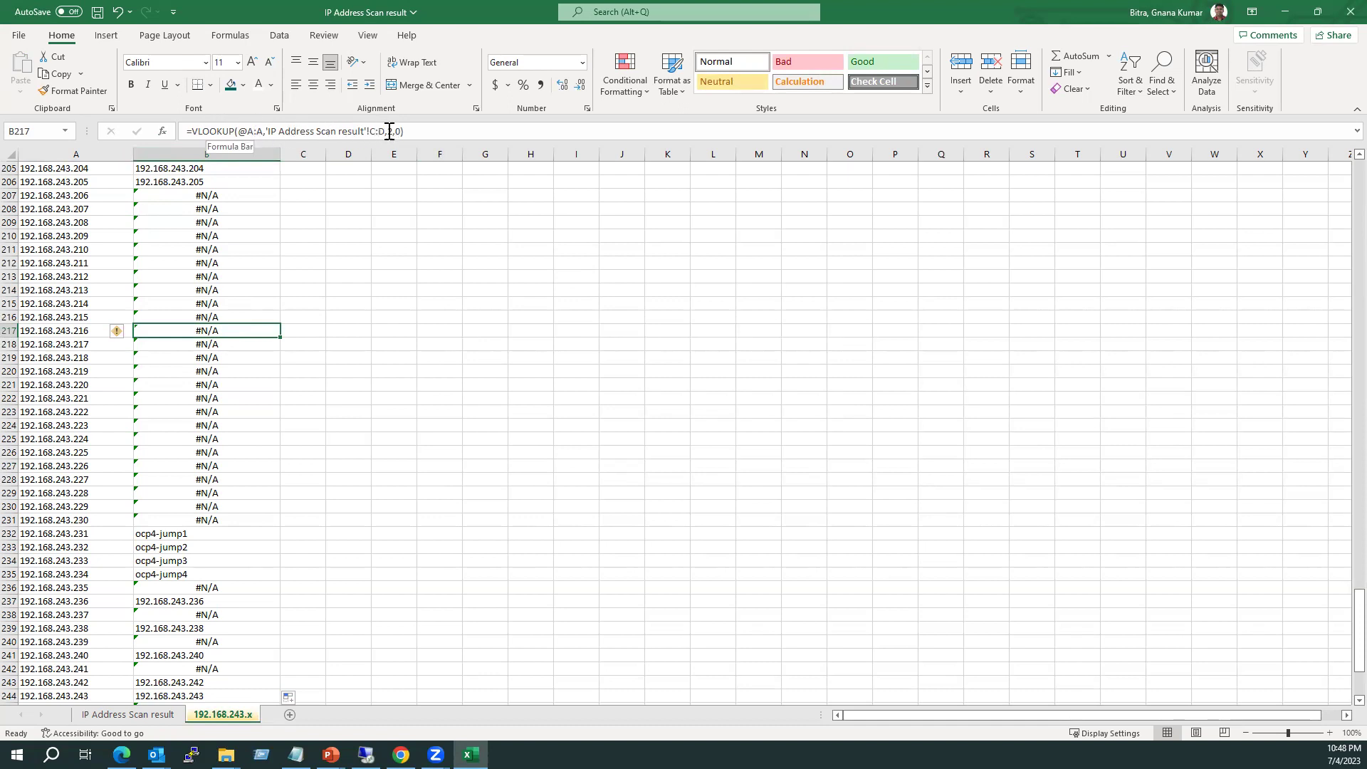
pyautogui.click(427, 397)
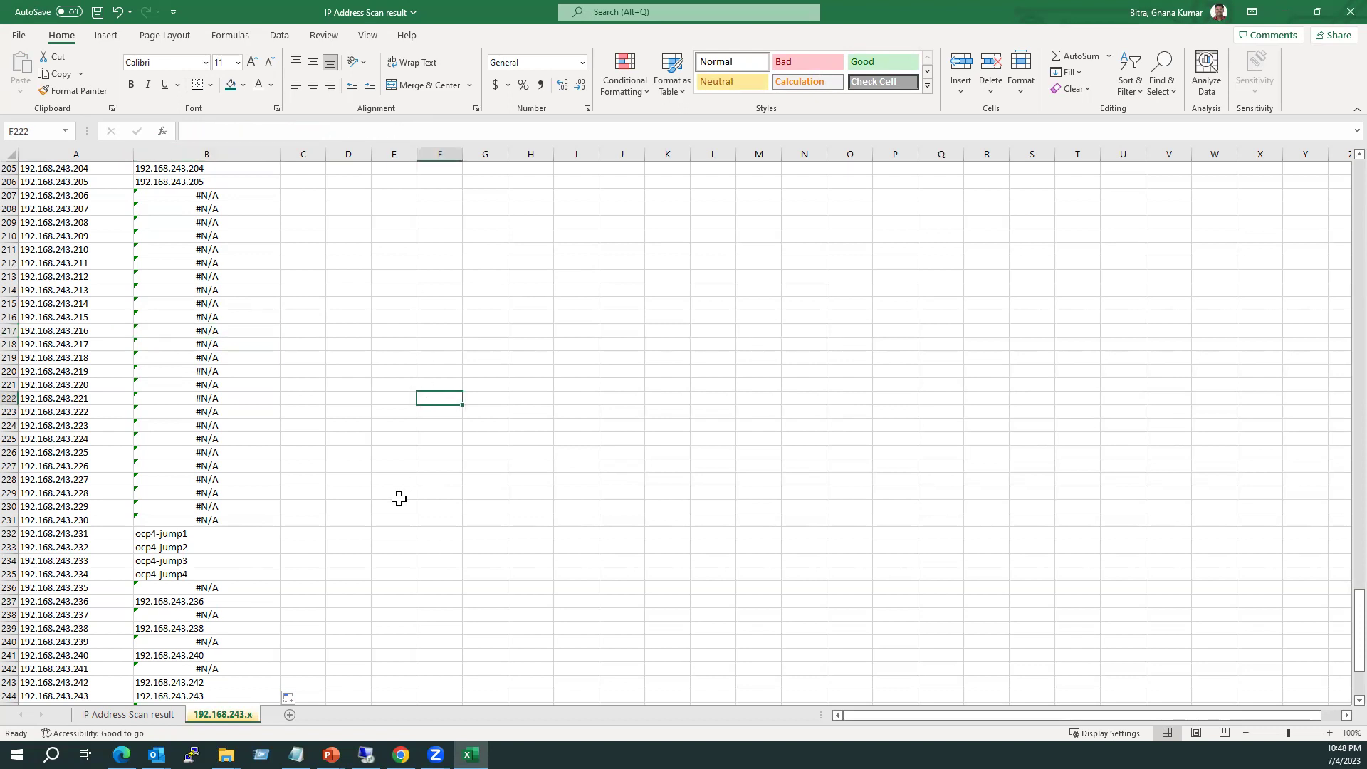
pyautogui.scroll(20, 399, 497)
pyautogui.moveTo(1358, 498); pyautogui.dragTo(1328, 171)
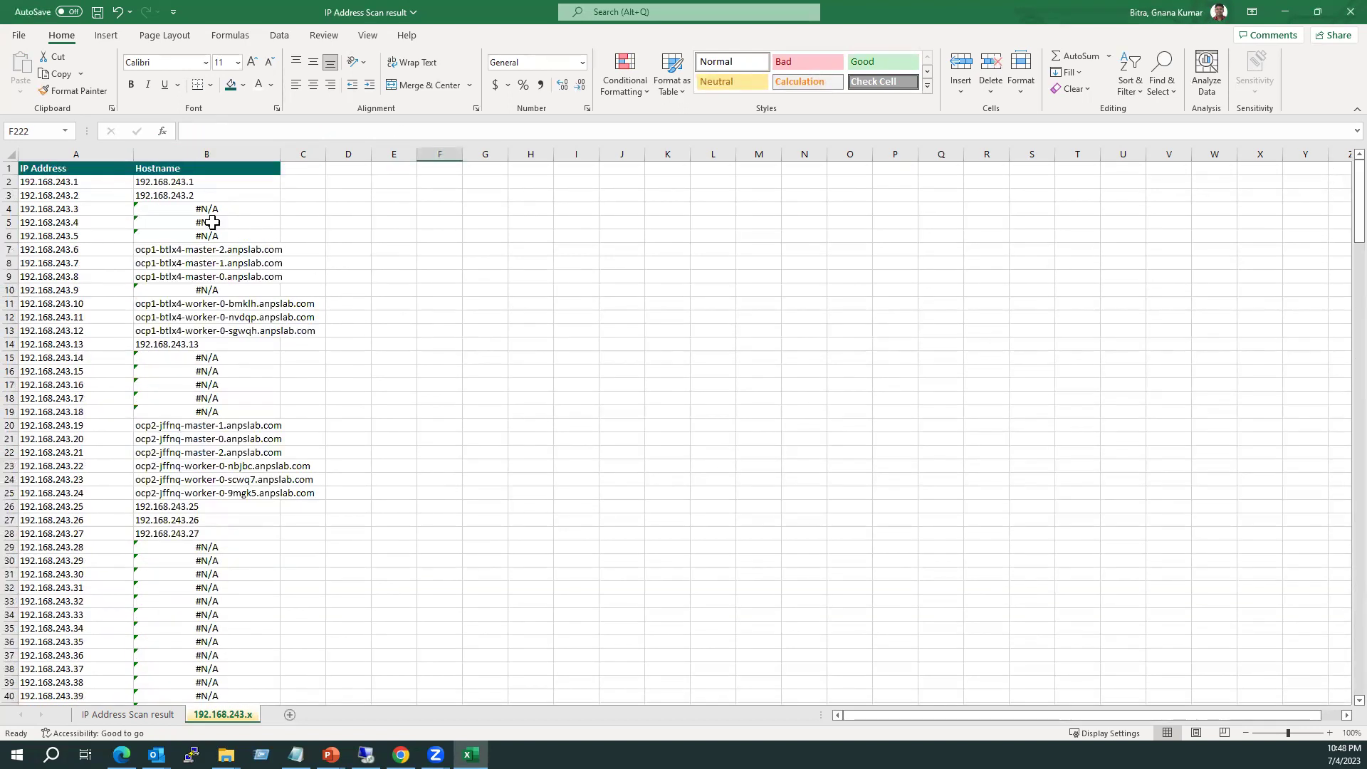
# Replace the lookup formulas in B2:B255 with their values.
pyautogui.click(230, 185)
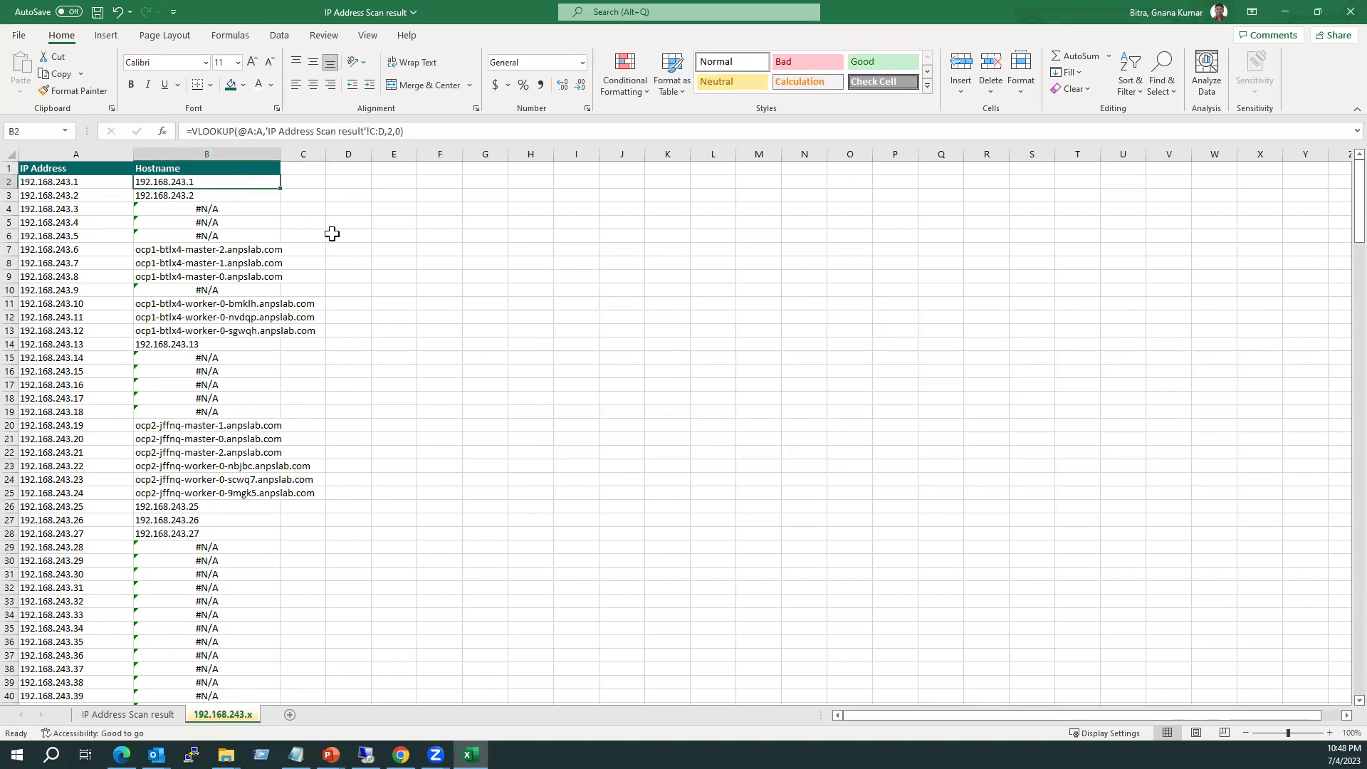
pyautogui.hotkey('ctrl', 'shift', 'Down')
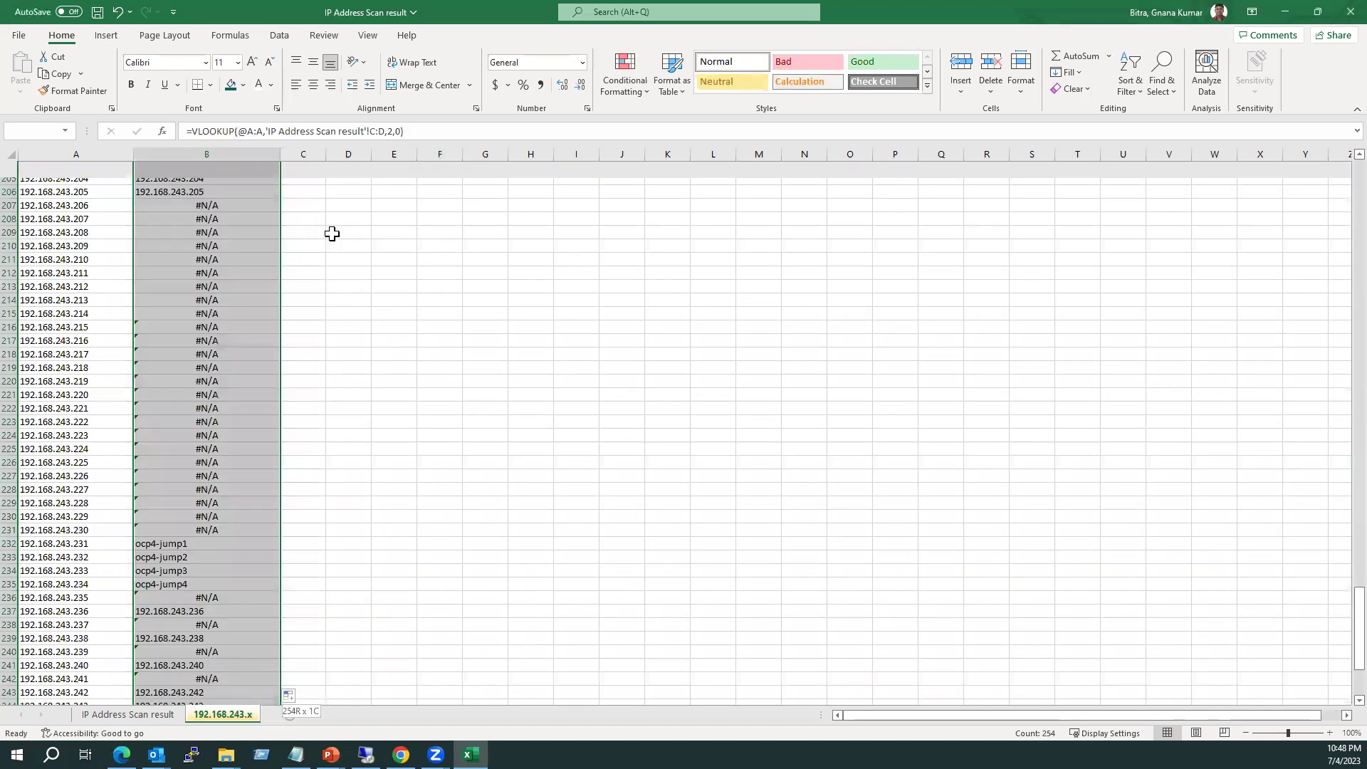
pyautogui.scroll(-4, 332, 233)
pyautogui.hotkey('ctrl', 'c')
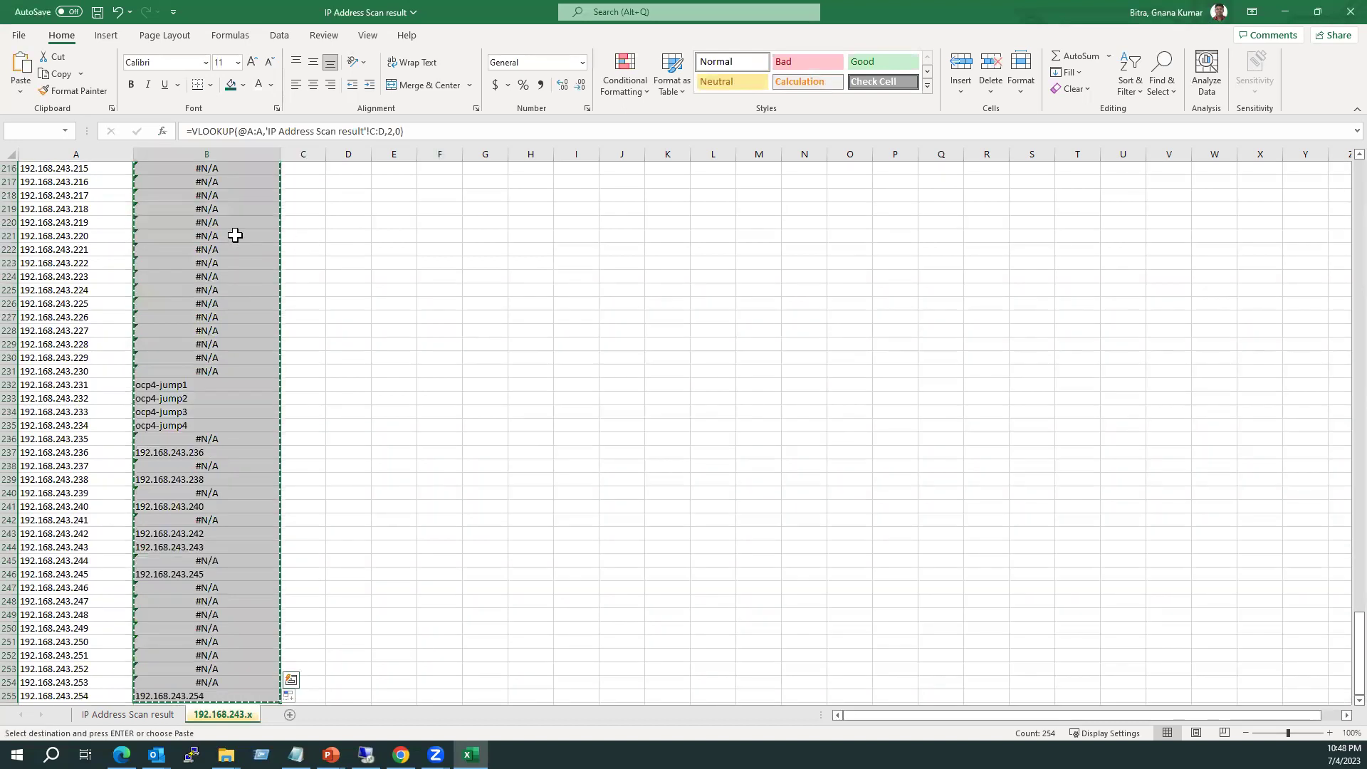
pyautogui.rightClick(235, 235)
pyautogui.click(293, 309)
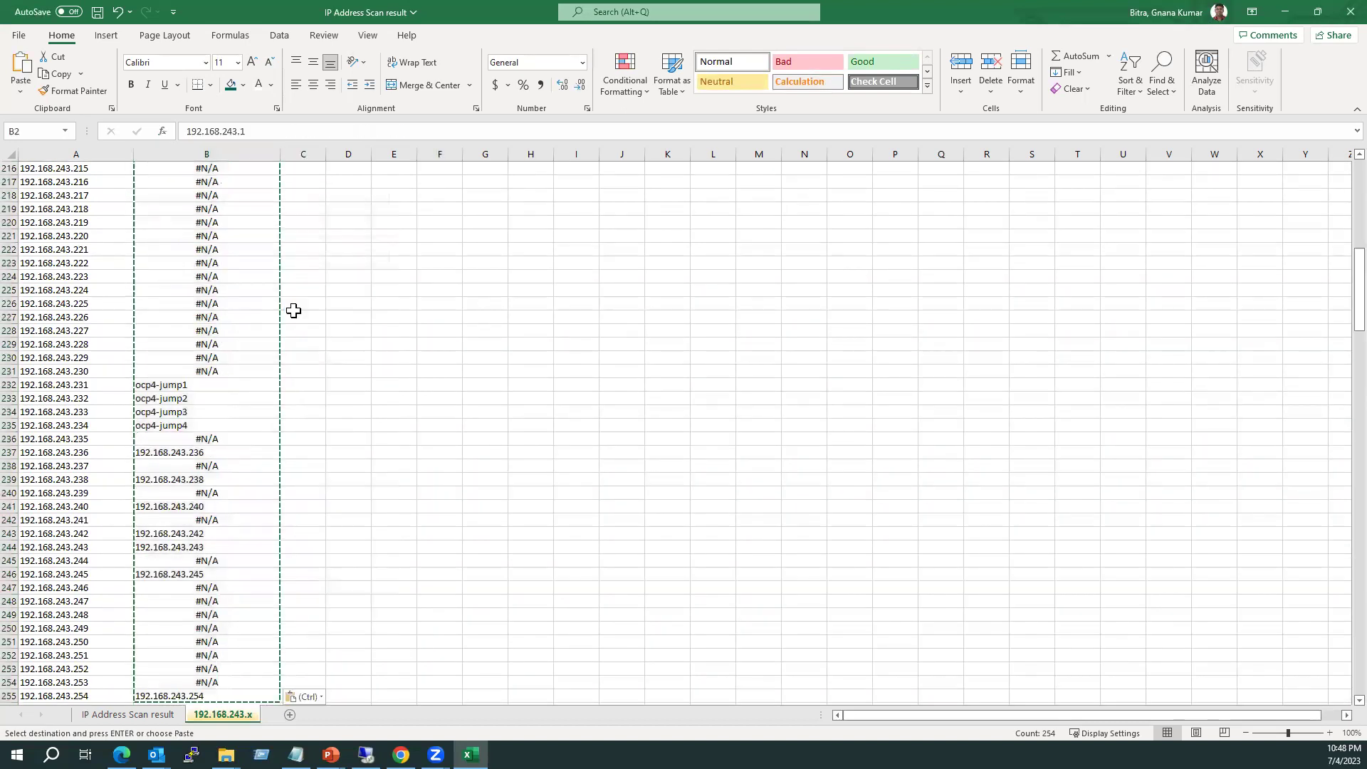
pyautogui.click(396, 346)
# Autofit the Hostname column to the width of its longest entry.
pyautogui.click(225, 304)
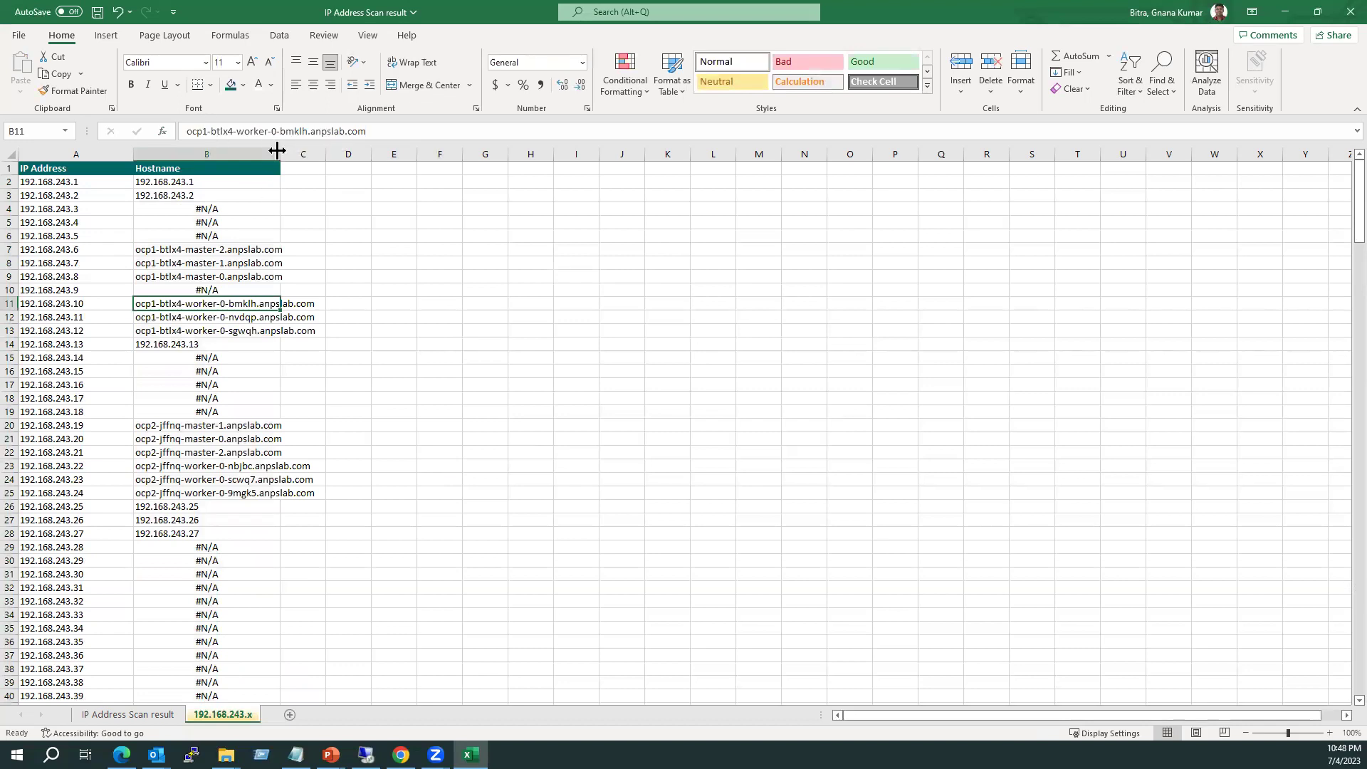
pyautogui.doubleClick(280, 155)
pyautogui.click(385, 321)
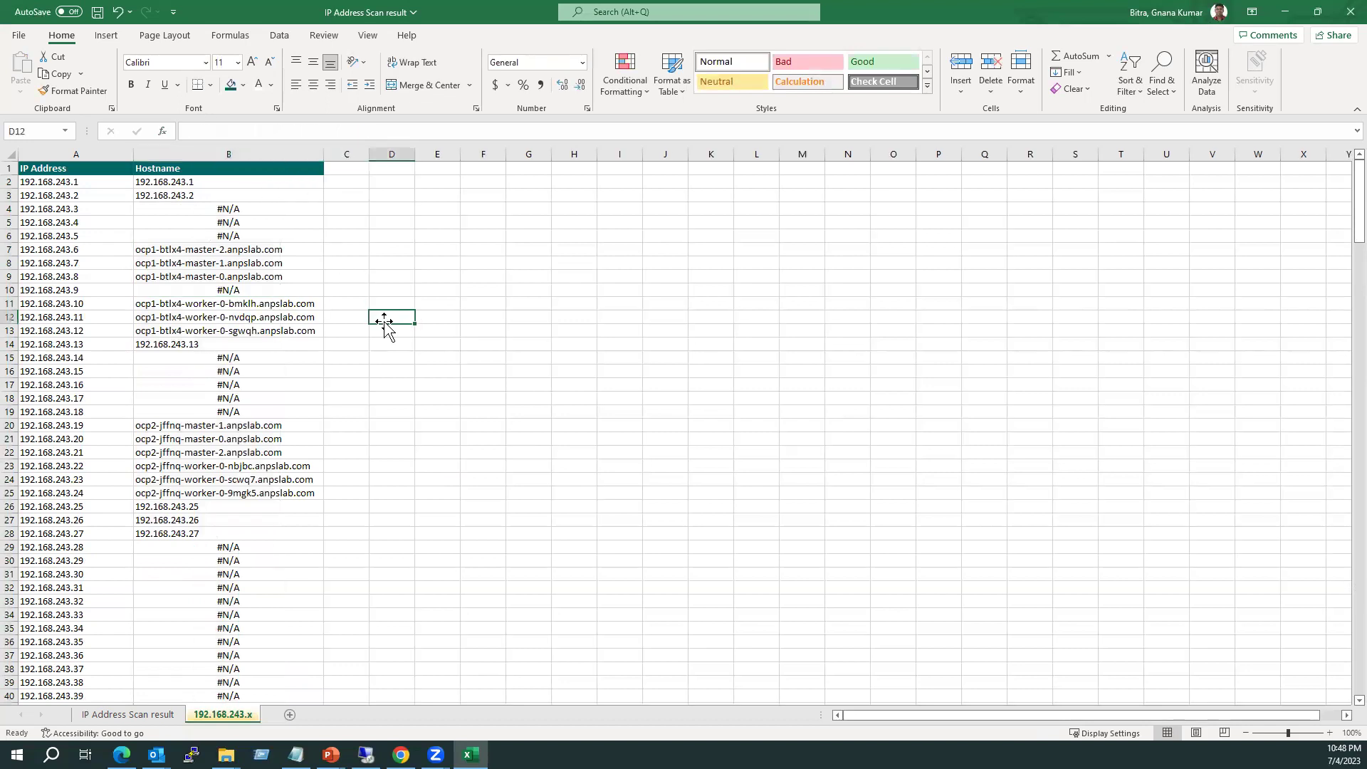
# Add filters to the header row and filter the Hostname column to show only #N/A.
pyautogui.click(112, 168)
pyautogui.hotkey('ctrl', 'shift', 'l')
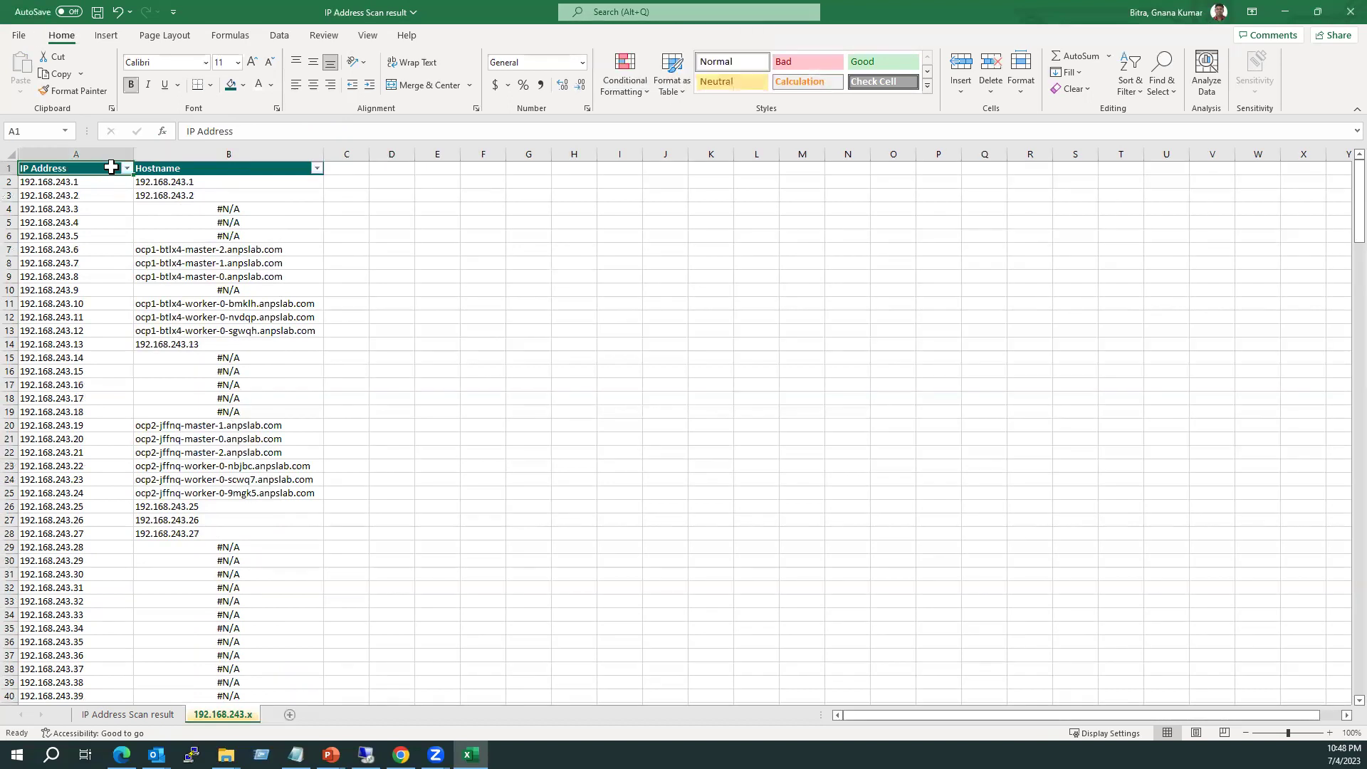
pyautogui.click(316, 168)
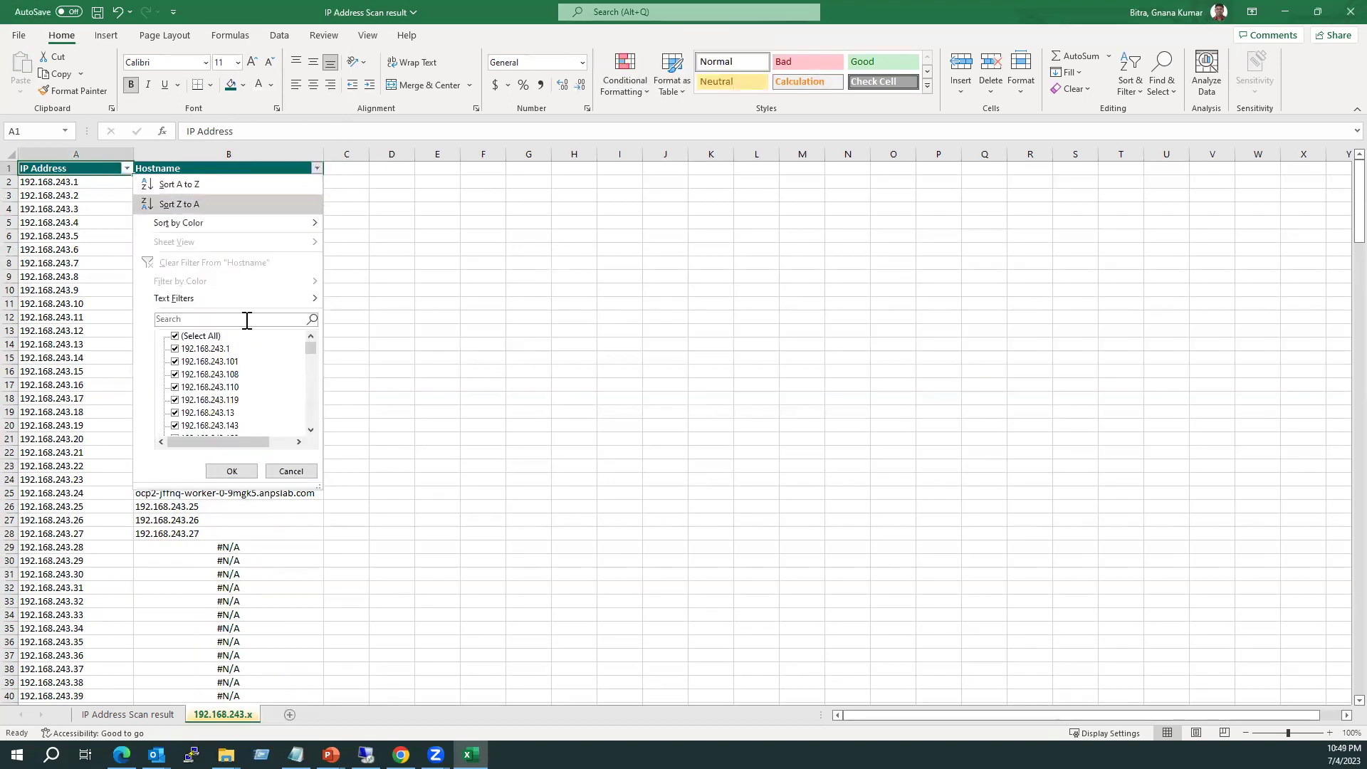
pyautogui.click(204, 336)
pyautogui.moveTo(309, 347); pyautogui.dragTo(308, 439)
pyautogui.click(193, 428)
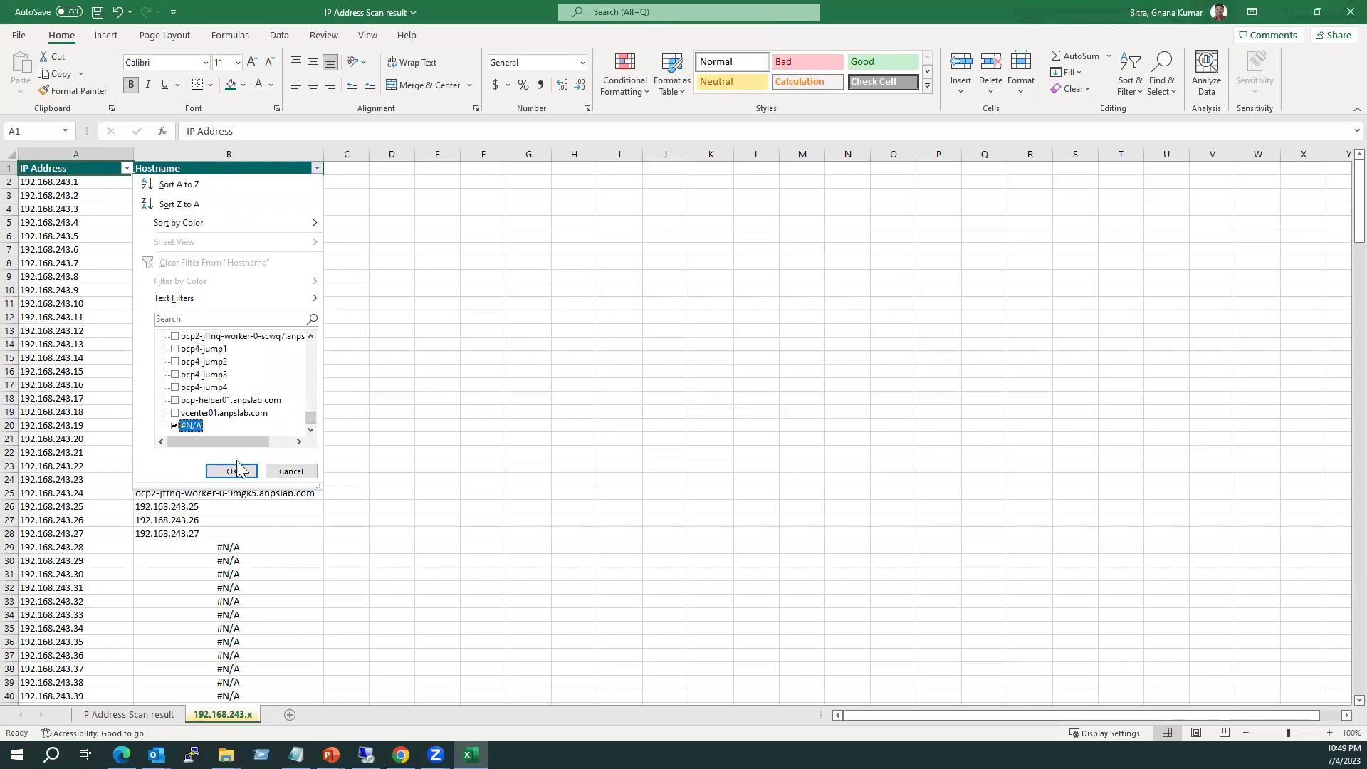
pyautogui.click(231, 471)
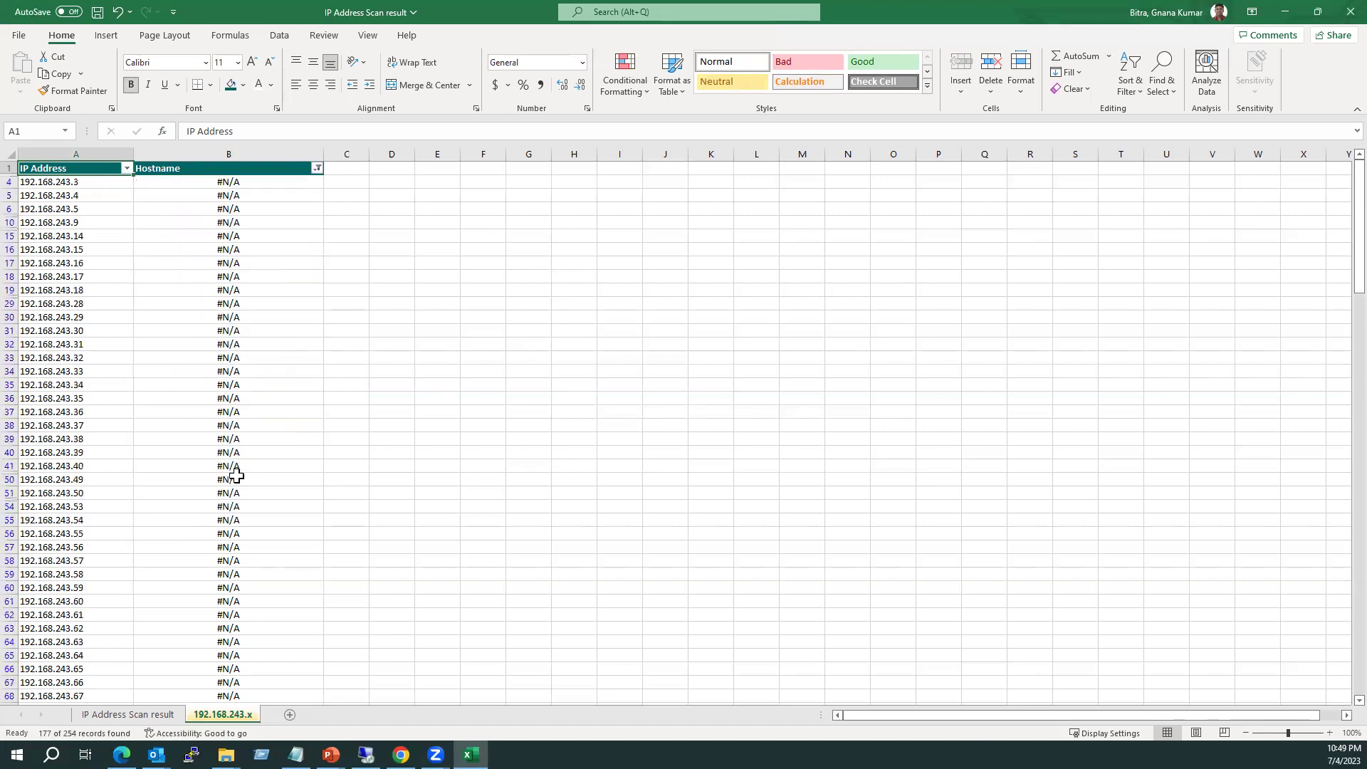
# Clear all the #N/A entries from the filtered Hostname column.
pyautogui.click(255, 183)
pyautogui.click(297, 387)
pyautogui.click(269, 181)
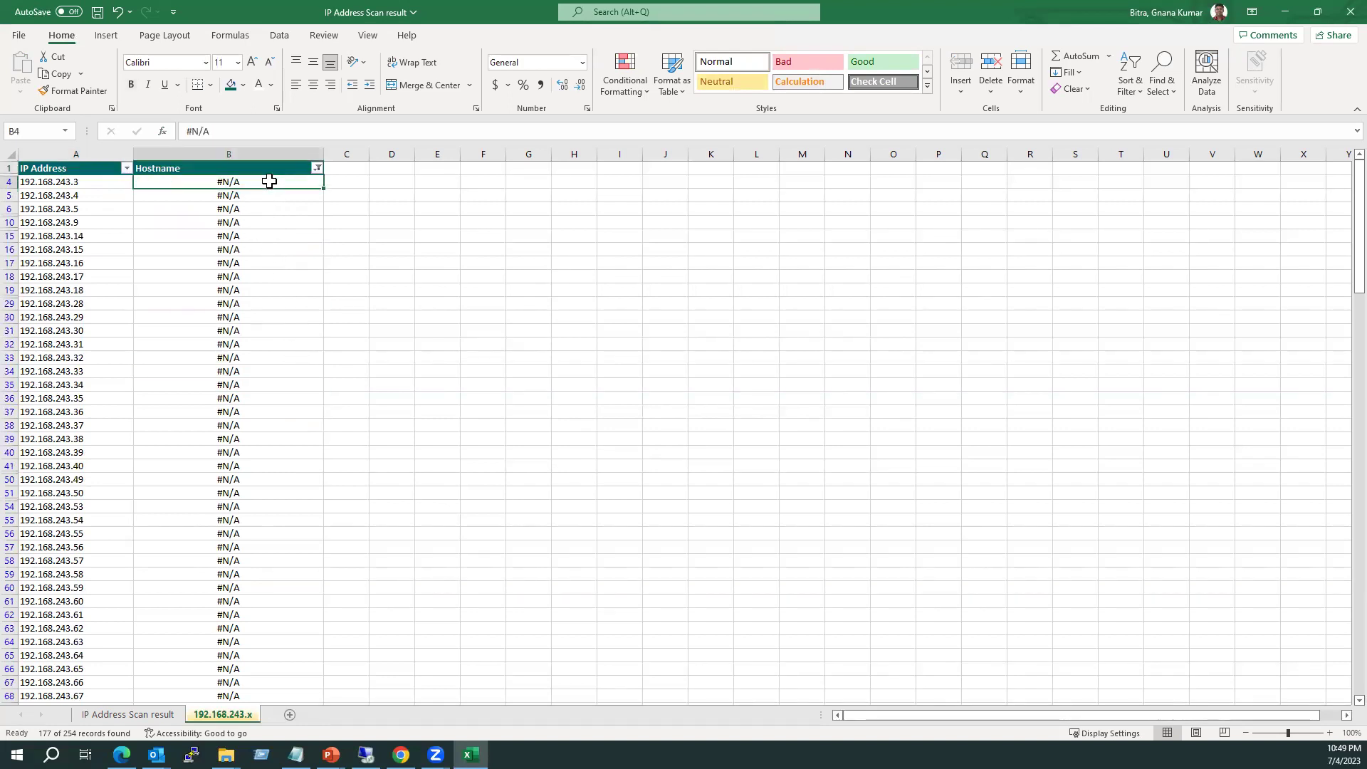
pyautogui.hotkey('ctrl', 'shift', 'Down')
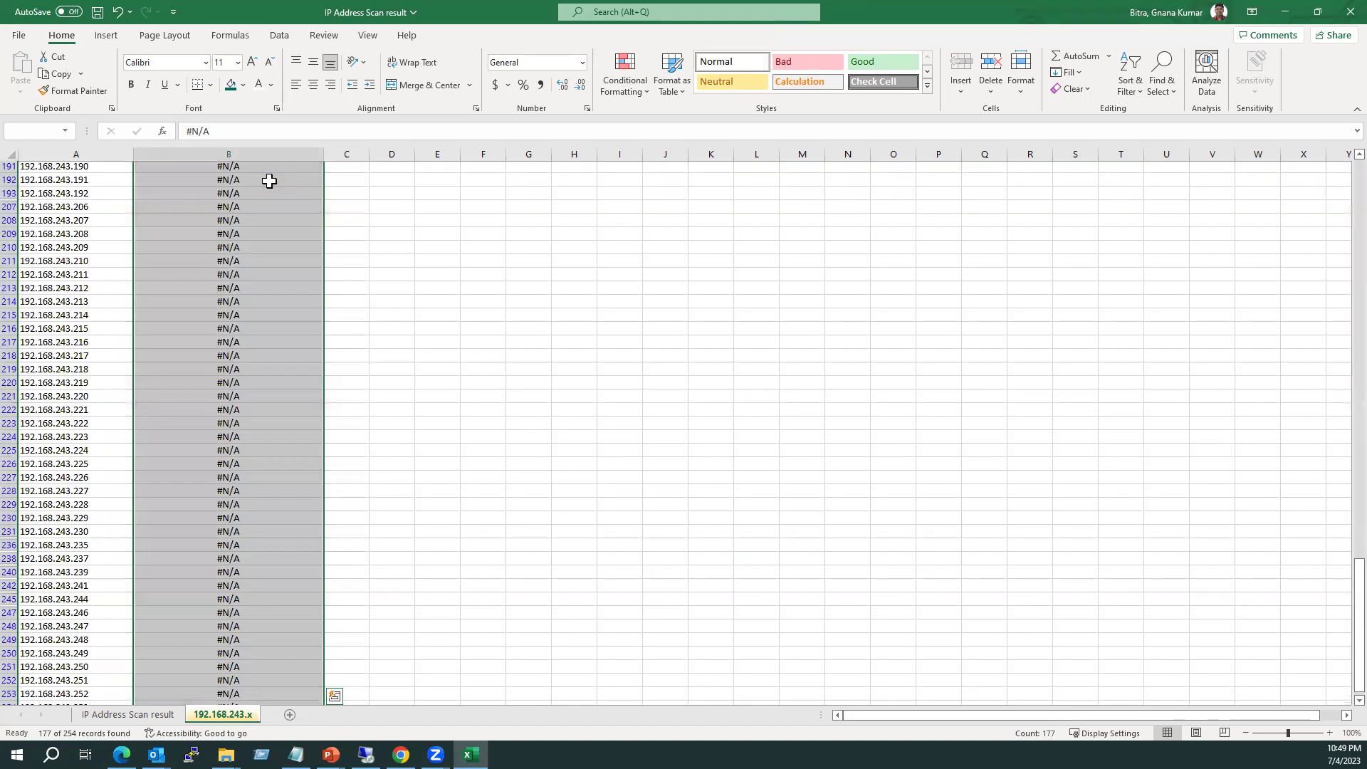
pyautogui.press('Delete')
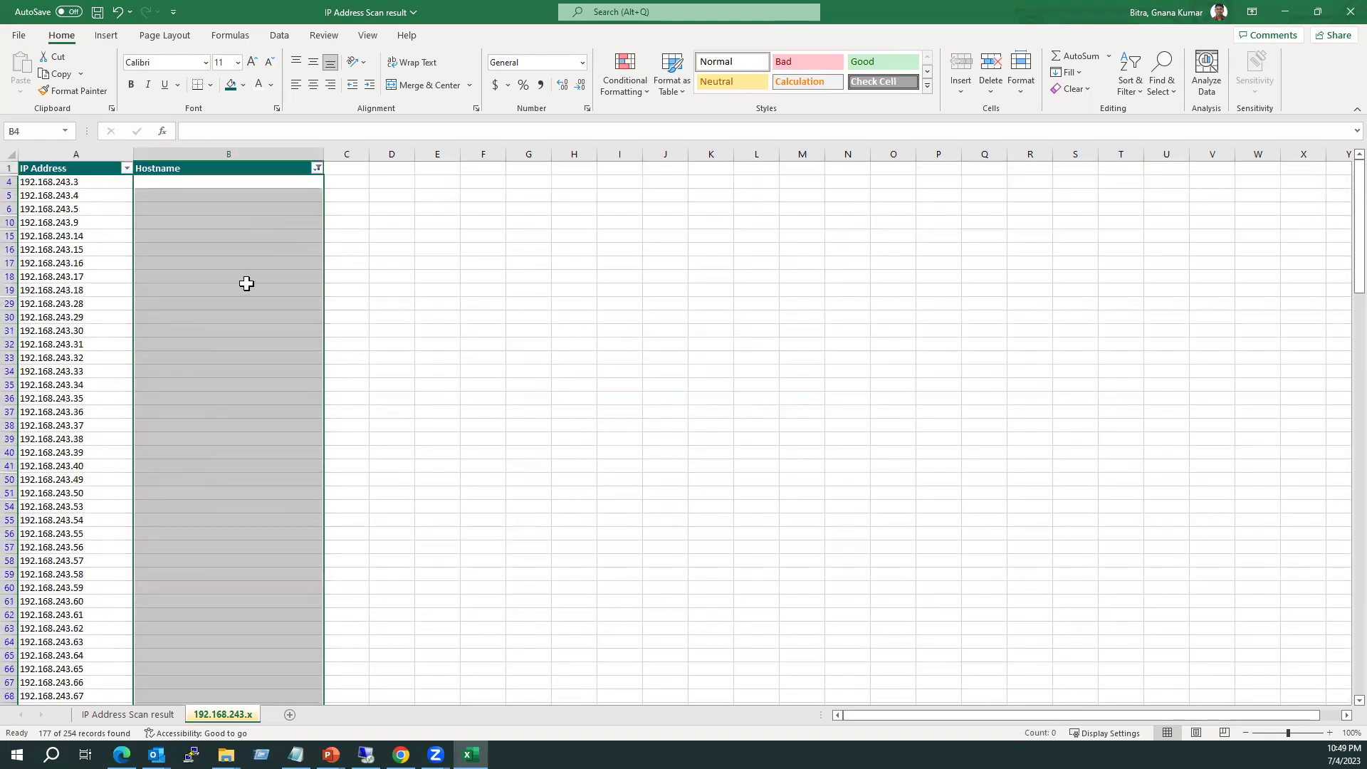
pyautogui.click(244, 284)
pyautogui.click(245, 186)
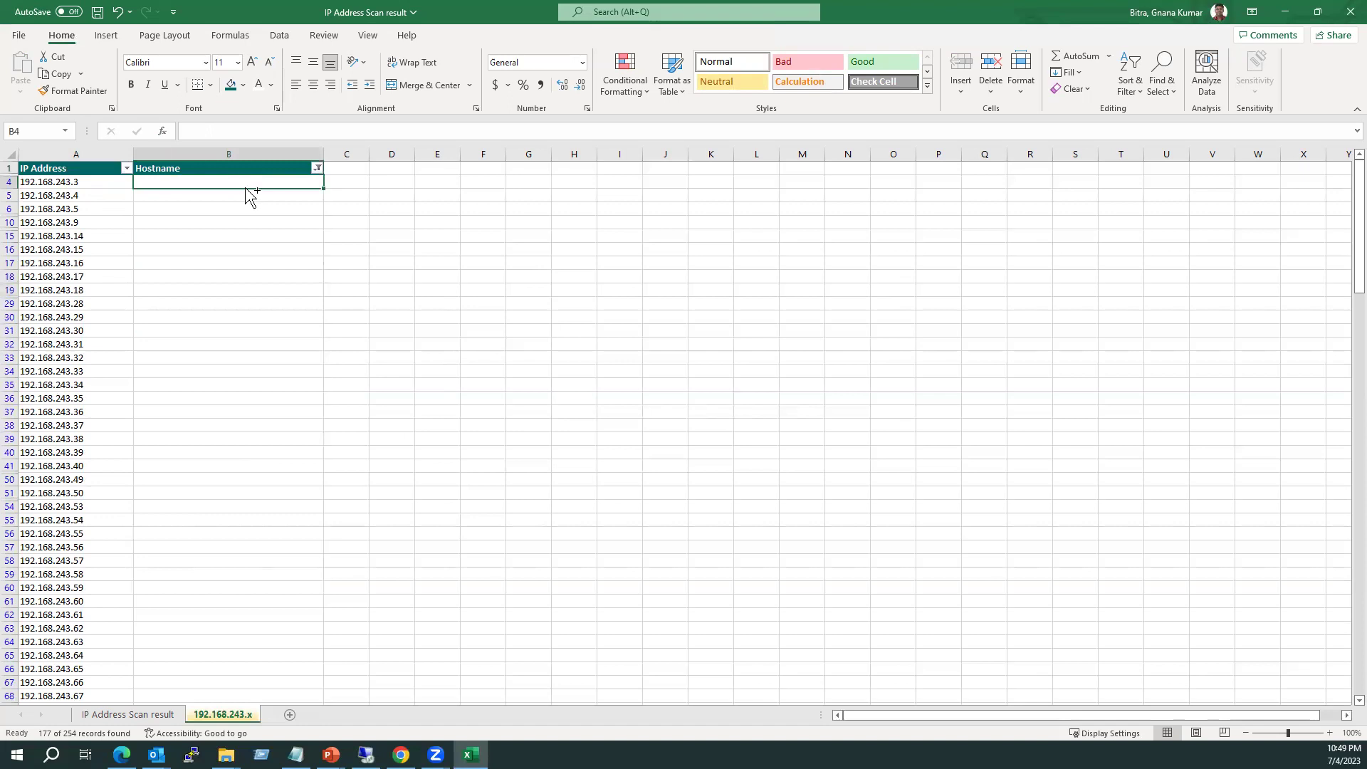
pyautogui.hotkey('ctrl', 'shift', 'Down')
pyautogui.click(605, 531)
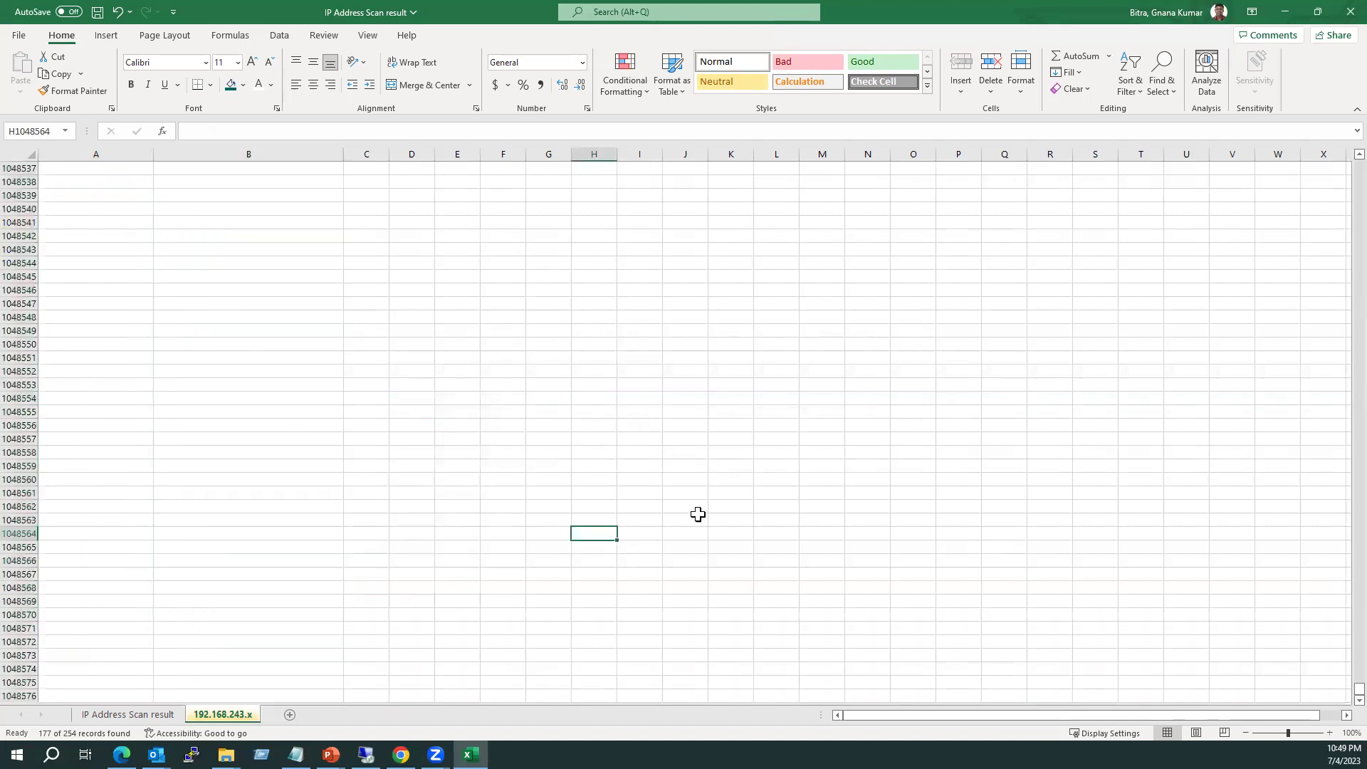
pyautogui.moveTo(1332, 687); pyautogui.dragTo(1309, 195)
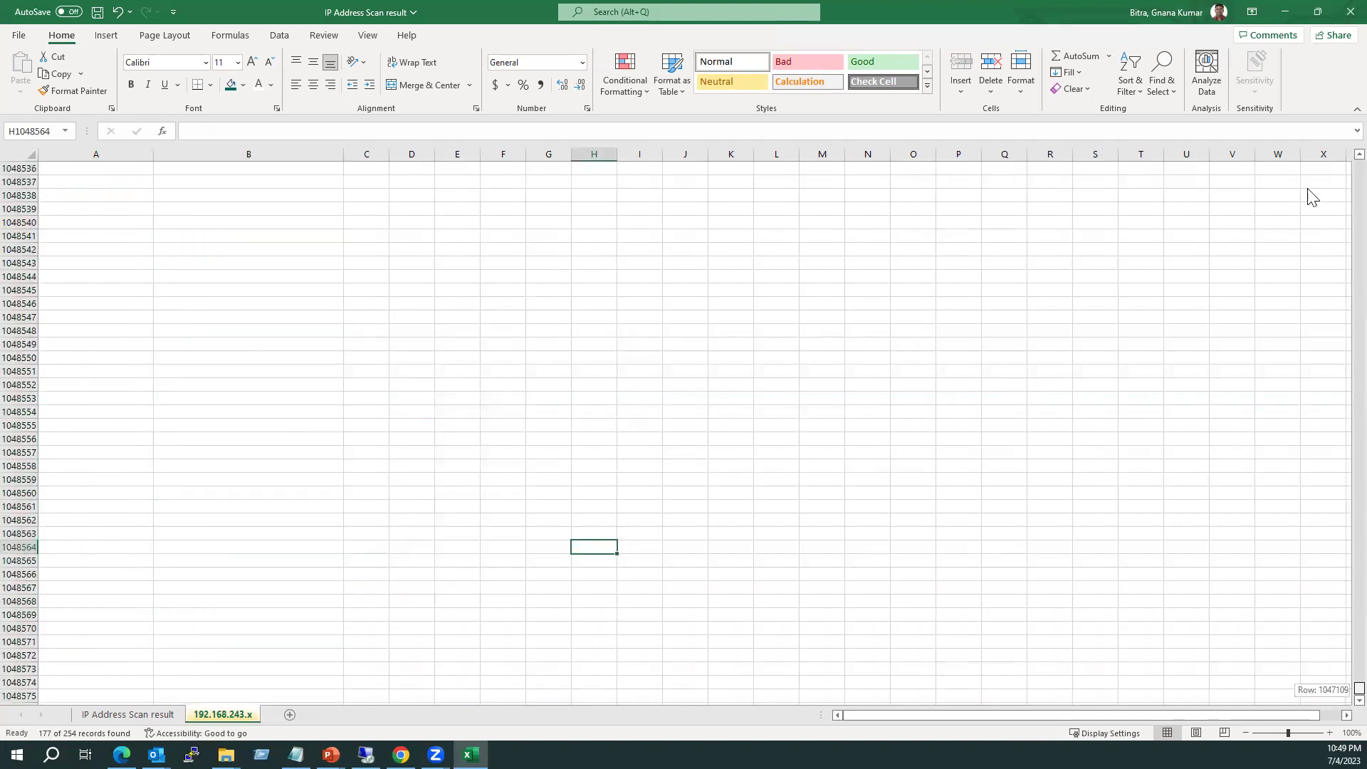
pyautogui.moveTo(197, 184); pyautogui.dragTo(191, 692)
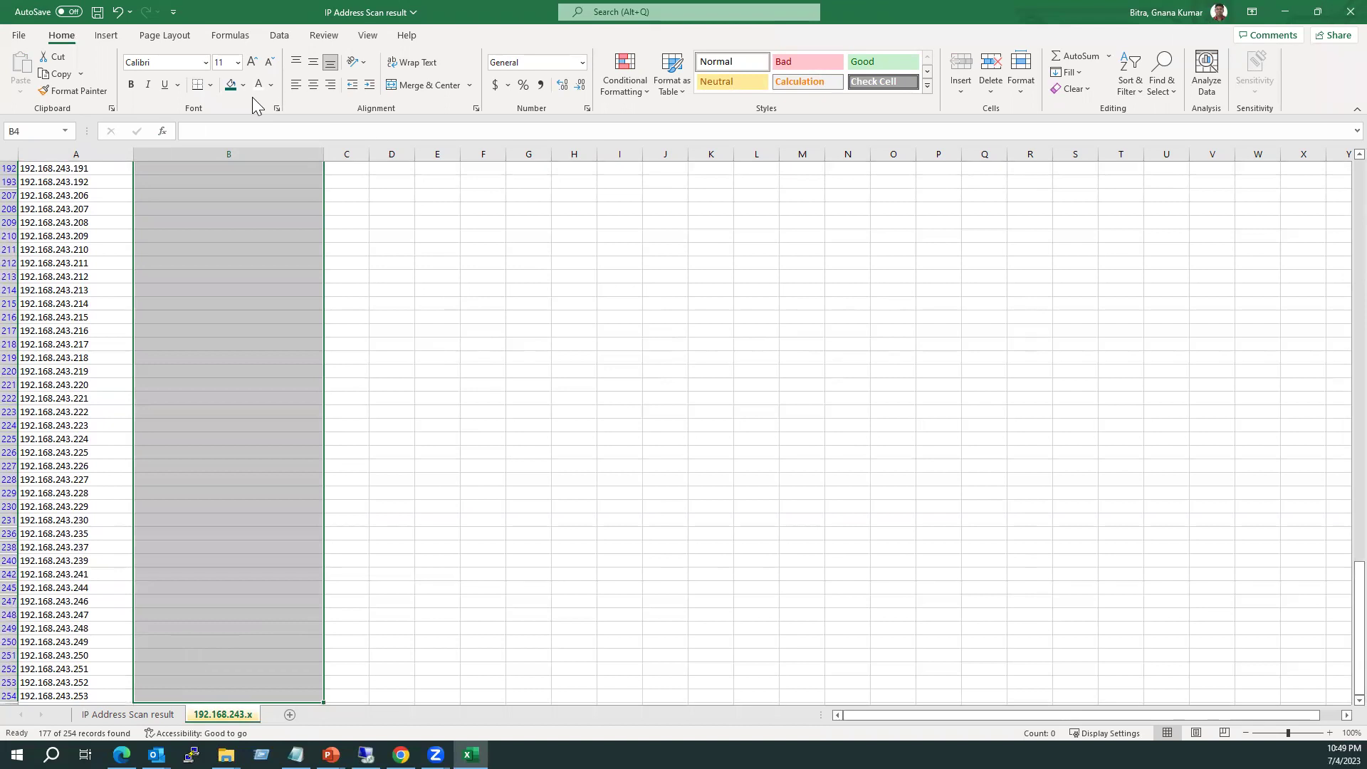
pyautogui.click(239, 219)
pyautogui.moveTo(1356, 619); pyautogui.dragTo(1338, 164)
# Enter "Free IP" in B4 and copy it into the remaining blank filtered Hostname cells down to B254.
pyautogui.click(219, 184)
pyautogui.write('Free IP')
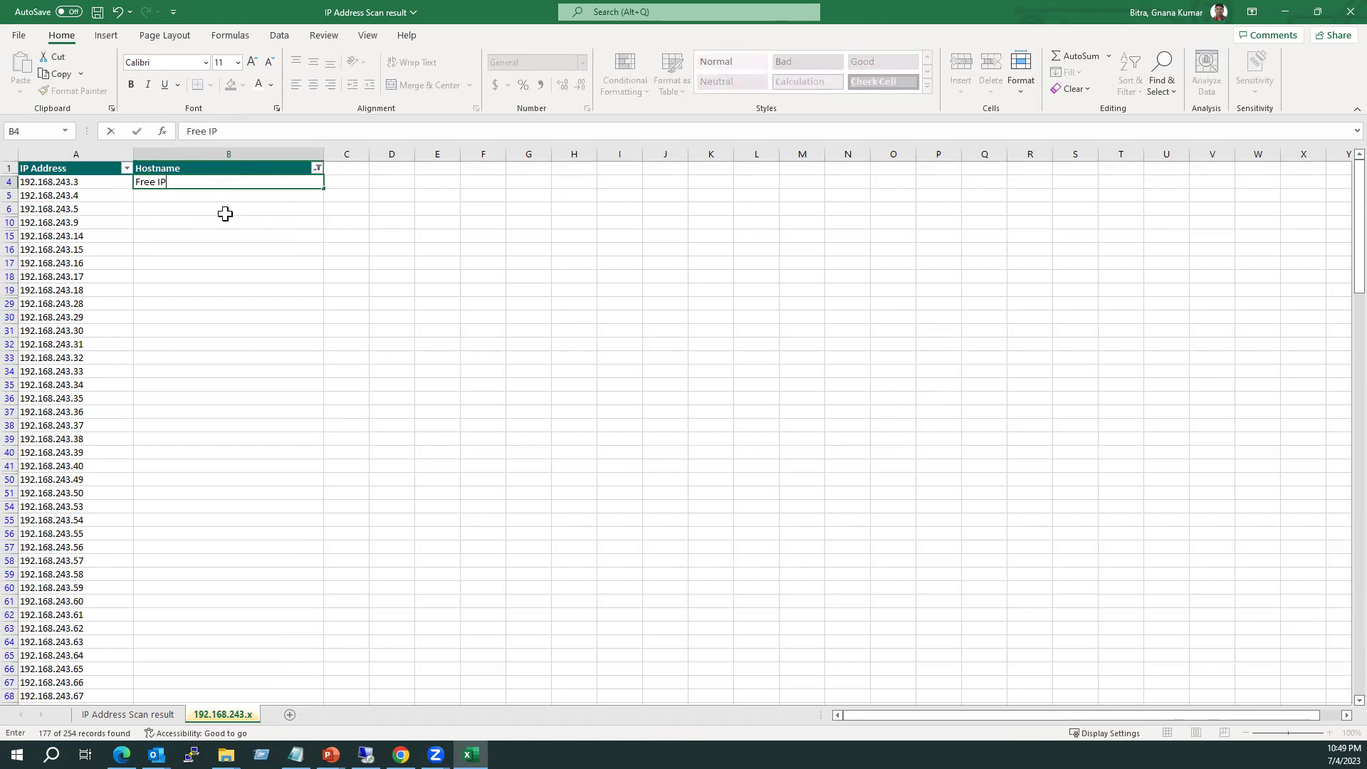
pyautogui.click(239, 246)
pyautogui.click(183, 181)
pyautogui.hotkey('ctrl', 'c')
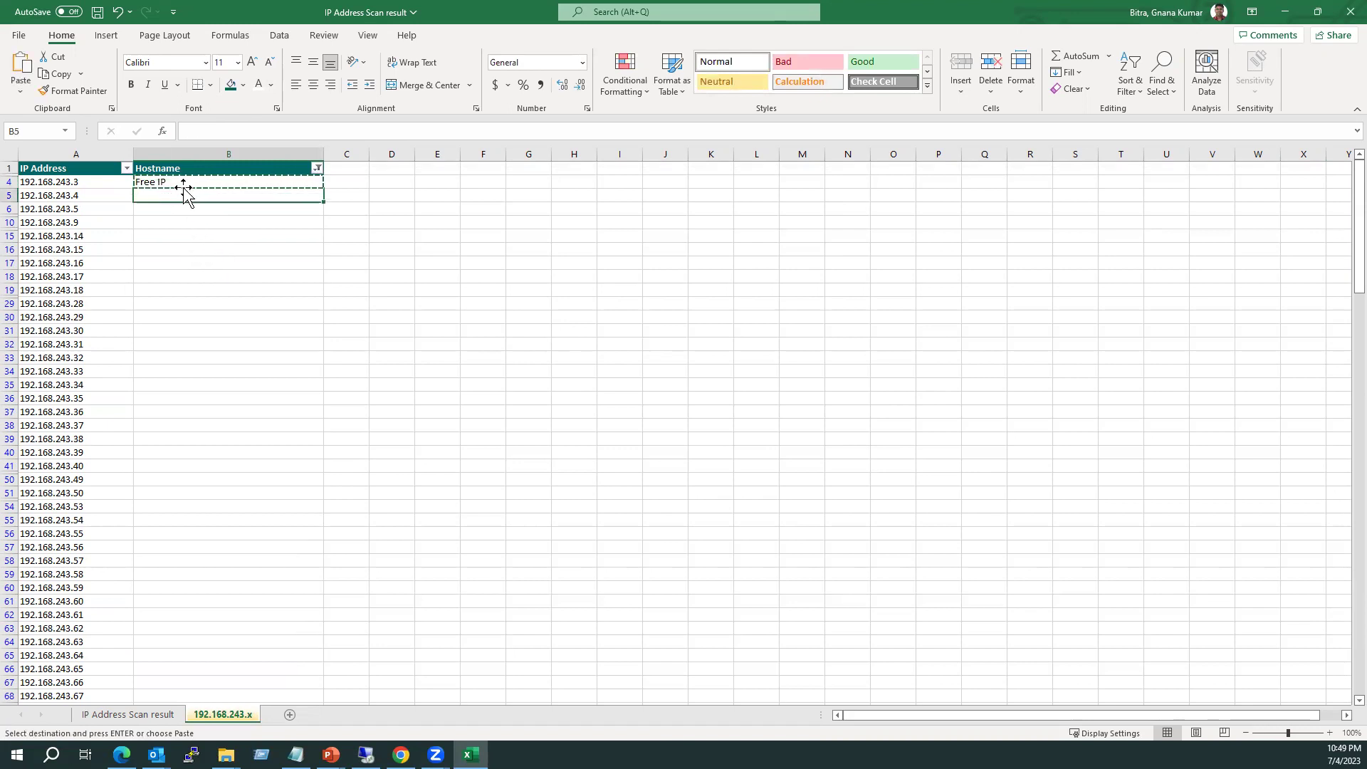
pyautogui.moveTo(184, 183); pyautogui.dragTo(167, 675)
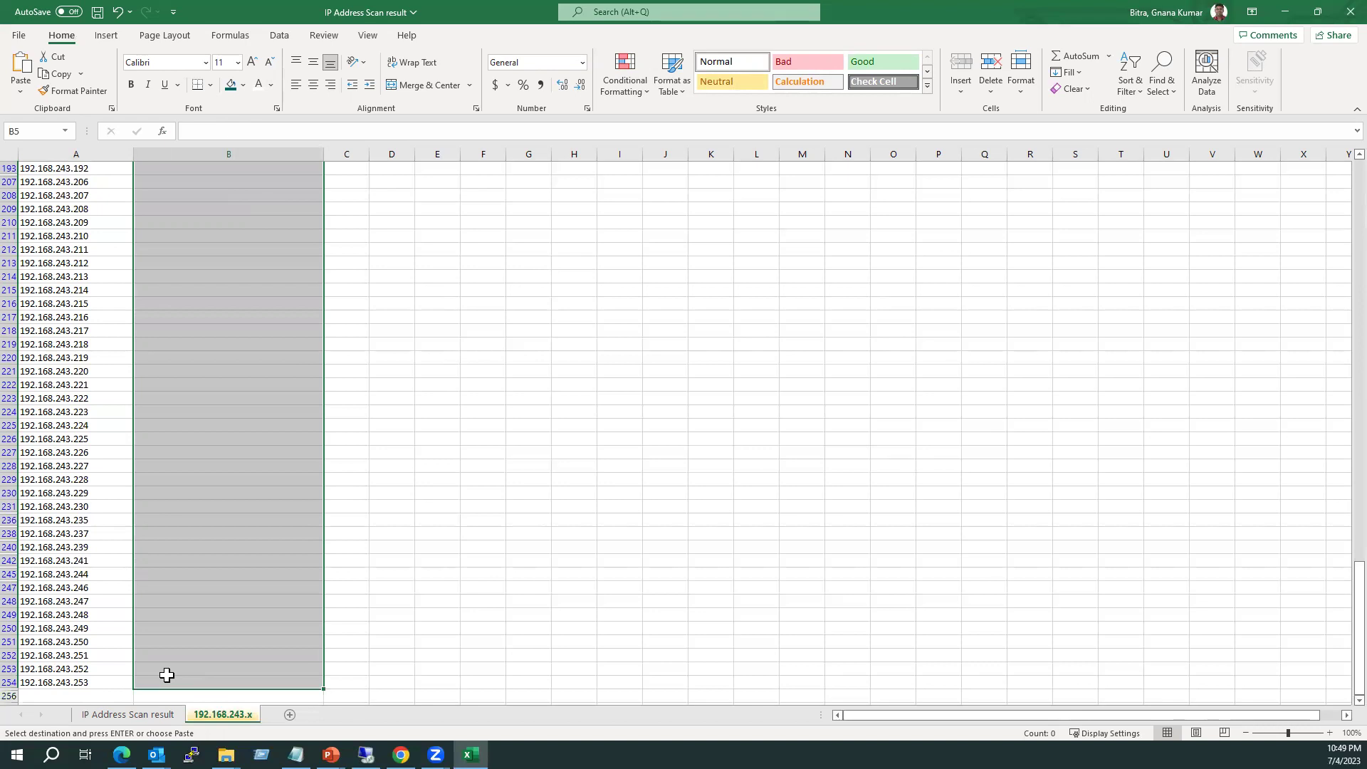
pyautogui.hotkey('ctrl', 'v')
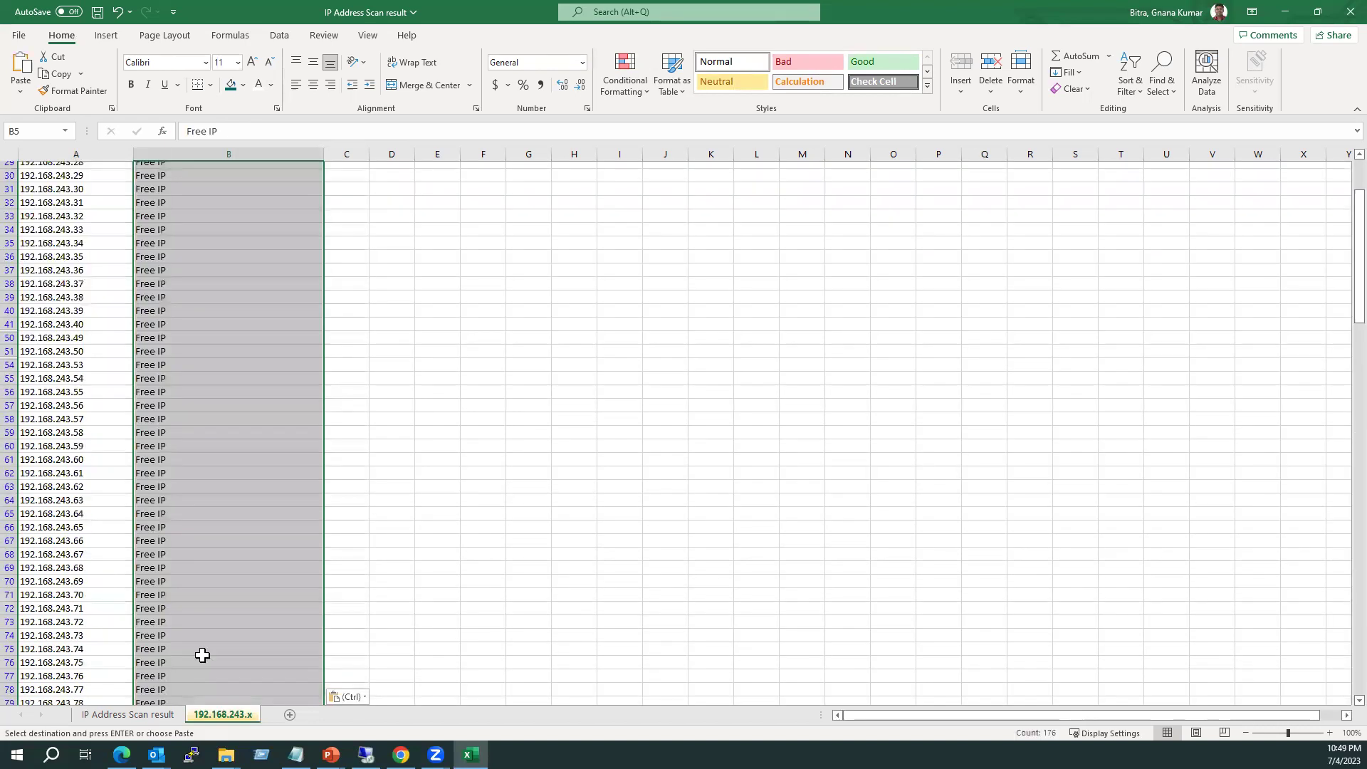
pyautogui.scroll(20, 203, 656)
pyautogui.click(430, 574)
# Remove the filter from the header row so every address row is shown again.
pyautogui.click(85, 169)
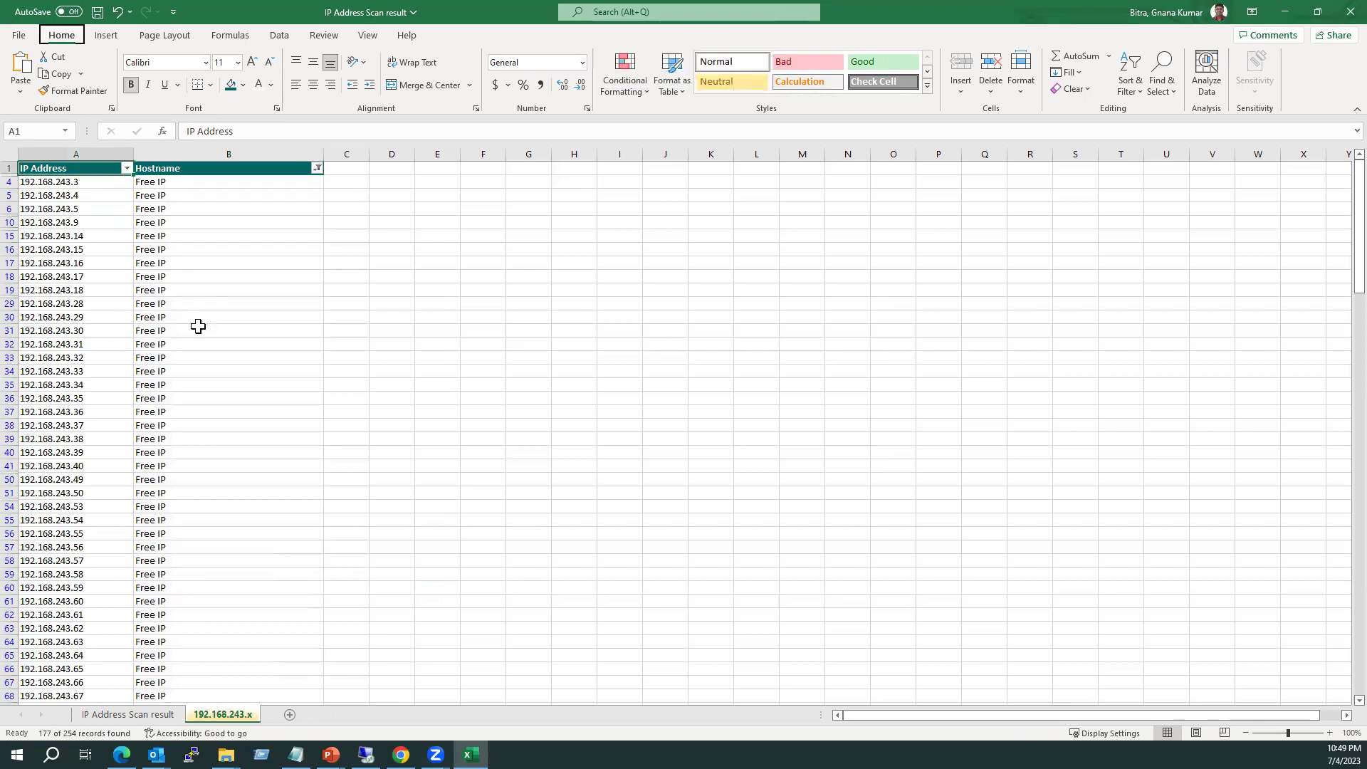
pyautogui.hotkey('ctrl', 'shift', 'l')
pyautogui.click(342, 467)
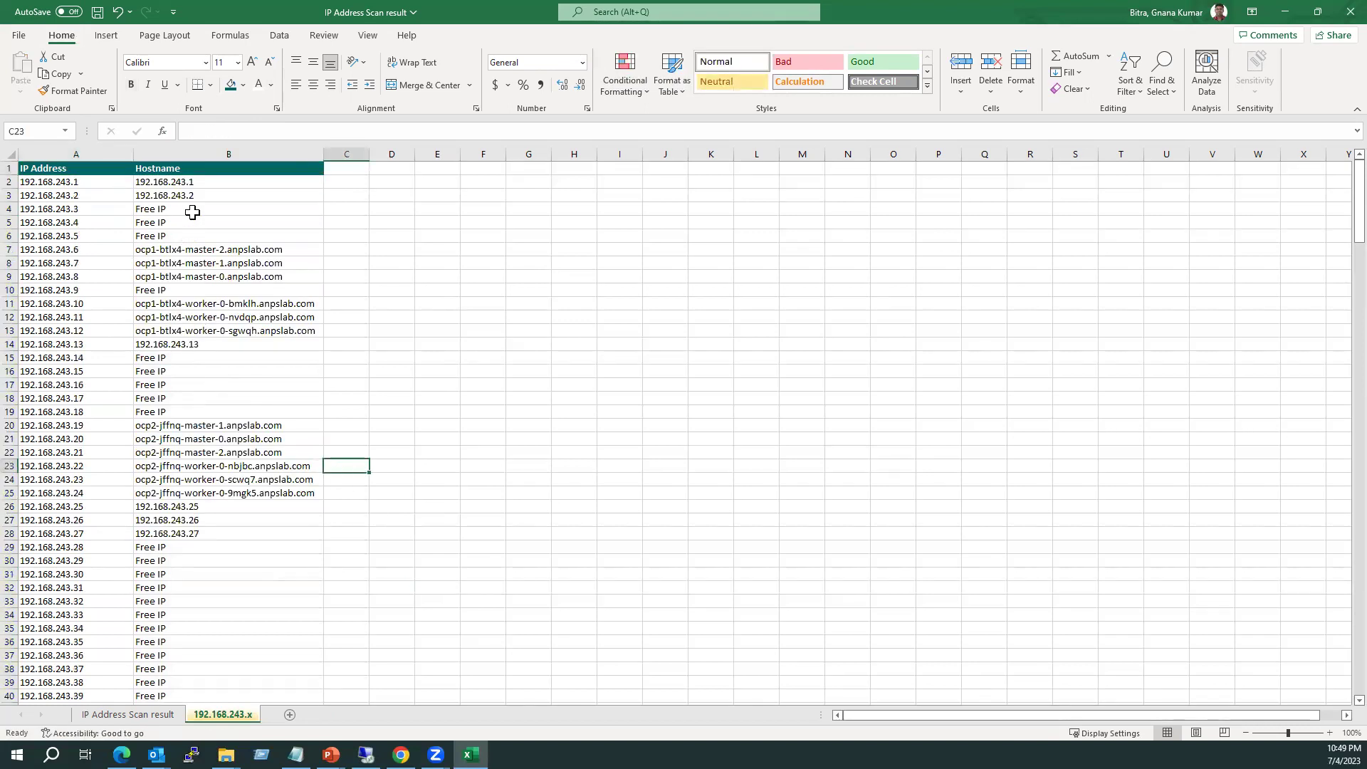
# Examine the sheet for which addresses have a hostname and which are marked Free IP.
pyautogui.moveTo(197, 184); pyautogui.dragTo(202, 197)
pyautogui.moveTo(212, 246); pyautogui.dragTo(202, 331)
pyautogui.scroll(-6, 202, 611)
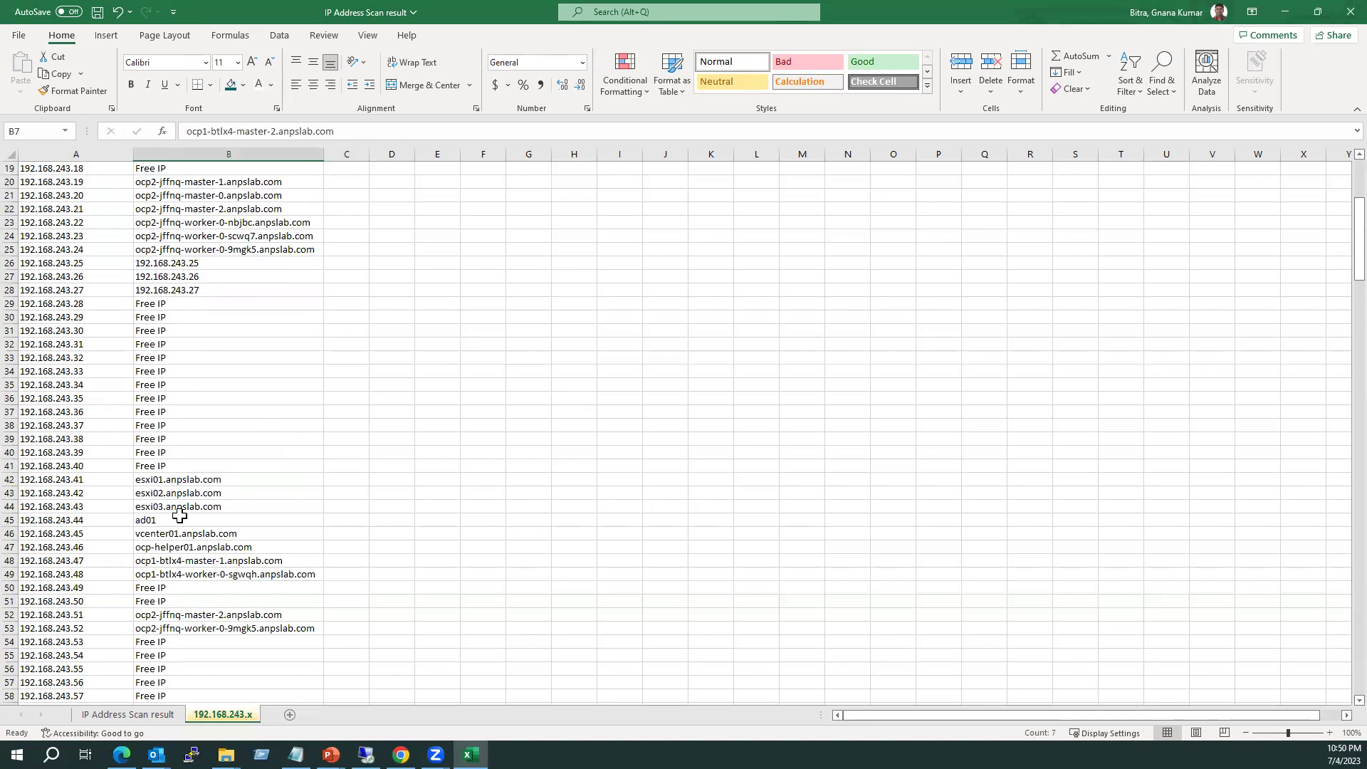
pyautogui.scroll(-4, 180, 515)
pyautogui.scroll(10, 223, 448)
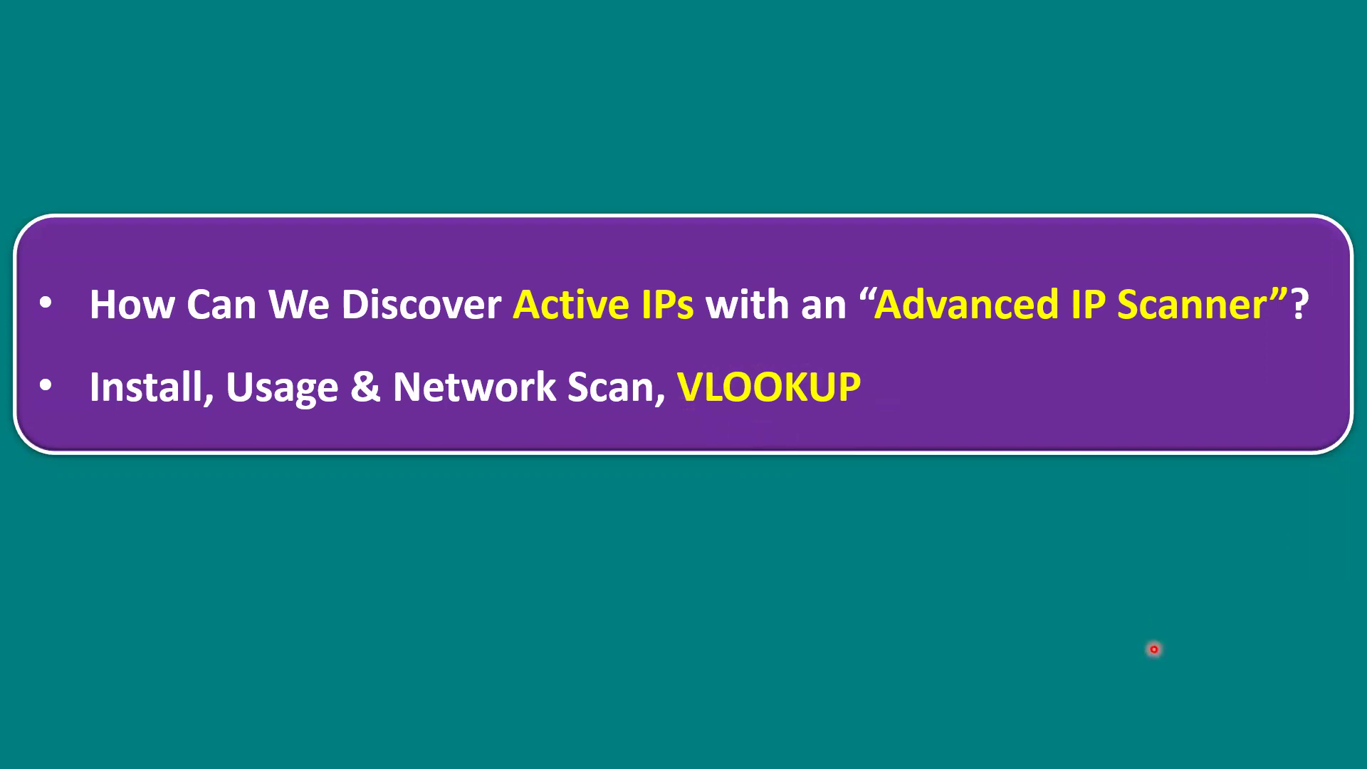
pyautogui.hotkey('alt', 'Tab')
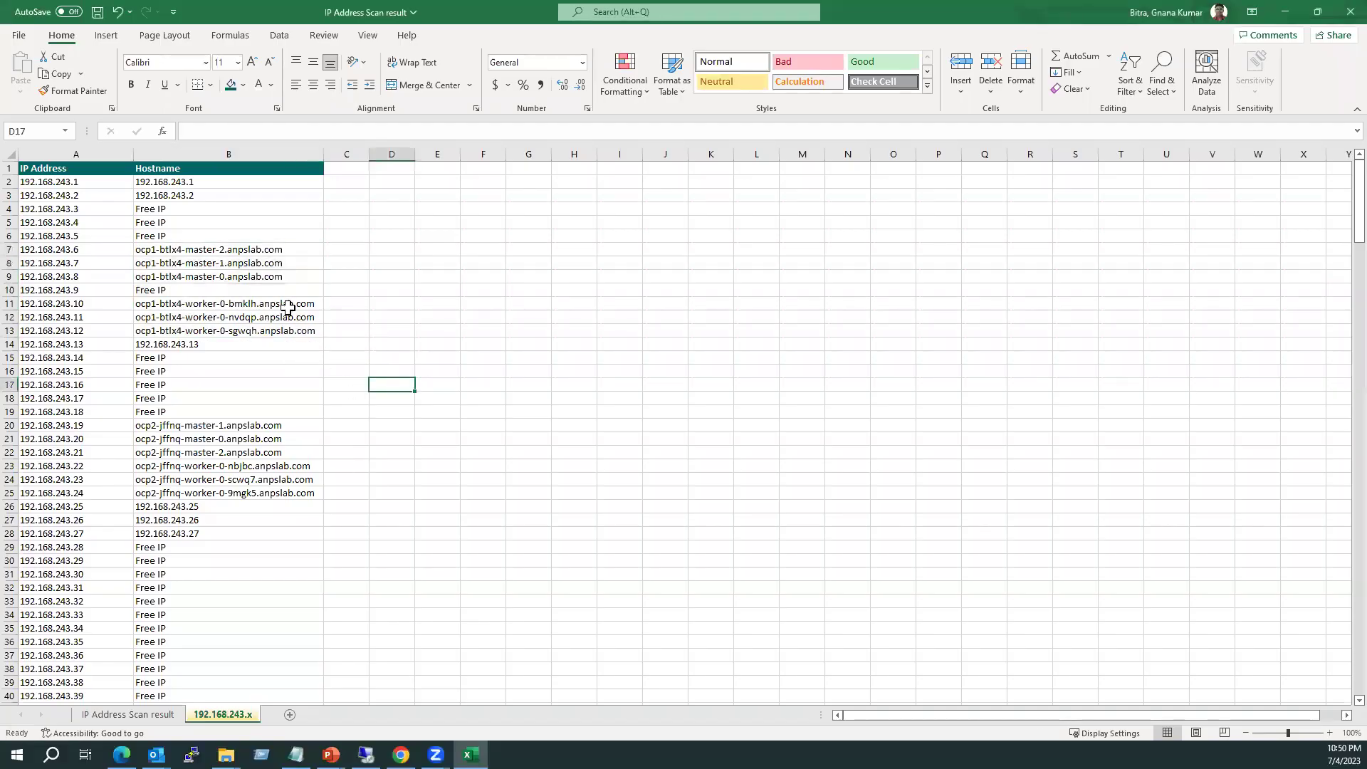
pyautogui.moveTo(112, 196); pyautogui.dragTo(122, 345)
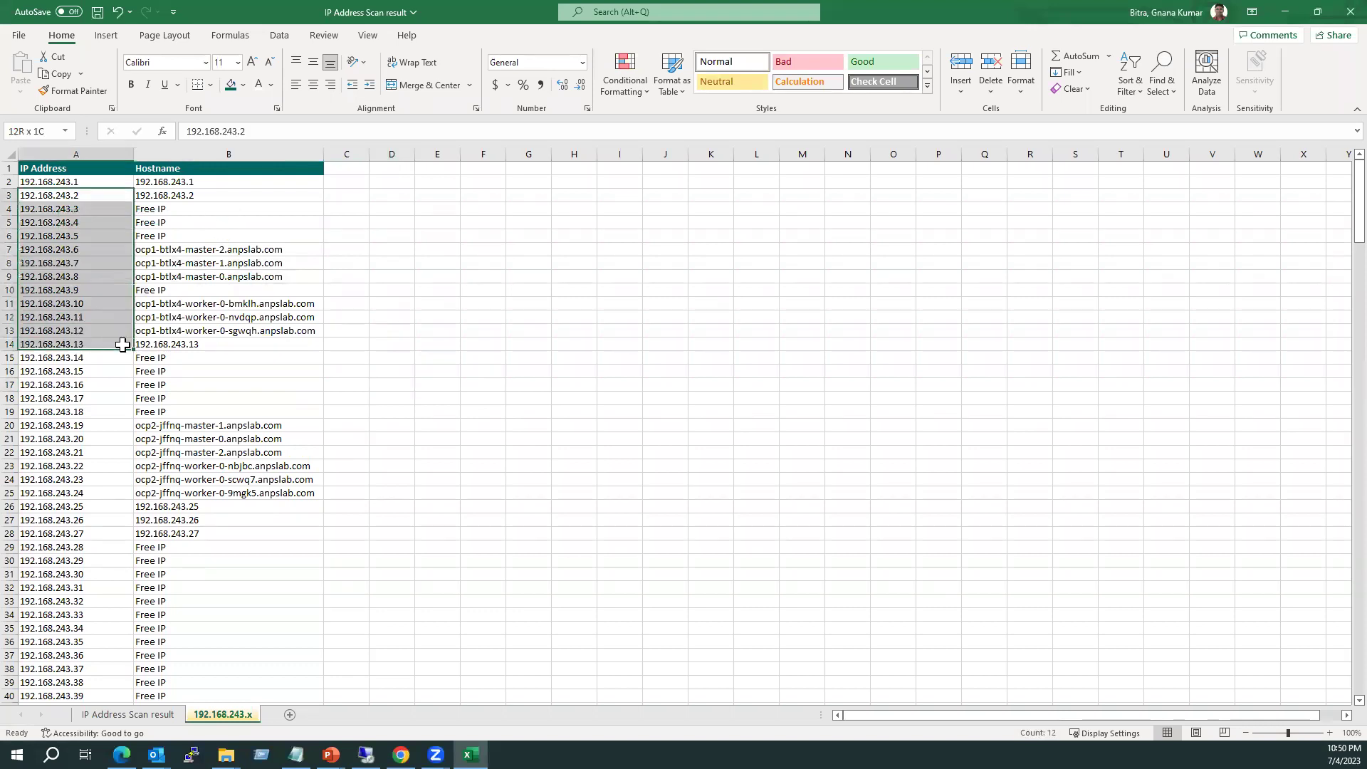
pyautogui.moveTo(228, 330); pyautogui.dragTo(228, 303)
pyautogui.moveTo(109, 171); pyautogui.dragTo(372, 451)
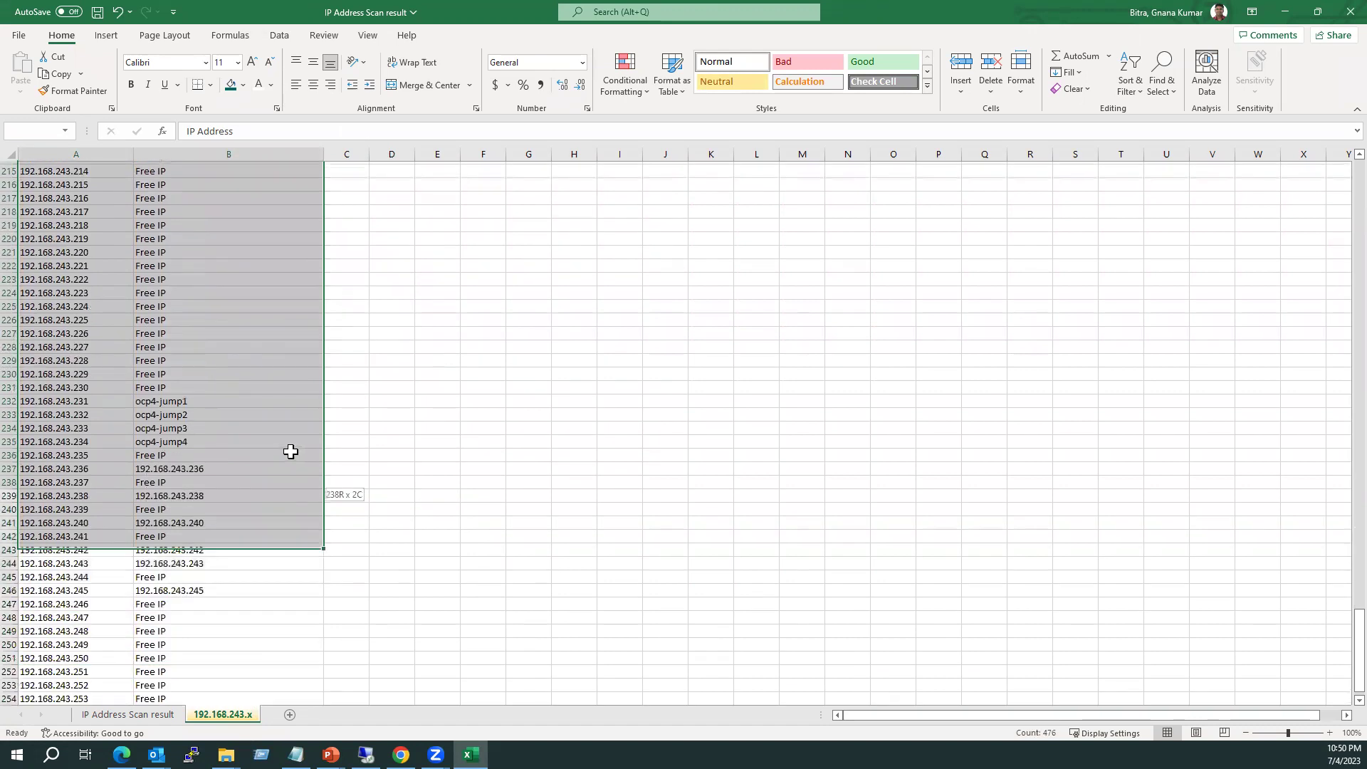
pyautogui.click(527, 412)
pyautogui.moveTo(1358, 644); pyautogui.dragTo(1318, 156)
# Create a table with headers from the IP Address and Hostname data in A1:B255.
pyautogui.moveTo(100, 168); pyautogui.dragTo(220, 155)
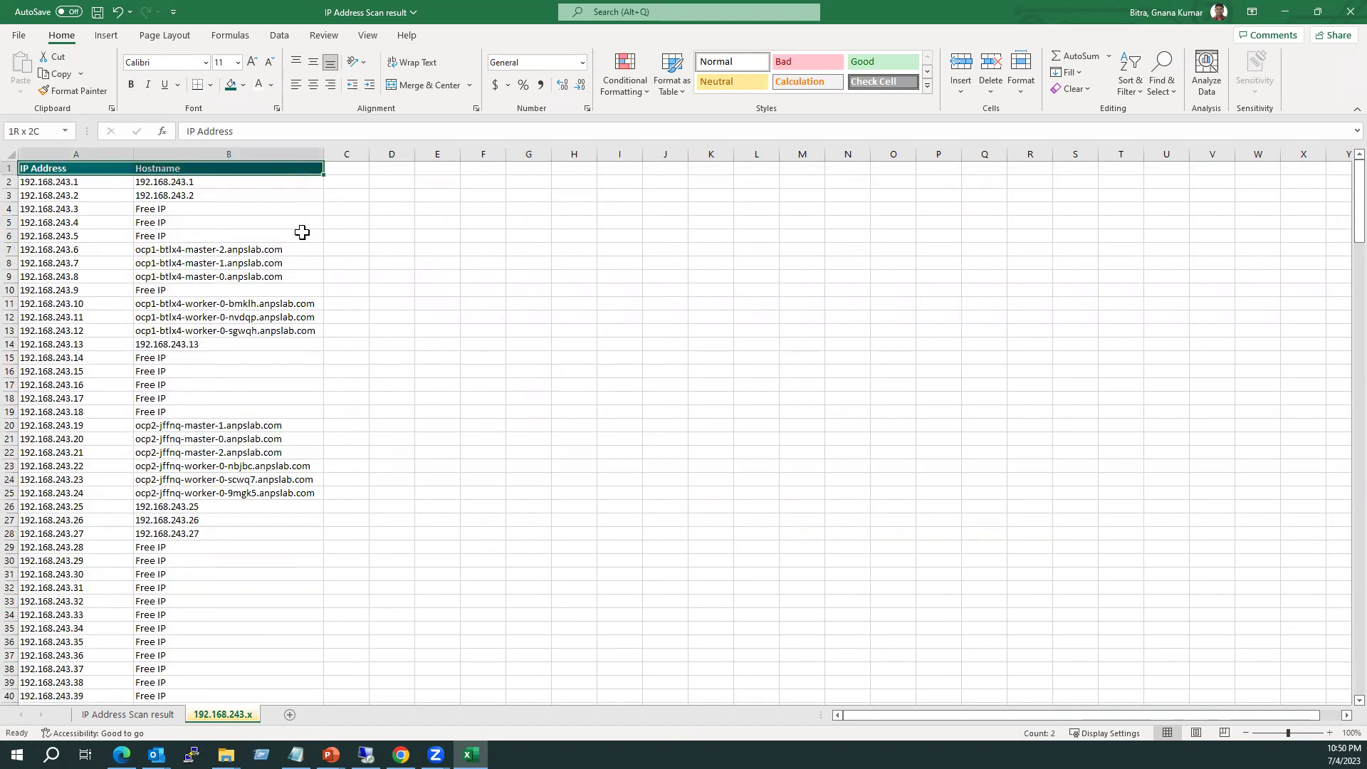
pyautogui.hotkey('ctrl', 'shift', 'Down')
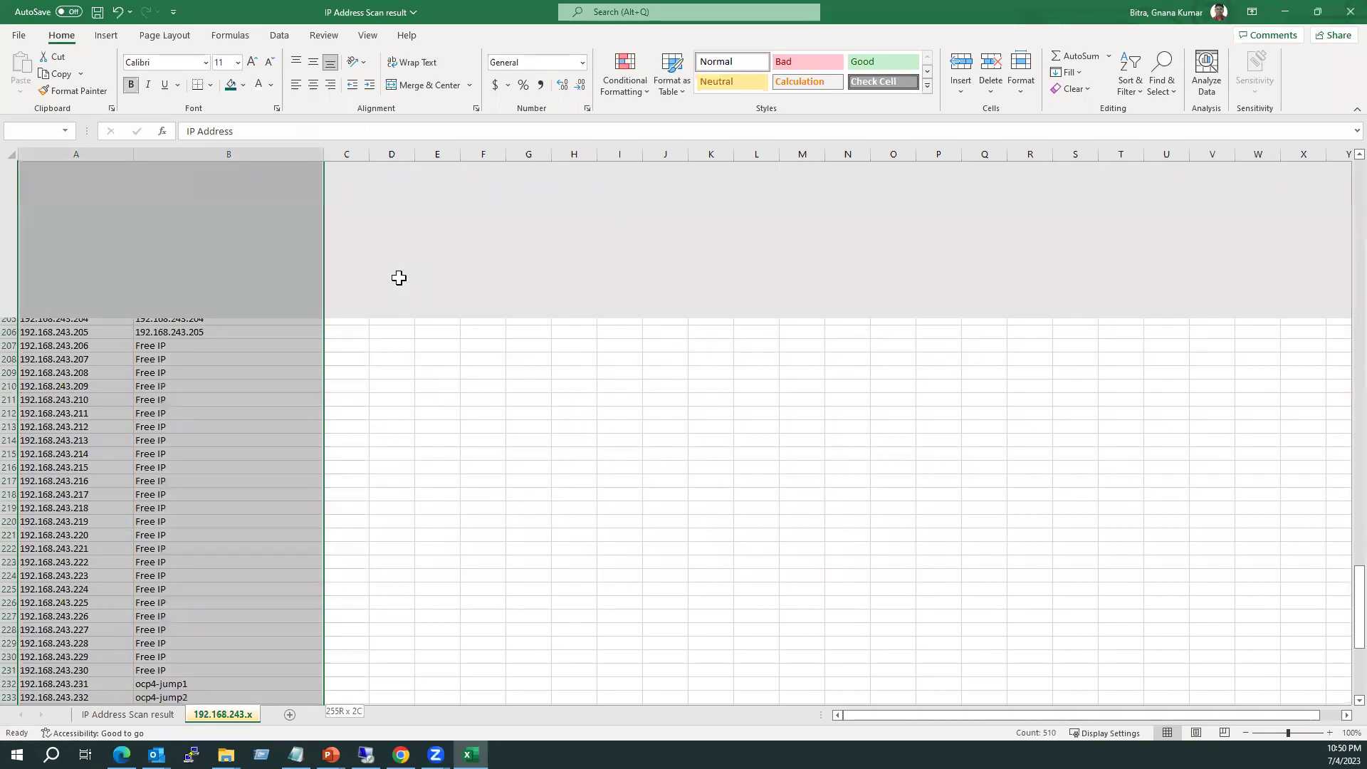
pyautogui.click(107, 36)
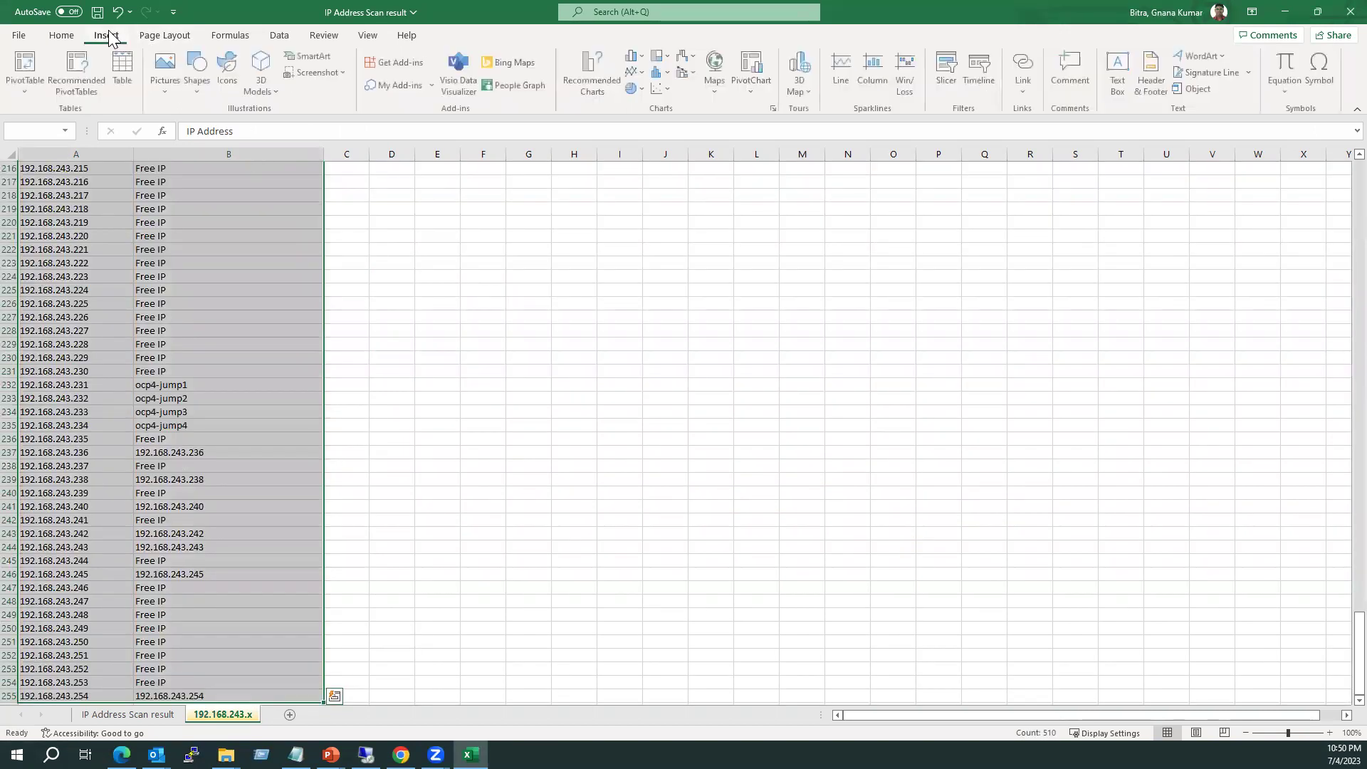
pyautogui.click(123, 71)
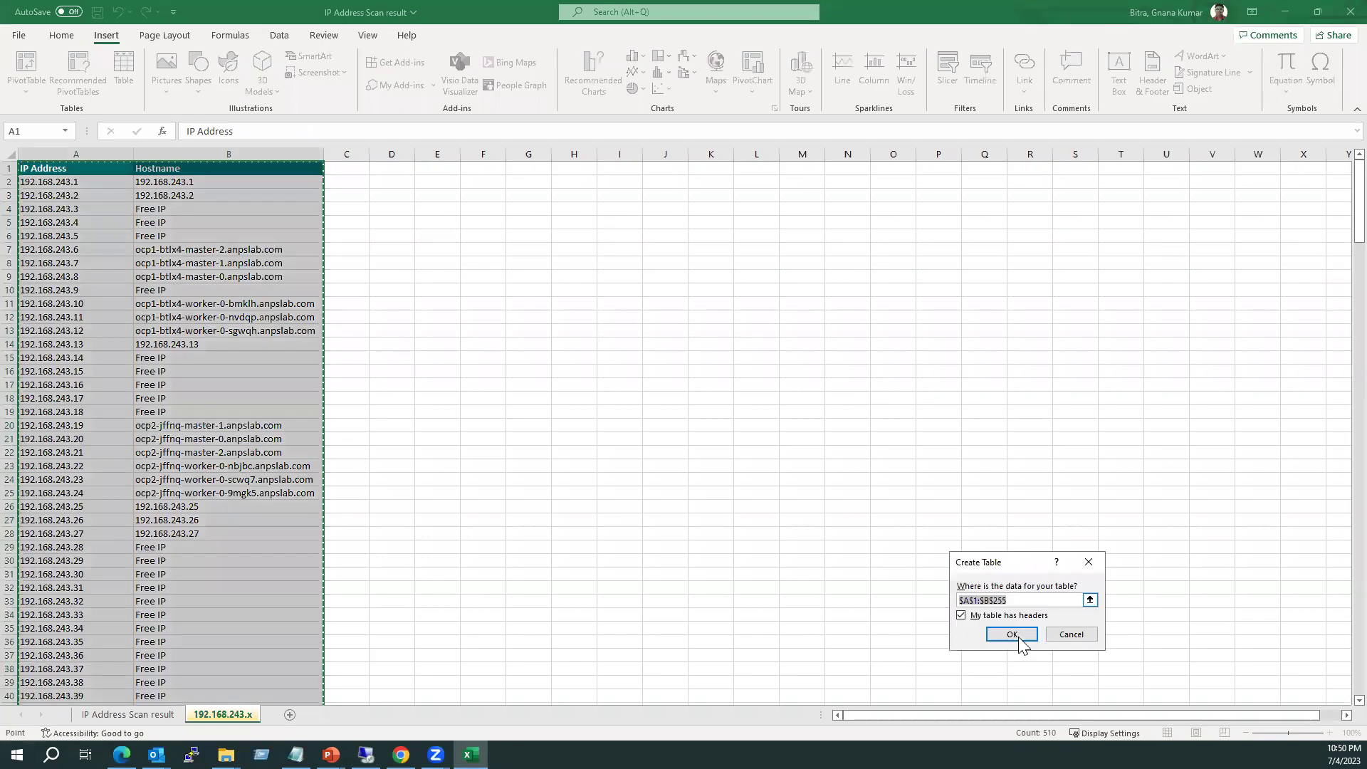
pyautogui.click(1012, 633)
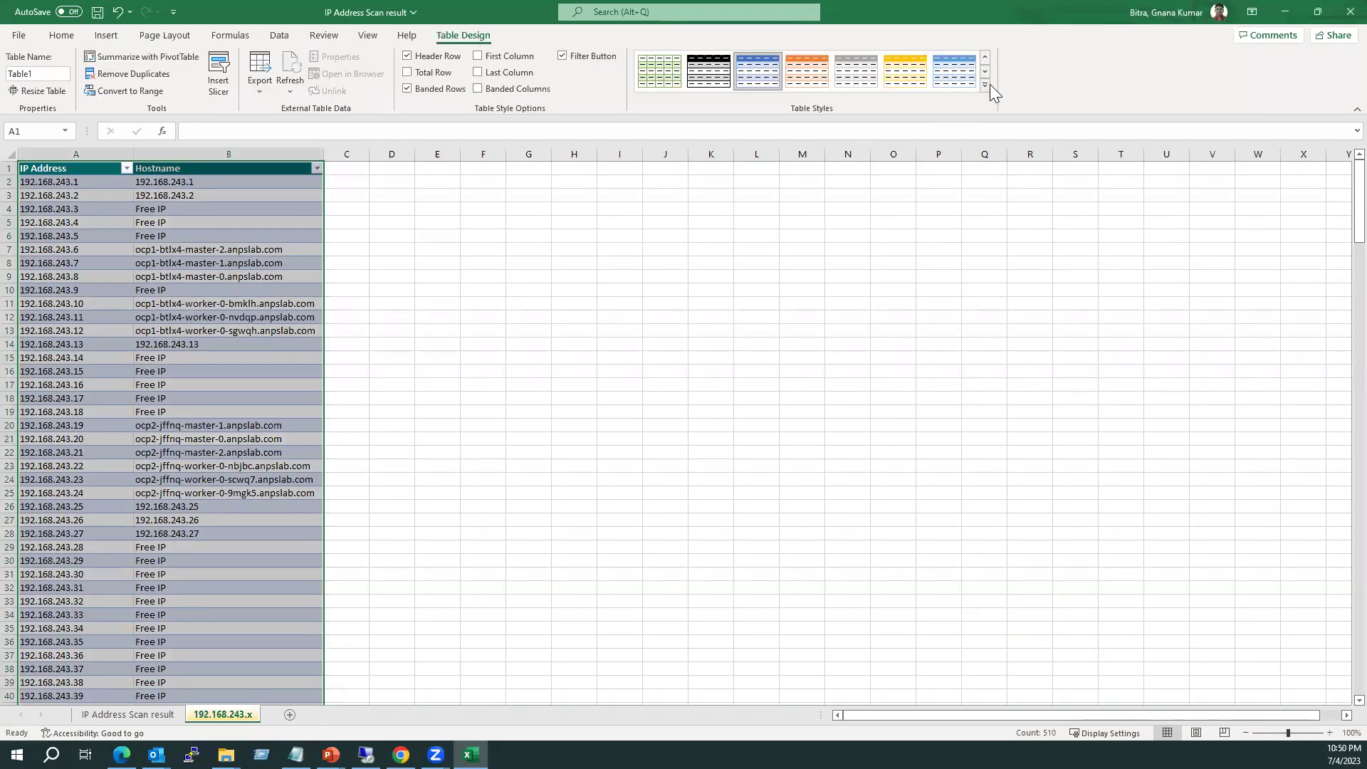
# Apply the blue table style from the second row of the Medium group to the address table.
pyautogui.click(984, 86)
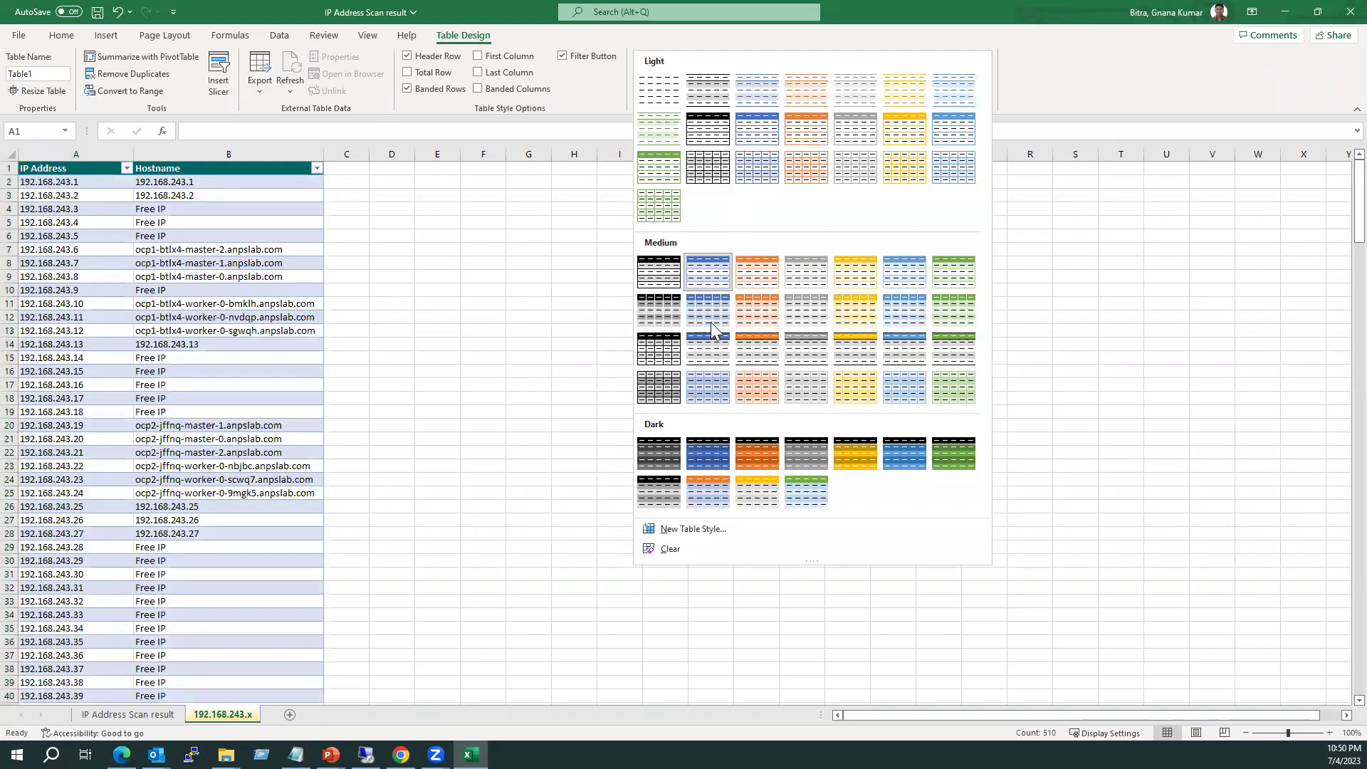
pyautogui.click(708, 318)
pyautogui.click(570, 332)
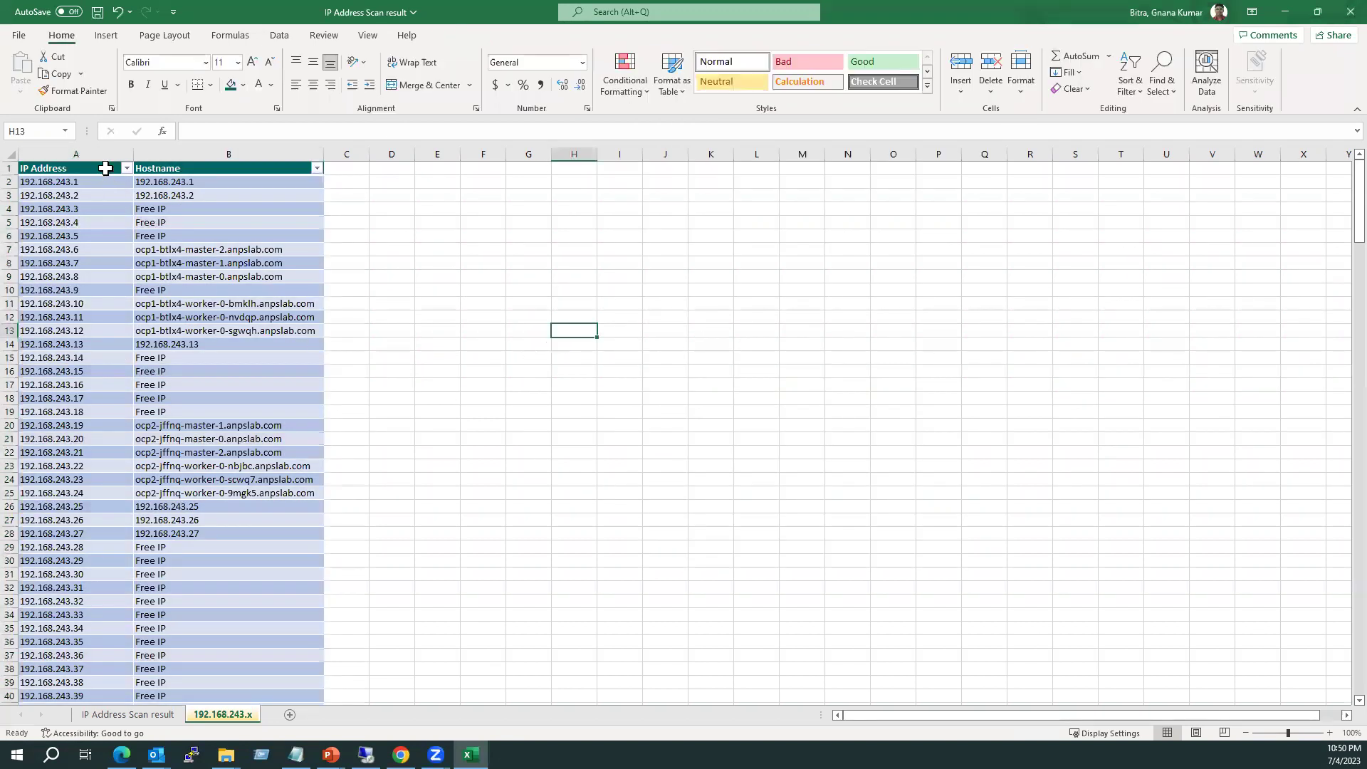
# Remove the table's header filters and add them back.
pyautogui.click(105, 167)
pyautogui.hotkey('alt', 'd')
pyautogui.press('f')
pyautogui.press('f')
pyautogui.hotkey('alt', 'd')
pyautogui.press('f')
pyautogui.press('f')
# Filter the Hostname column to show only the Free IP entries.
pyautogui.click(316, 168)
pyautogui.moveTo(197, 298)
pyautogui.click(174, 335)
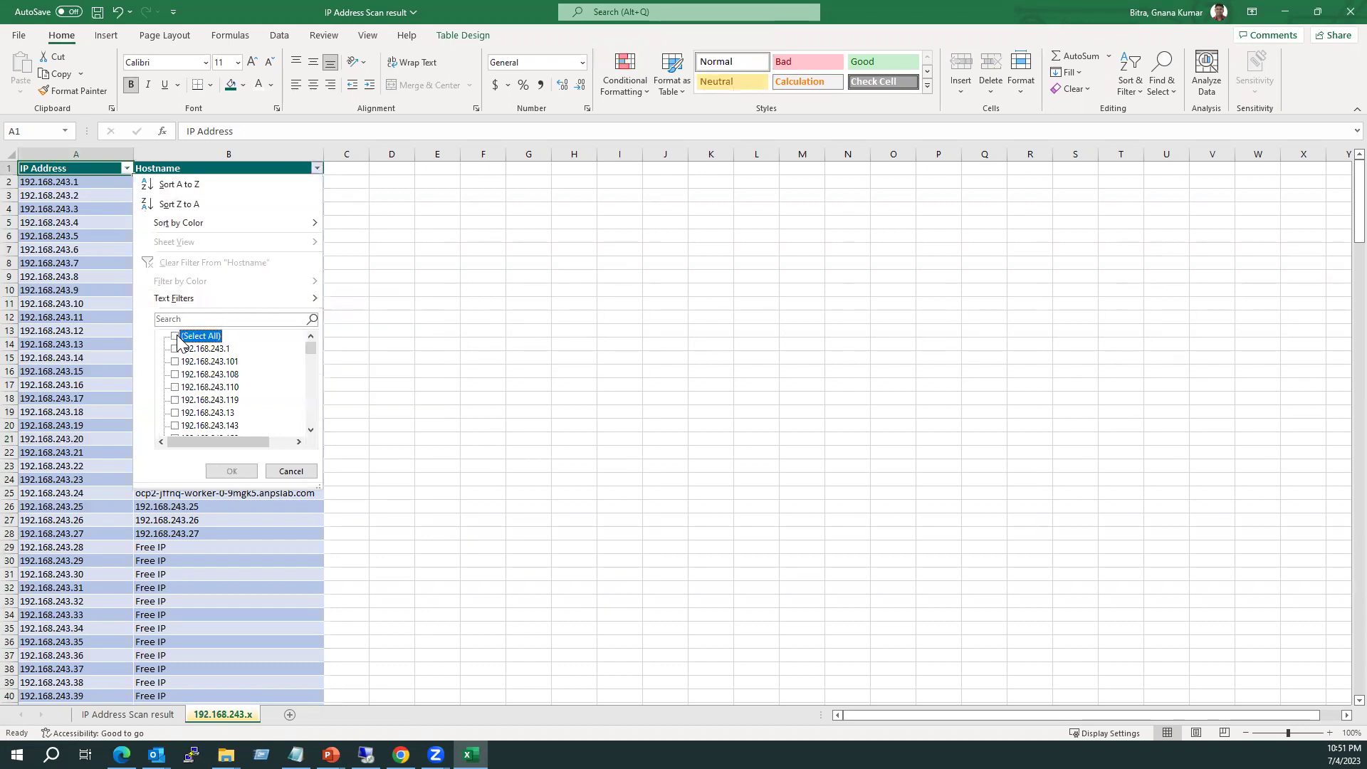
pyautogui.moveTo(309, 346); pyautogui.dragTo(314, 401)
pyautogui.click(191, 388)
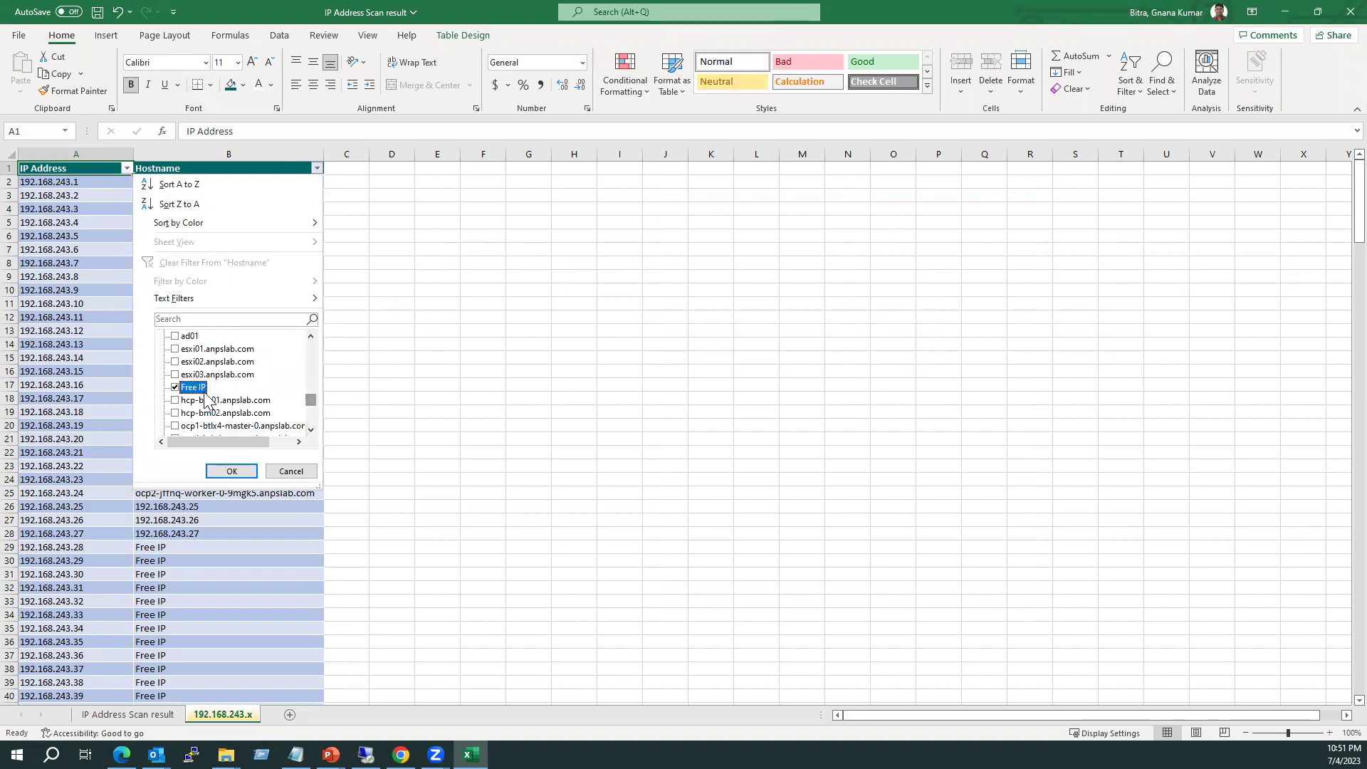
pyautogui.click(231, 471)
# Fill all the filtered Free IP cells in the Hostname column with a light tint of Orange, Accent 2.
pyautogui.moveTo(220, 183); pyautogui.dragTo(305, 185)
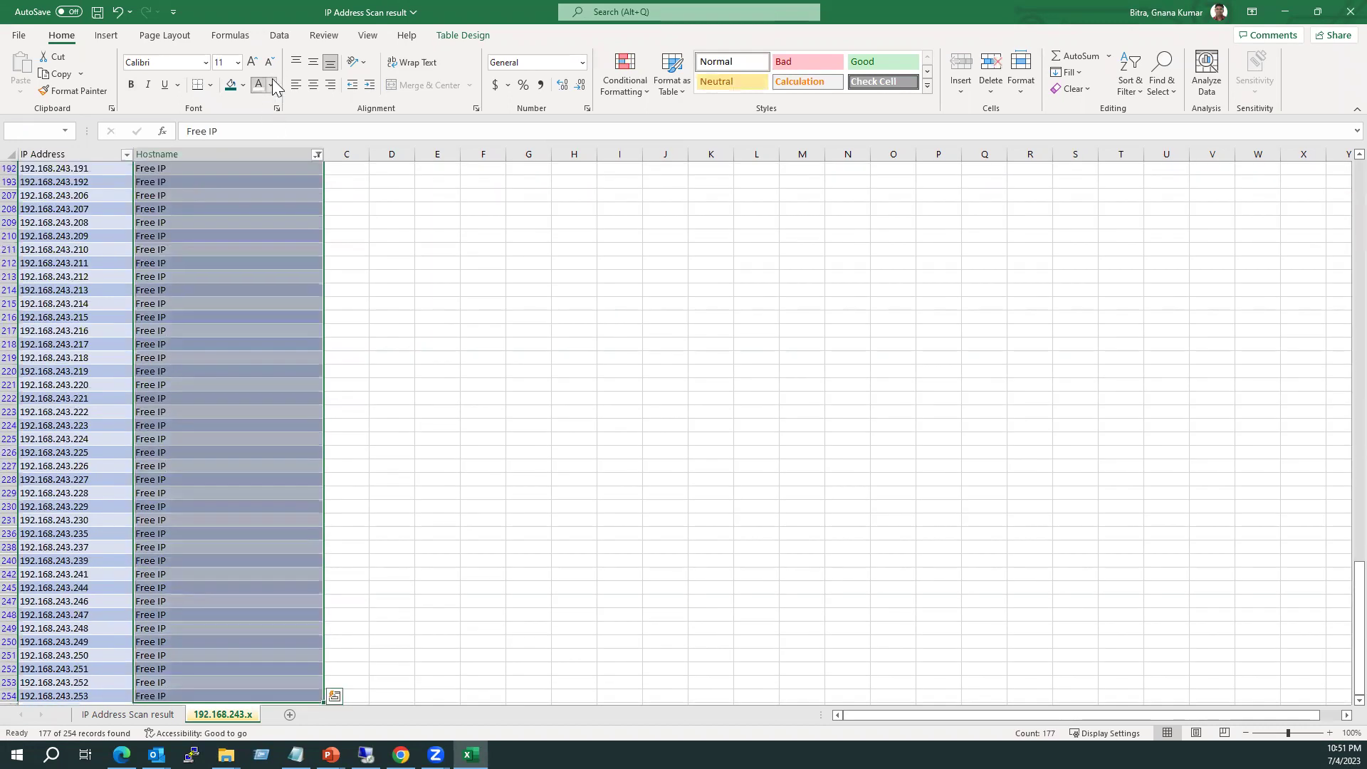
pyautogui.click(273, 84)
pyautogui.click(242, 86)
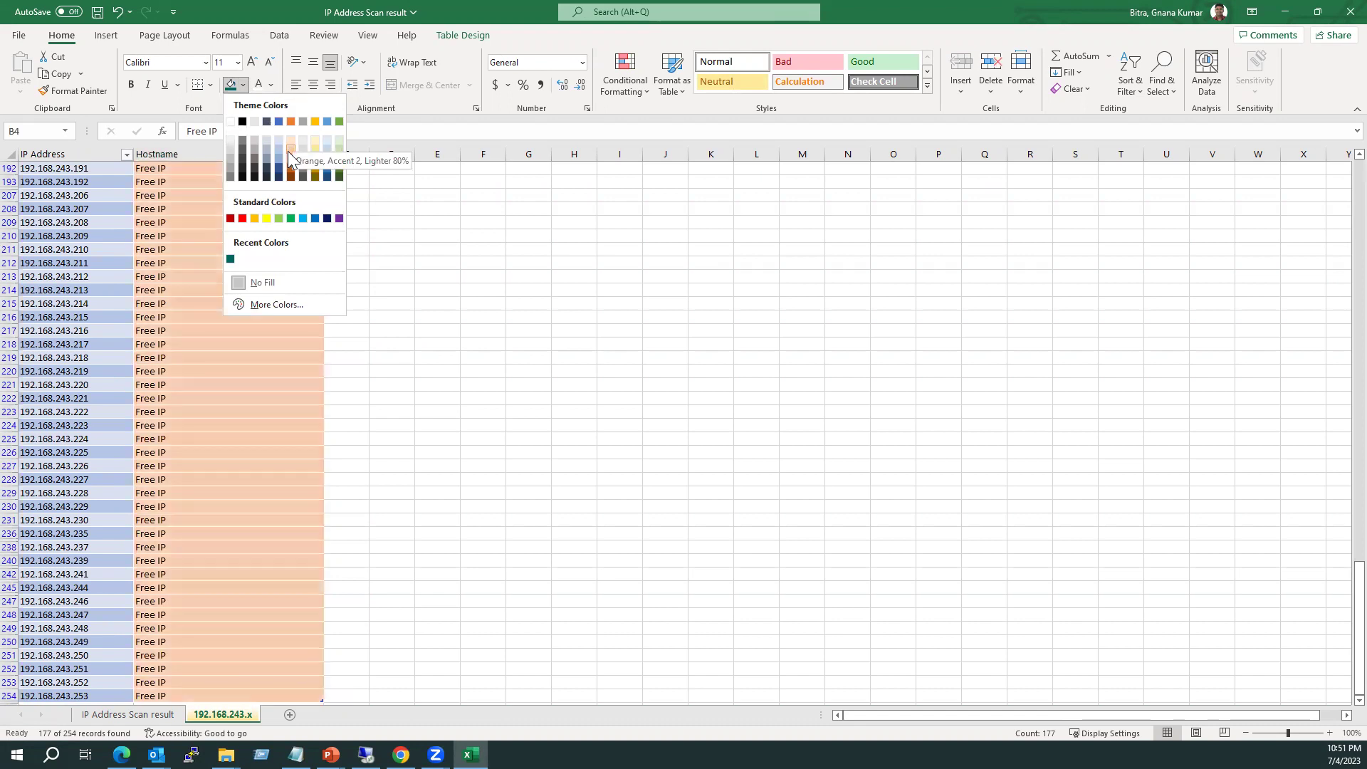
pyautogui.click(287, 151)
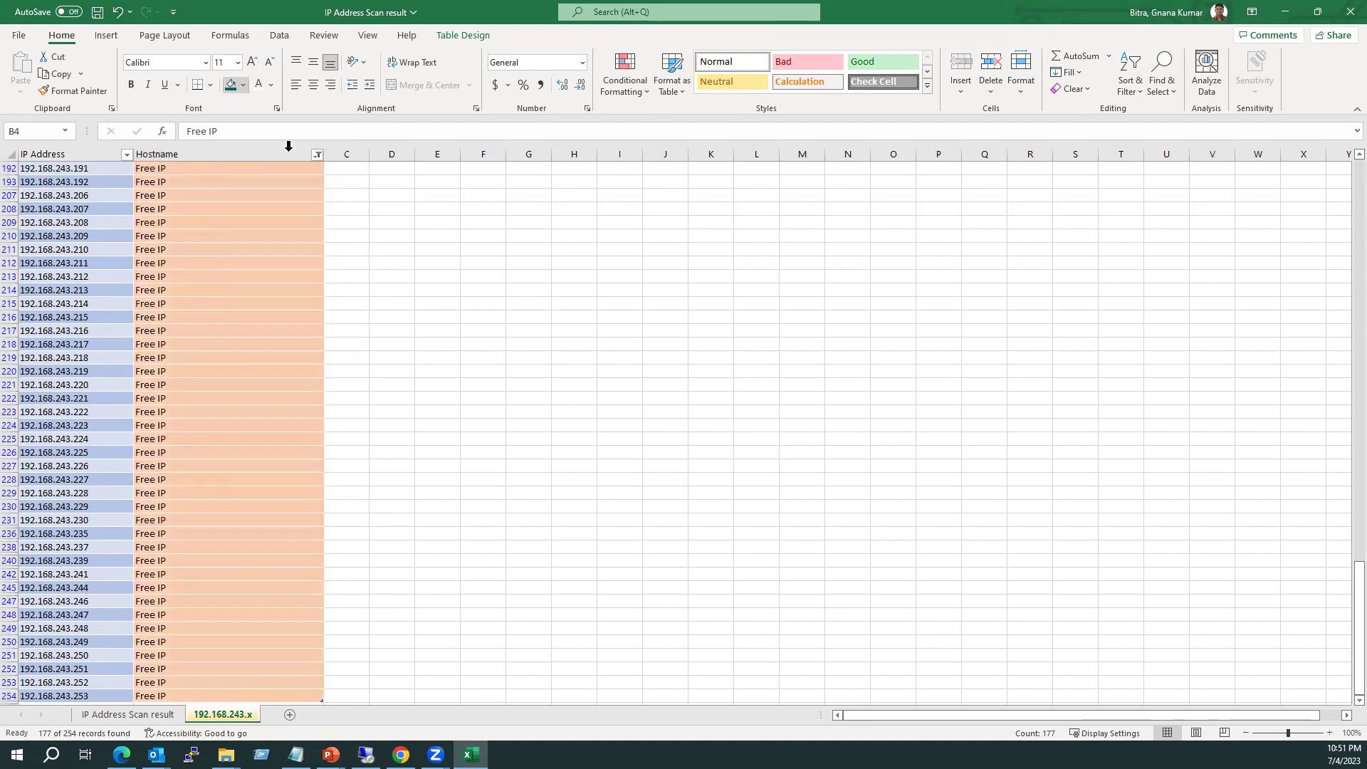
pyautogui.scroll(20, 470, 363)
pyautogui.click(479, 369)
# Remove the filters from the table header to show all addresses, both used and free.
pyautogui.click(104, 168)
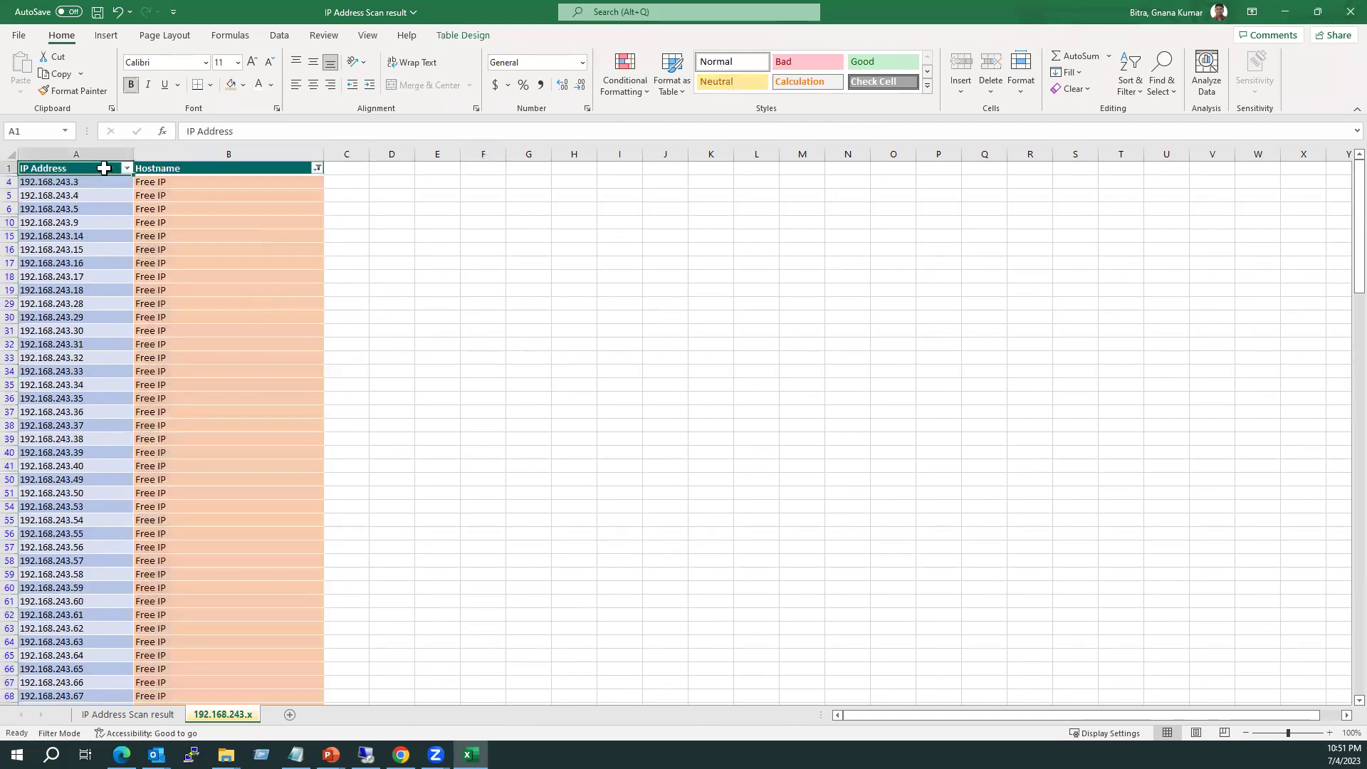
pyautogui.hotkey('alt', 'd')
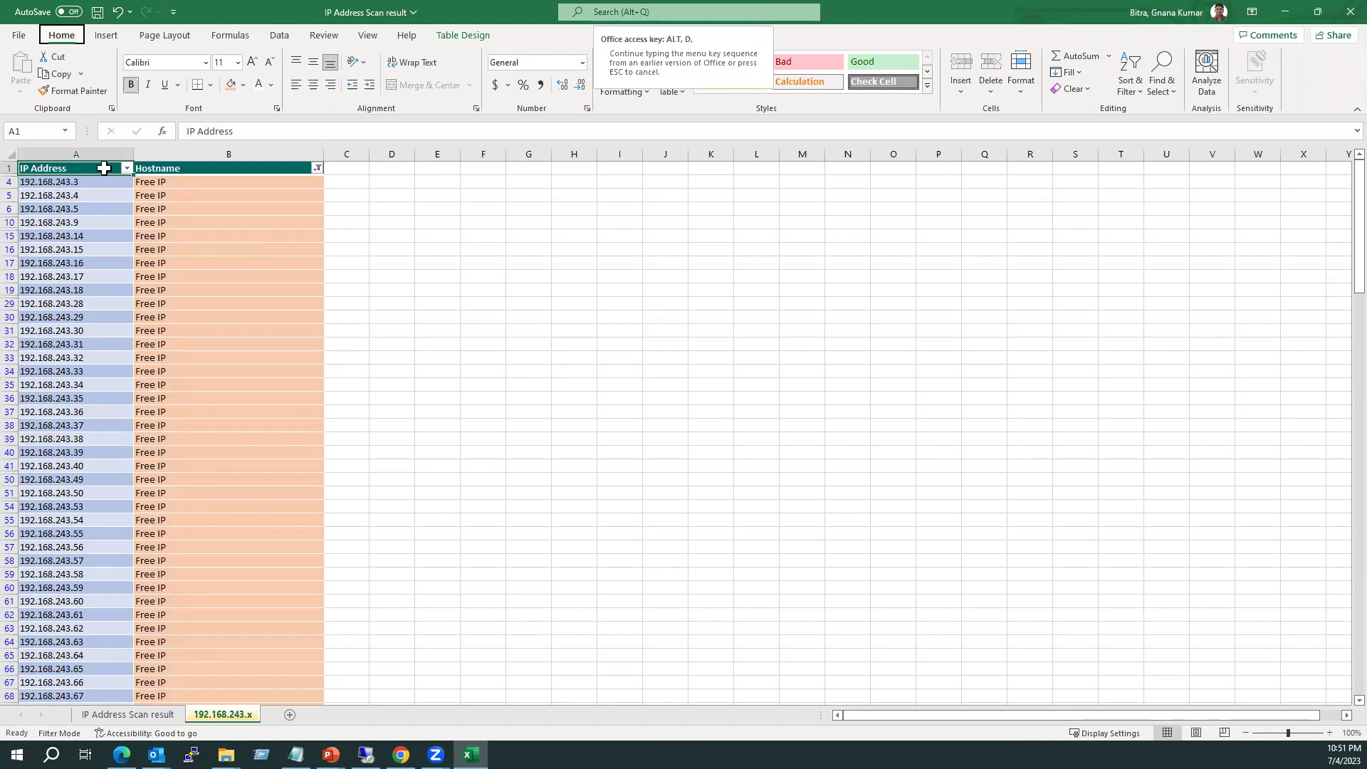
pyautogui.press('f')
pyautogui.press('f')
pyautogui.click(452, 316)
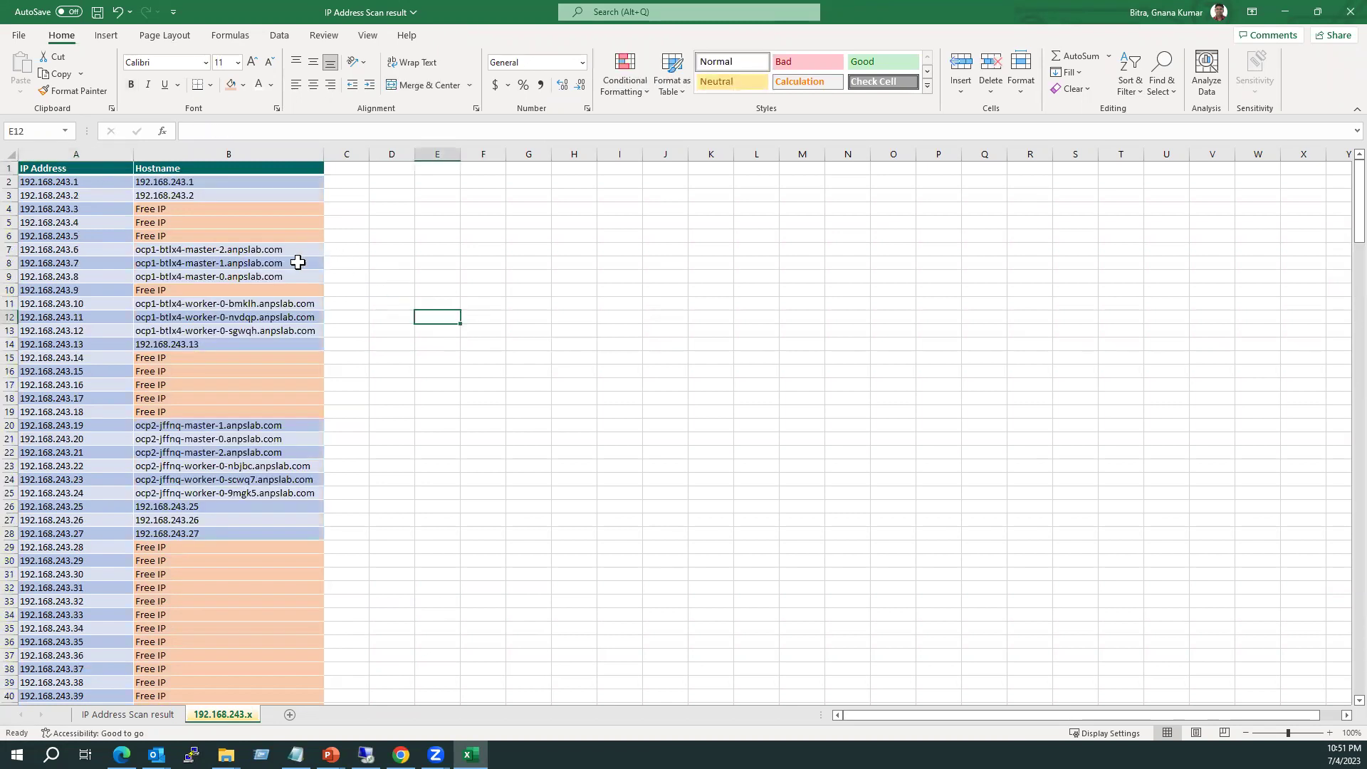
# Examine the used hostnames and the orange Free IP entries throughout the address table.
pyautogui.scroll(-2, 244, 464)
pyautogui.scroll(2, 245, 466)
pyautogui.moveTo(186, 250); pyautogui.dragTo(191, 274)
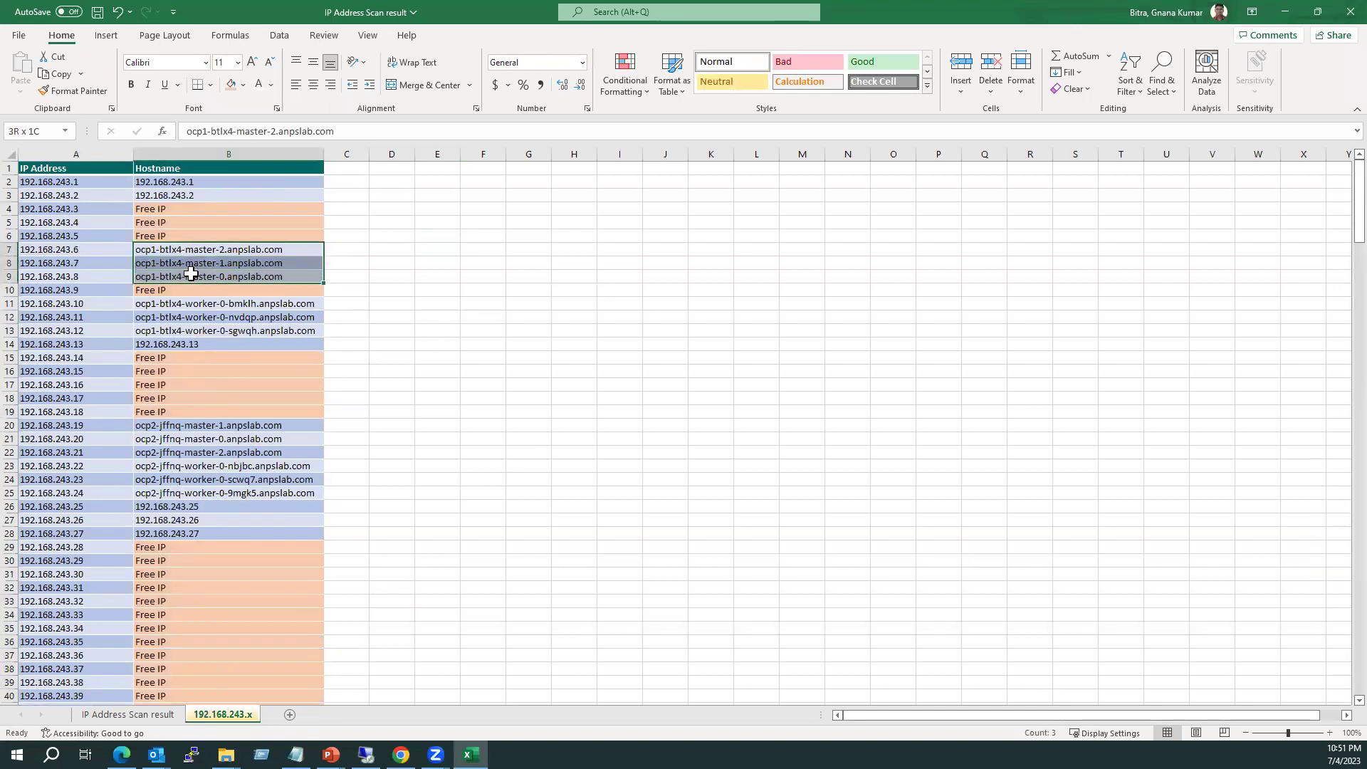
pyautogui.moveTo(187, 358); pyautogui.dragTo(189, 395)
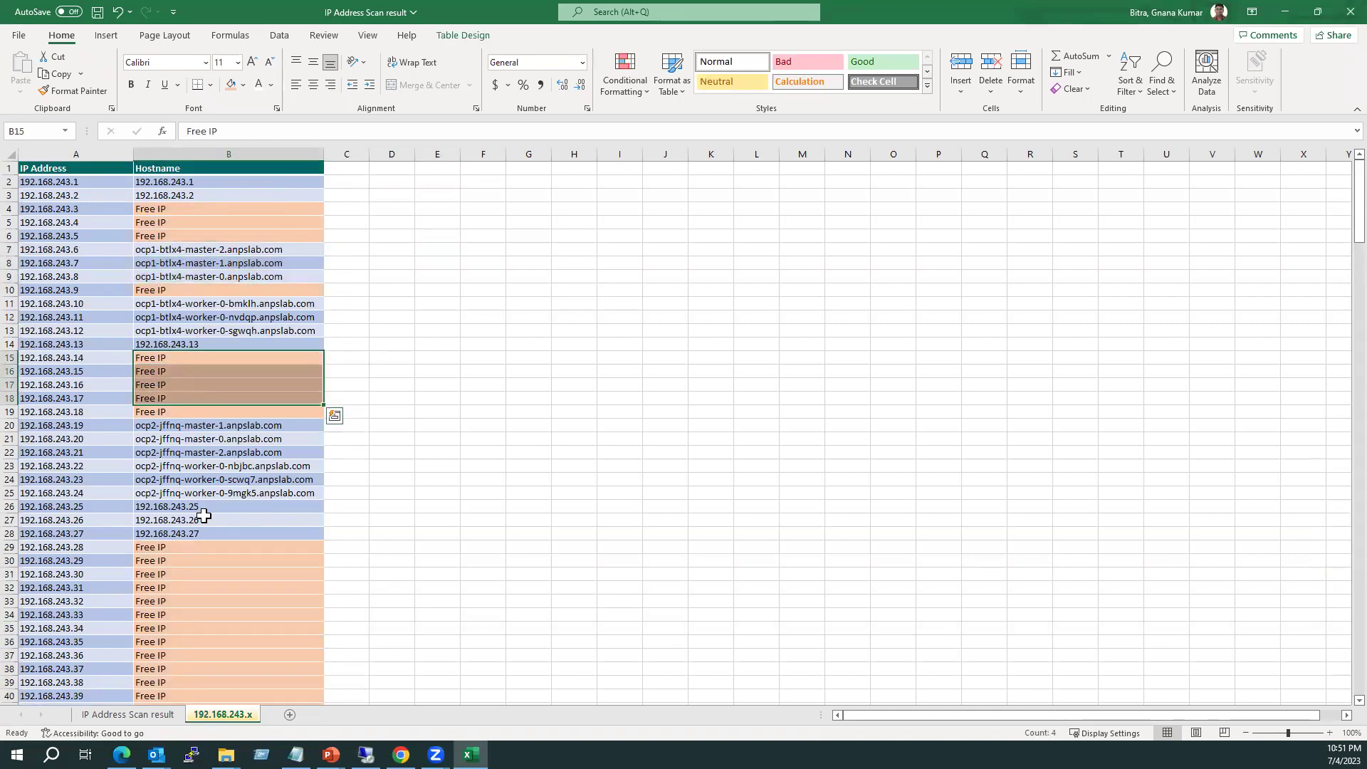
pyautogui.scroll(-12, 204, 514)
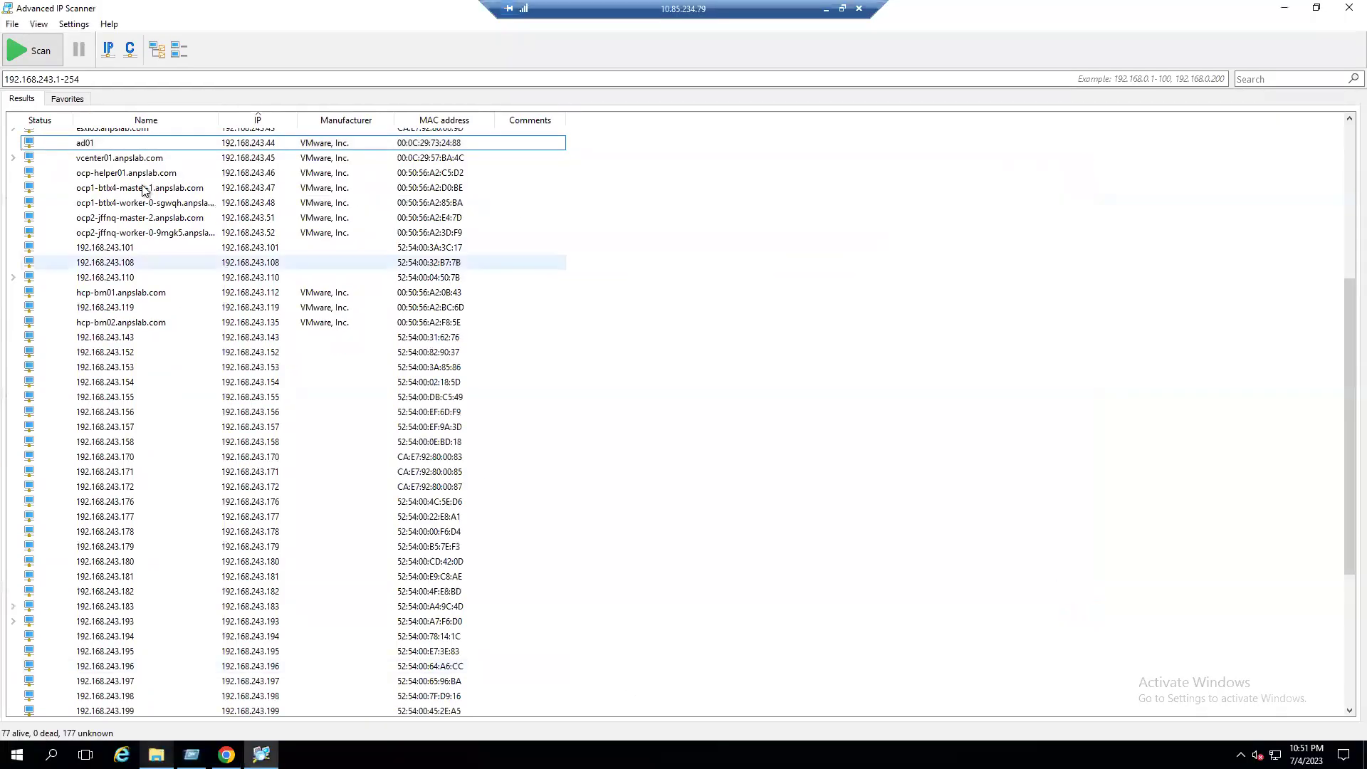
# Review the scanned hosts in Advanced IP Scanner, then return to the Excel sheet to compare its entries.
pyautogui.scroll(-6, 172, 425)
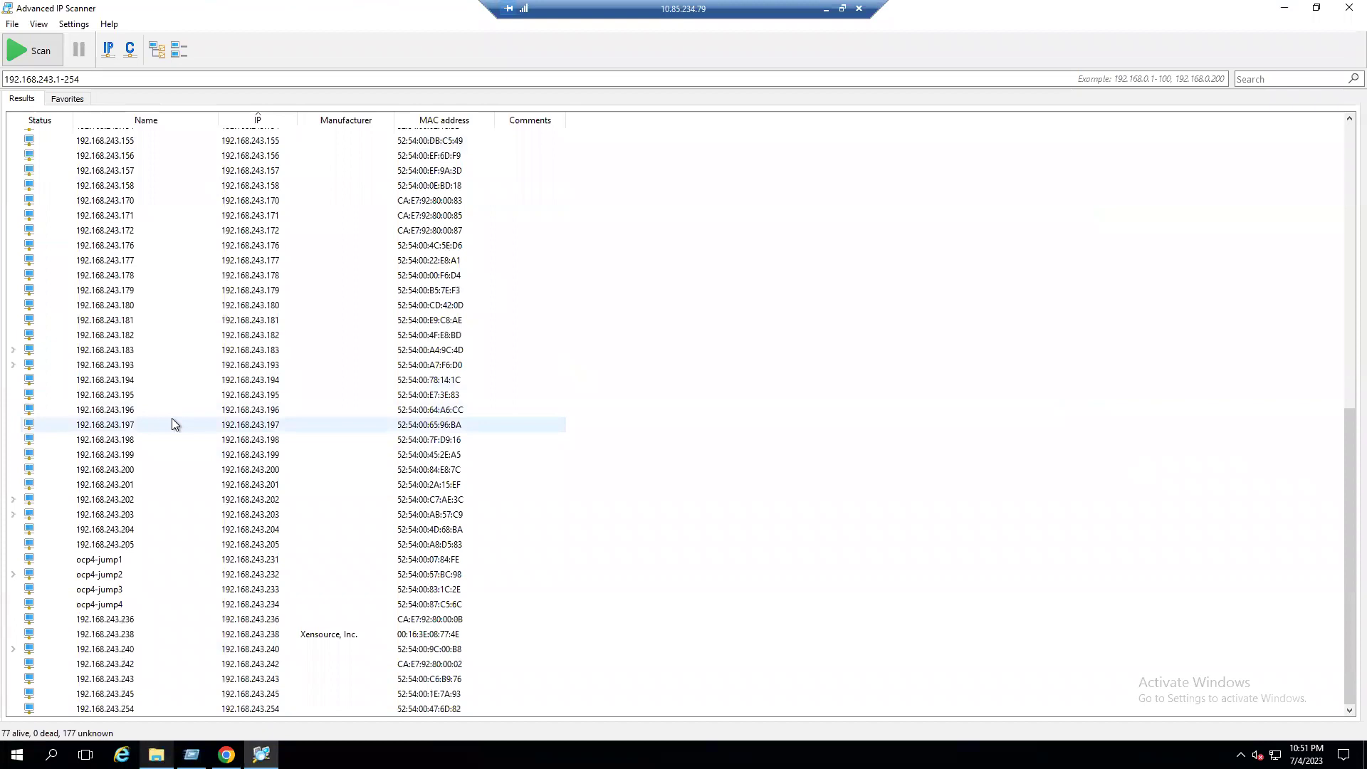
pyautogui.scroll(6, 173, 422)
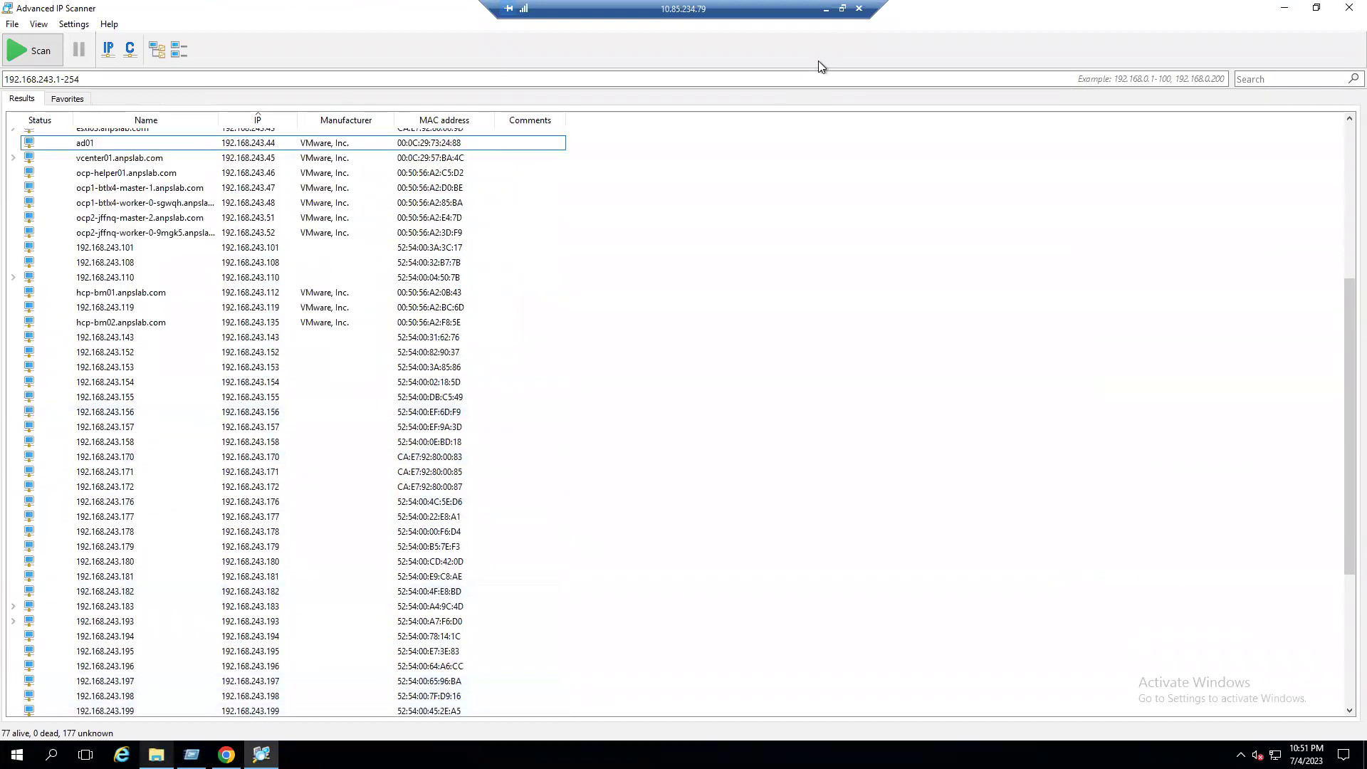
pyautogui.click(825, 9)
pyautogui.scroll(12, 196, 464)
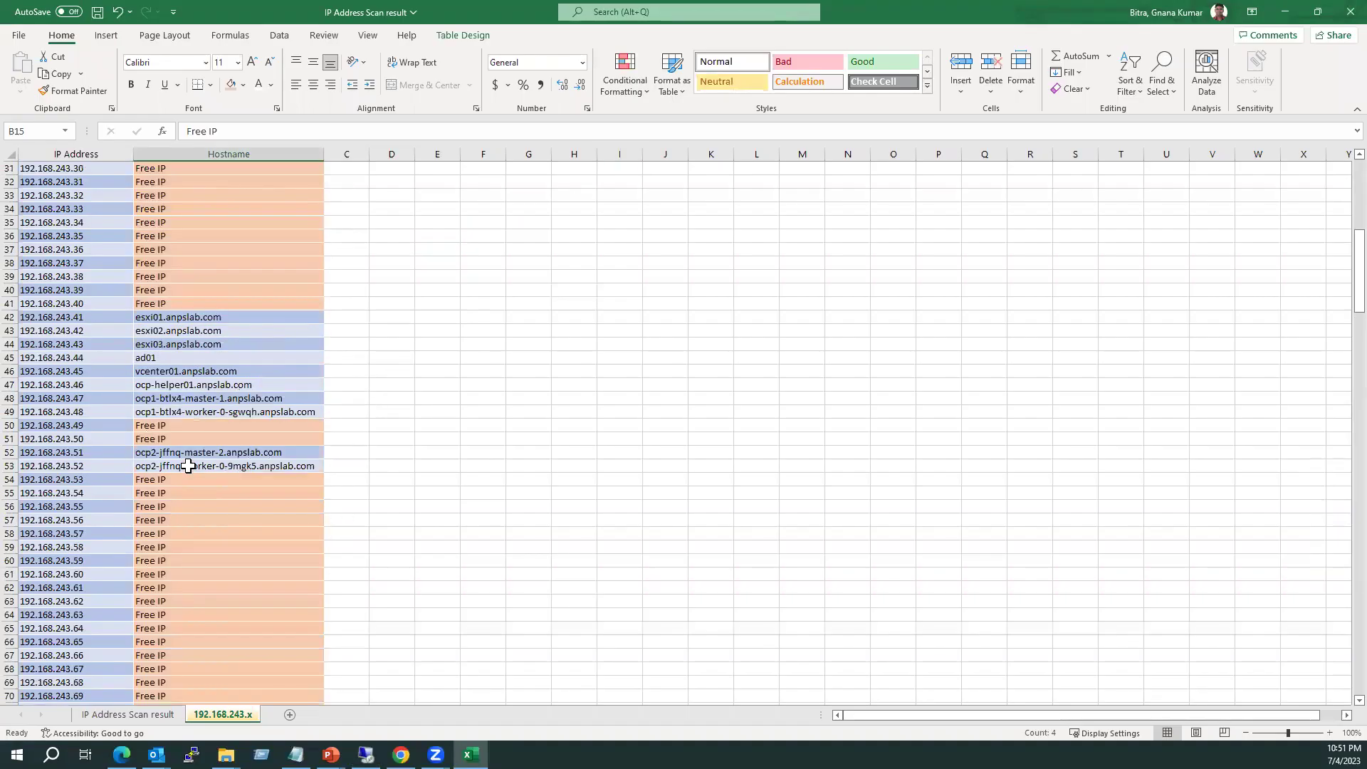
pyautogui.click(110, 479)
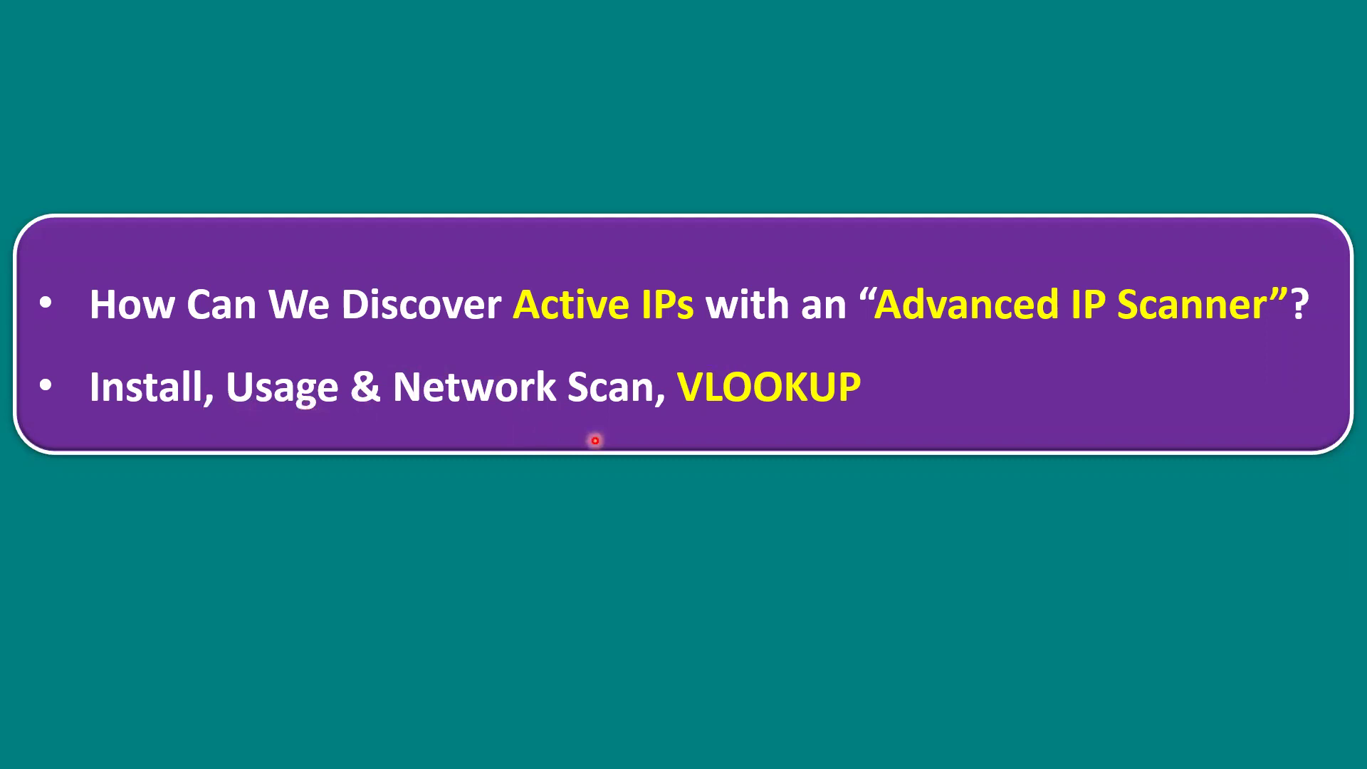
pyautogui.click(780, 439)
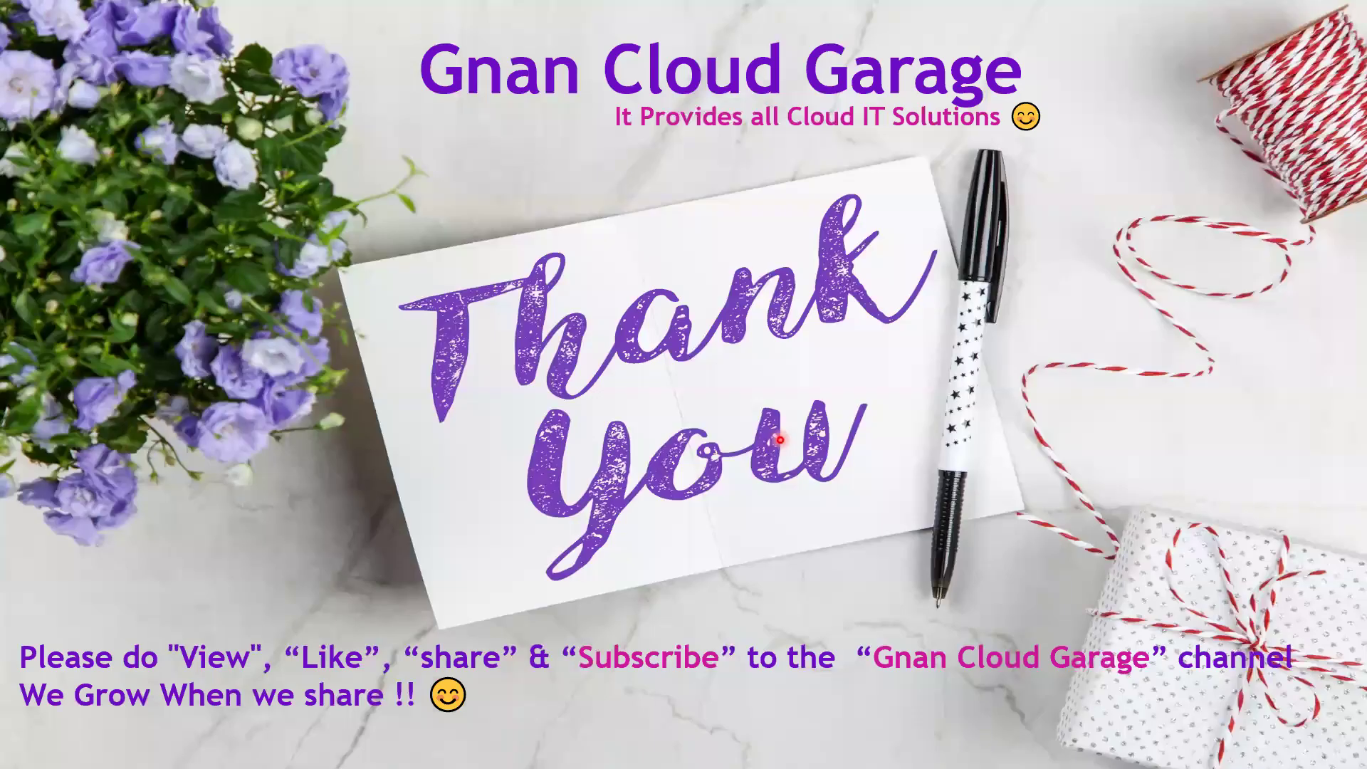